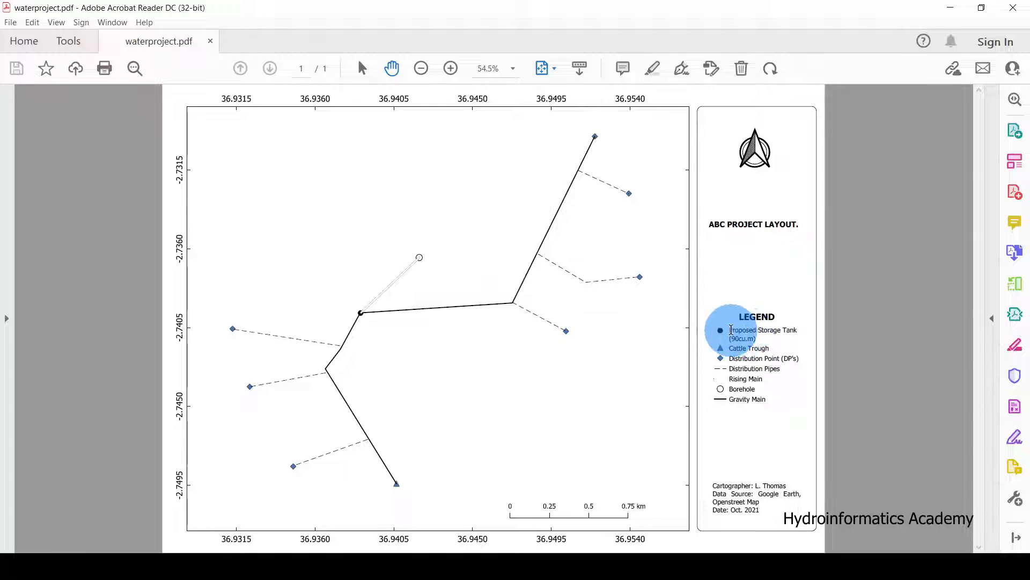
Inspect the pipeline network map, panning and zooming across the storage tank and branch lines.
{"action": "left_click_drag", "start_coordinate": [728, 333], "coordinate": [787, 336]}
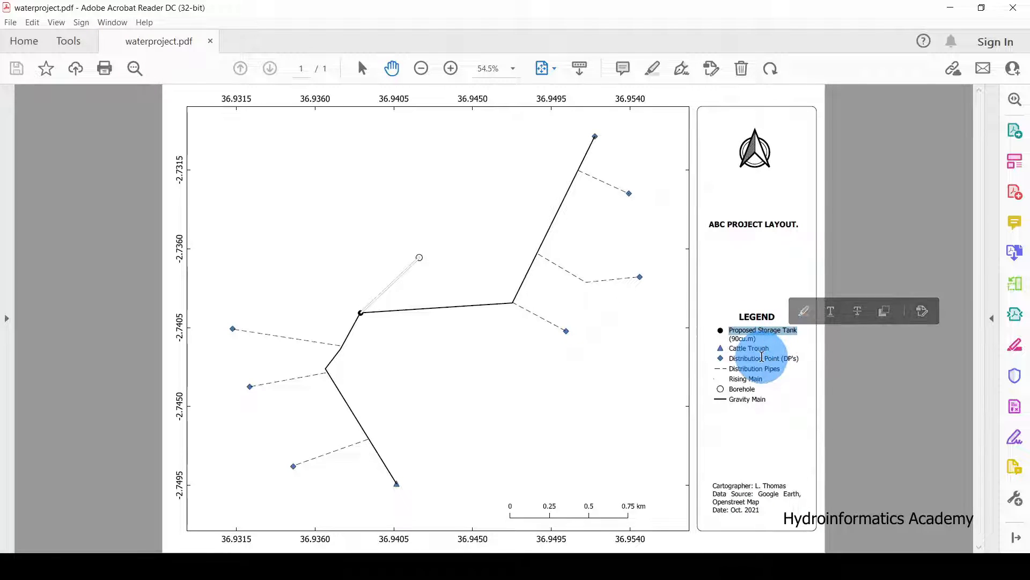
{"action": "left_click", "coordinate": [503, 311]}
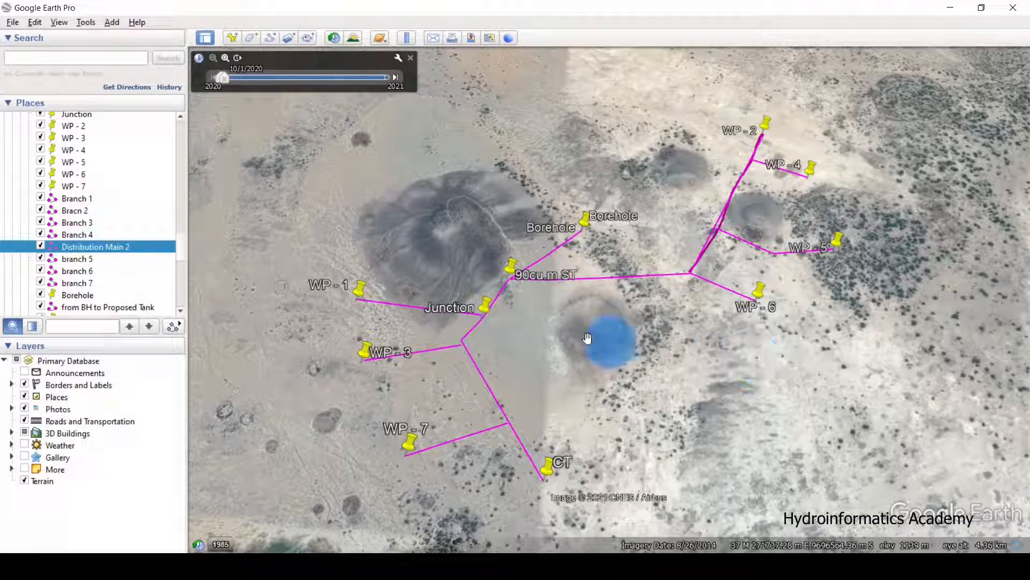
{"action": "scroll", "coordinate": [567, 326], "scroll_direction": "up", "scroll_amount": 3}
{"action": "left_click_drag", "start_coordinate": [567, 326], "coordinate": [639, 248]}
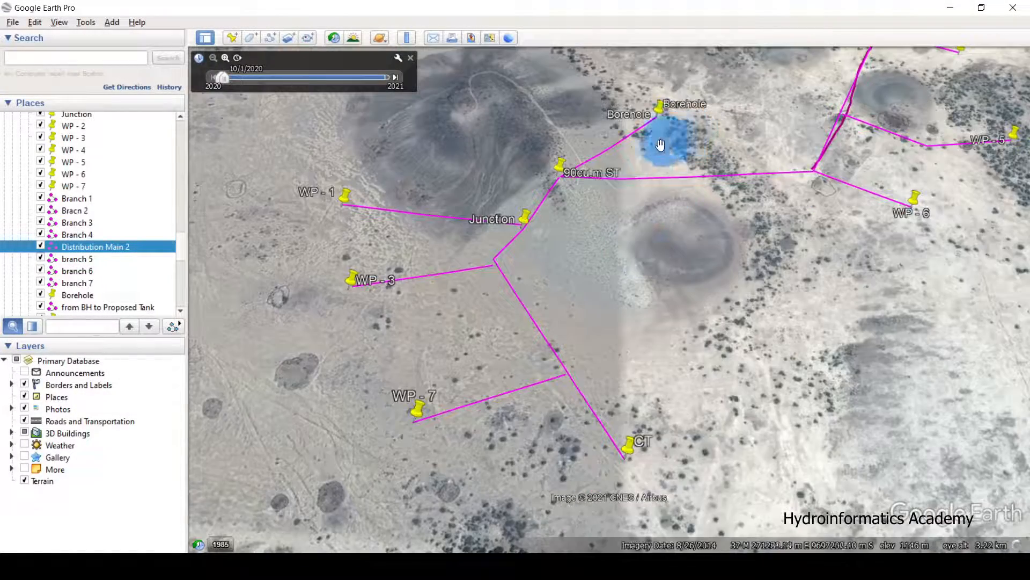
{"action": "left_click_drag", "start_coordinate": [668, 144], "coordinate": [655, 172]}
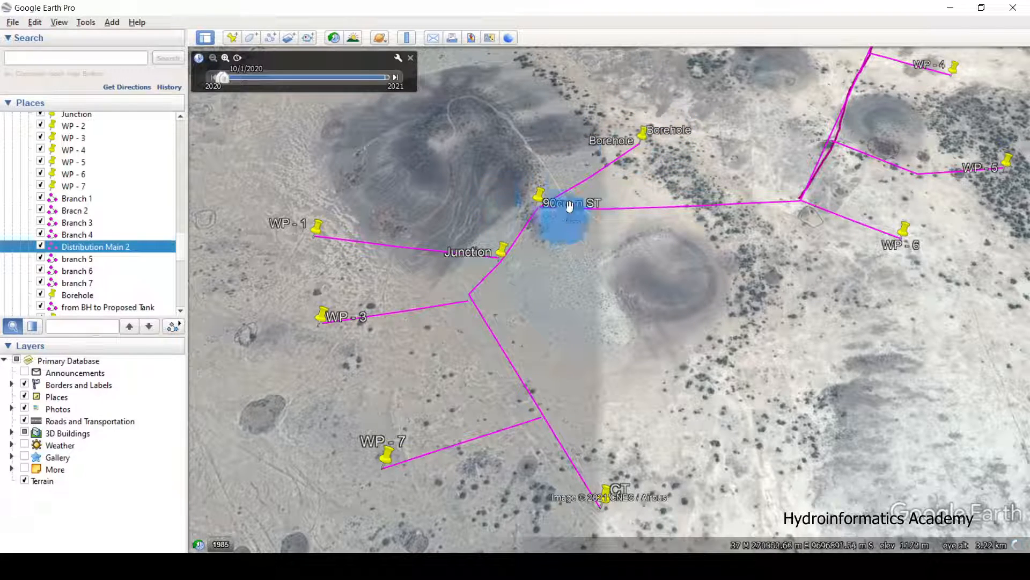
{"action": "left_click_drag", "start_coordinate": [587, 288], "coordinate": [556, 249]}
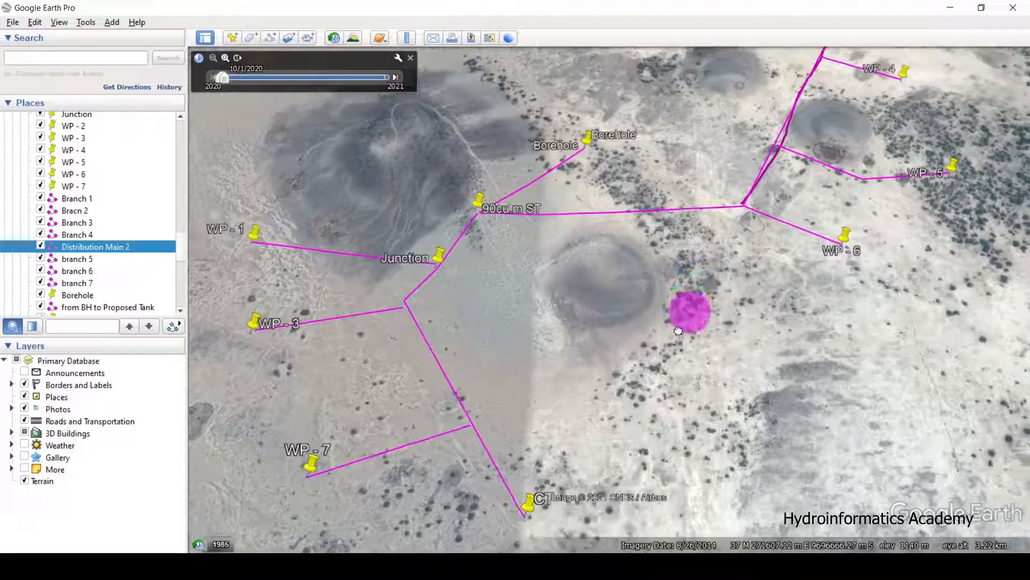
{"action": "left_click_drag", "start_coordinate": [685, 306], "coordinate": [616, 418]}
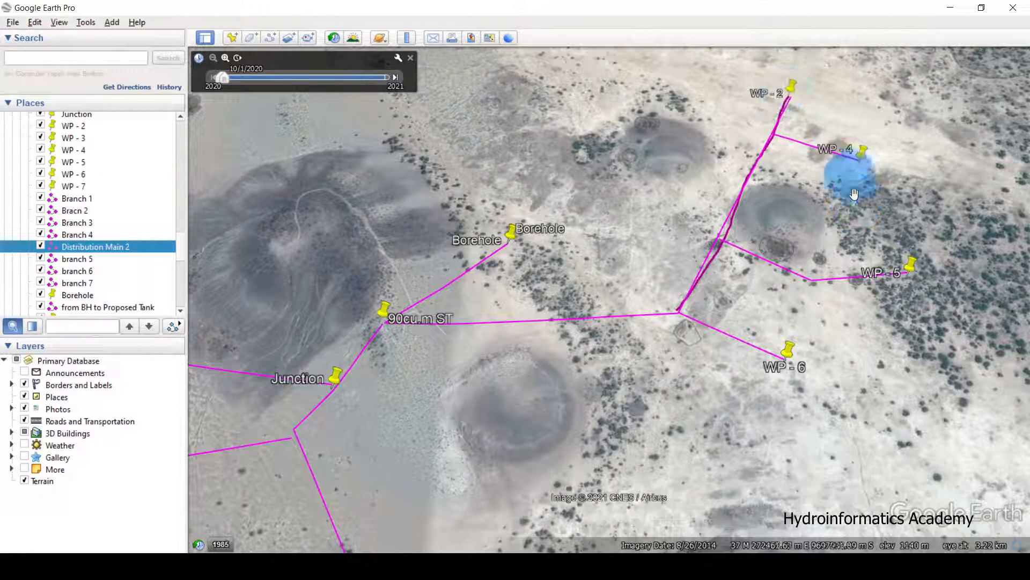
{"action": "scroll", "coordinate": [833, 132], "scroll_direction": "down", "scroll_amount": 2}
{"action": "scroll", "coordinate": [834, 133], "scroll_direction": "down", "scroll_amount": 1}
{"action": "left_click_drag", "start_coordinate": [670, 312], "coordinate": [650, 285]}
{"action": "scroll", "coordinate": [641, 285], "scroll_direction": "up", "scroll_amount": 1}
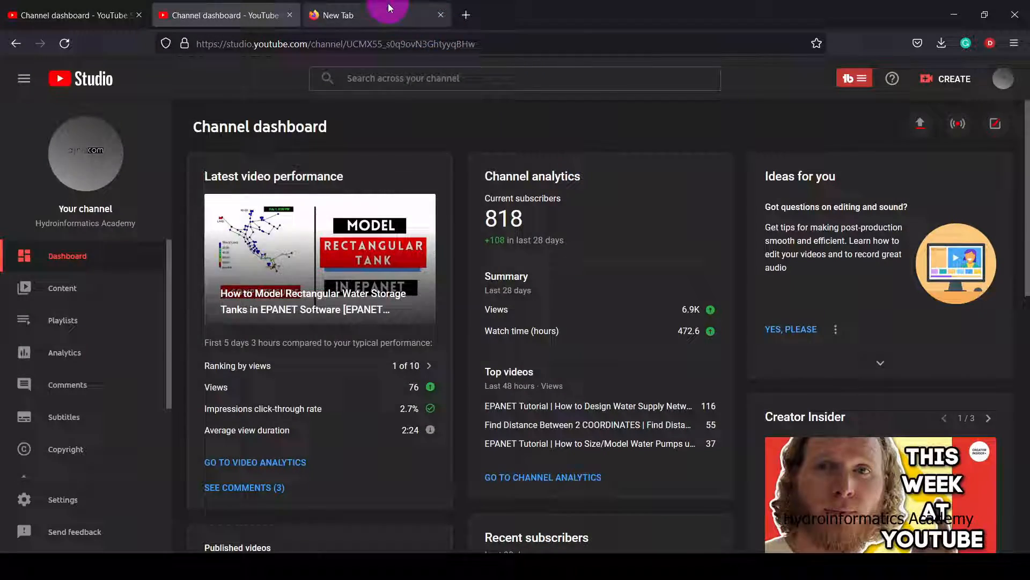
In a new Firefox tab, run a web search for 'qgis'.
{"action": "left_click", "coordinate": [389, 8]}
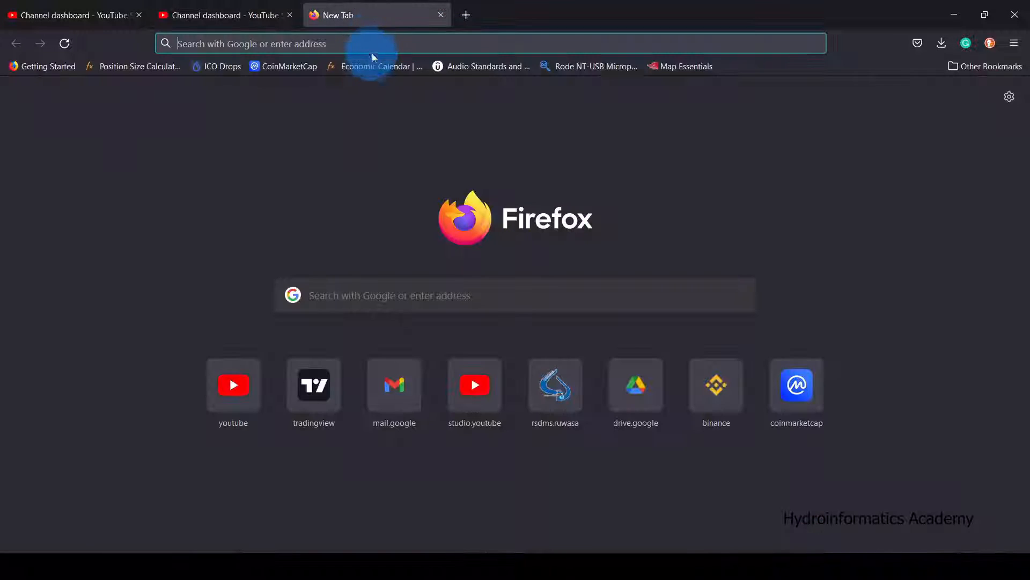
{"action": "left_click", "coordinate": [373, 50]}
{"action": "type", "text": "g"}
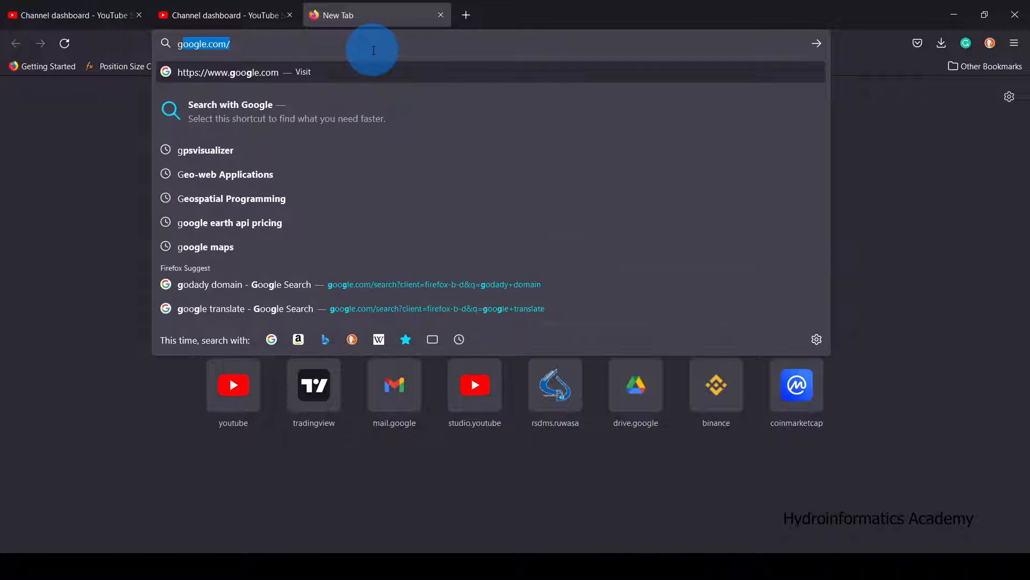
{"action": "key", "text": "BackSpace"}
{"action": "key", "text": "BackSpace"}
{"action": "type", "text": "qgis"}
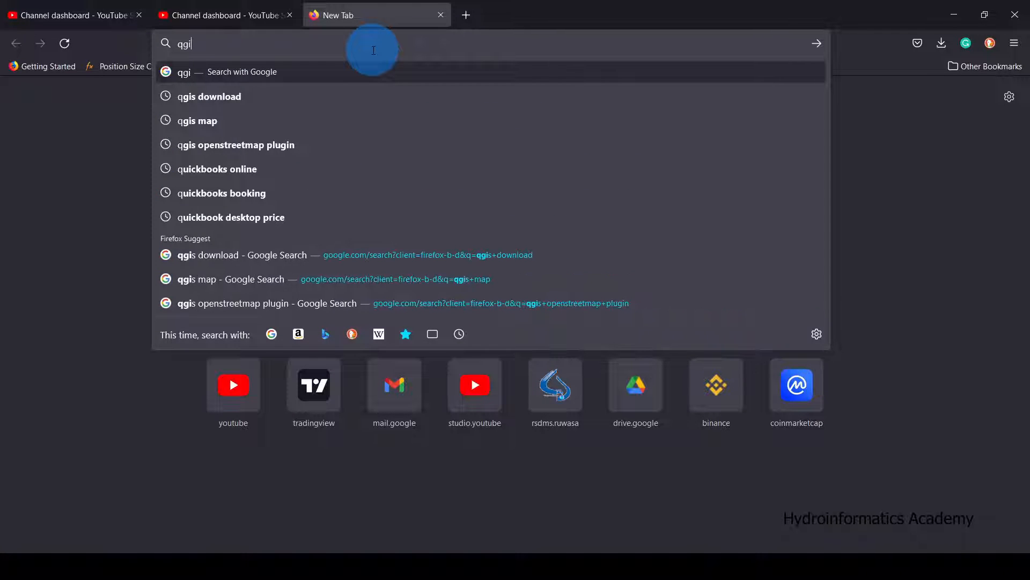
{"action": "key", "text": "Return"}
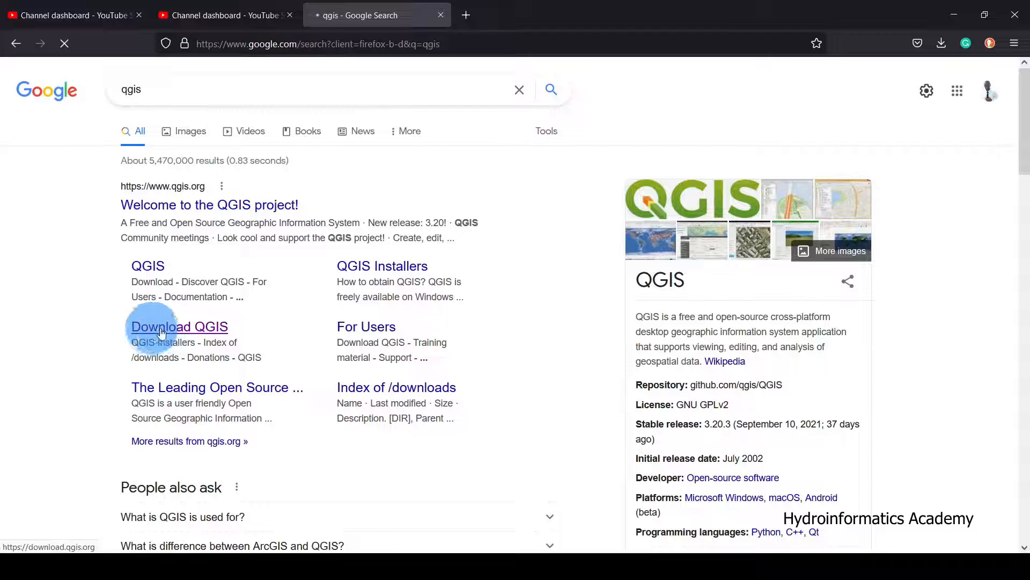
Open Download QGIS in a new tab and find the long-term and latest release installers.
{"action": "right_click", "coordinate": [196, 328]}
{"action": "left_click", "coordinate": [239, 339]}
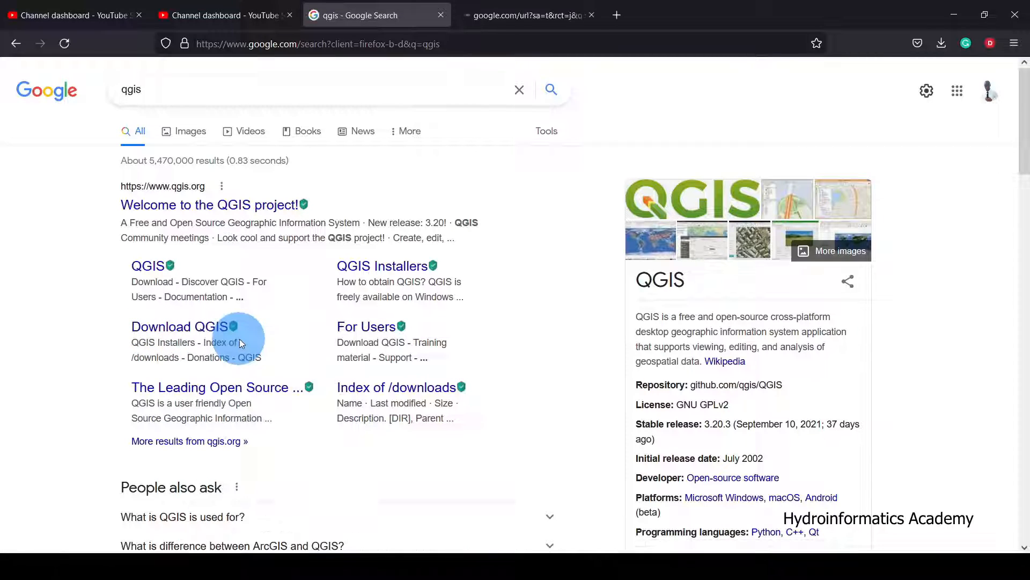
{"action": "left_click", "coordinate": [526, 14]}
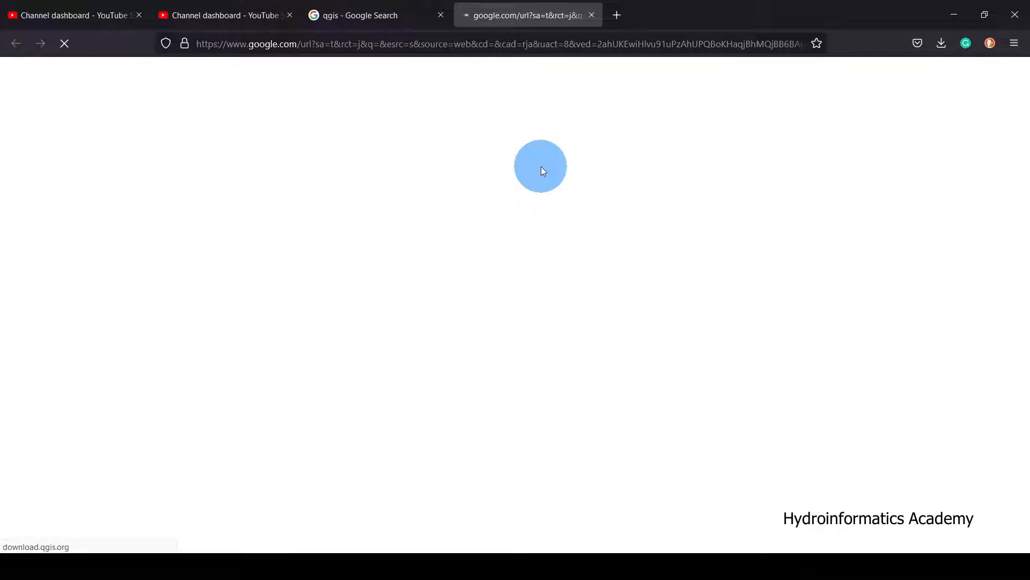
{"action": "scroll", "coordinate": [533, 285], "scroll_direction": "down", "scroll_amount": 5}
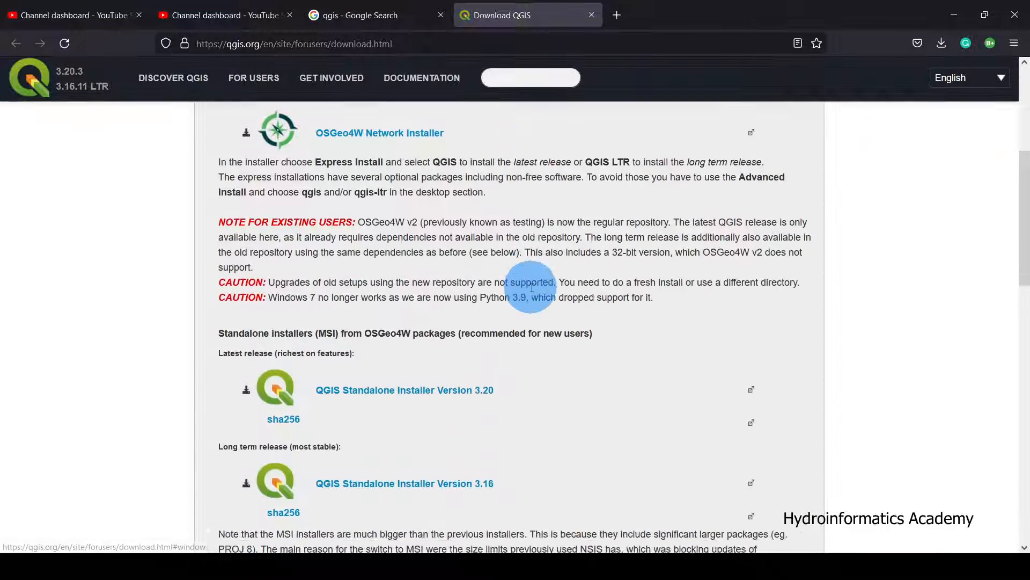
{"action": "scroll", "coordinate": [530, 293], "scroll_direction": "down", "scroll_amount": 4}
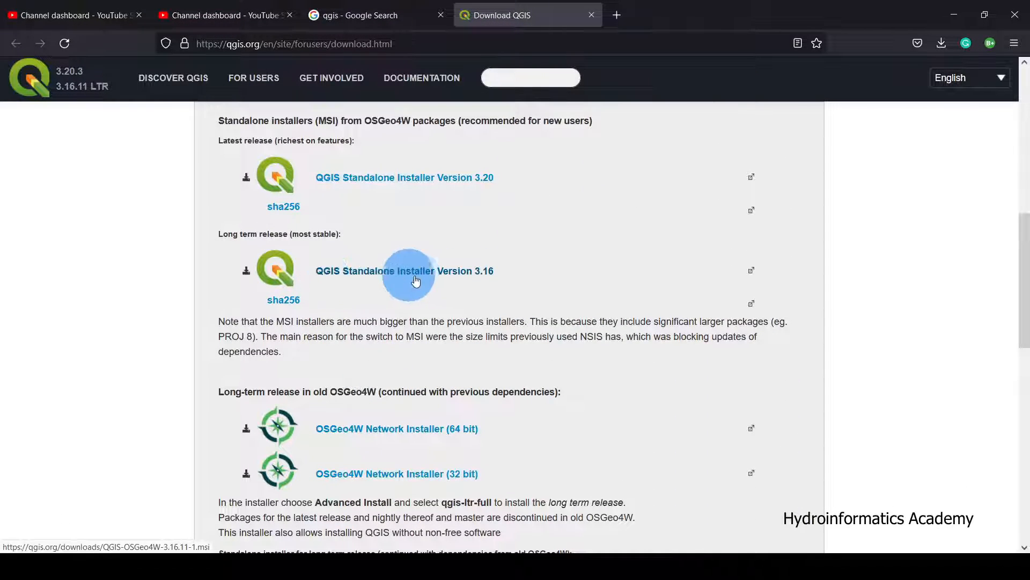
{"action": "left_click_drag", "start_coordinate": [214, 234], "coordinate": [284, 235]}
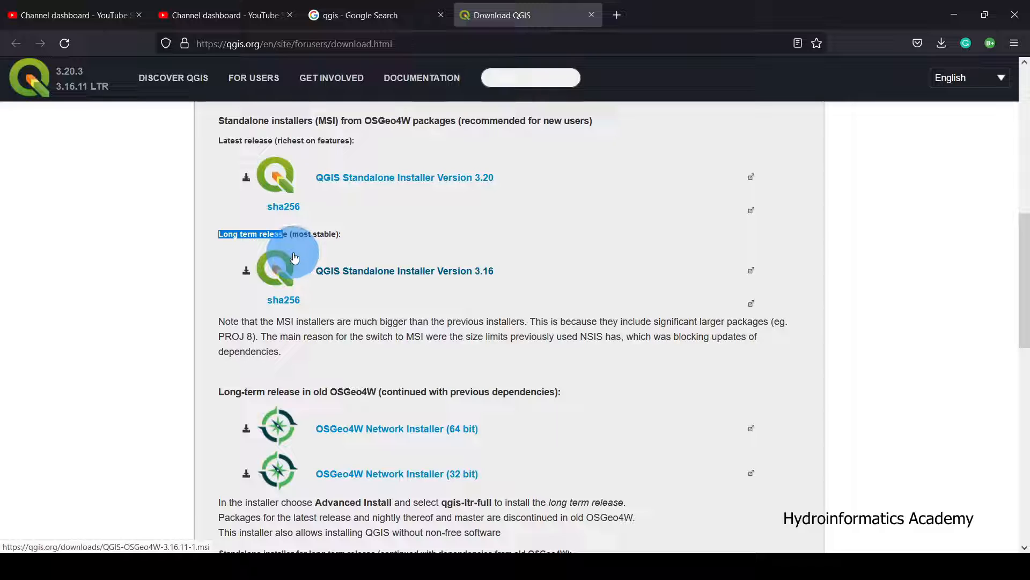
{"action": "scroll", "coordinate": [311, 247], "scroll_direction": "up", "scroll_amount": 2}
{"action": "left_click_drag", "start_coordinate": [227, 210], "coordinate": [341, 215]}
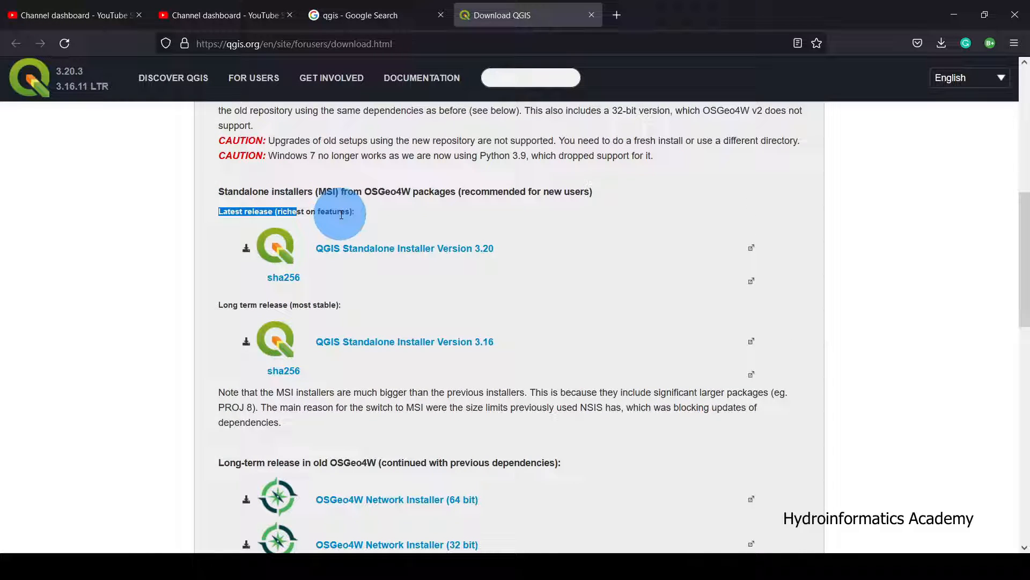
Minimize Firefox and reposition the Google Earth Pro map over the pipeline network.
{"action": "left_click", "coordinate": [956, 15]}
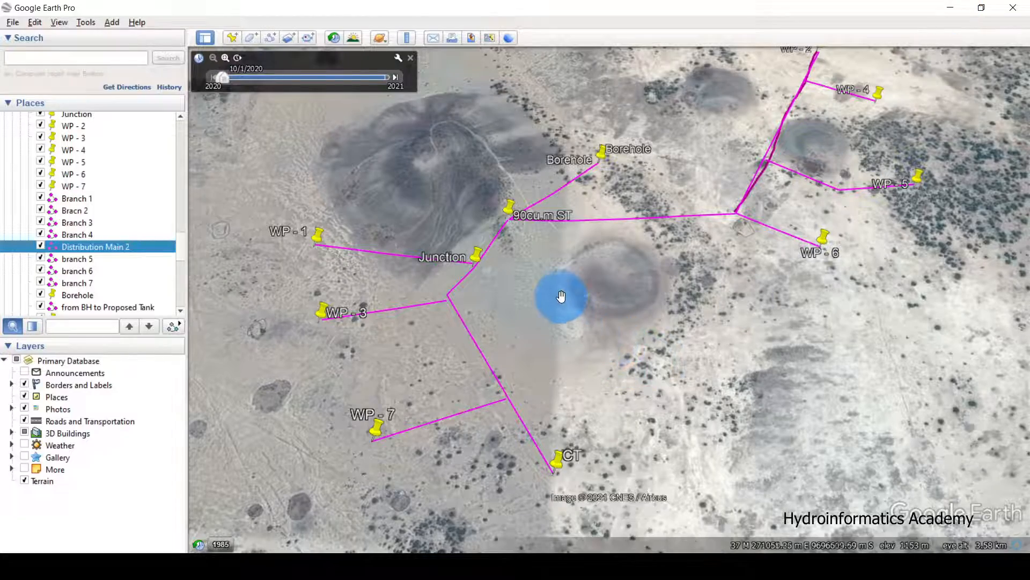
{"action": "left_click", "coordinate": [574, 274]}
{"action": "left_click_drag", "start_coordinate": [574, 274], "coordinate": [568, 293]}
{"action": "scroll", "coordinate": [567, 293], "scroll_direction": "down", "scroll_amount": 2}
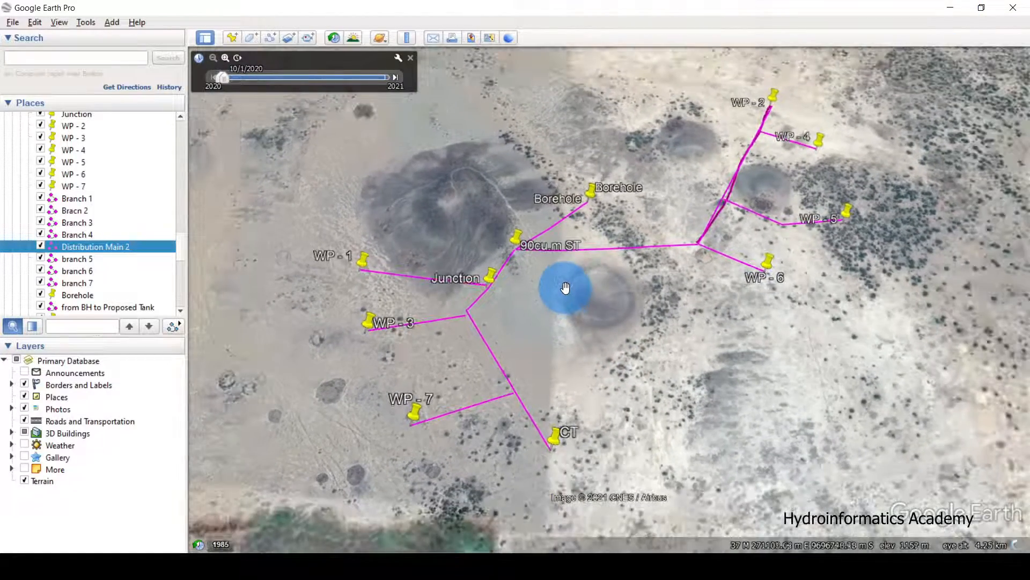
{"action": "scroll", "coordinate": [564, 287], "scroll_direction": "up", "scroll_amount": 2}
{"action": "scroll", "coordinate": [565, 286], "scroll_direction": "up", "scroll_amount": 1}
{"action": "left_click_drag", "start_coordinate": [564, 286], "coordinate": [545, 294]}
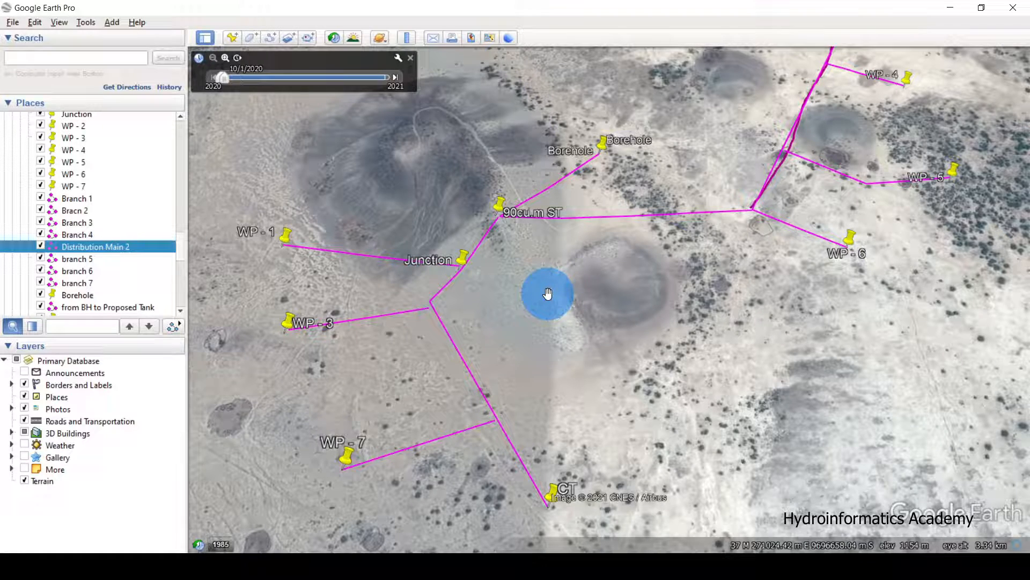
{"action": "left_click_drag", "start_coordinate": [501, 288], "coordinate": [501, 278]}
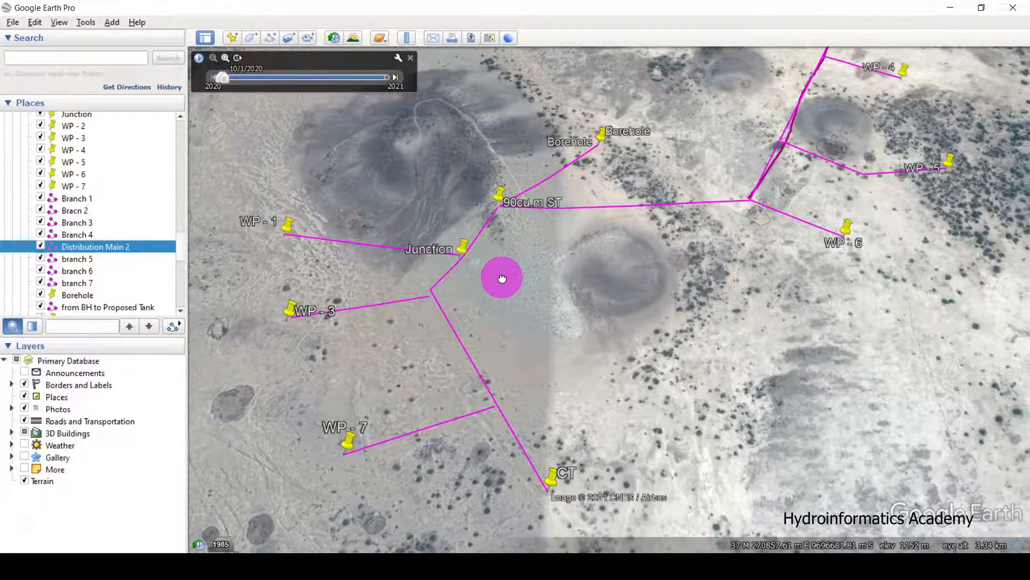
{"action": "scroll", "coordinate": [88, 204], "scroll_direction": "up", "scroll_amount": 3}
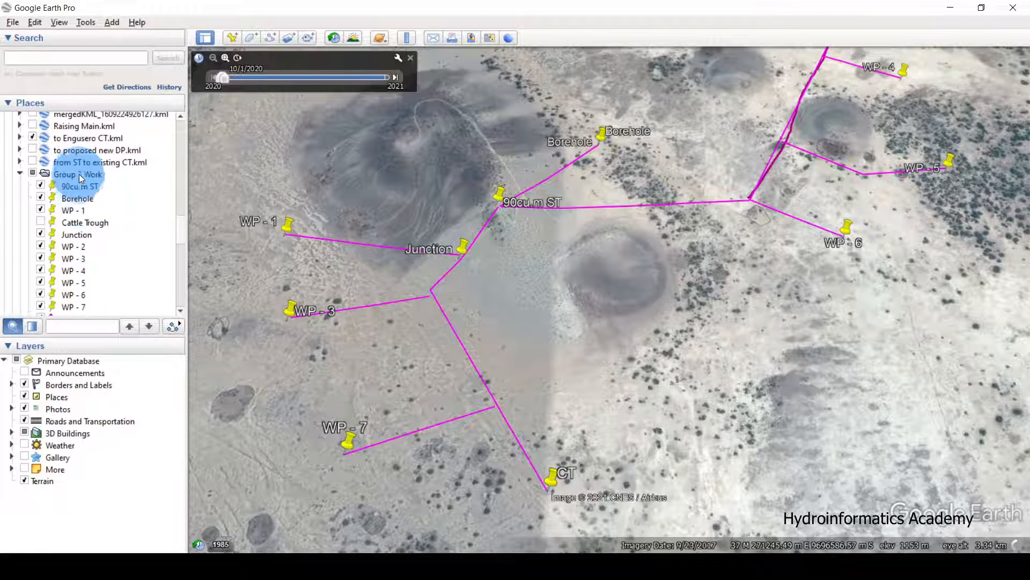
{"action": "scroll", "coordinate": [83, 175], "scroll_direction": "down", "scroll_amount": 3}
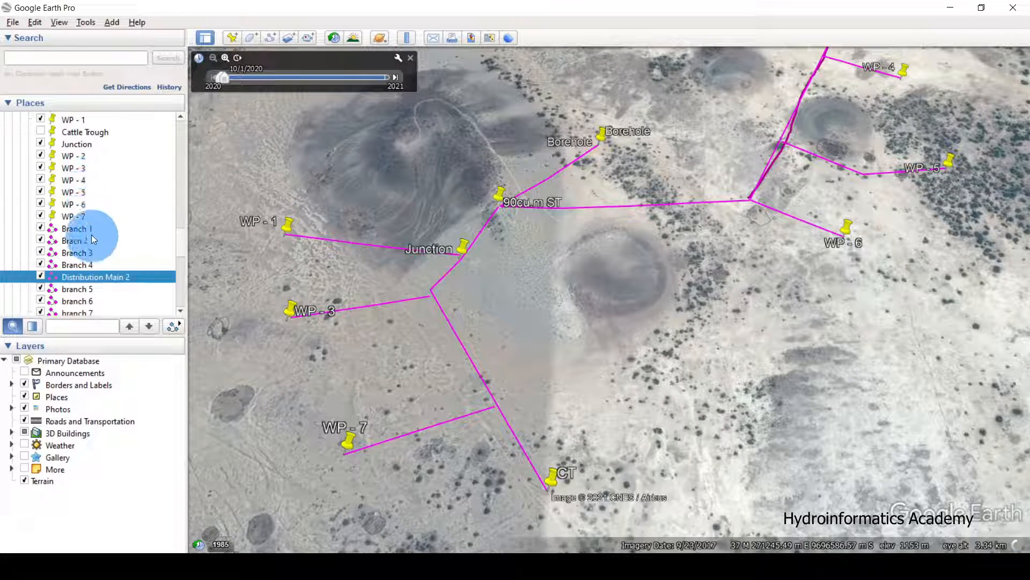
Select Branch 1, Bracn 2, Branch 3, Branch 4 and Distribution Main 2 in Places.
{"action": "left_click", "coordinate": [91, 234]}
{"action": "left_click", "coordinate": [86, 243]}
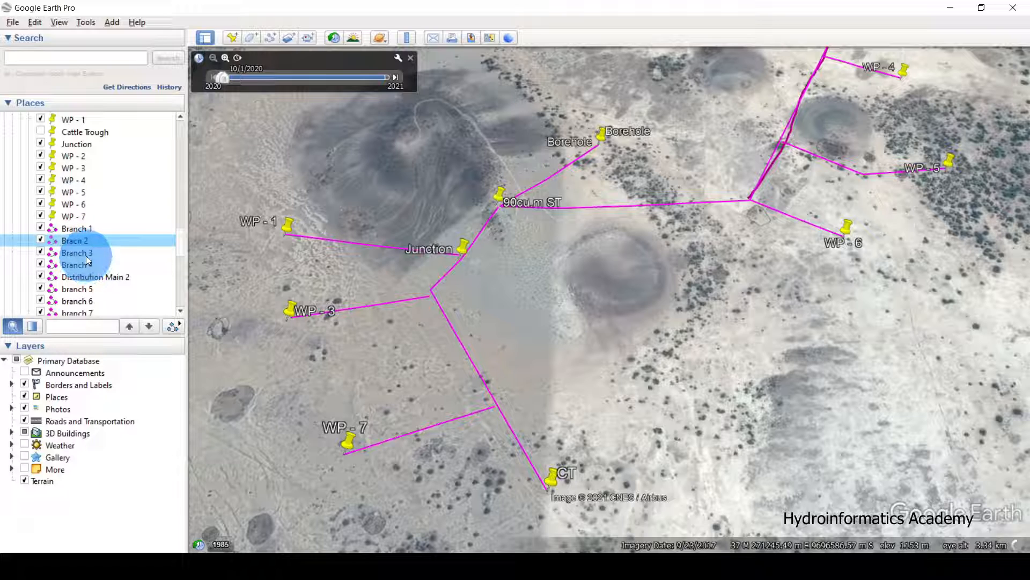
{"action": "left_click", "coordinate": [86, 256]}
{"action": "left_click", "coordinate": [93, 264]}
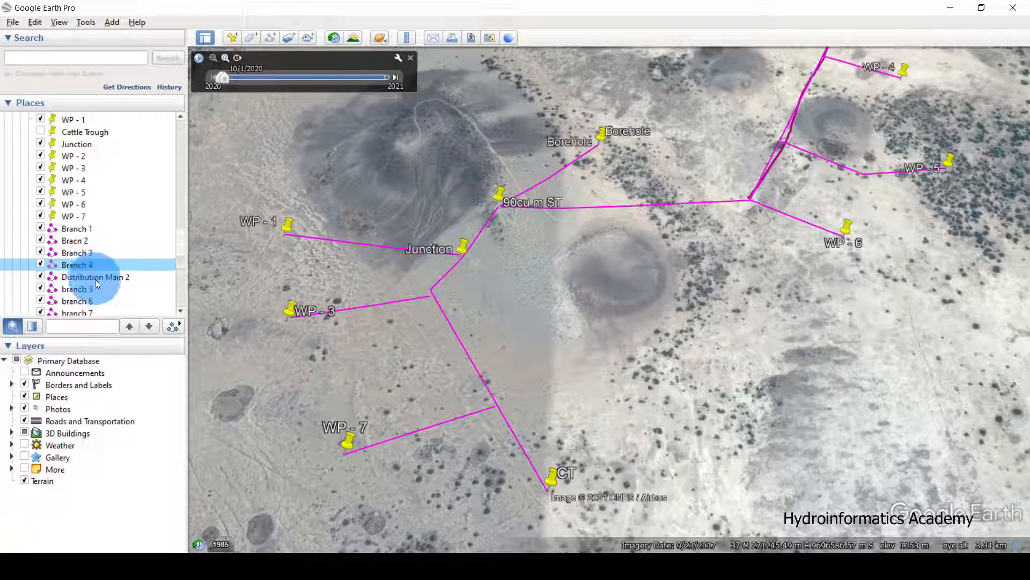
{"action": "left_click", "coordinate": [95, 280]}
{"action": "left_click", "coordinate": [87, 234]}
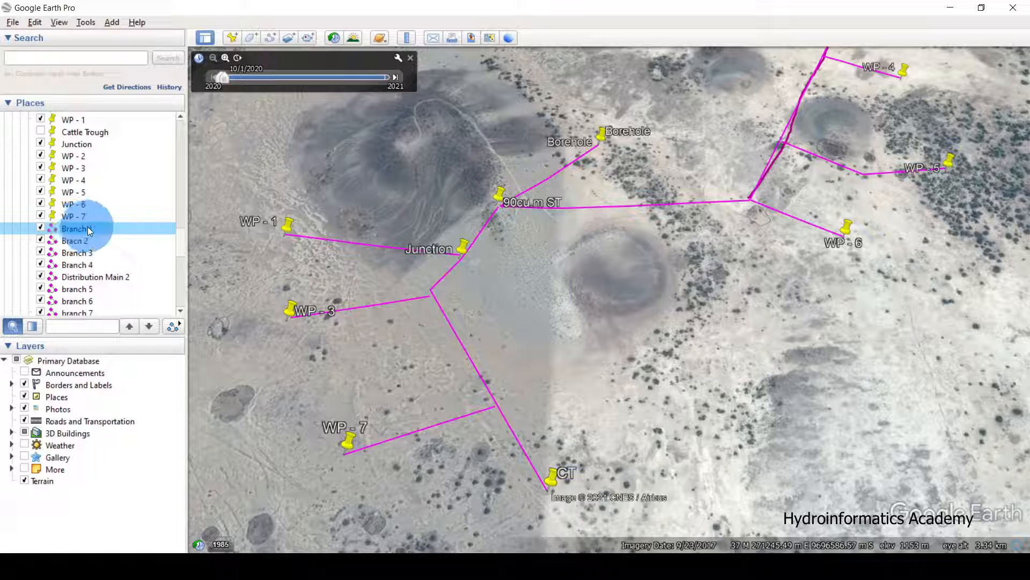
Save Branch 1 and Bracn 2 as KML files in New folder.
{"action": "right_click", "coordinate": [88, 226]}
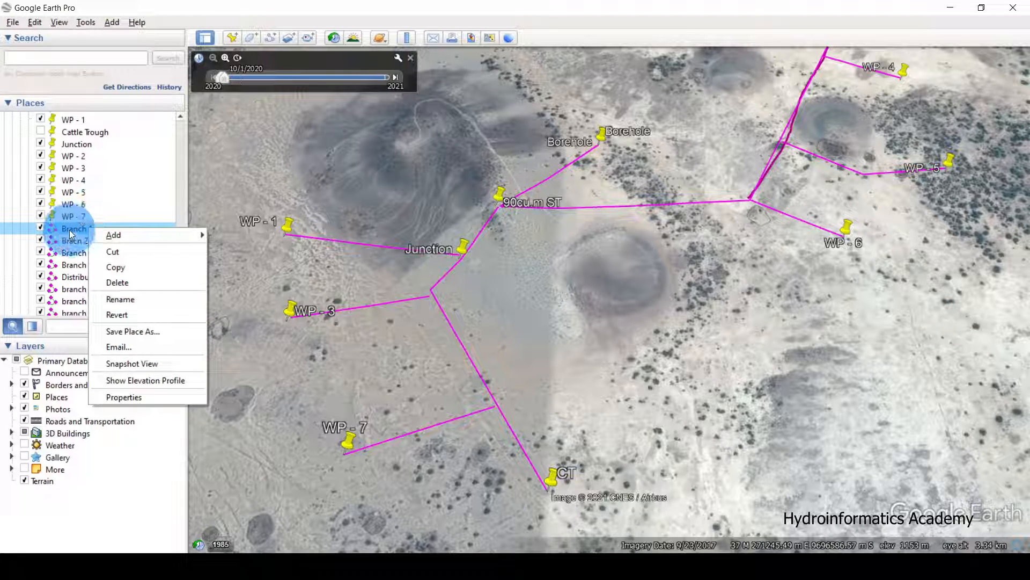
{"action": "left_click", "coordinate": [141, 333]}
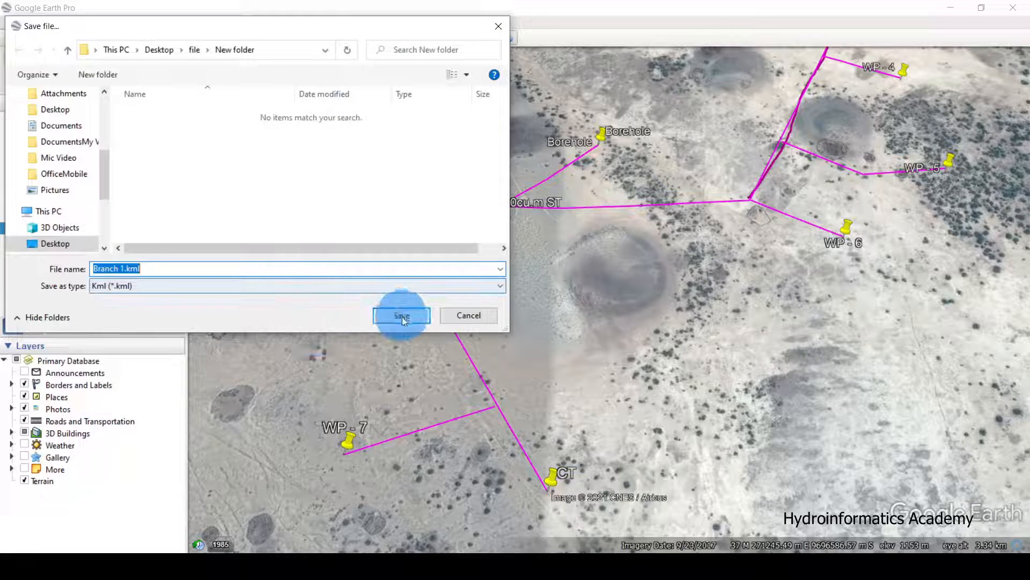
{"action": "left_click", "coordinate": [193, 50]}
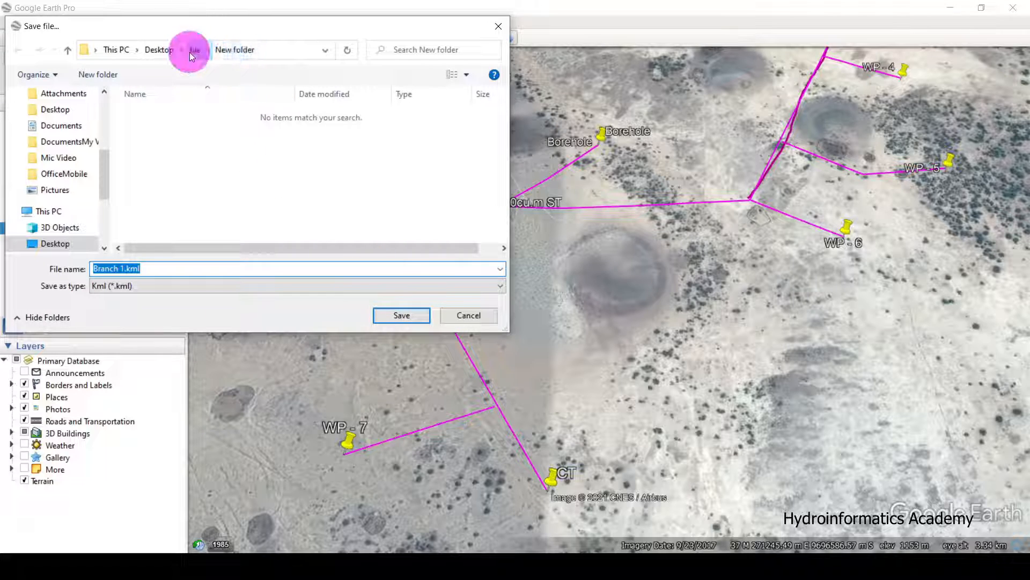
{"action": "left_click", "coordinate": [189, 117]}
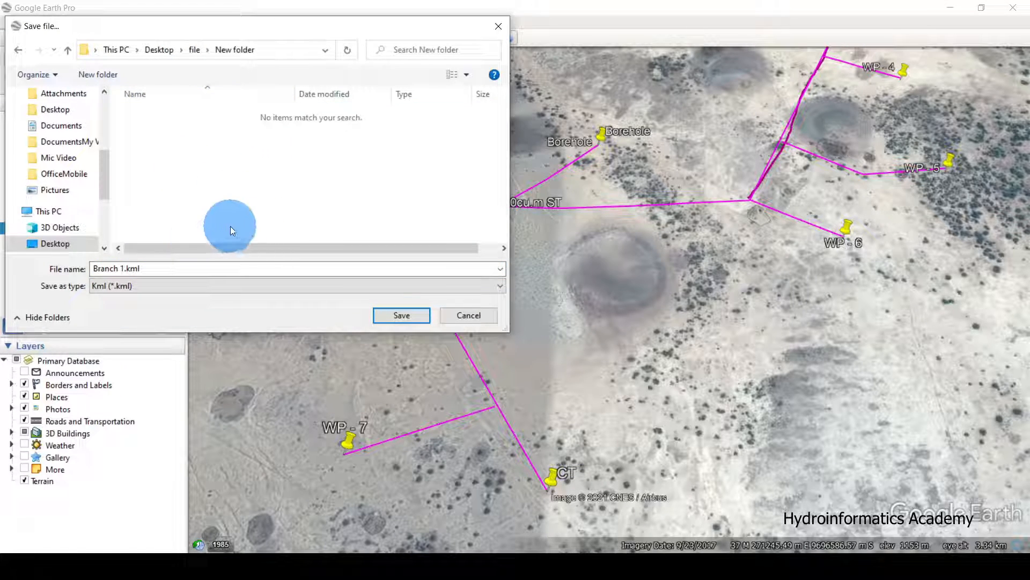
{"action": "left_click", "coordinate": [402, 315]}
{"action": "right_click", "coordinate": [101, 238]}
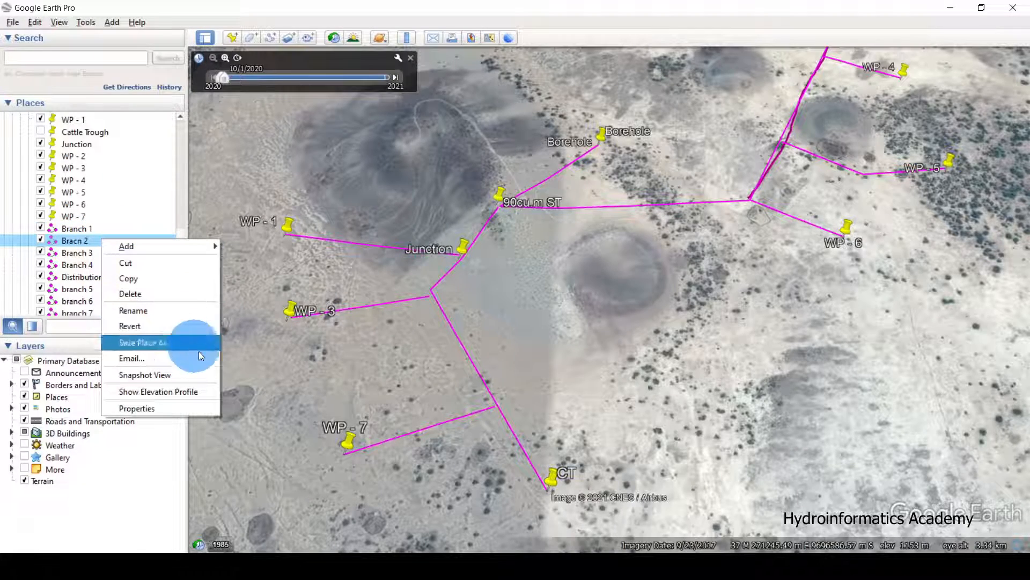
{"action": "left_click", "coordinate": [197, 344]}
{"action": "left_click", "coordinate": [397, 315]}
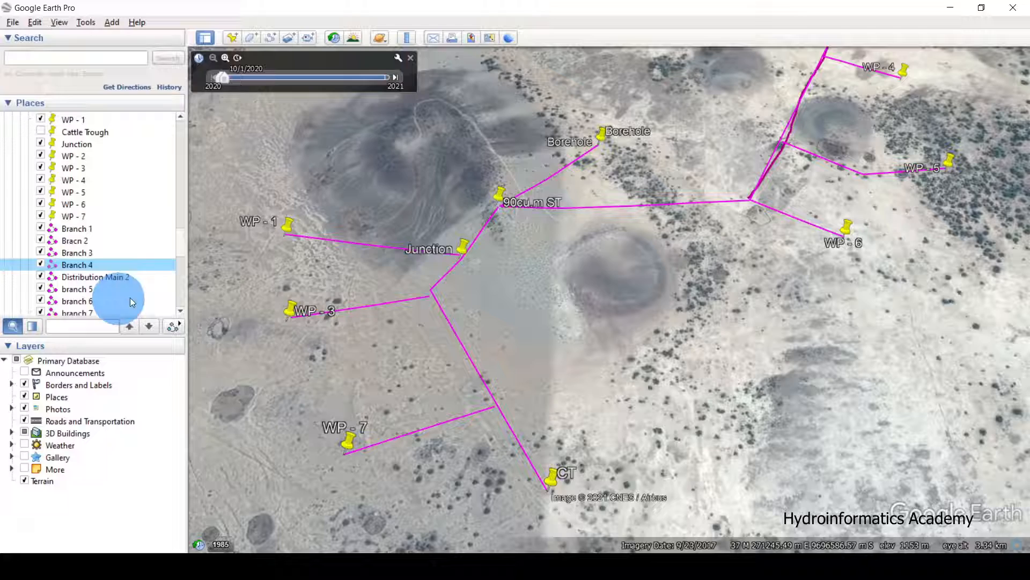
Save branch 5 and two more branch lines as separate KML files.
{"action": "right_click", "coordinate": [93, 289]}
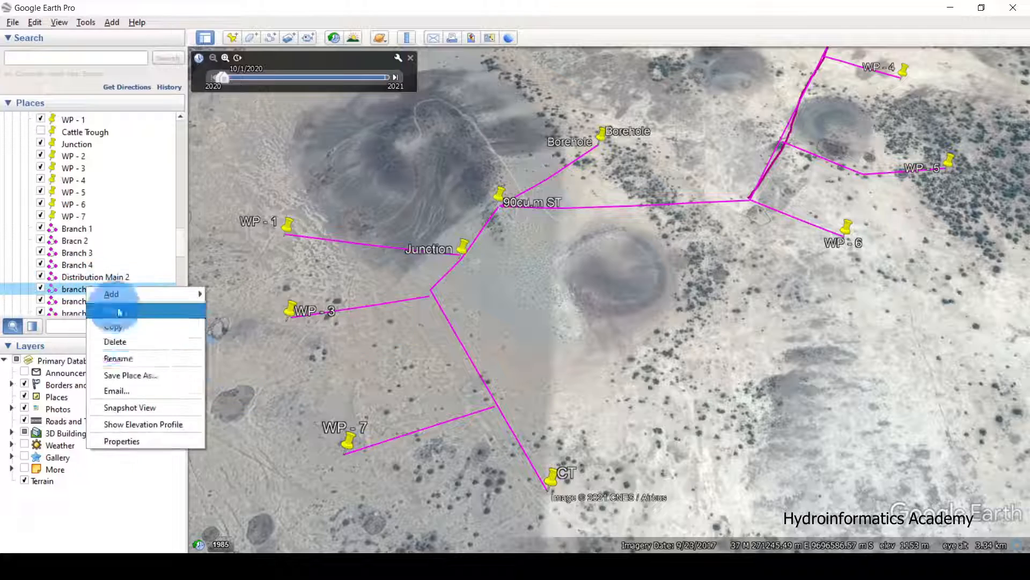
{"action": "left_click", "coordinate": [115, 373]}
{"action": "left_click", "coordinate": [409, 315]}
{"action": "right_click", "coordinate": [94, 212]}
{"action": "left_click", "coordinate": [153, 301]}
{"action": "left_click", "coordinate": [401, 315]}
{"action": "right_click", "coordinate": [95, 224]}
{"action": "left_click", "coordinate": [190, 314]}
{"action": "left_click", "coordinate": [383, 317]}
Save the 'from BH to Proposed Tank' line as a KML file in New folder.
{"action": "right_click", "coordinate": [108, 247]}
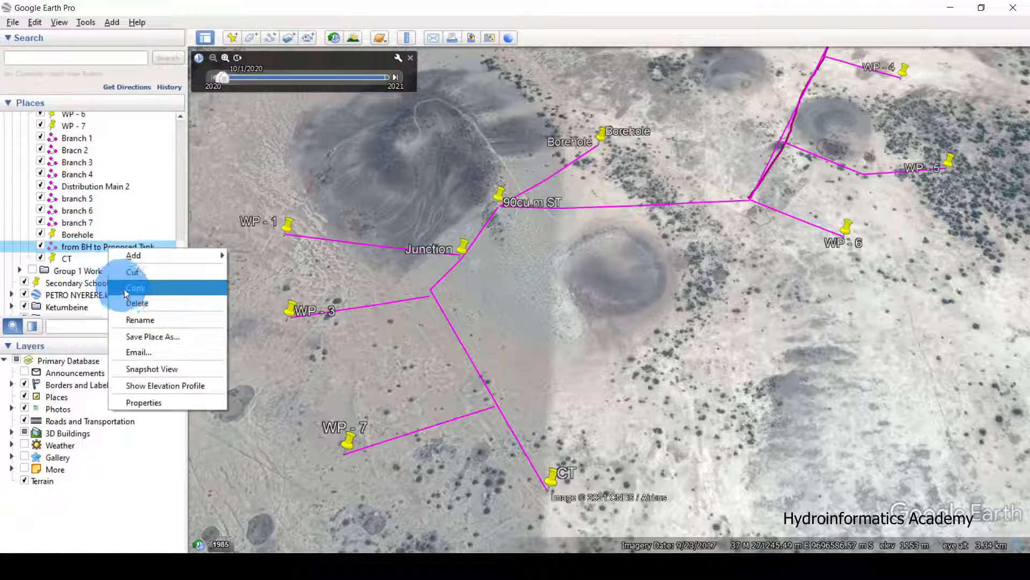
{"action": "left_click", "coordinate": [295, 218]}
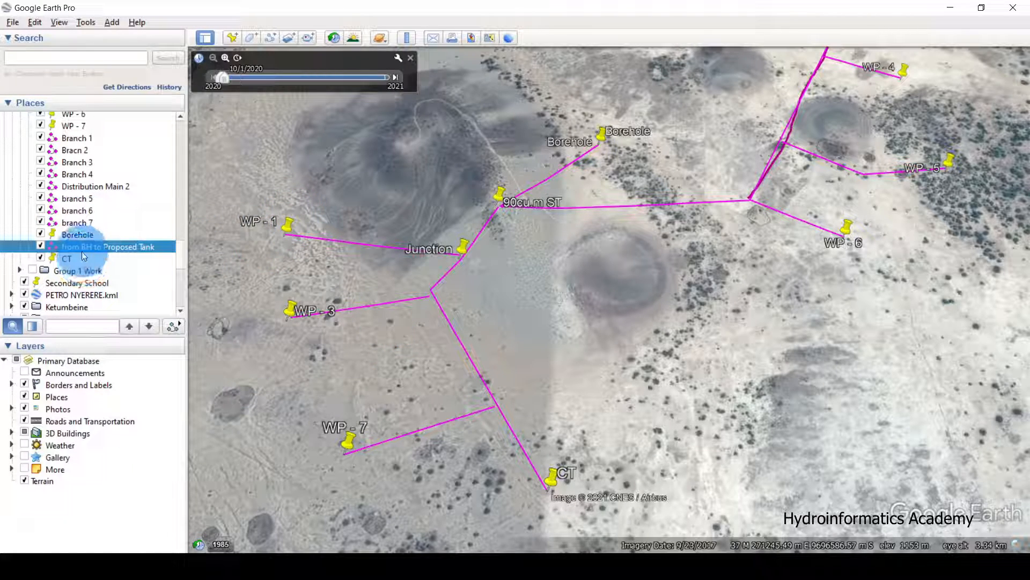
{"action": "right_click", "coordinate": [102, 247]}
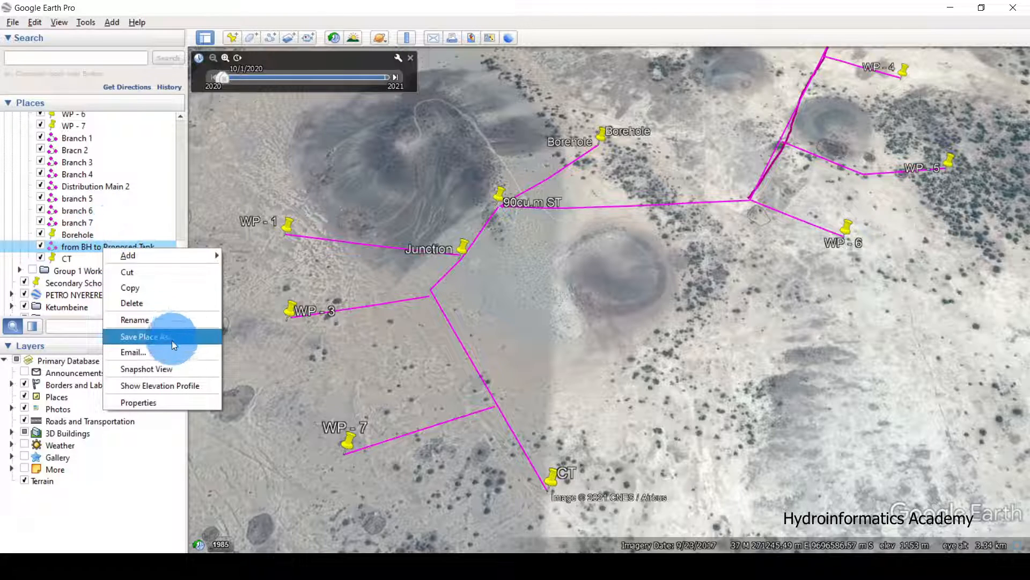
{"action": "left_click", "coordinate": [172, 341]}
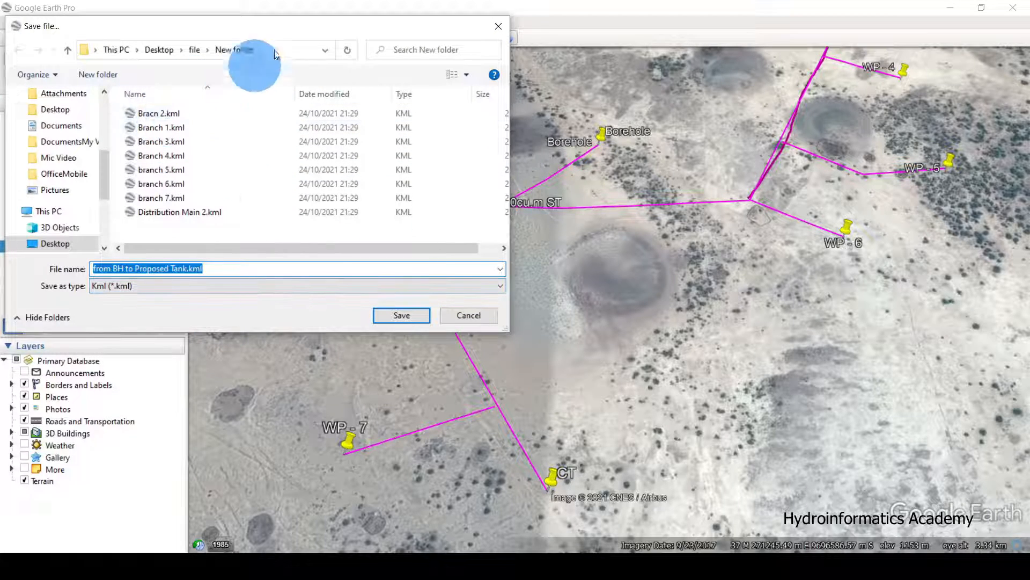
{"action": "left_click", "coordinate": [401, 315]}
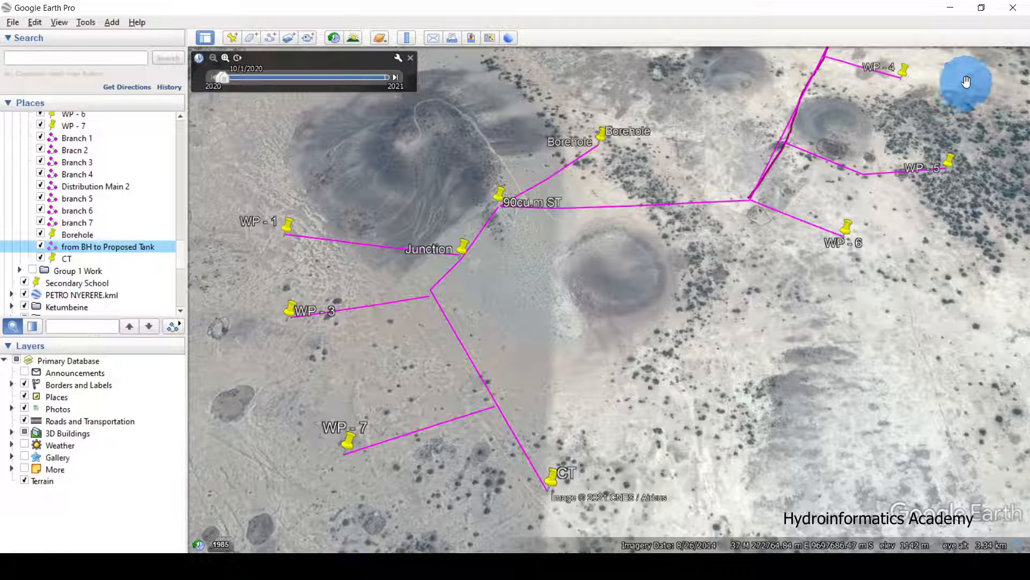
{"action": "scroll", "coordinate": [810, 183], "scroll_direction": "down", "scroll_amount": 2}
{"action": "left_click_drag", "start_coordinate": [743, 122], "coordinate": [720, 177]}
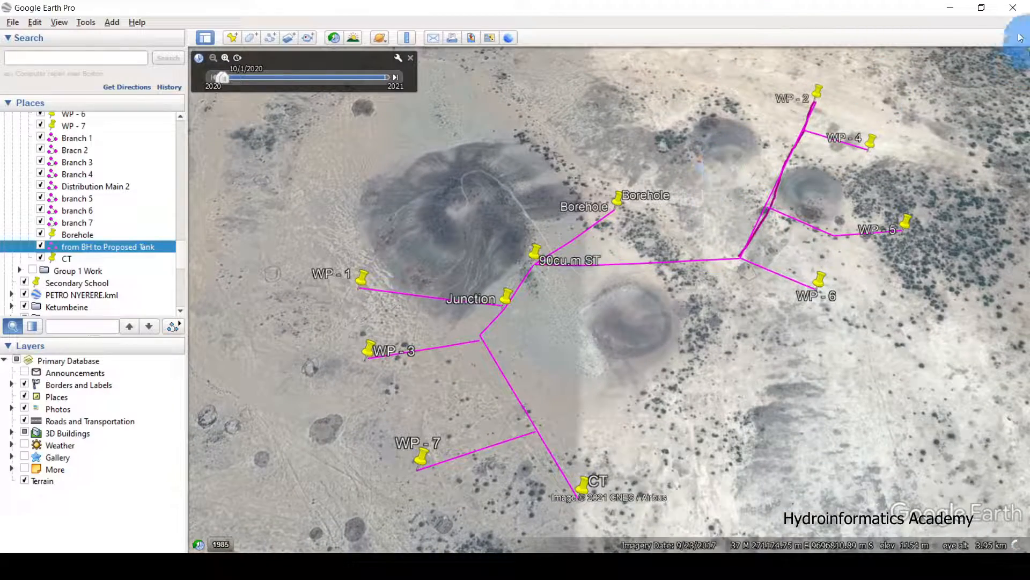
Bring up the New folder window and check the nine saved KML files.
{"action": "left_click", "coordinate": [951, 8]}
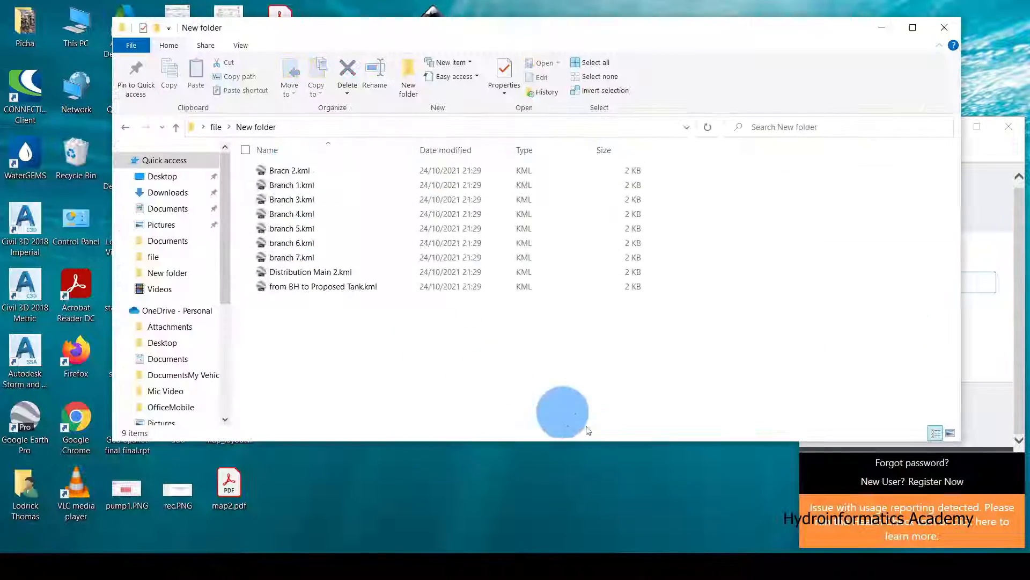
{"action": "left_click_drag", "start_coordinate": [604, 385], "coordinate": [263, 162]}
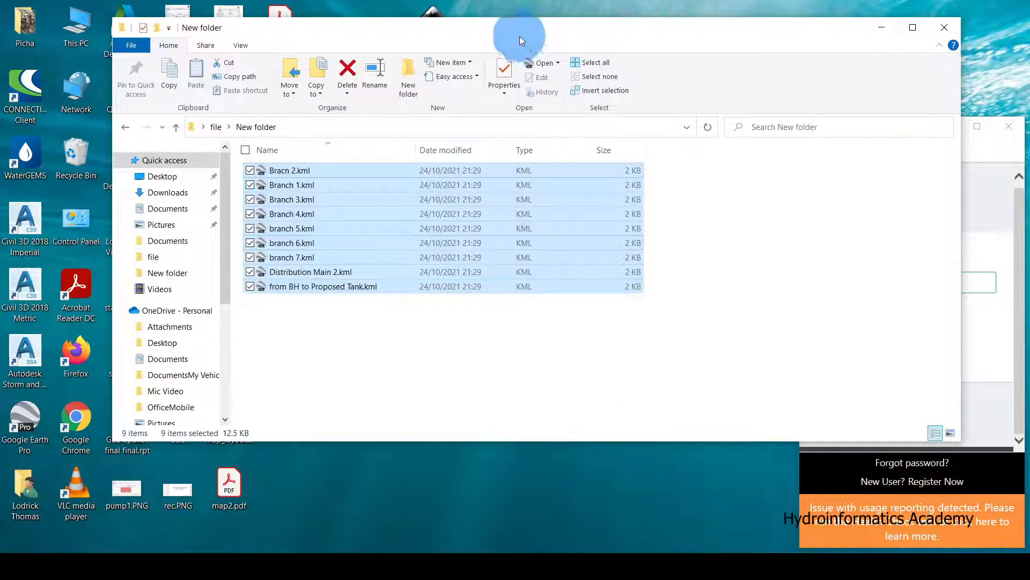
{"action": "left_click_drag", "start_coordinate": [520, 37], "coordinate": [772, 50]}
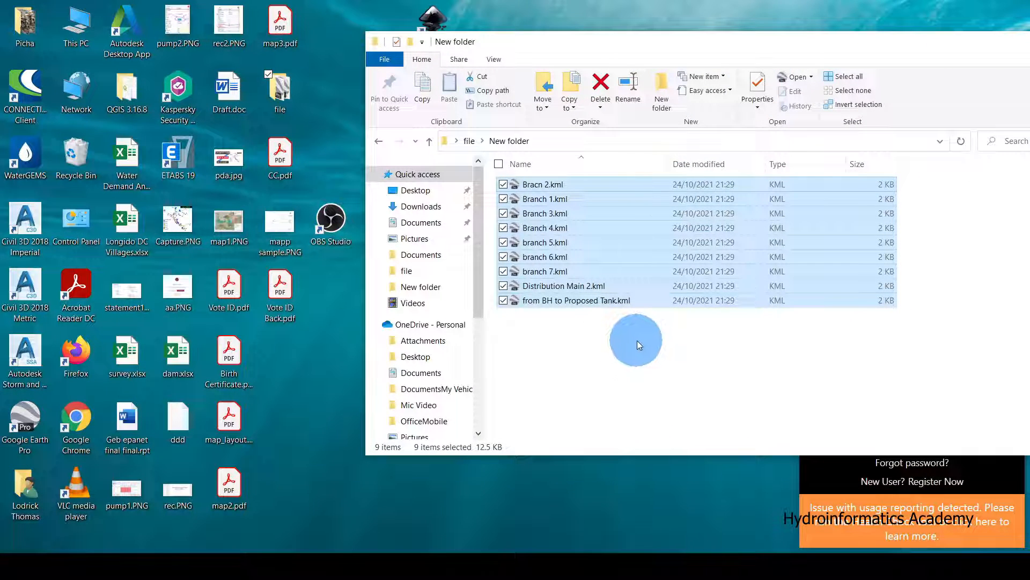
{"action": "left_click", "coordinate": [624, 350]}
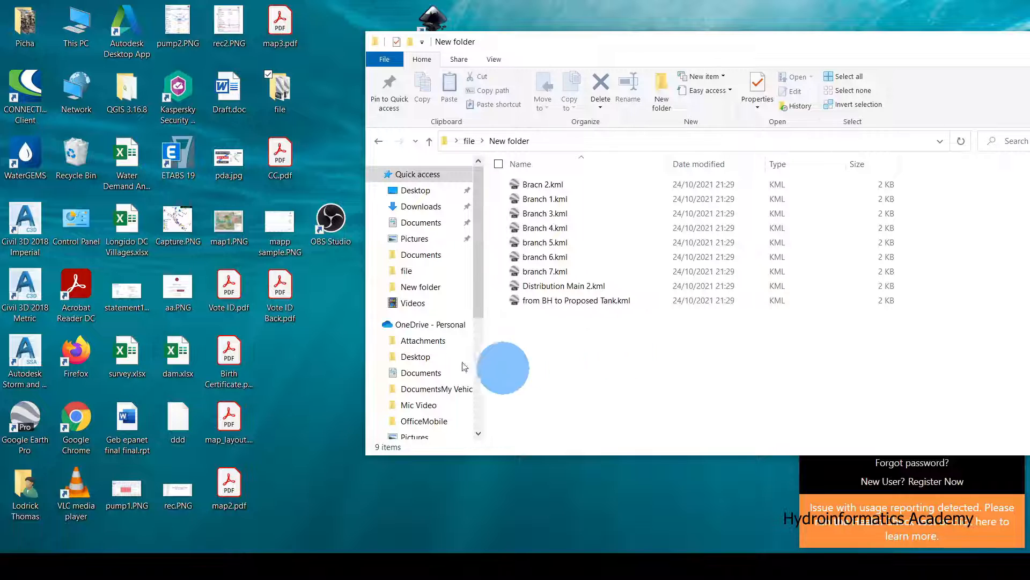
Open the QGIS 3.16.8 desktop folder and launch QGIS Desktop 3.16.8.
{"action": "left_click", "coordinate": [133, 110]}
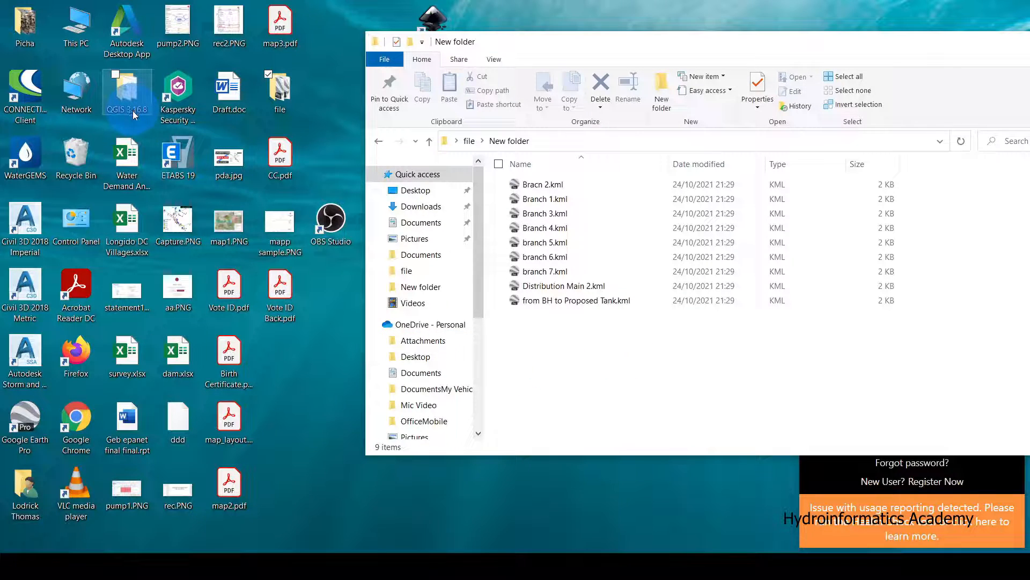
{"action": "double_click", "coordinate": [133, 110]}
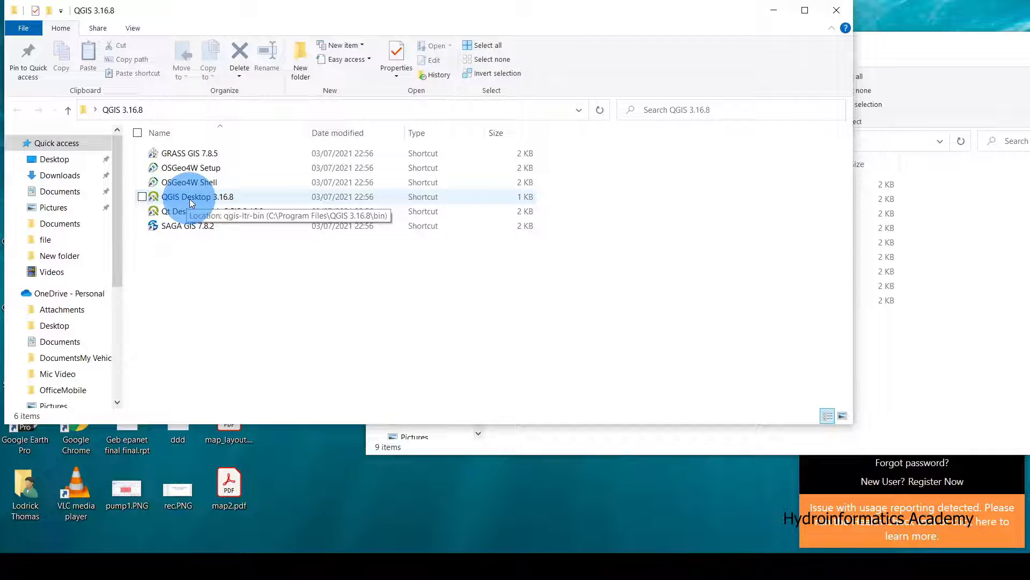
{"action": "double_click", "coordinate": [237, 198]}
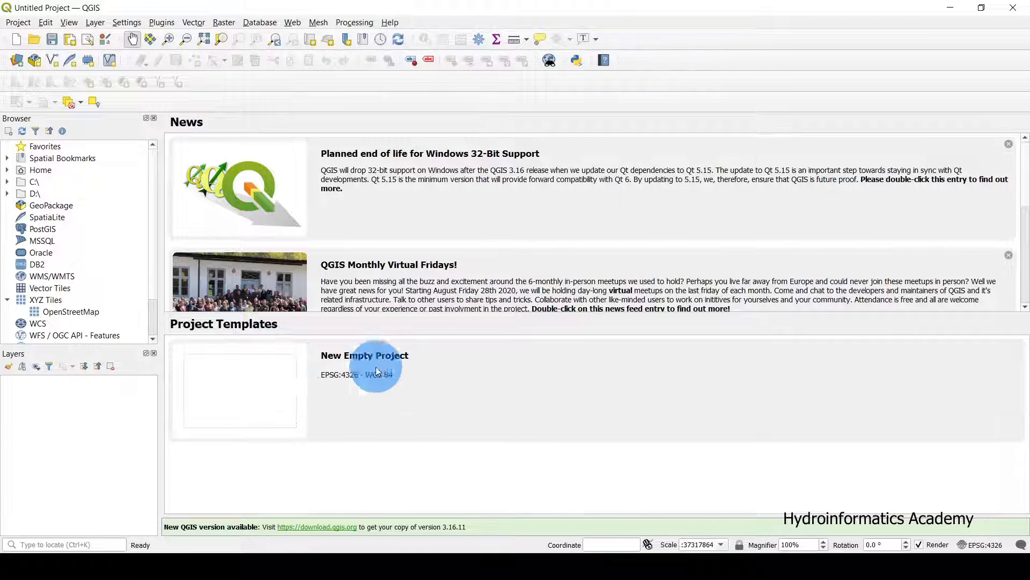
Create a New Empty Project and bring the KML files folder back to the front.
{"action": "double_click", "coordinate": [270, 391]}
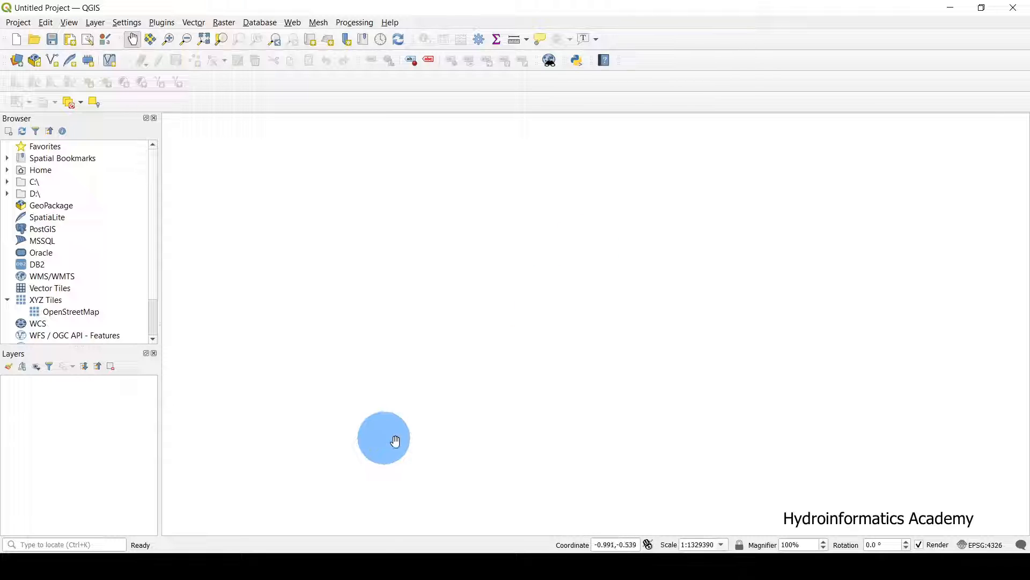
{"action": "left_click", "coordinate": [346, 566]}
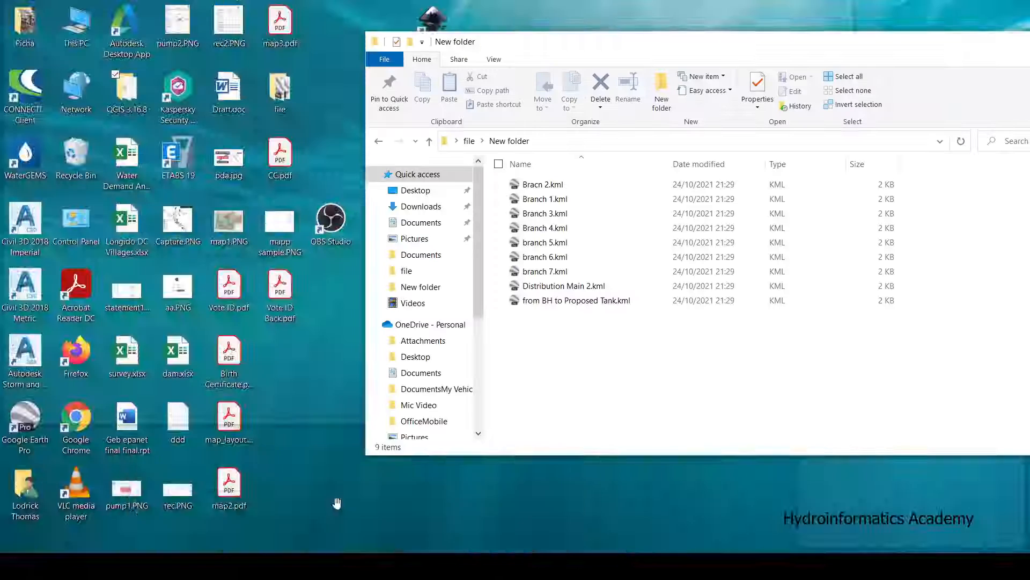
{"action": "left_click", "coordinate": [338, 501]}
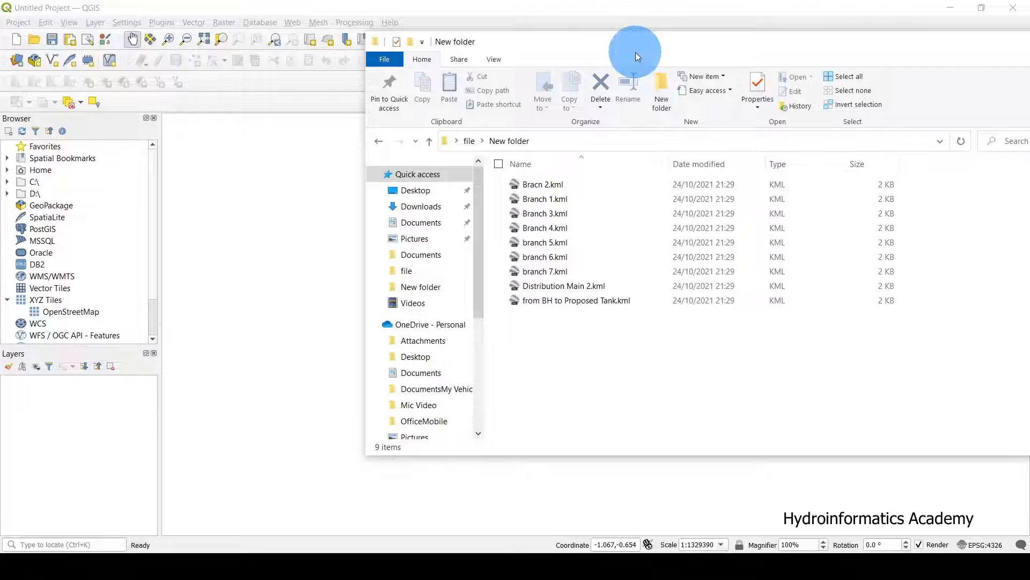
Drag all nine KML files from New folder onto the QGIS map canvas as layers.
{"action": "left_click_drag", "start_coordinate": [727, 378], "coordinate": [539, 183]}
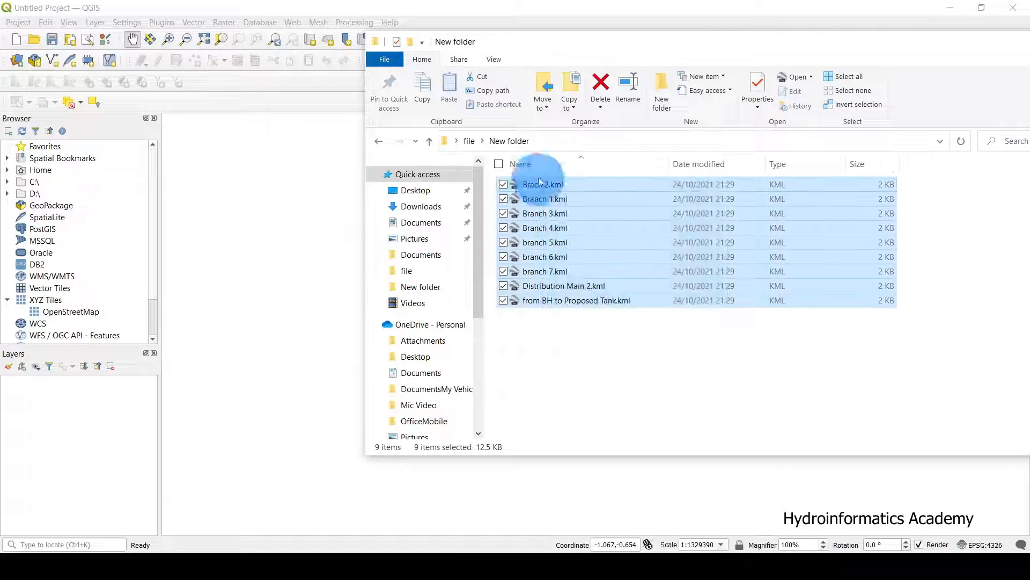
{"action": "left_click_drag", "start_coordinate": [619, 47], "coordinate": [884, 50]}
{"action": "left_click_drag", "start_coordinate": [902, 284], "coordinate": [440, 270]}
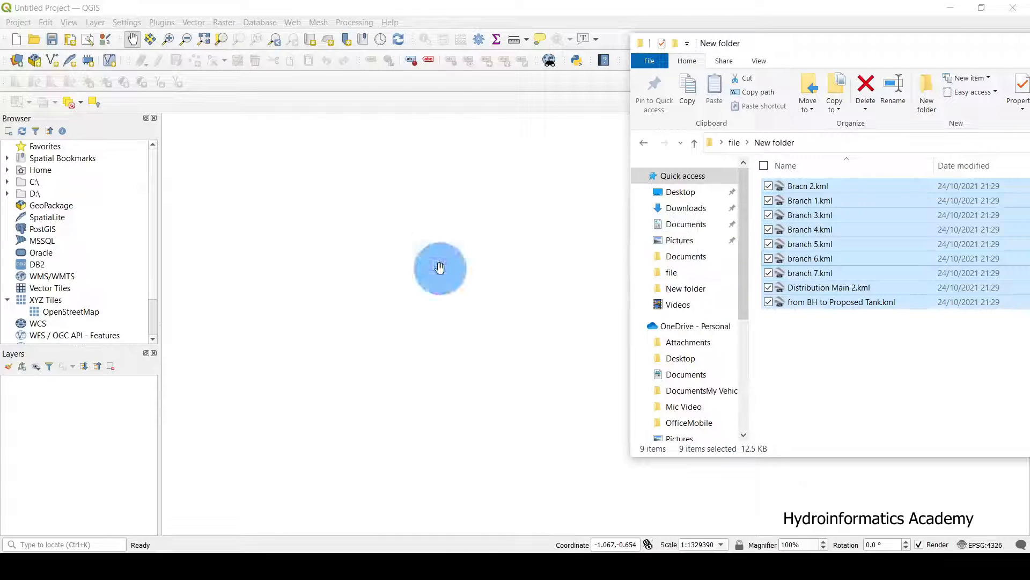
{"action": "left_click_drag", "start_coordinate": [826, 46], "coordinate": [307, 85]}
Close the folder window and zoom the map to fit the whole pipeline network.
{"action": "left_click", "coordinate": [881, 82]}
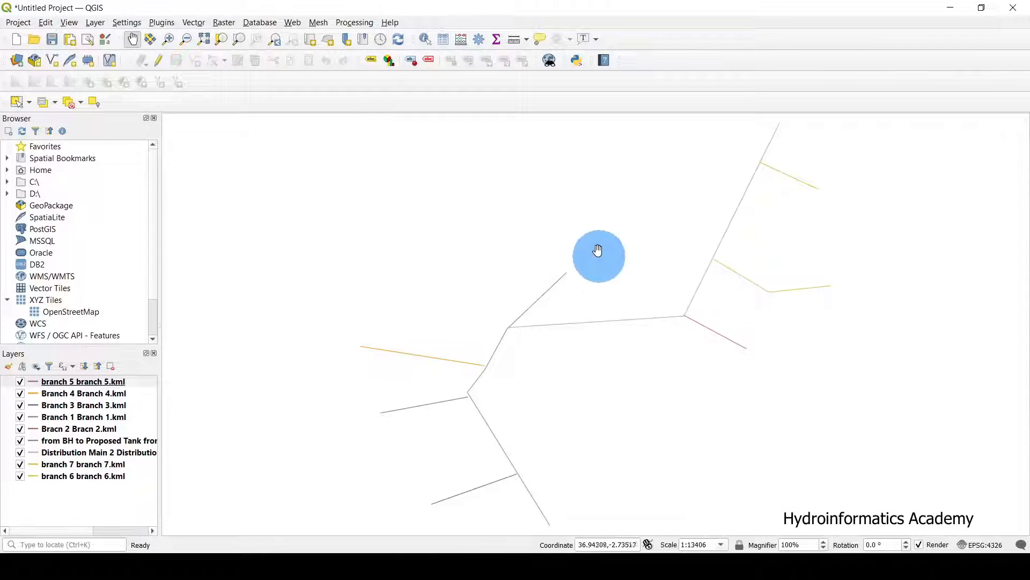
{"action": "scroll", "coordinate": [586, 192], "scroll_direction": "up", "scroll_amount": 1}
{"action": "left_click_drag", "start_coordinate": [609, 237], "coordinate": [548, 301]}
{"action": "scroll", "coordinate": [555, 301], "scroll_direction": "down", "scroll_amount": 1}
{"action": "scroll", "coordinate": [548, 301], "scroll_direction": "up", "scroll_amount": 1}
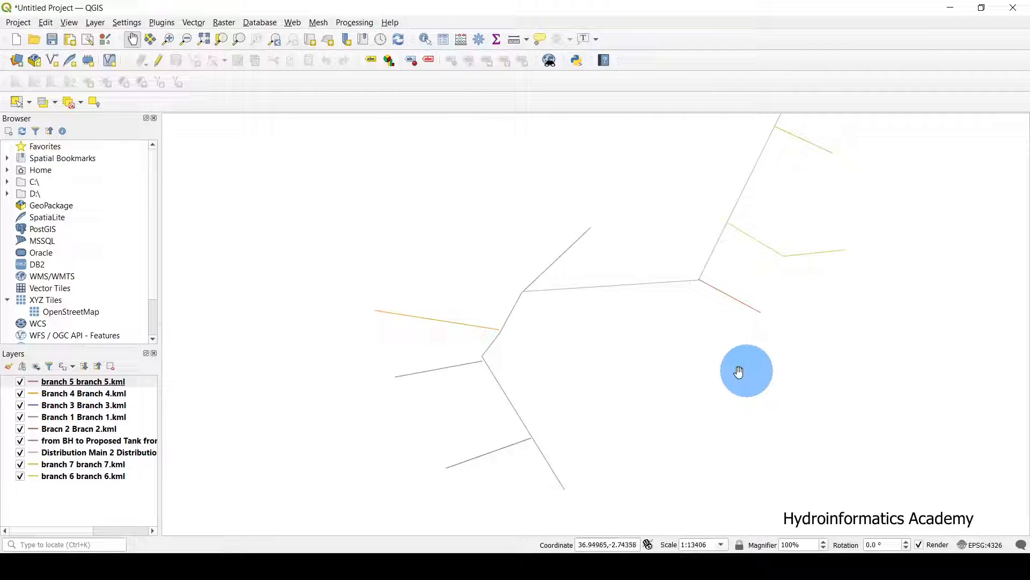
{"action": "left_click_drag", "start_coordinate": [575, 372], "coordinate": [524, 414]}
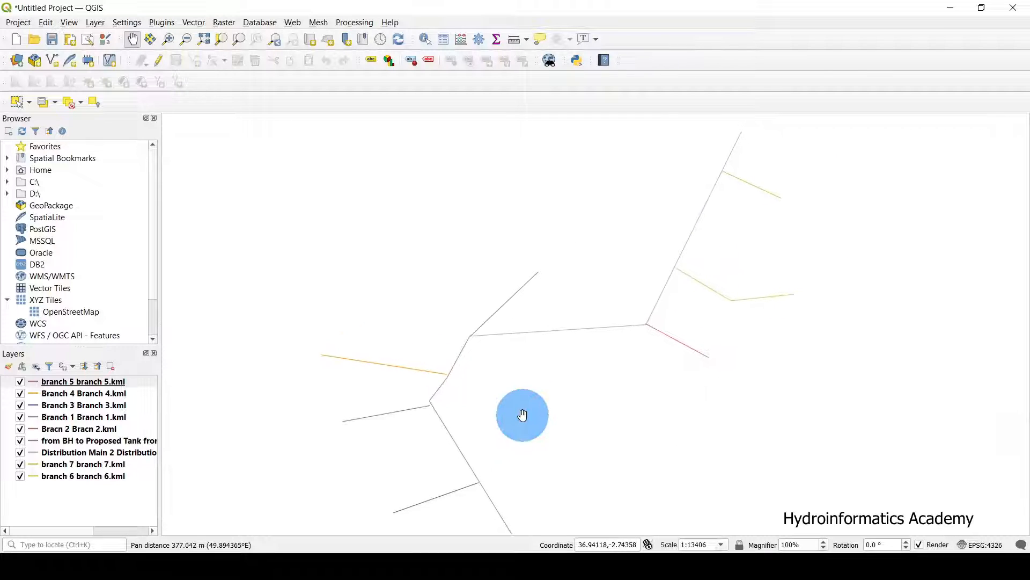
{"action": "scroll", "coordinate": [475, 351], "scroll_direction": "up", "scroll_amount": 1}
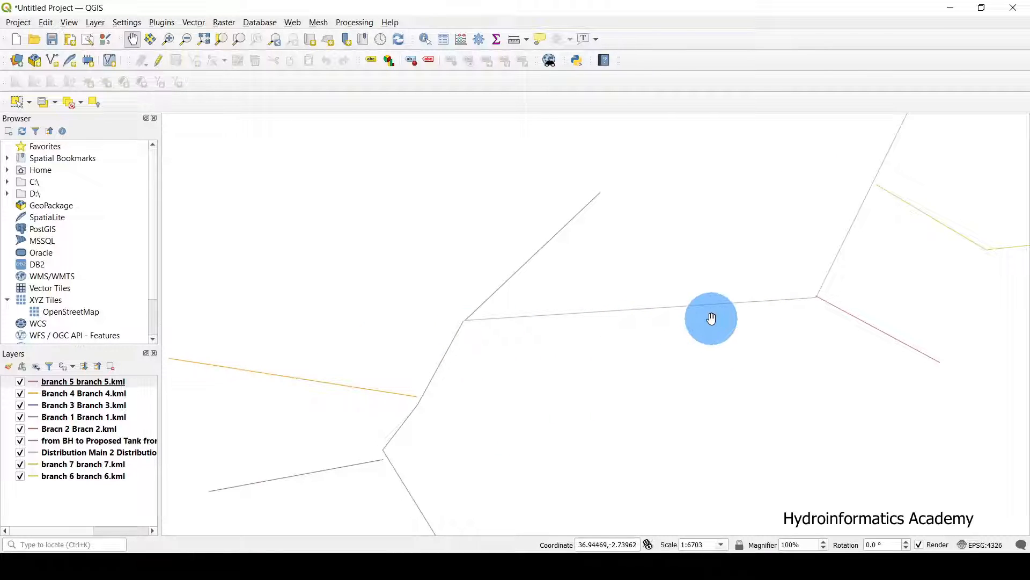
{"action": "scroll", "coordinate": [712, 318], "scroll_direction": "down", "scroll_amount": 1}
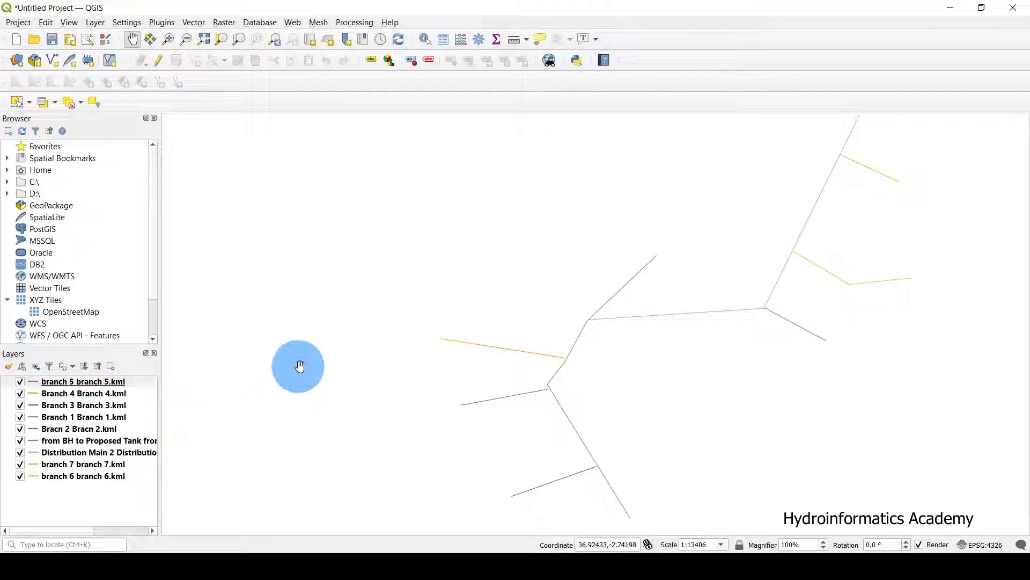
Select the branch 5 layer and open its Layer Properties.
{"action": "left_click", "coordinate": [134, 382]}
{"action": "right_click", "coordinate": [134, 382]}
{"action": "left_click", "coordinate": [245, 433]}
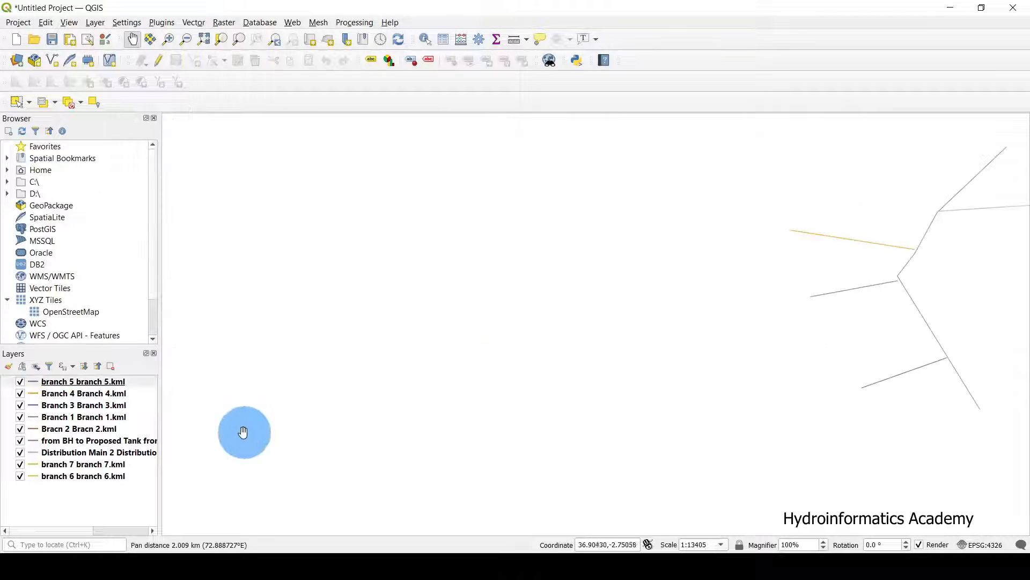
{"action": "left_click", "coordinate": [133, 382]}
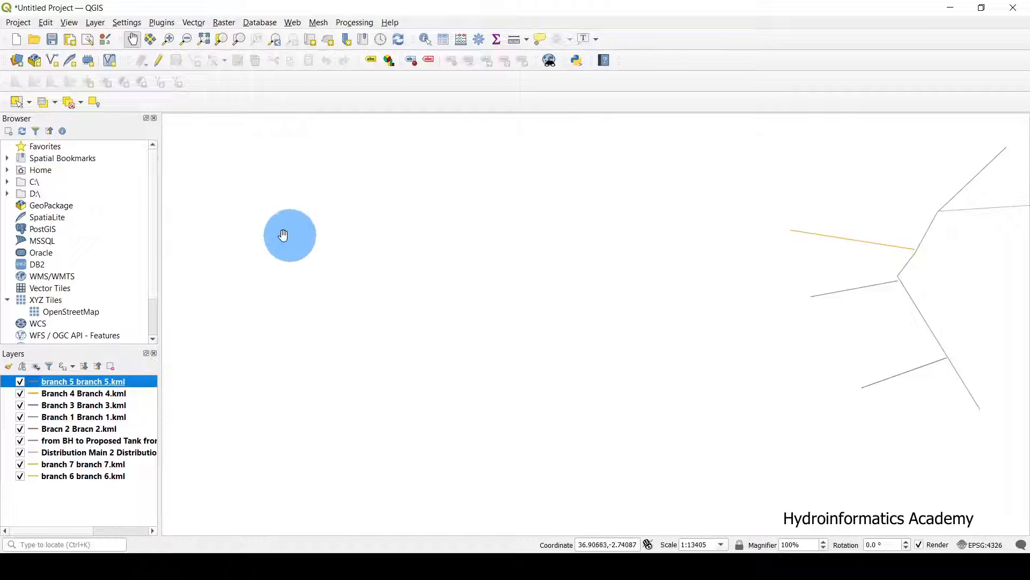
{"action": "scroll", "coordinate": [750, 225], "scroll_direction": "down", "scroll_amount": 1}
{"action": "scroll", "coordinate": [933, 215], "scroll_direction": "up", "scroll_amount": 1}
{"action": "scroll", "coordinate": [691, 284], "scroll_direction": "down", "scroll_amount": 1}
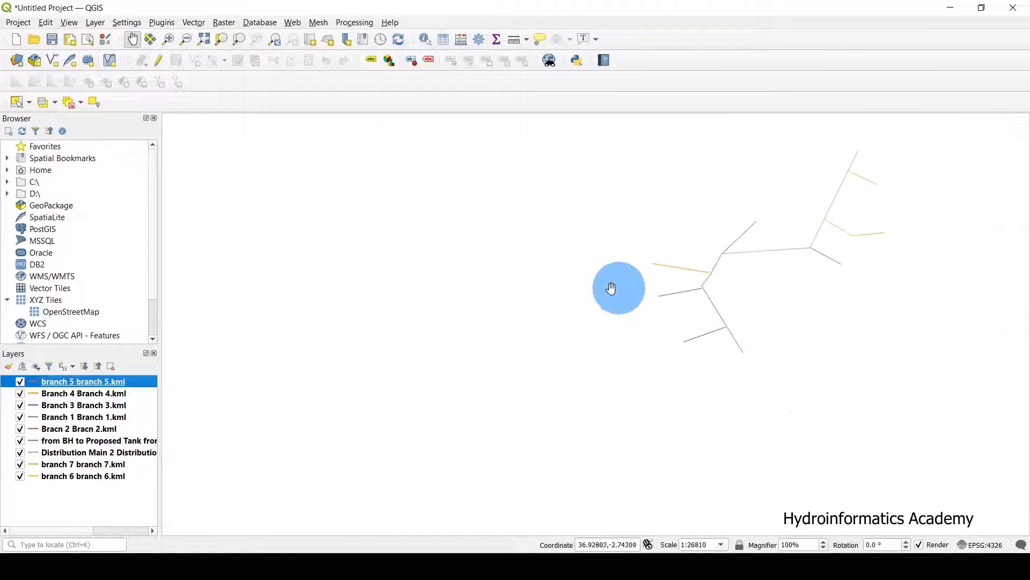
{"action": "scroll", "coordinate": [946, 263], "scroll_direction": "up", "scroll_amount": 1}
{"action": "scroll", "coordinate": [665, 294], "scroll_direction": "down", "scroll_amount": 1}
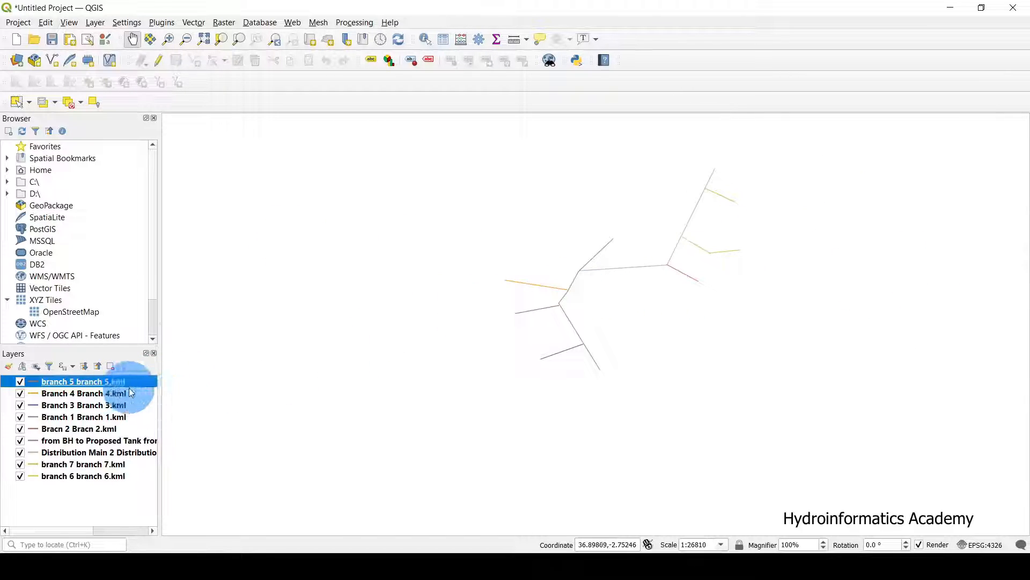
{"action": "double_click", "coordinate": [137, 380]}
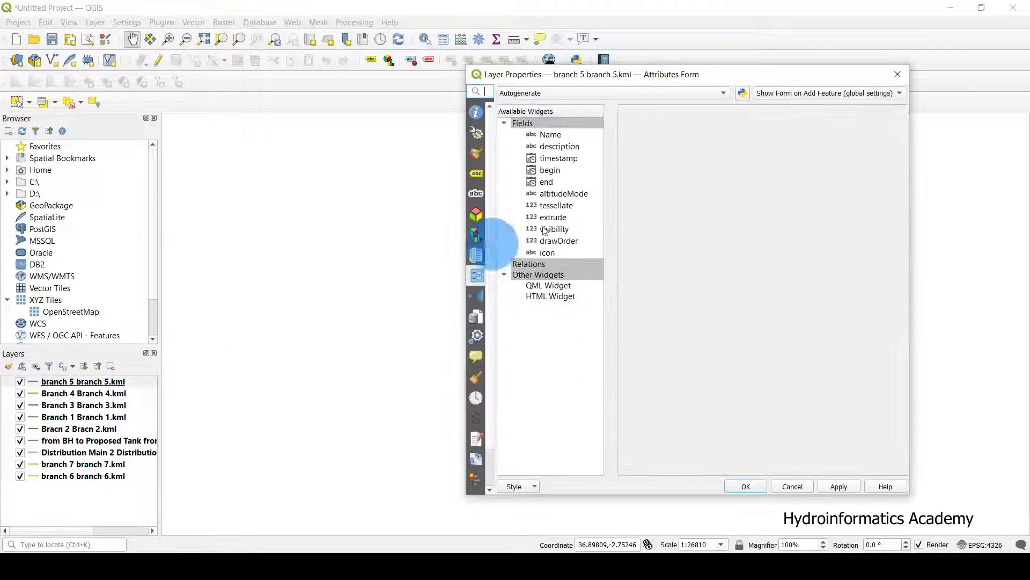
In Symbology, set the branch 5 line width to 0.5 and apply it.
{"action": "left_click_drag", "start_coordinate": [708, 72], "coordinate": [581, 72]}
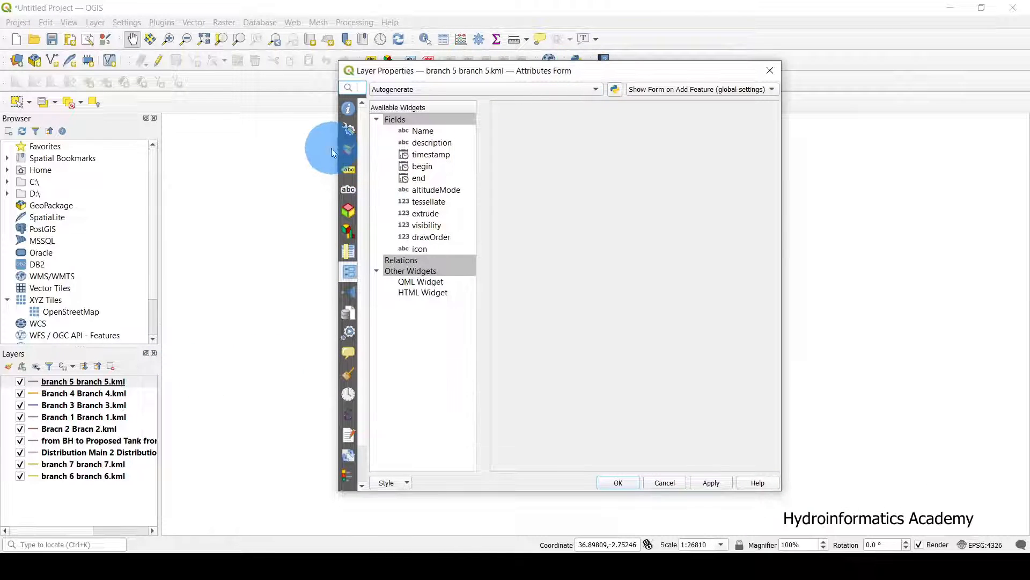
{"action": "left_click", "coordinate": [345, 152]}
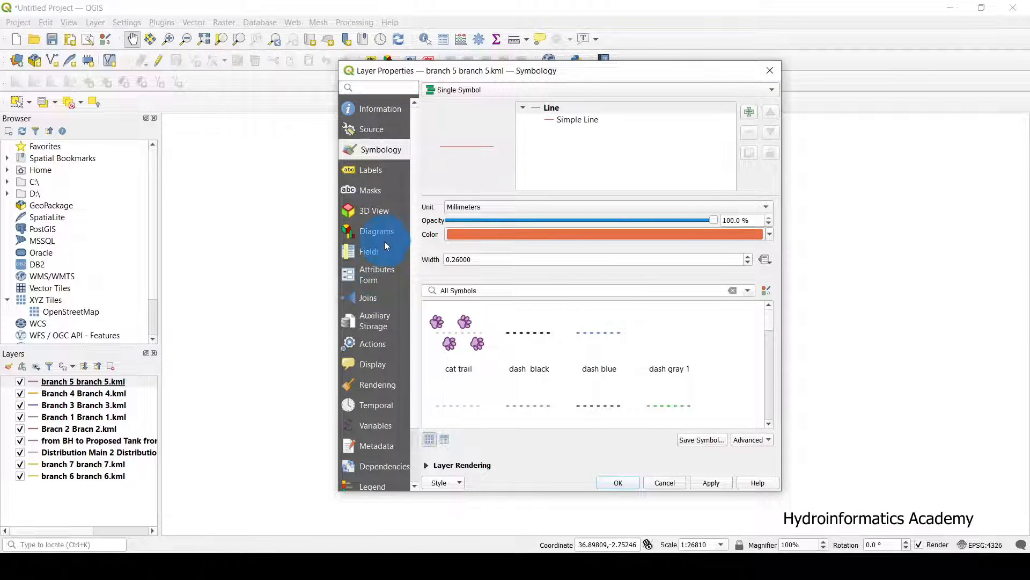
{"action": "left_click_drag", "start_coordinate": [534, 71], "coordinate": [330, 83]}
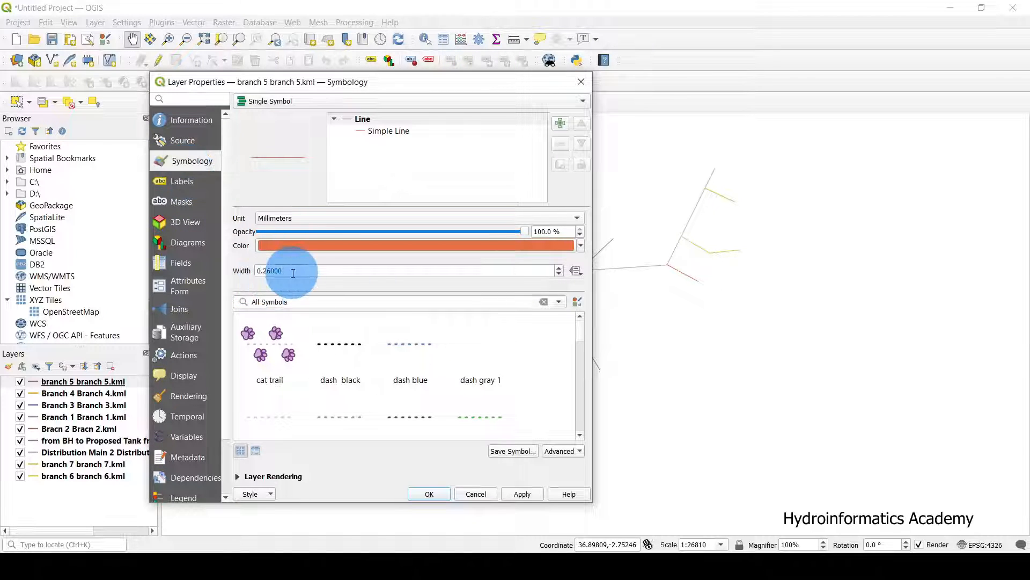
{"action": "double_click", "coordinate": [266, 270]}
{"action": "left_click_drag", "start_coordinate": [328, 87], "coordinate": [627, 91]}
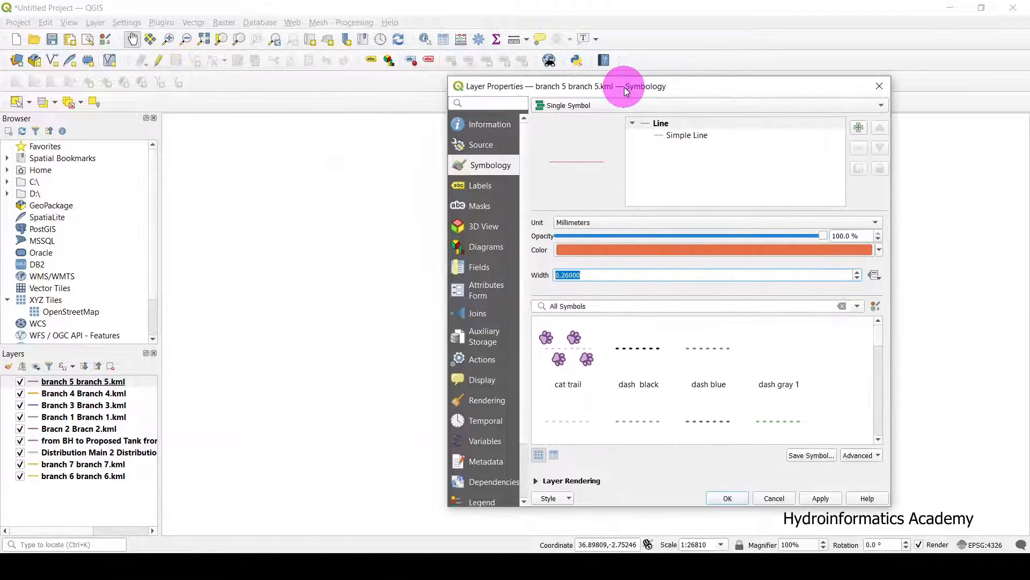
{"action": "left_click_drag", "start_coordinate": [591, 275], "coordinate": [526, 275]}
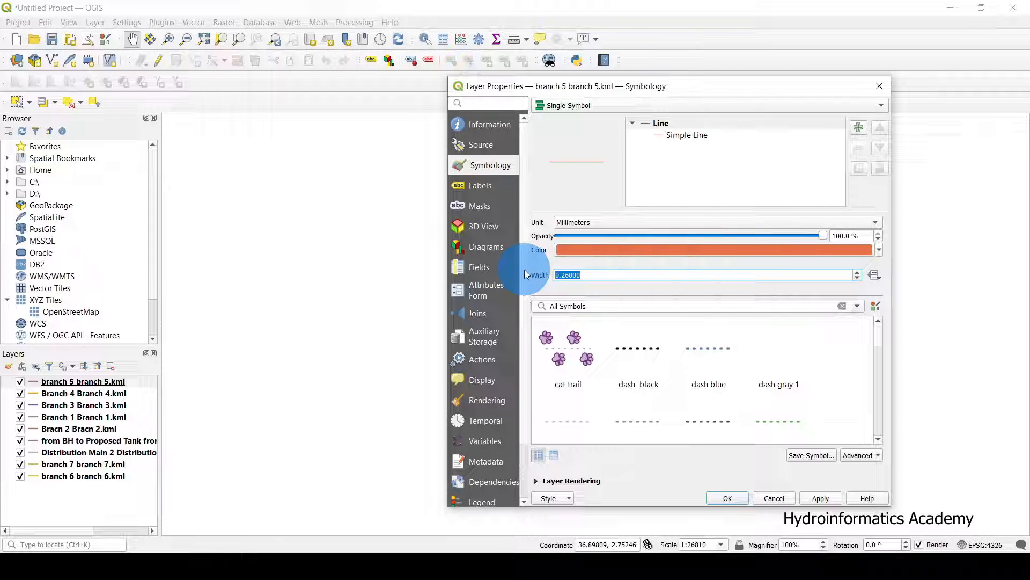
{"action": "type", "text": "0.5"}
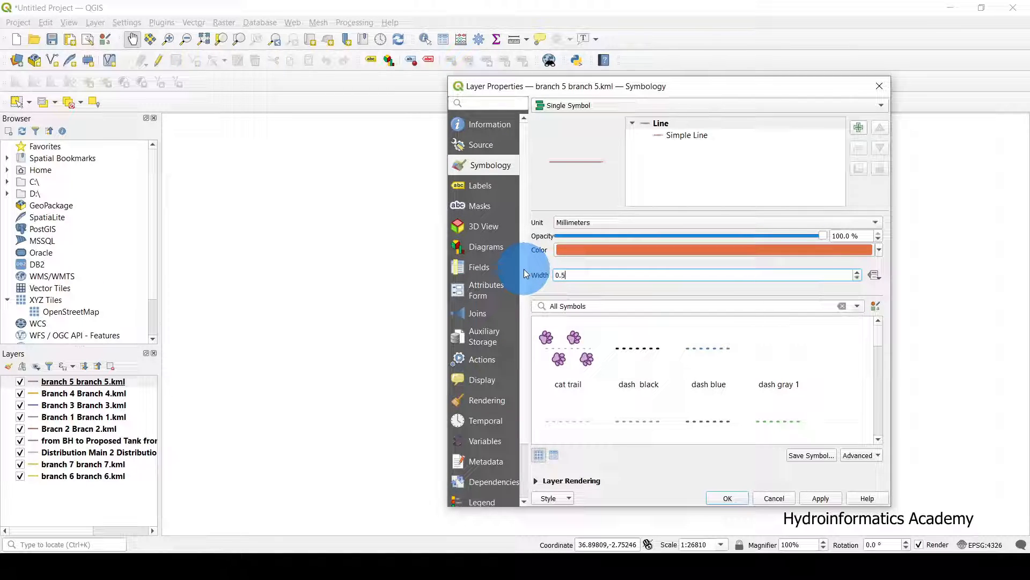
{"action": "left_click_drag", "start_coordinate": [741, 94], "coordinate": [929, 27]}
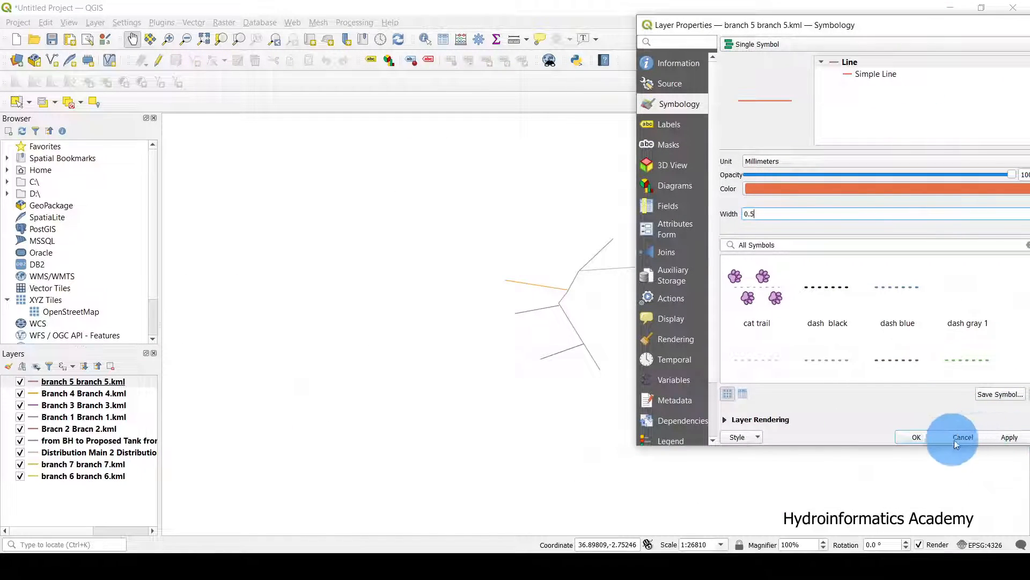
{"action": "left_click_drag", "start_coordinate": [903, 34], "coordinate": [536, 36]}
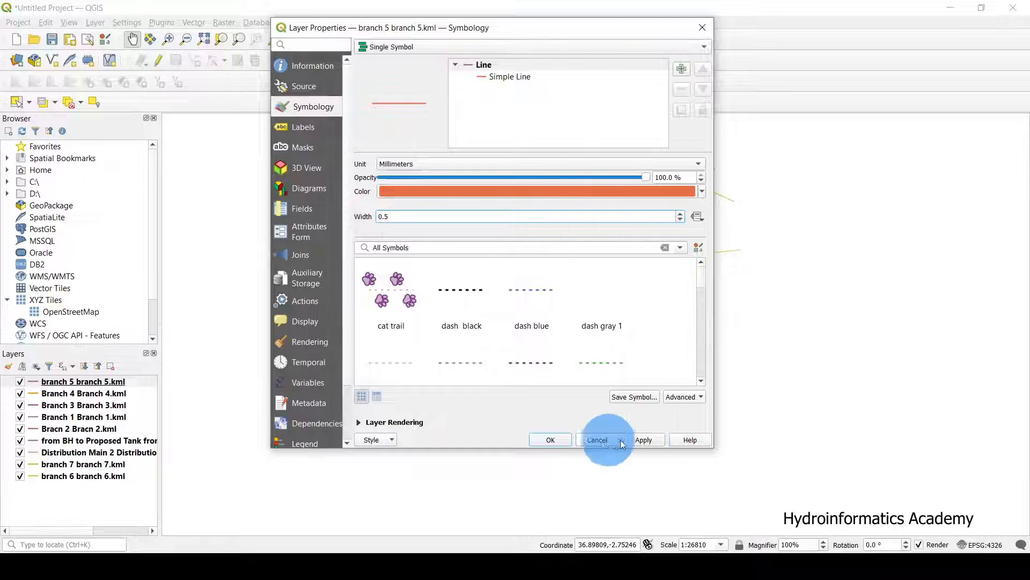
{"action": "left_click", "coordinate": [646, 440]}
Change the branch 5 width to 0.6, apply and close, then zoom into the network.
{"action": "left_click_drag", "start_coordinate": [466, 29], "coordinate": [939, 99]}
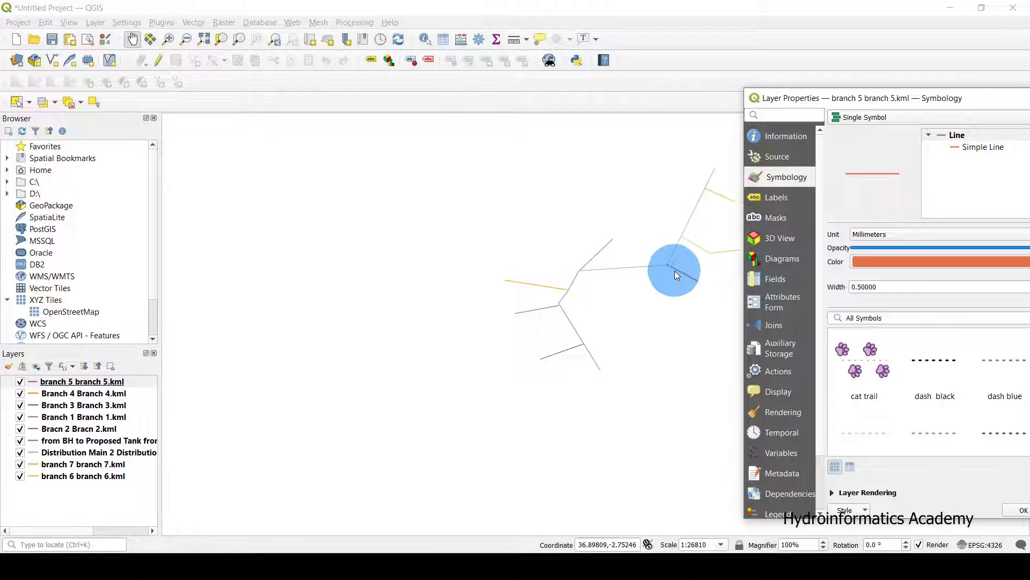
{"action": "left_click_drag", "start_coordinate": [944, 98], "coordinate": [587, 61]}
{"action": "left_click_drag", "start_coordinate": [543, 250], "coordinate": [459, 249]}
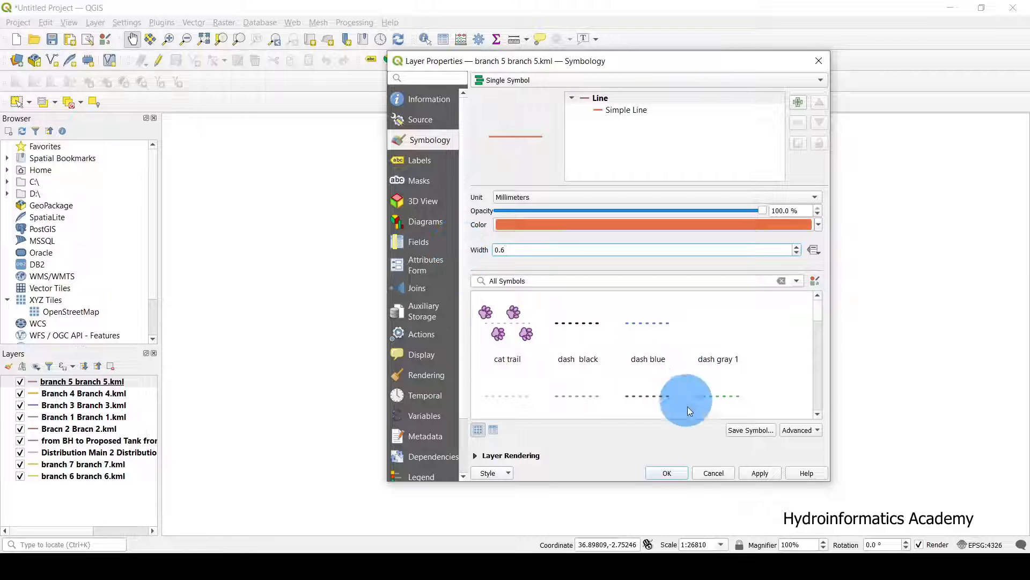
{"action": "left_click", "coordinate": [760, 473]}
{"action": "left_click", "coordinate": [666, 473]}
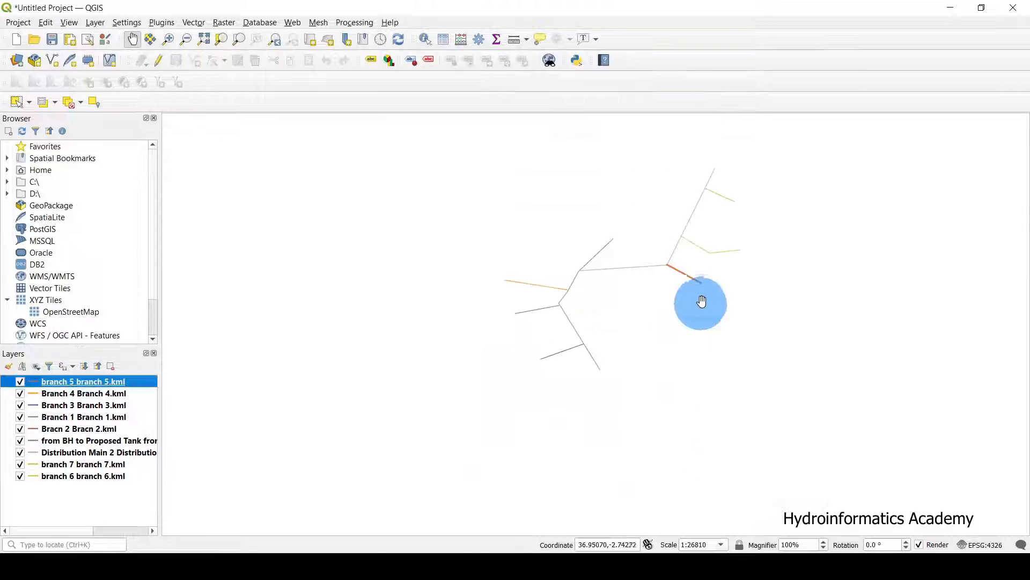
{"action": "scroll", "coordinate": [735, 310], "scroll_direction": "up", "scroll_amount": 1}
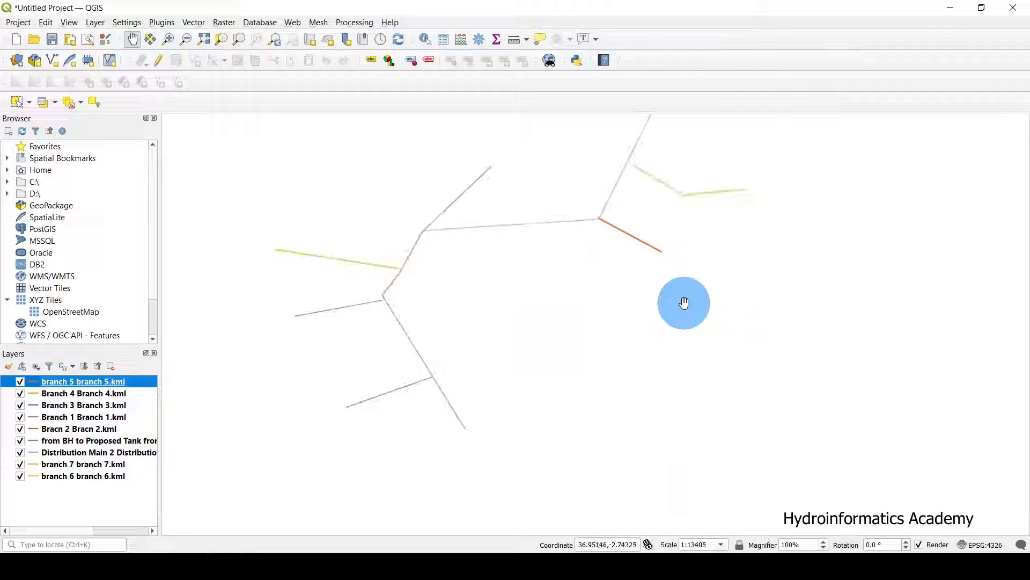
{"action": "left_click_drag", "start_coordinate": [683, 301], "coordinate": [614, 386]}
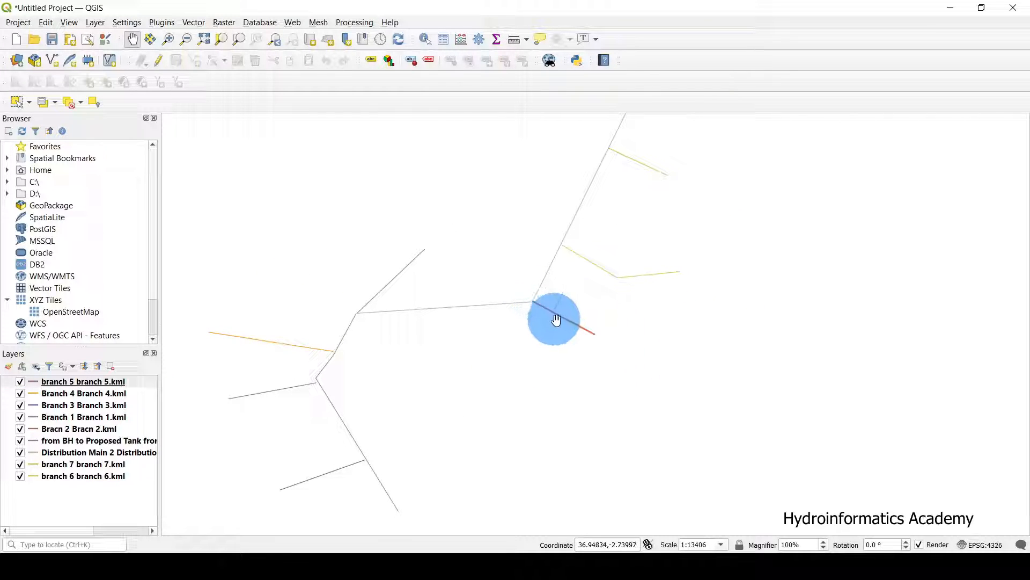
Set the line width of the Branch 4 and Branch 3 layers to 0.6.
{"action": "left_click", "coordinate": [111, 392]}
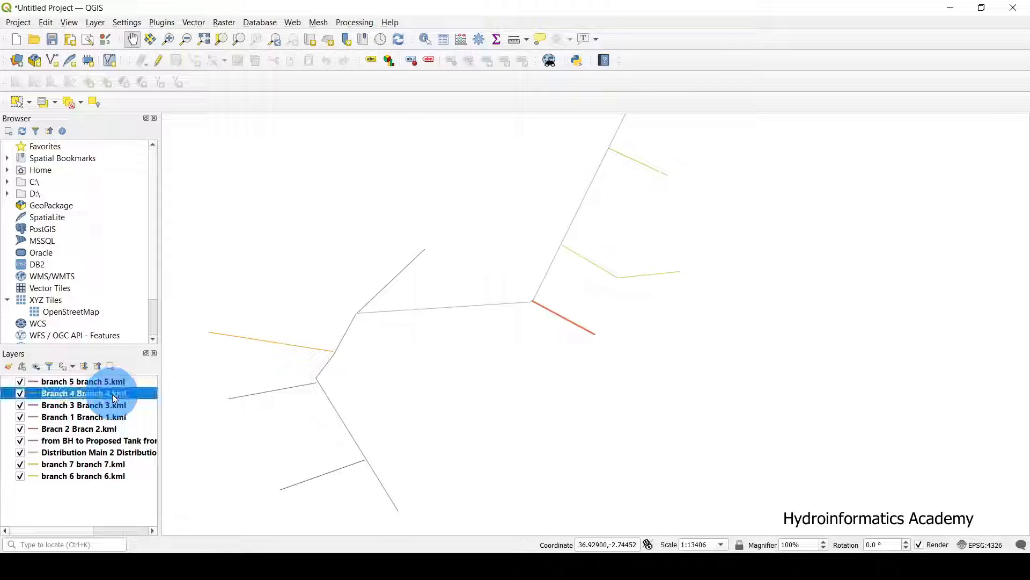
{"action": "double_click", "coordinate": [140, 395]}
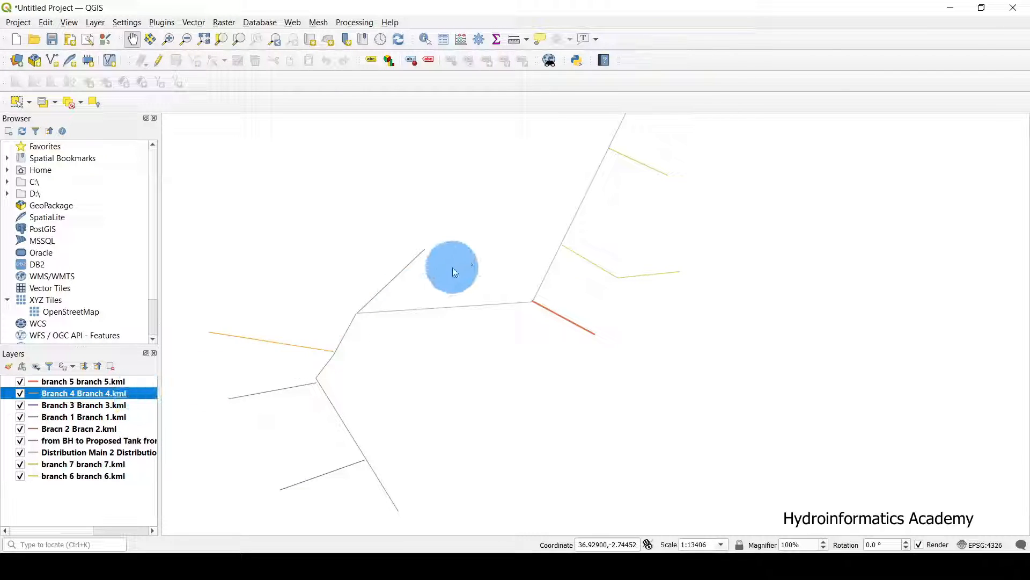
{"action": "left_click_drag", "start_coordinate": [536, 251], "coordinate": [443, 252]}
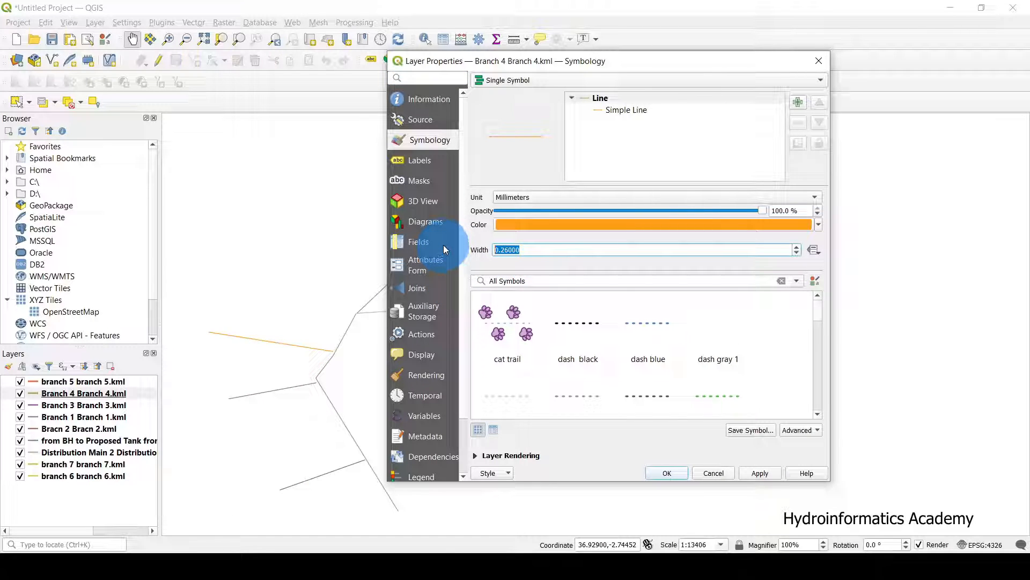
{"action": "type", "text": "0.6"}
{"action": "left_click", "coordinate": [760, 474]}
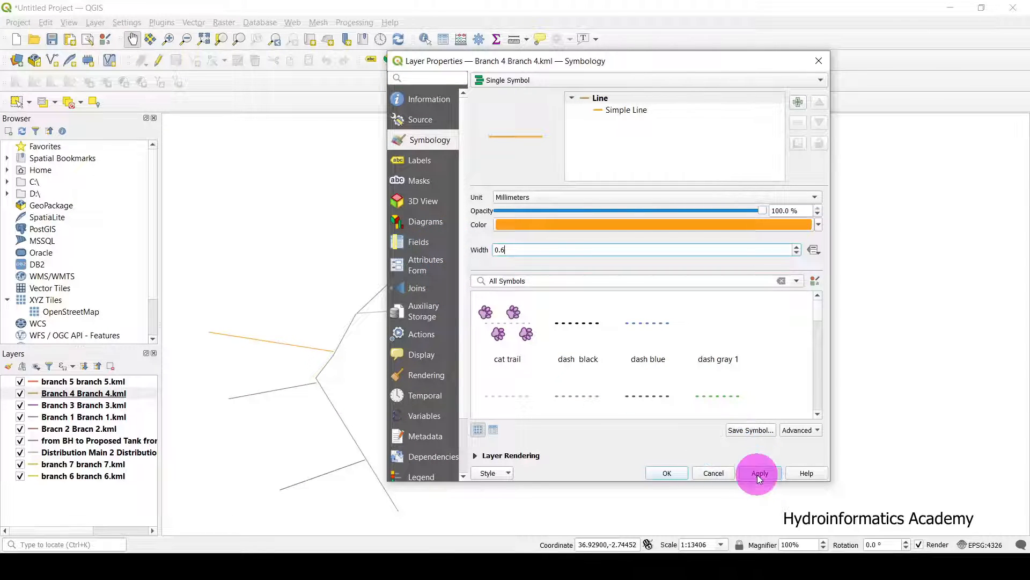
{"action": "left_click", "coordinate": [666, 473]}
{"action": "right_click", "coordinate": [131, 405]}
{"action": "left_click", "coordinate": [184, 397]}
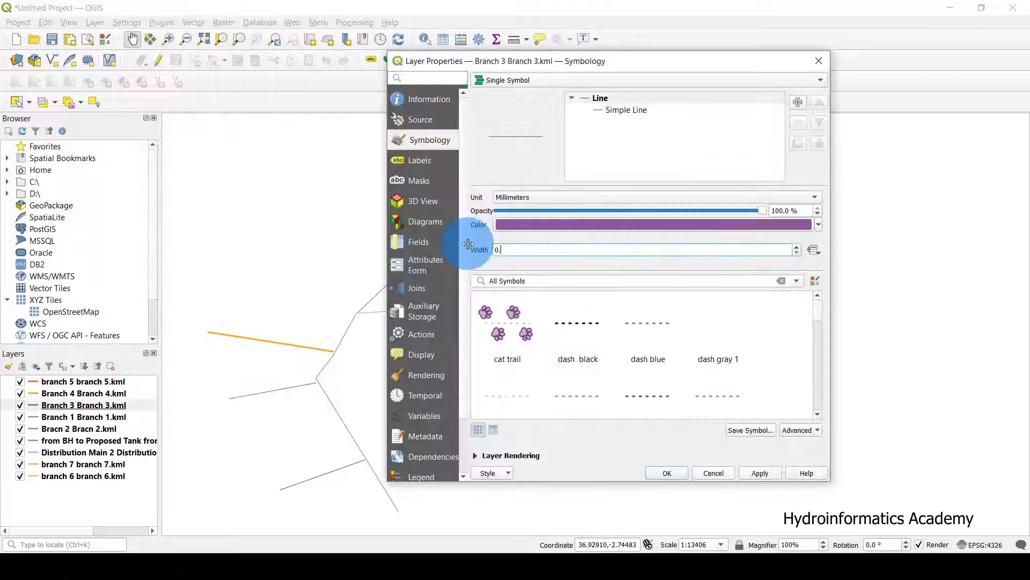
{"action": "type", "text": "6"}
{"action": "left_click", "coordinate": [667, 473]}
Set the Branch 1, Bracn 2 and next pipeline layer widths to 0.6.
{"action": "right_click", "coordinate": [131, 418]}
{"action": "left_click", "coordinate": [162, 412]}
{"action": "type", "text": "0.6"}
{"action": "left_click", "coordinate": [667, 472]}
{"action": "right_click", "coordinate": [129, 430]}
{"action": "left_click", "coordinate": [161, 423]}
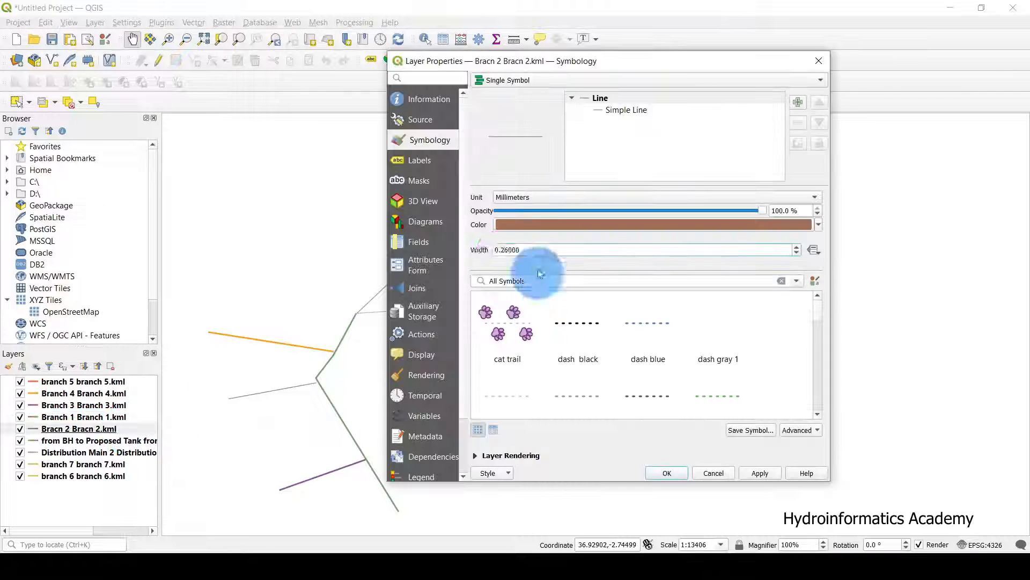
{"action": "type", "text": "0.6"}
{"action": "left_click", "coordinate": [667, 473]}
{"action": "double_click", "coordinate": [135, 441]}
{"action": "left_click_drag", "start_coordinate": [529, 250], "coordinate": [477, 249]}
{"action": "type", "text": "0.6"}
{"action": "left_click", "coordinate": [667, 472]}
Set the Distribution Main 2, branch 7 and branch 6 line widths to 0.6.
{"action": "double_click", "coordinate": [138, 453]}
{"action": "type", "text": "0.6"}
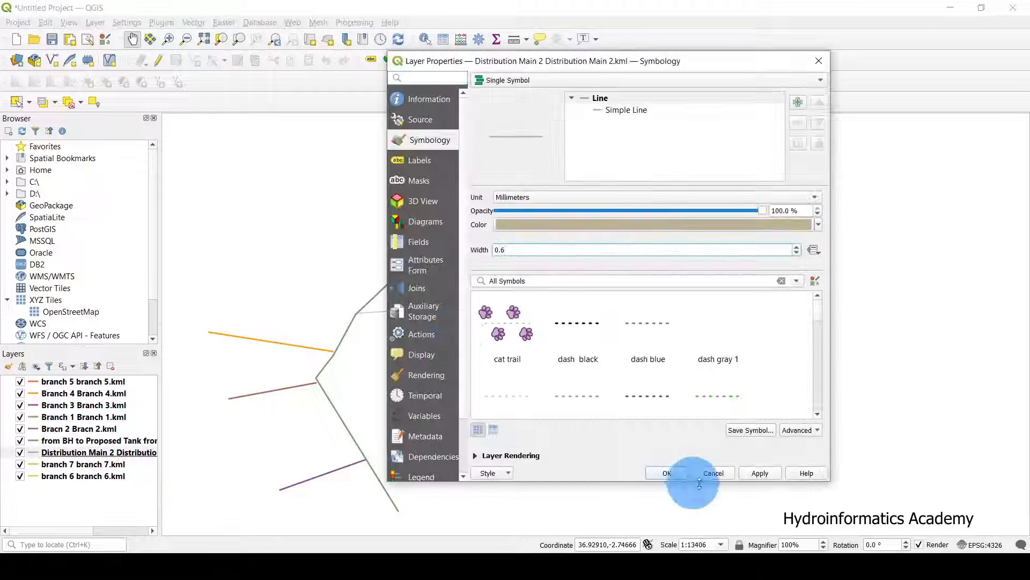
{"action": "left_click", "coordinate": [667, 473]}
{"action": "double_click", "coordinate": [126, 465]}
{"action": "type", "text": "0.6"}
{"action": "left_click", "coordinate": [667, 473]}
{"action": "double_click", "coordinate": [126, 476]}
{"action": "left_click_drag", "start_coordinate": [529, 249], "coordinate": [477, 249]}
{"action": "type", "text": "0.6"}
{"action": "left_click", "coordinate": [667, 473]}
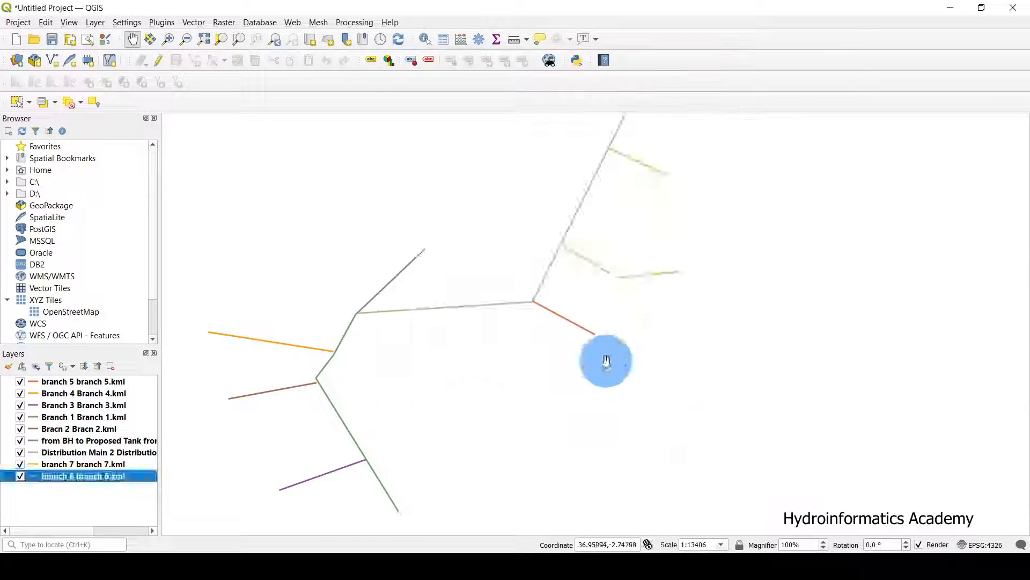
Pan and zoom the QGIS map to check that the distribution main and all branch lines display together.
{"action": "left_click_drag", "start_coordinate": [607, 360], "coordinate": [663, 342]}
{"action": "scroll", "coordinate": [442, 368], "scroll_direction": "down", "scroll_amount": 1}
{"action": "scroll", "coordinate": [436, 350], "scroll_direction": "up", "scroll_amount": 1}
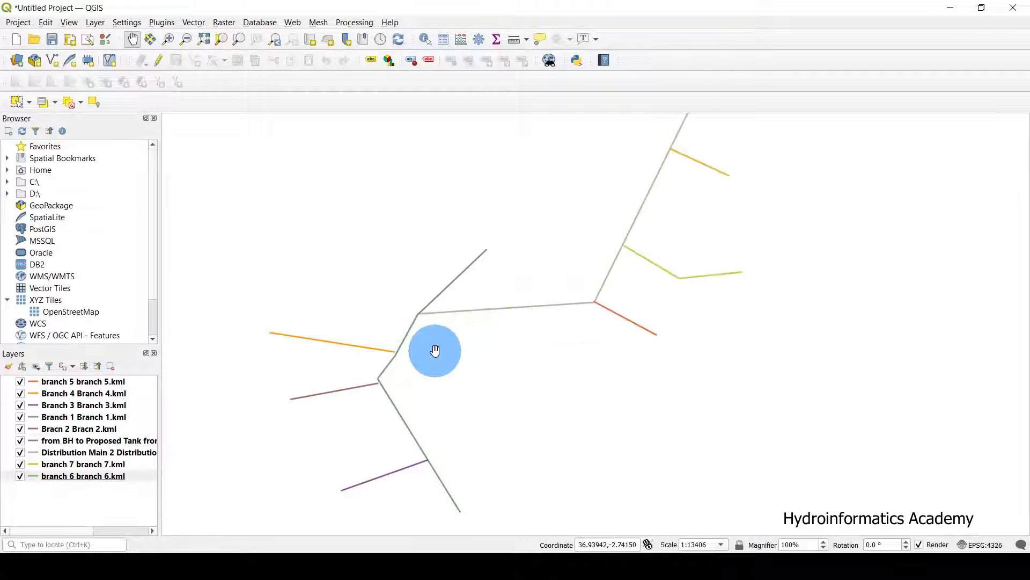
{"action": "left_click_drag", "start_coordinate": [546, 349], "coordinate": [539, 366]}
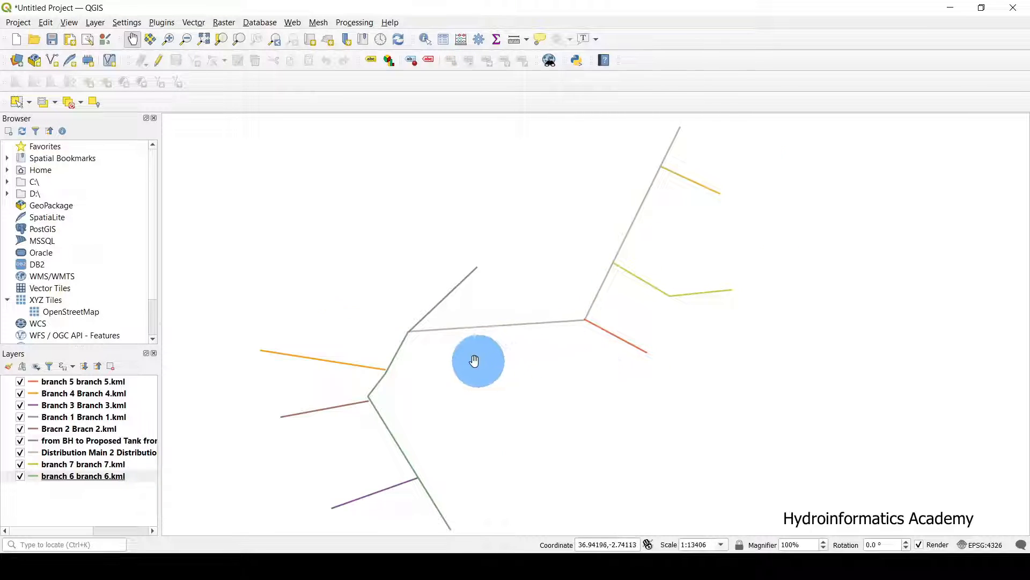
{"action": "left_click_drag", "start_coordinate": [475, 361], "coordinate": [519, 333]}
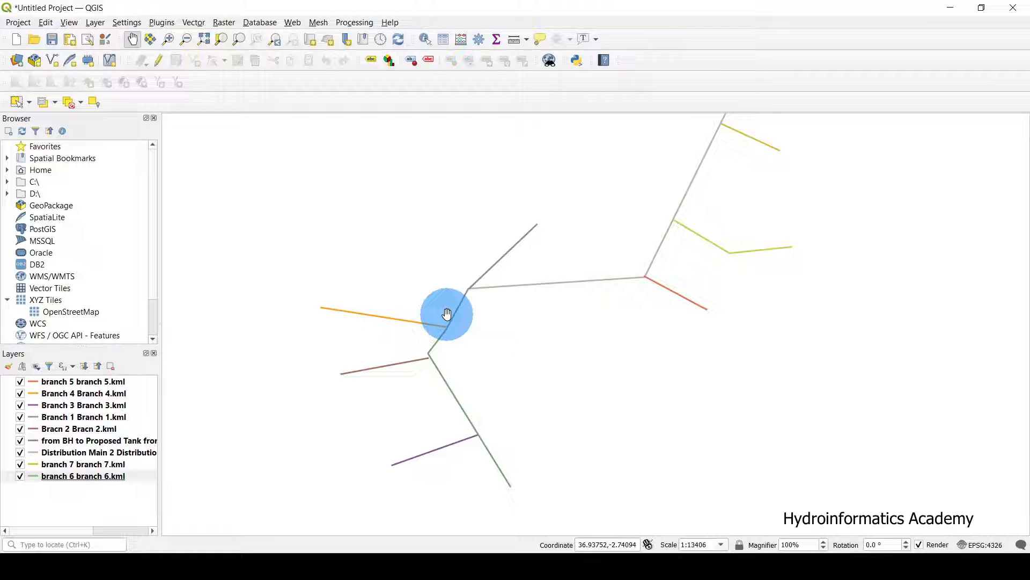
{"action": "scroll", "coordinate": [540, 330], "scroll_direction": "down", "scroll_amount": 1}
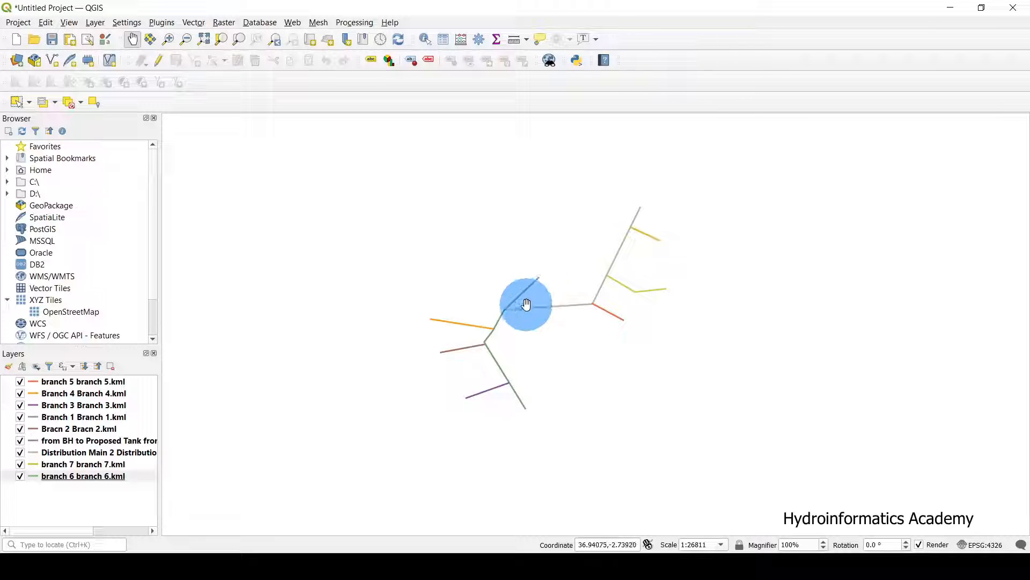
{"action": "scroll", "coordinate": [525, 304], "scroll_direction": "up", "scroll_amount": 1}
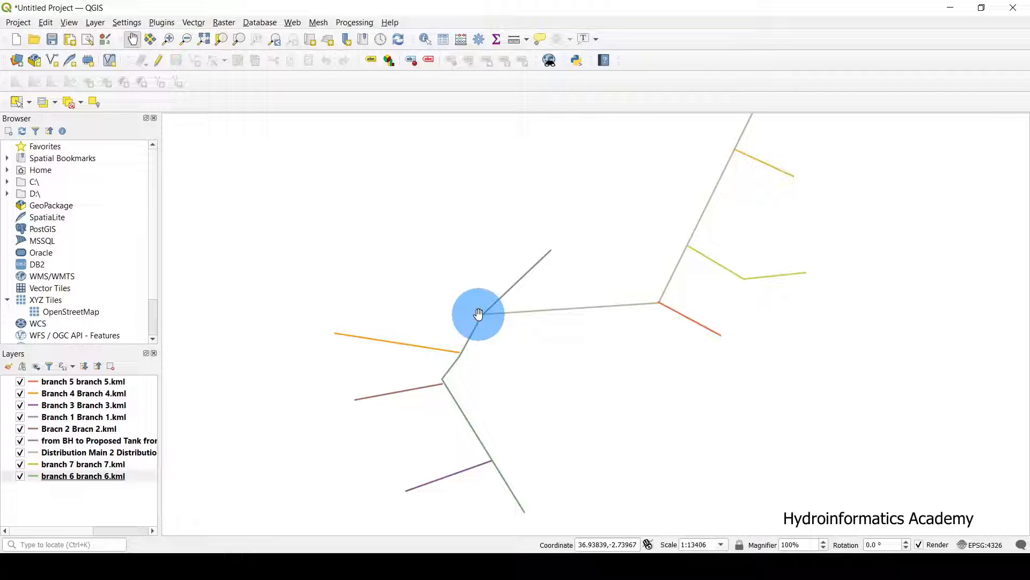
{"action": "left_click_drag", "start_coordinate": [507, 348], "coordinate": [460, 306]}
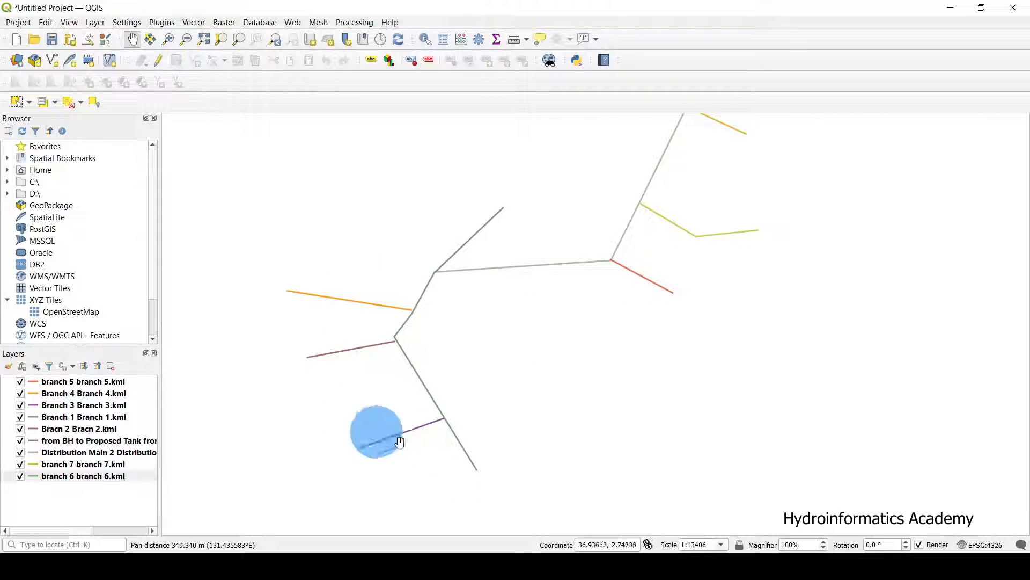
{"action": "left_click_drag", "start_coordinate": [717, 315], "coordinate": [684, 381]}
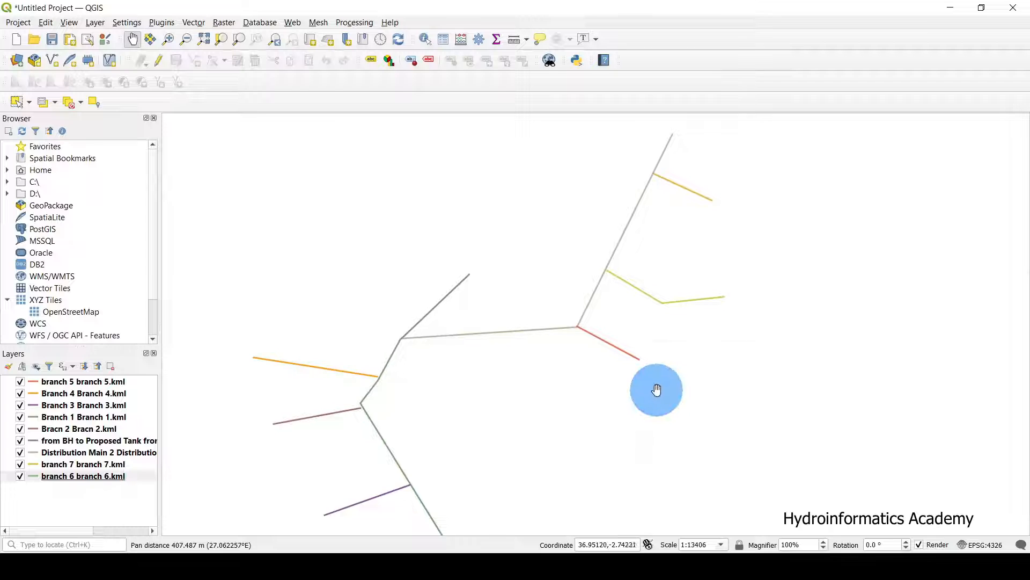
{"action": "left_click_drag", "start_coordinate": [568, 377], "coordinate": [675, 290]}
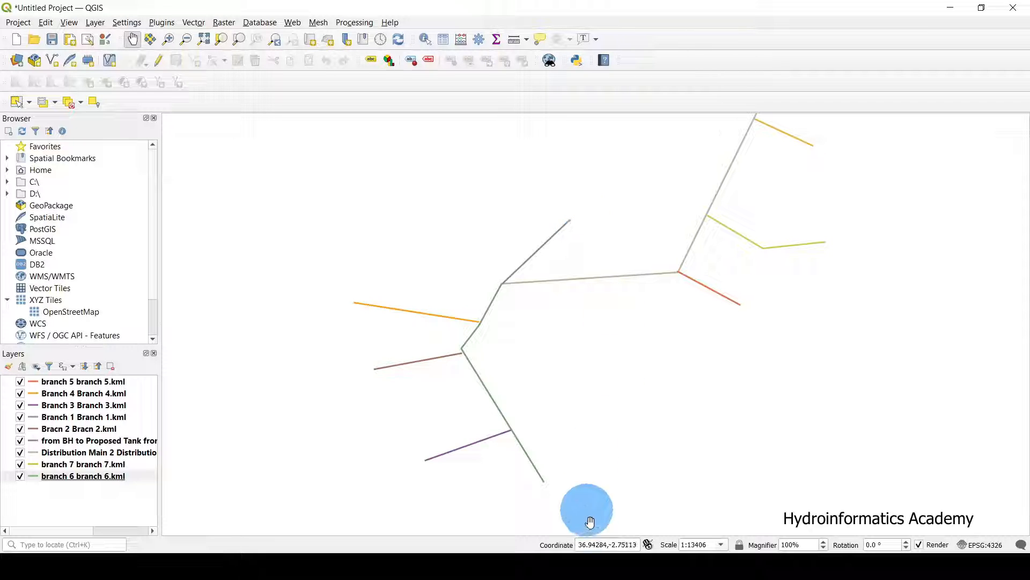
{"action": "left_click", "coordinate": [558, 568]}
In Google Earth Pro, pan to the CT pin and zoom in on the pipeline's end.
{"action": "left_click", "coordinate": [541, 293]}
{"action": "left_click_drag", "start_coordinate": [541, 293], "coordinate": [515, 179]}
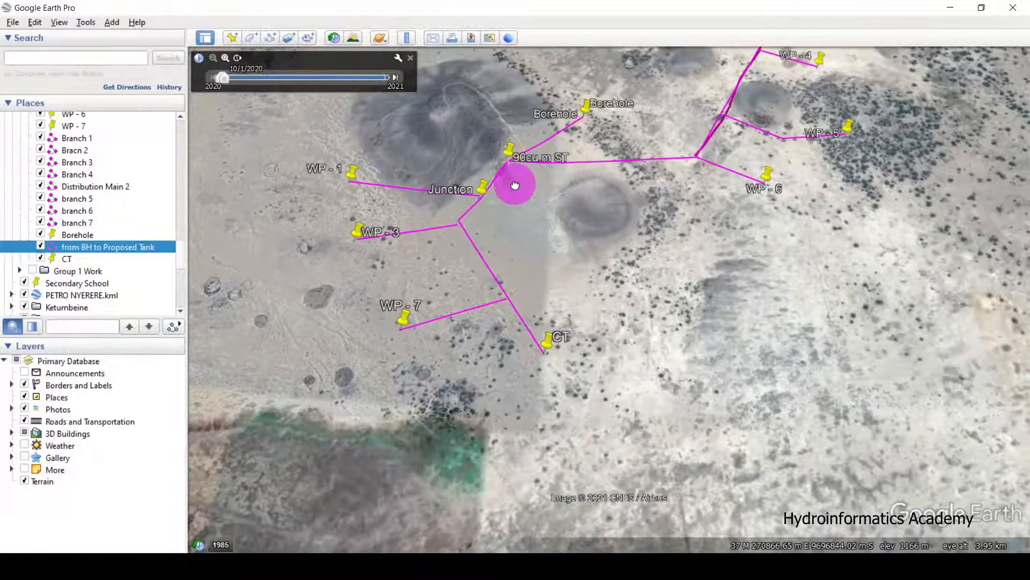
{"action": "scroll", "coordinate": [553, 340], "scroll_direction": "up", "scroll_amount": 3}
{"action": "scroll", "coordinate": [558, 342], "scroll_direction": "up", "scroll_amount": 2}
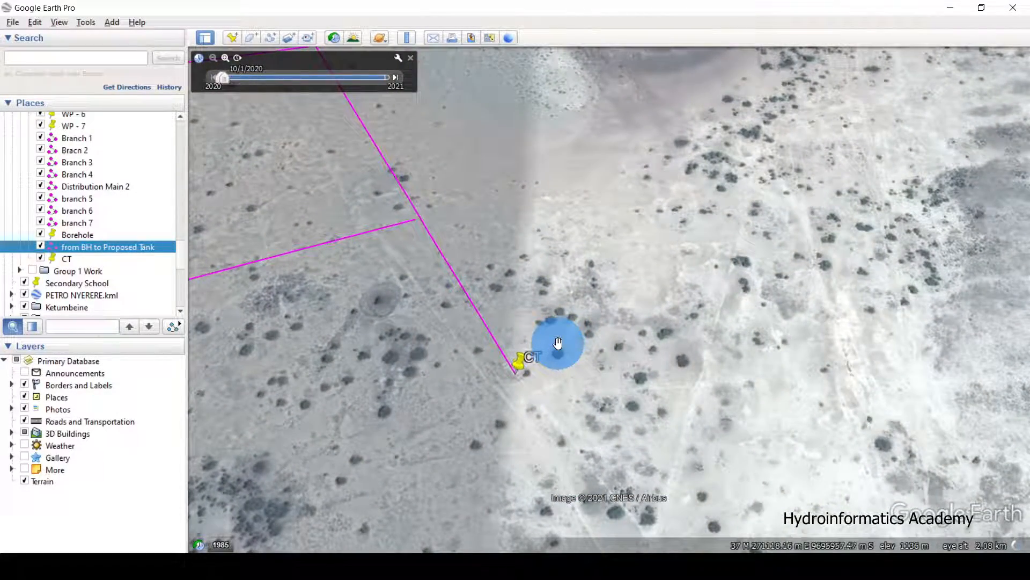
Minimize Google Earth Pro and pan the QGIS pipeline map back toward the centre.
{"action": "left_click", "coordinate": [951, 9]}
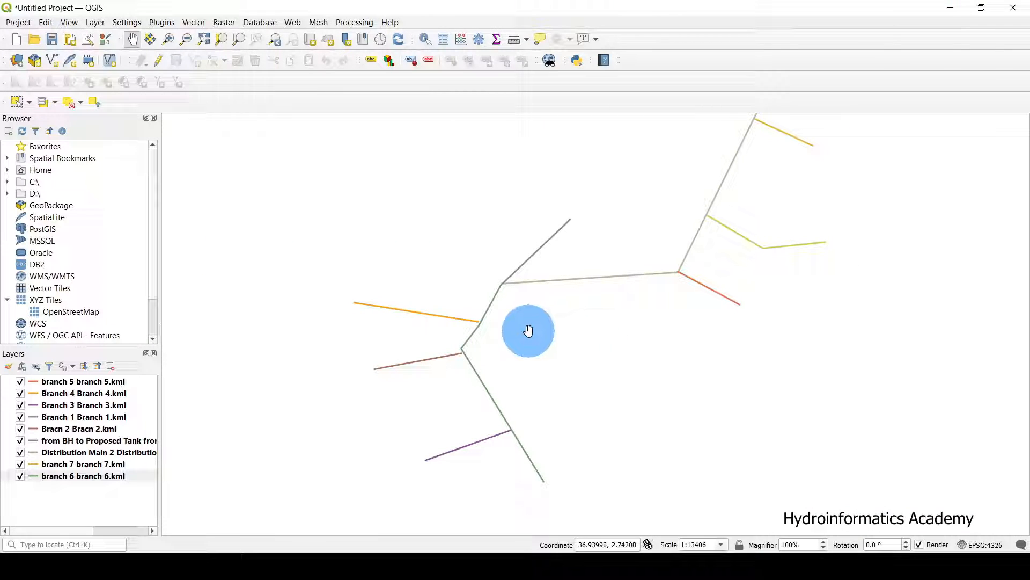
{"action": "left_click_drag", "start_coordinate": [529, 330], "coordinate": [507, 379]}
{"action": "scroll", "coordinate": [507, 360], "scroll_direction": "down", "scroll_amount": 1}
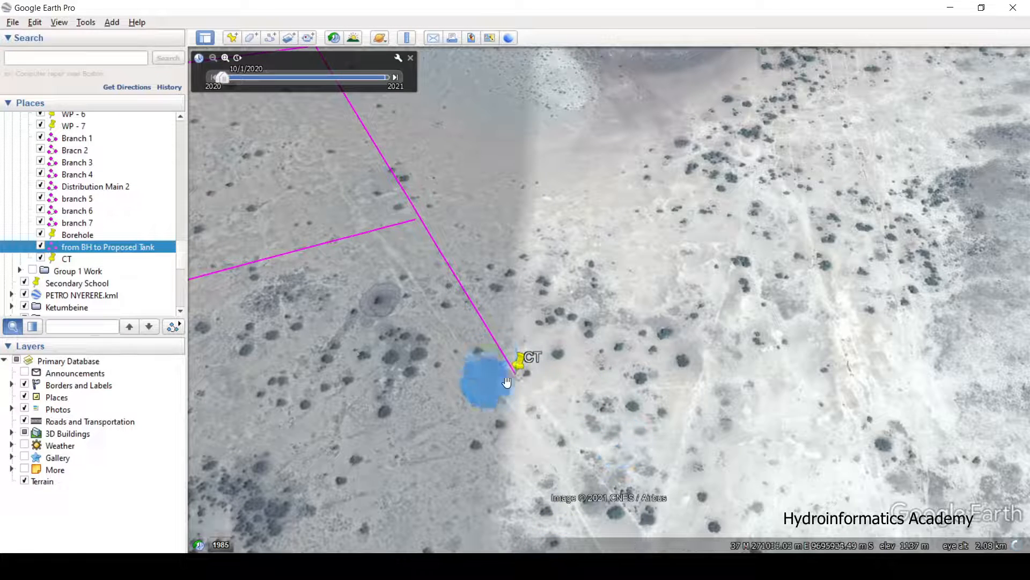
{"action": "left_click", "coordinate": [950, 8]}
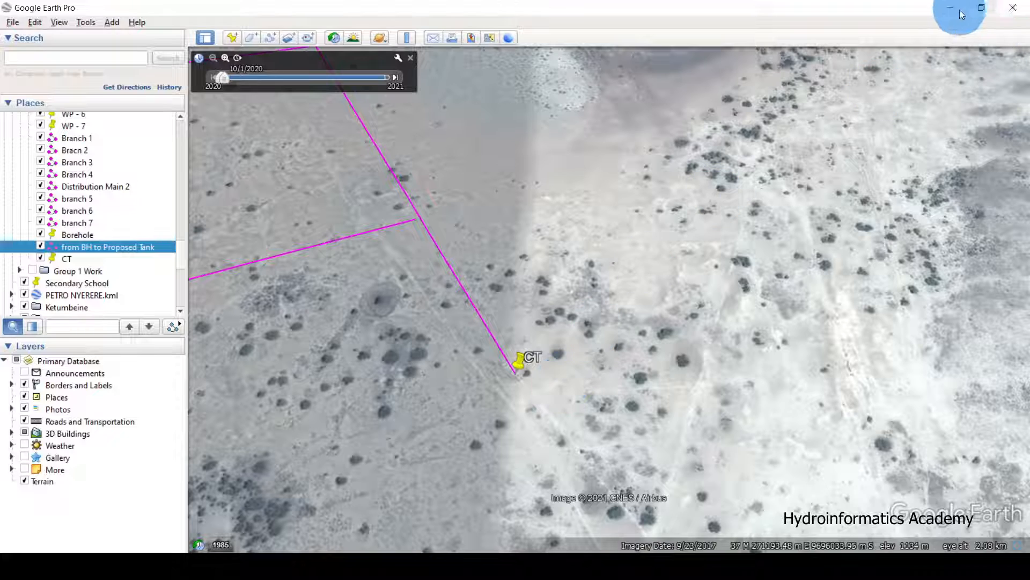
{"action": "left_click_drag", "start_coordinate": [563, 385], "coordinate": [508, 356]}
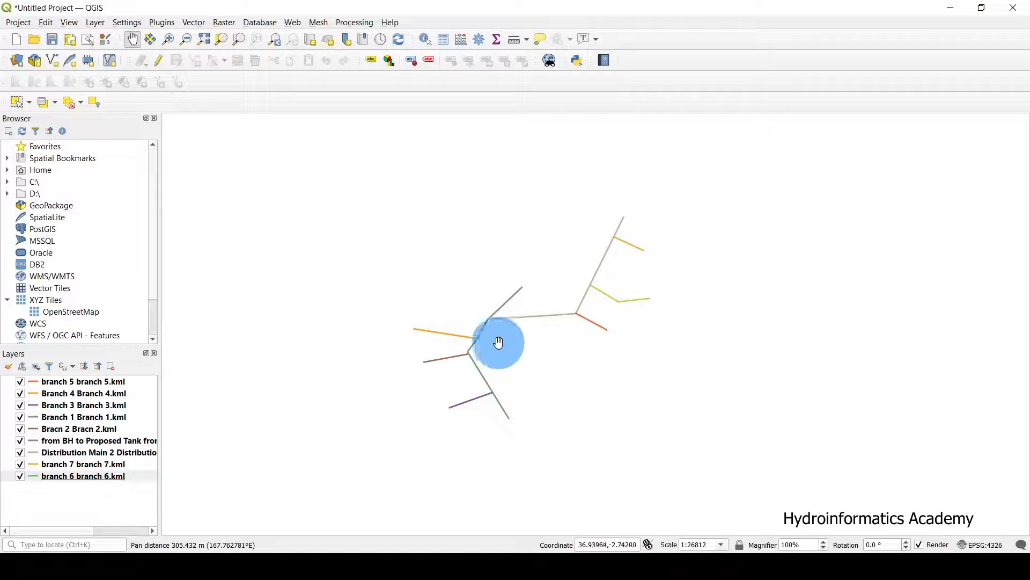
Zoom and pan the QGIS canvas until the full pipeline network is in view.
{"action": "scroll", "coordinate": [498, 342], "scroll_direction": "up", "scroll_amount": 2}
{"action": "scroll", "coordinate": [583, 322], "scroll_direction": "down", "scroll_amount": 1}
{"action": "left_click_drag", "start_coordinate": [543, 308], "coordinate": [589, 321]}
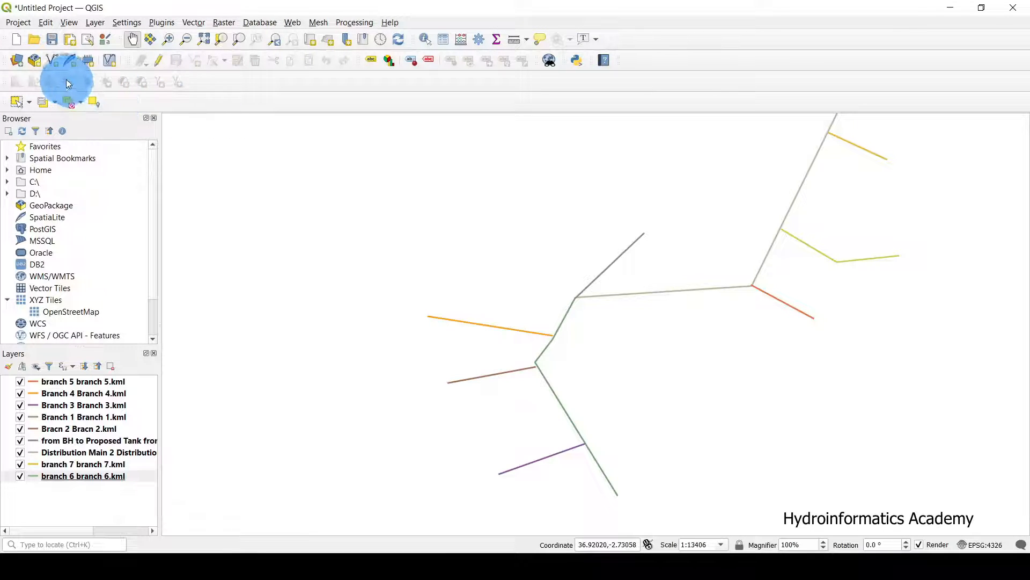
Start a new shapefile layer saved as borehole.shp, keeping the ESRI Shapefile type.
{"action": "left_click", "coordinate": [53, 61]}
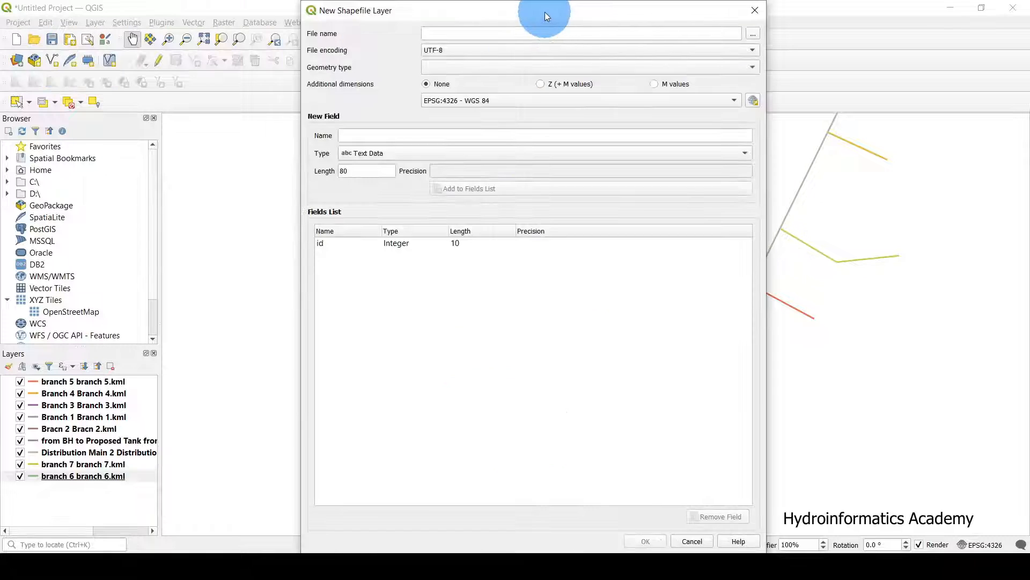
{"action": "left_click_drag", "start_coordinate": [545, 12], "coordinate": [524, 32]}
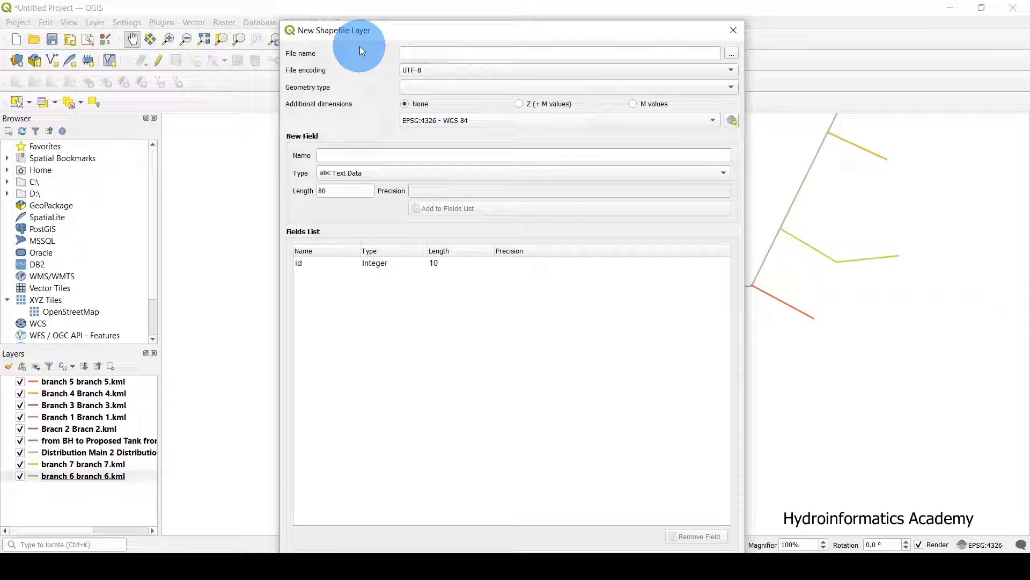
{"action": "left_click", "coordinate": [731, 54]}
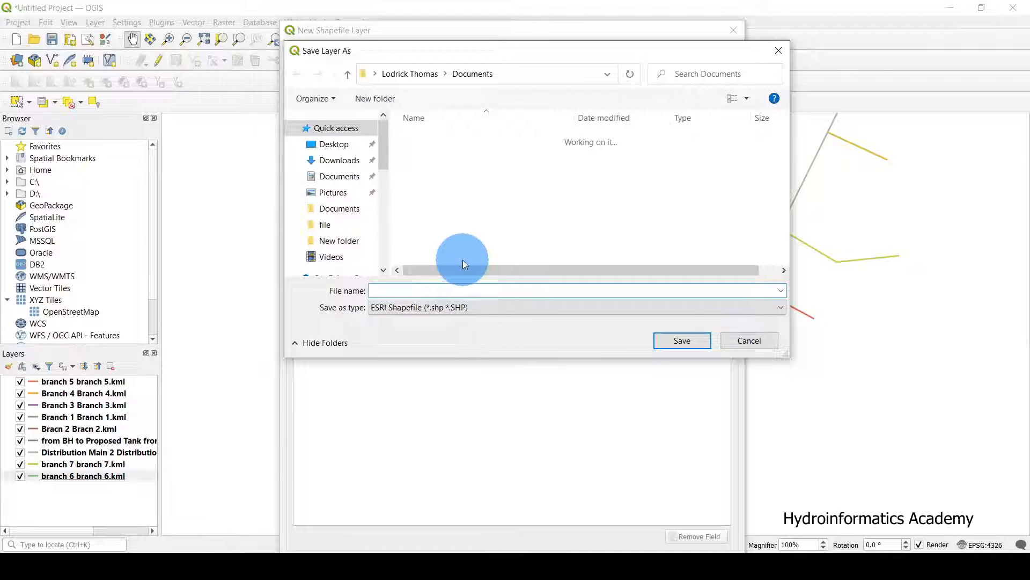
{"action": "type", "text": "bore"}
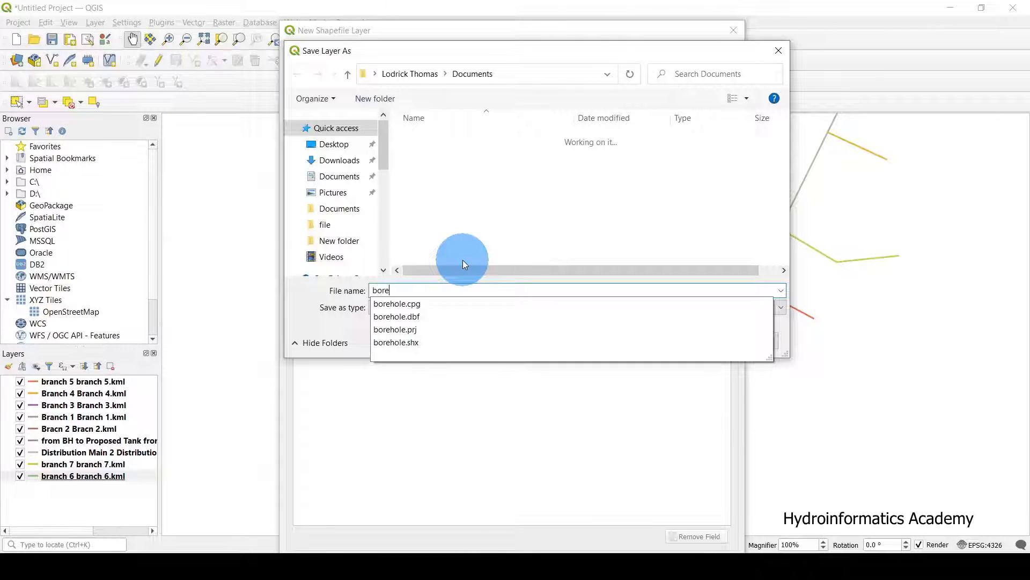
{"action": "type", "text": "hole"}
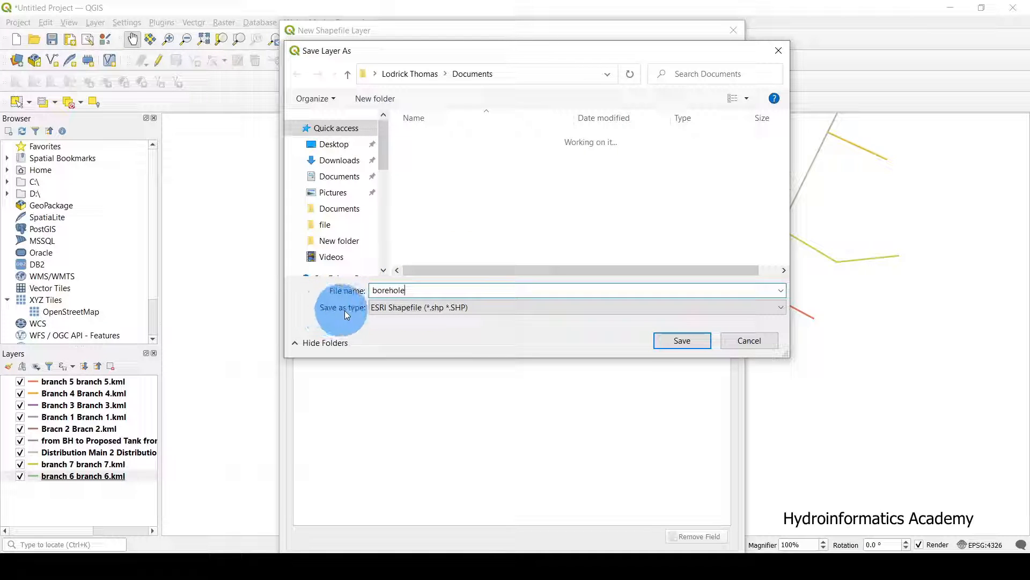
{"action": "left_click", "coordinate": [403, 315]}
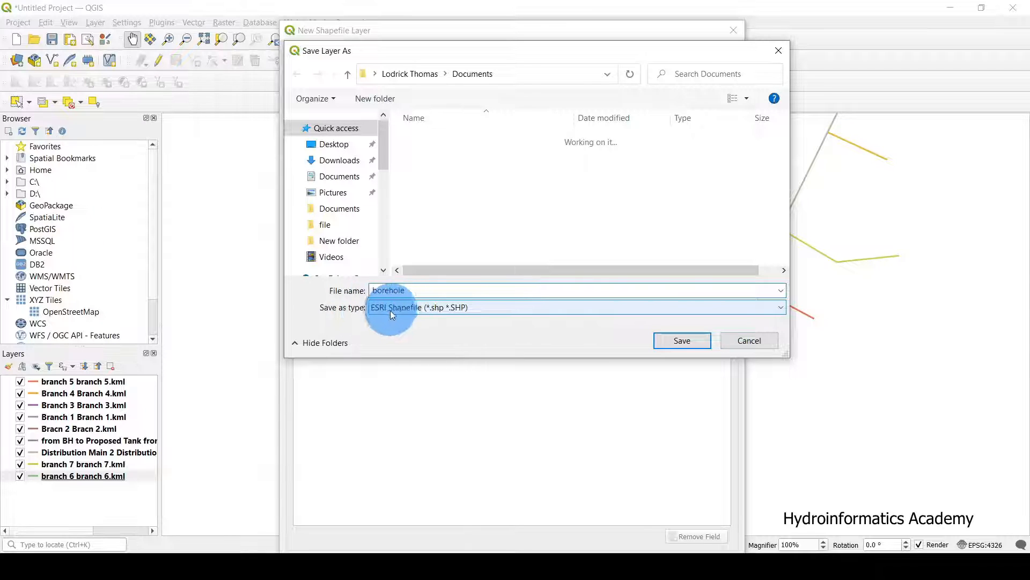
{"action": "left_click", "coordinate": [393, 311]}
{"action": "left_click", "coordinate": [393, 310]}
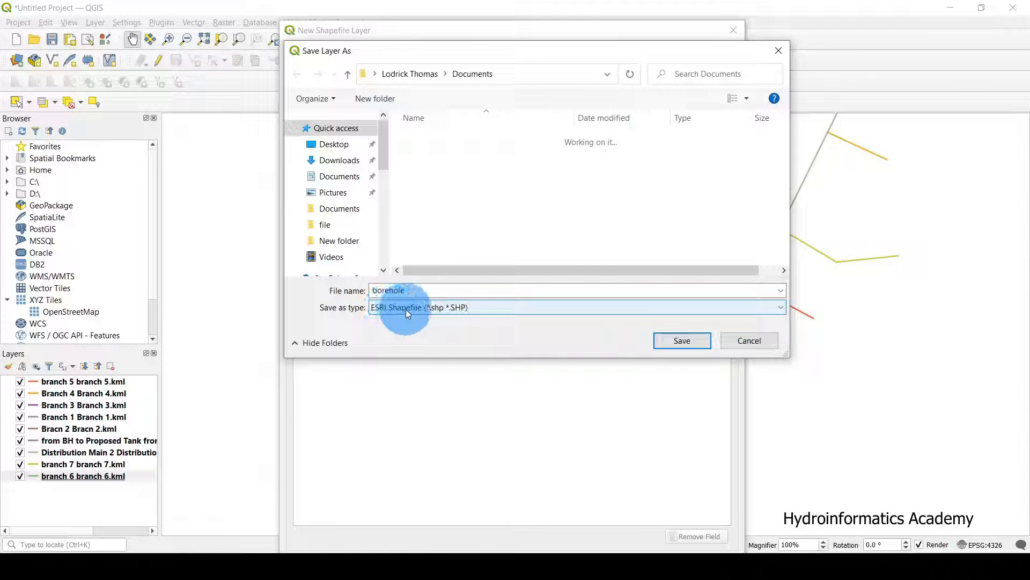
{"action": "left_click", "coordinate": [405, 309]}
{"action": "left_click", "coordinate": [405, 311]}
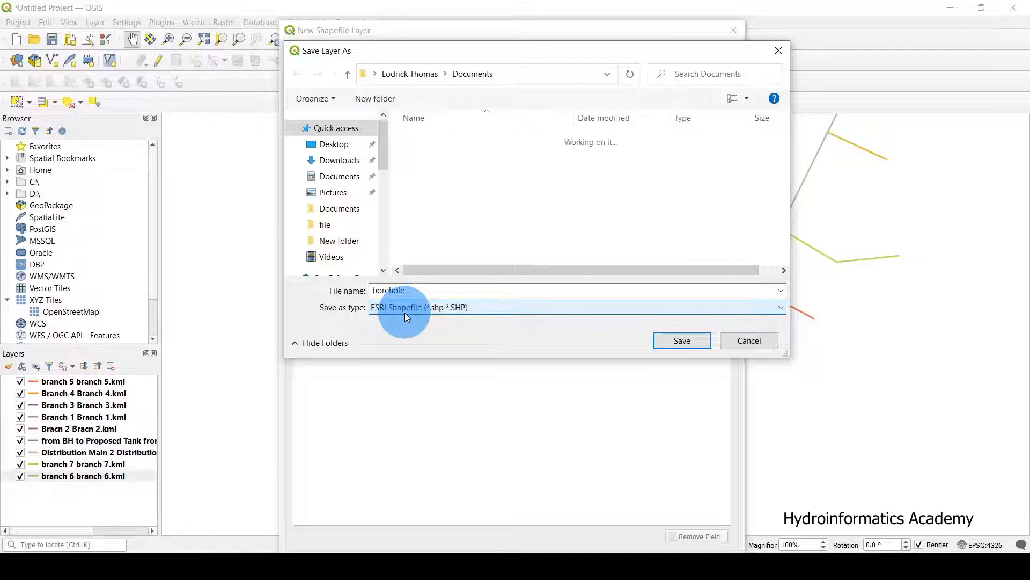
{"action": "left_click", "coordinate": [329, 303]}
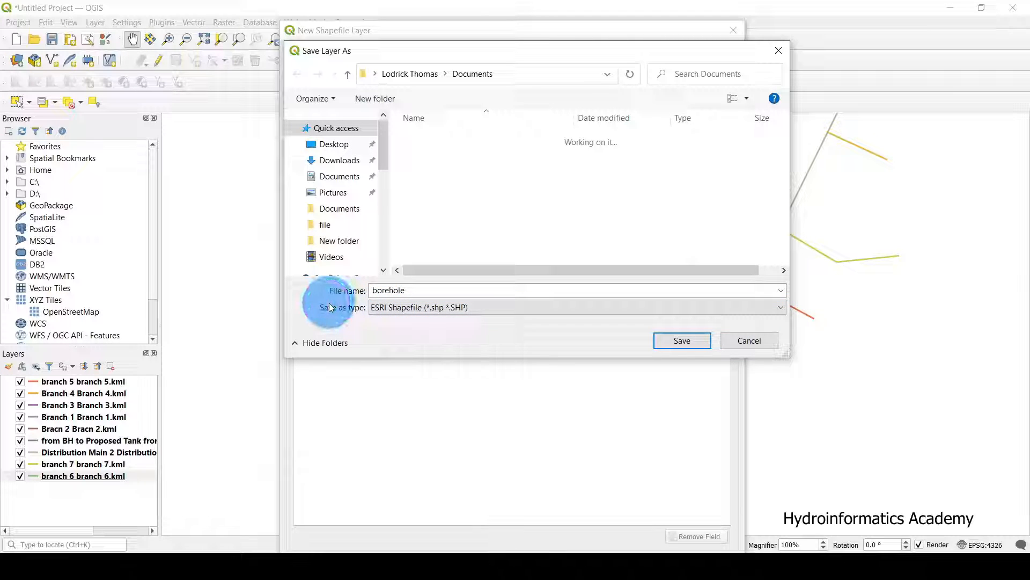
{"action": "left_click", "coordinate": [684, 348]}
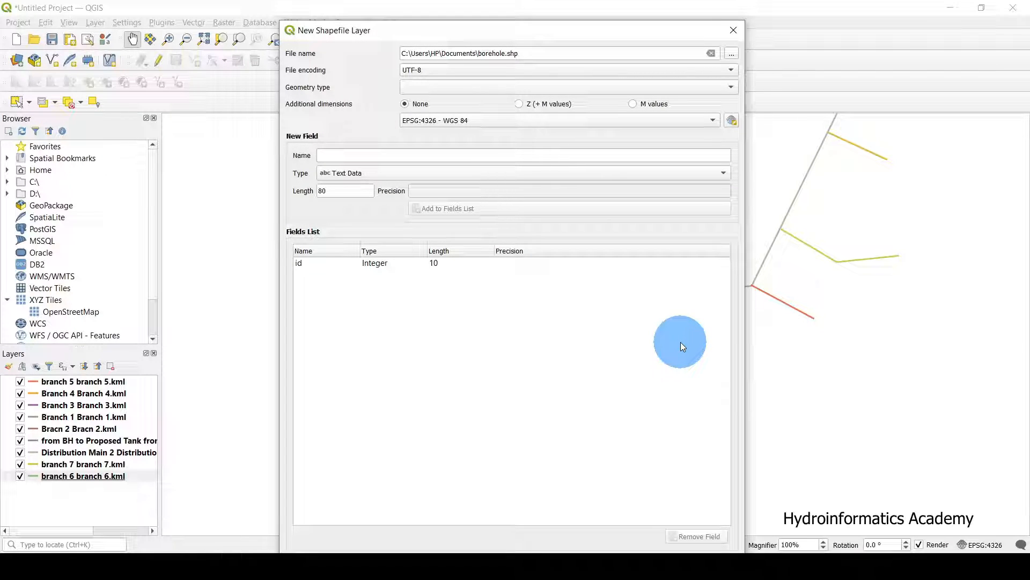
Set the borehole layer's geometry type to Point and ready a new field name entry.
{"action": "left_click", "coordinate": [427, 86]}
{"action": "left_click", "coordinate": [423, 102]}
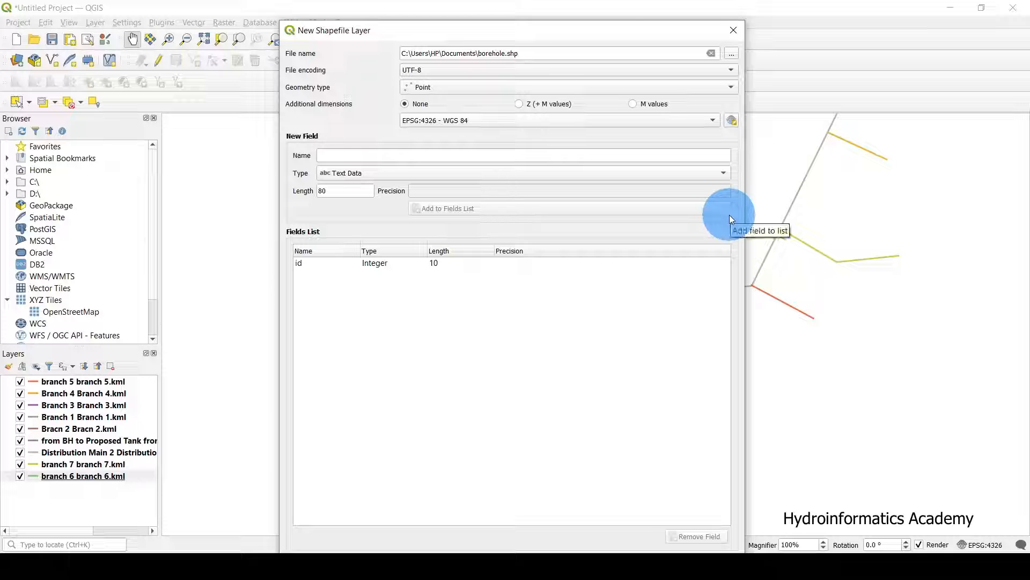
{"action": "left_click_drag", "start_coordinate": [609, 30], "coordinate": [375, 68]}
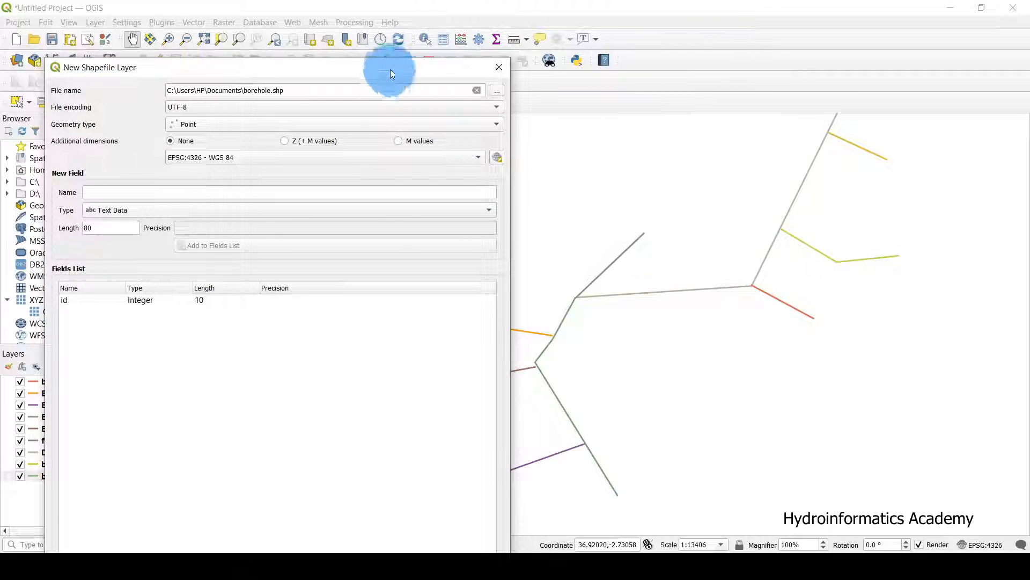
{"action": "left_click_drag", "start_coordinate": [392, 70], "coordinate": [514, 49]}
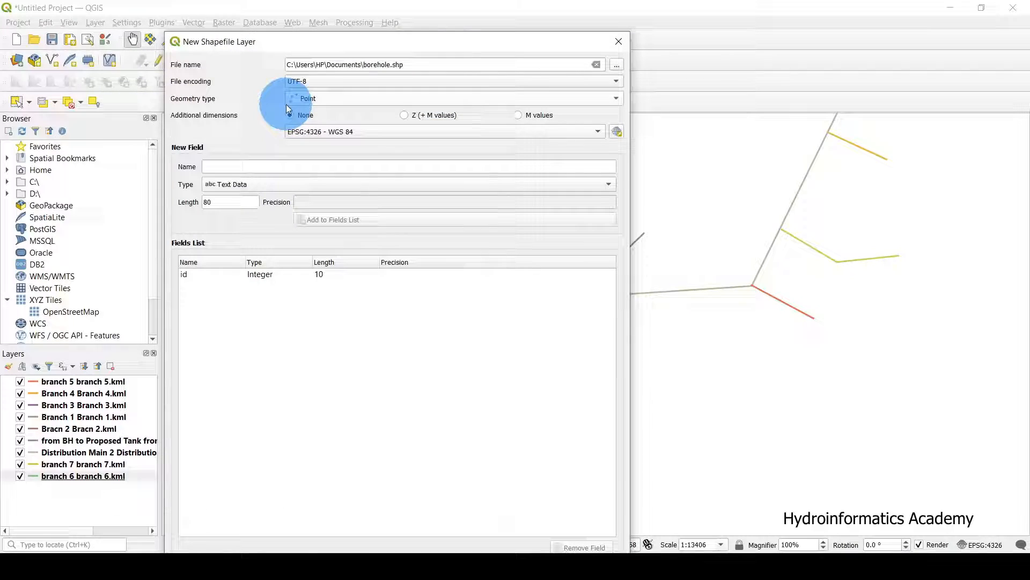
{"action": "left_click", "coordinate": [319, 100]}
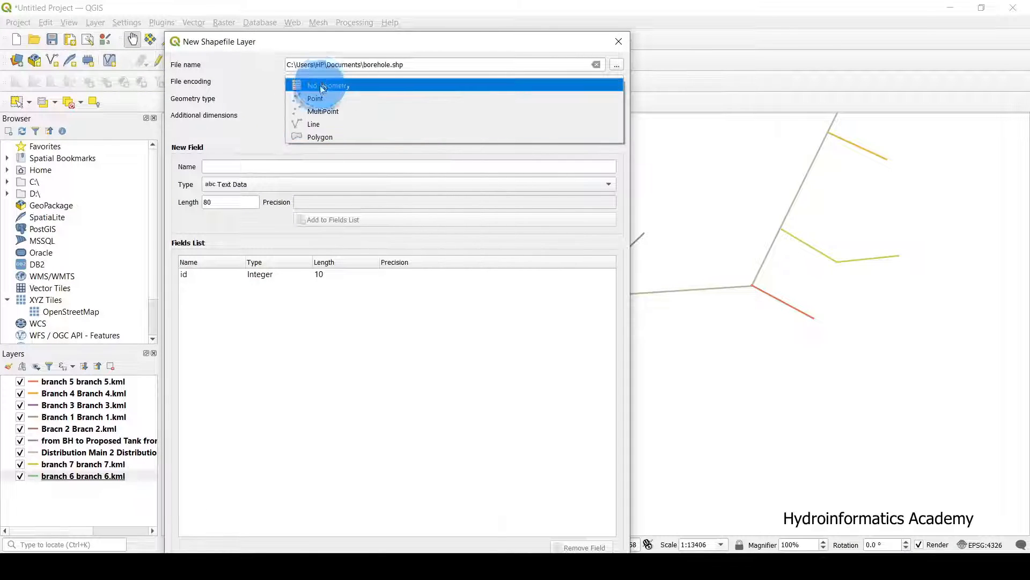
{"action": "left_click", "coordinate": [320, 101]}
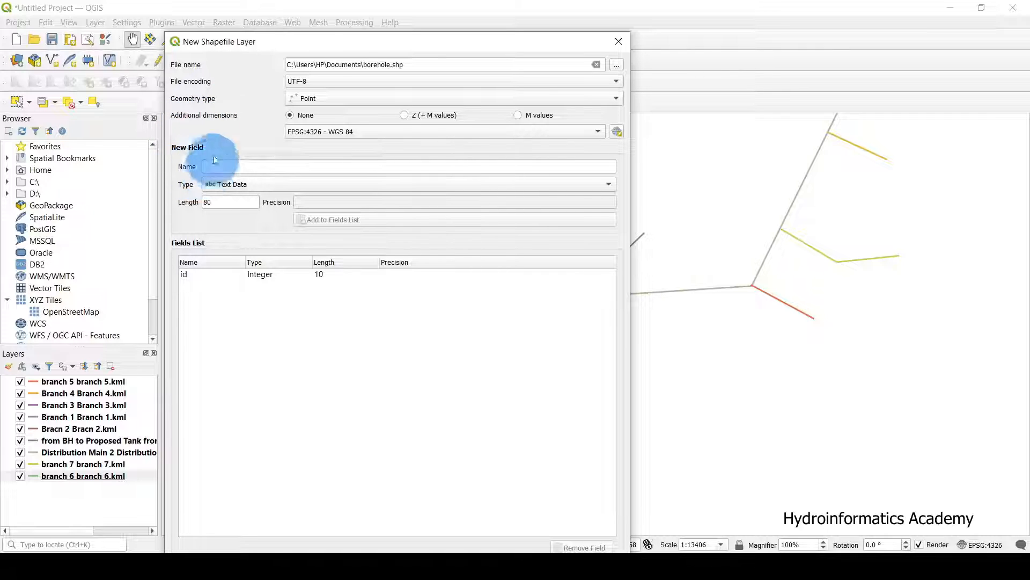
{"action": "left_click_drag", "start_coordinate": [295, 47], "coordinate": [321, 25]}
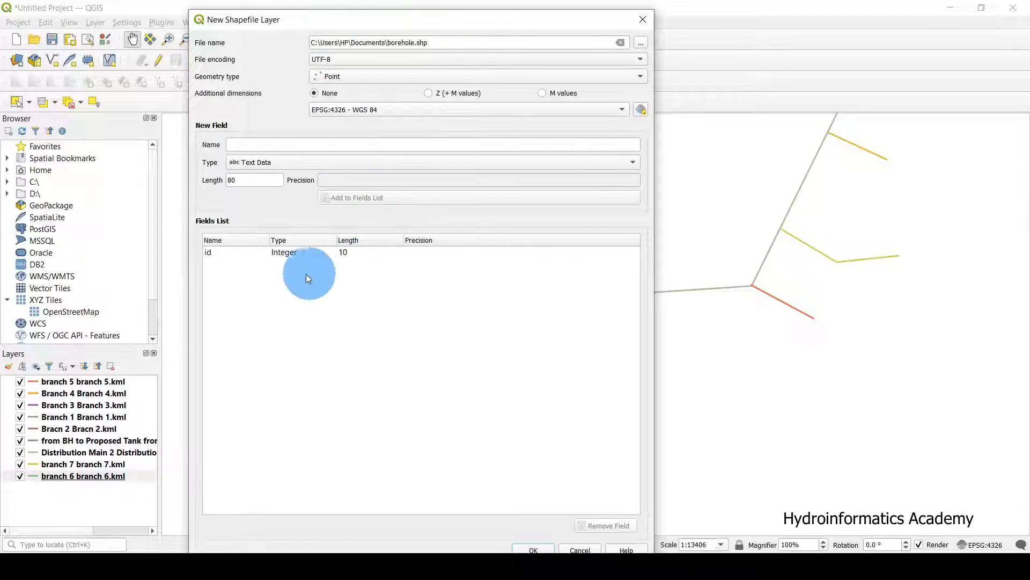
{"action": "left_click", "coordinate": [296, 252]}
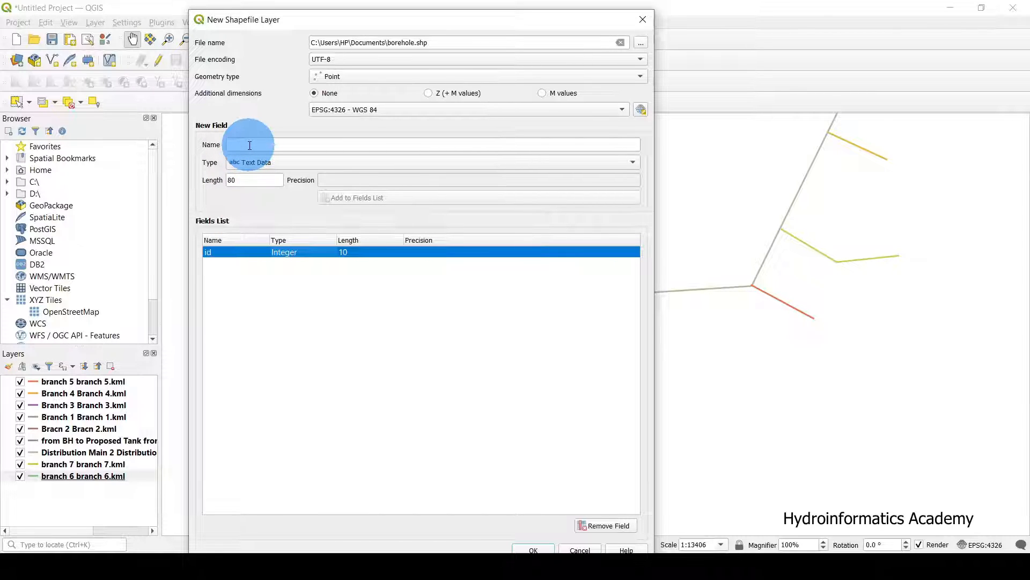
{"action": "left_click_drag", "start_coordinate": [347, 23], "coordinate": [180, 88]}
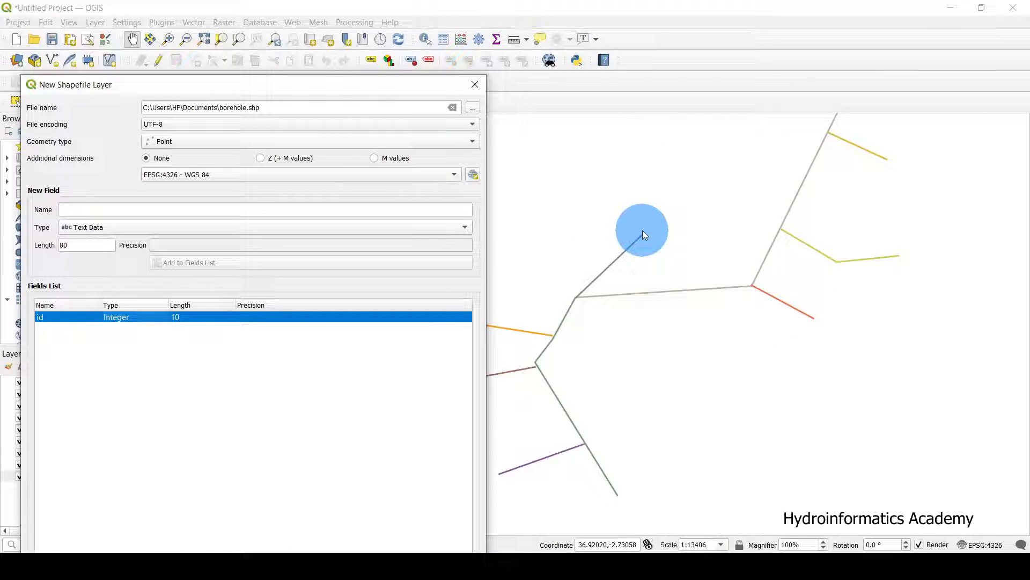
{"action": "left_click_drag", "start_coordinate": [301, 85], "coordinate": [411, 49]}
{"action": "left_click", "coordinate": [201, 178]}
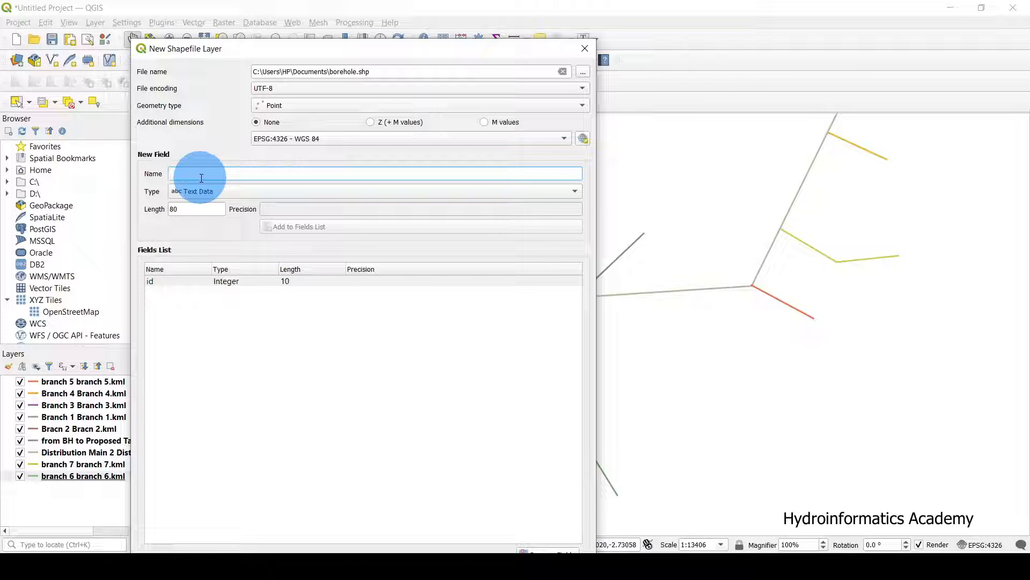
Add a Text Data field called 'name' beside id and create the borehole point layer.
{"action": "type", "text": "name"}
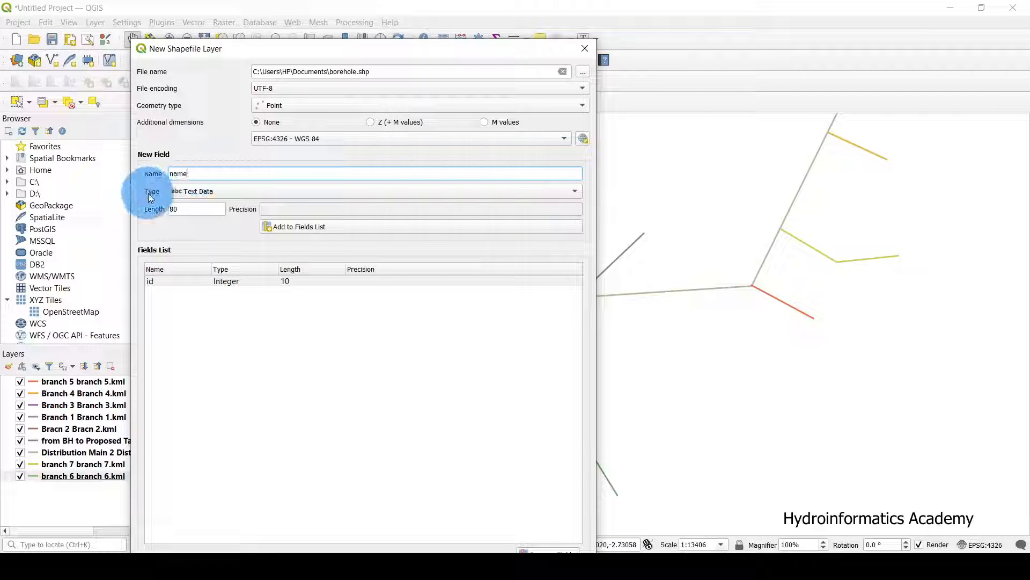
{"action": "left_click", "coordinate": [186, 195]}
{"action": "left_click", "coordinate": [217, 194]}
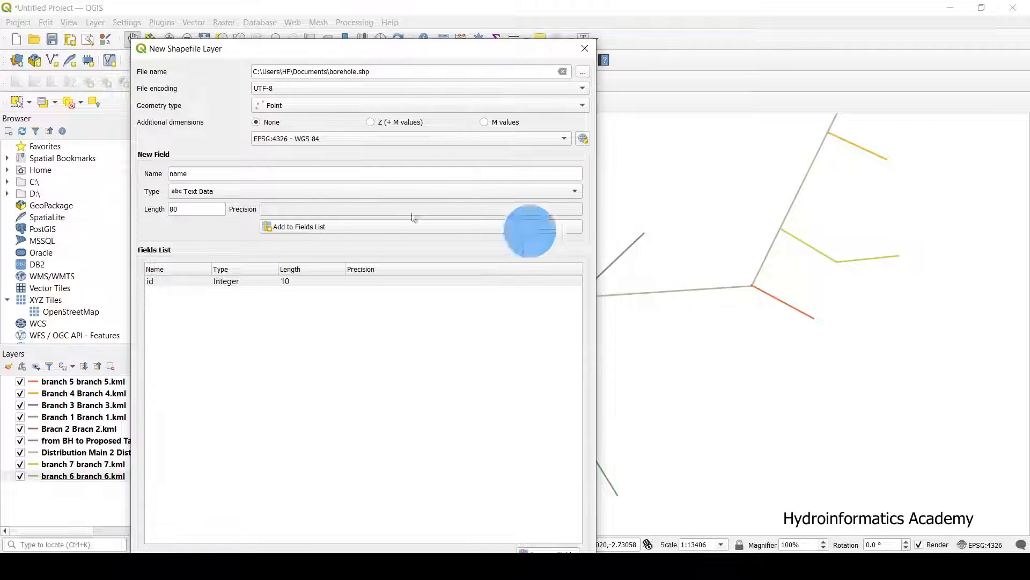
{"action": "double_click", "coordinate": [185, 174]}
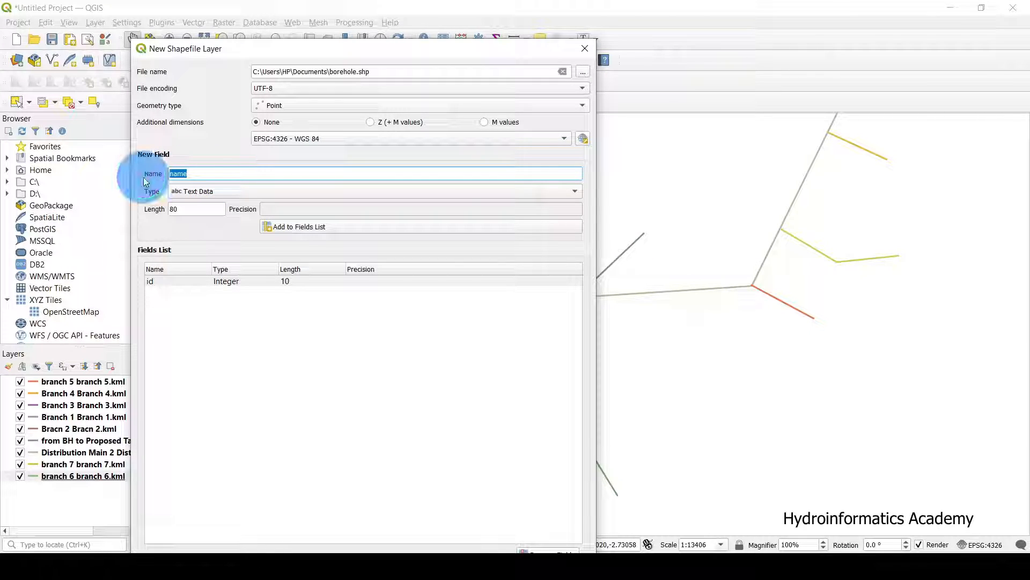
{"action": "left_click_drag", "start_coordinate": [299, 51], "coordinate": [328, 22]}
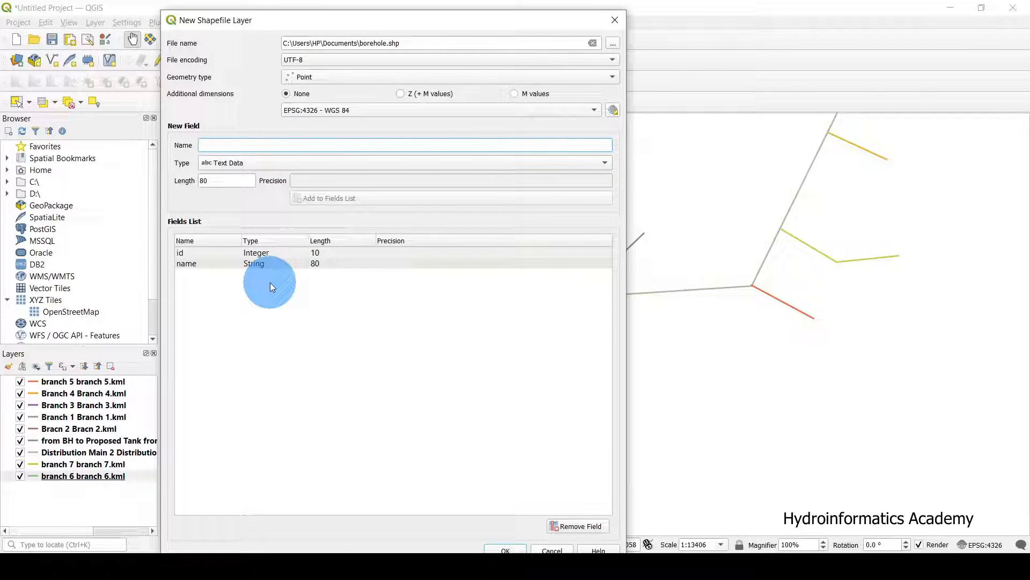
{"action": "left_click", "coordinate": [248, 303]}
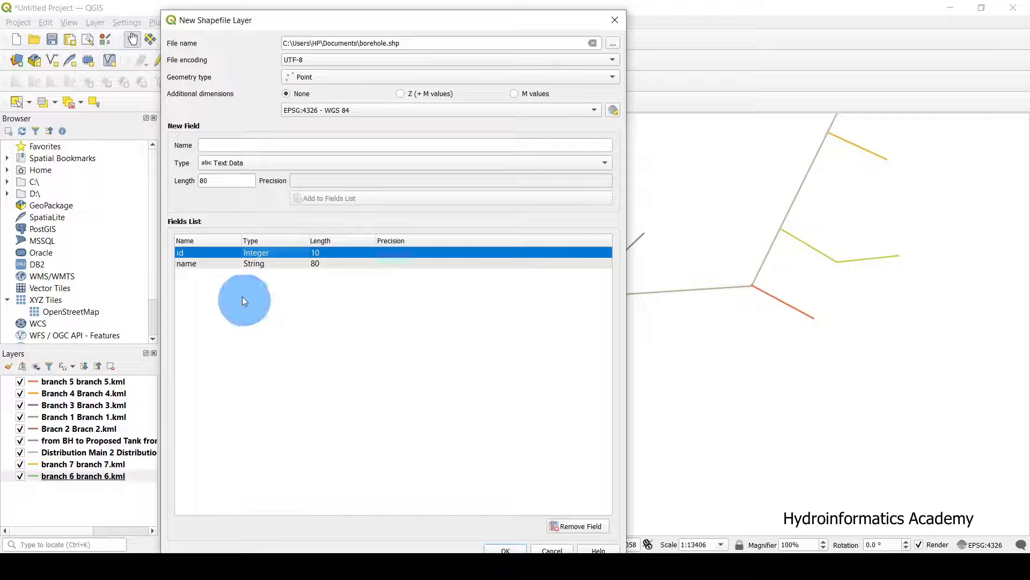
{"action": "left_click", "coordinate": [204, 264]}
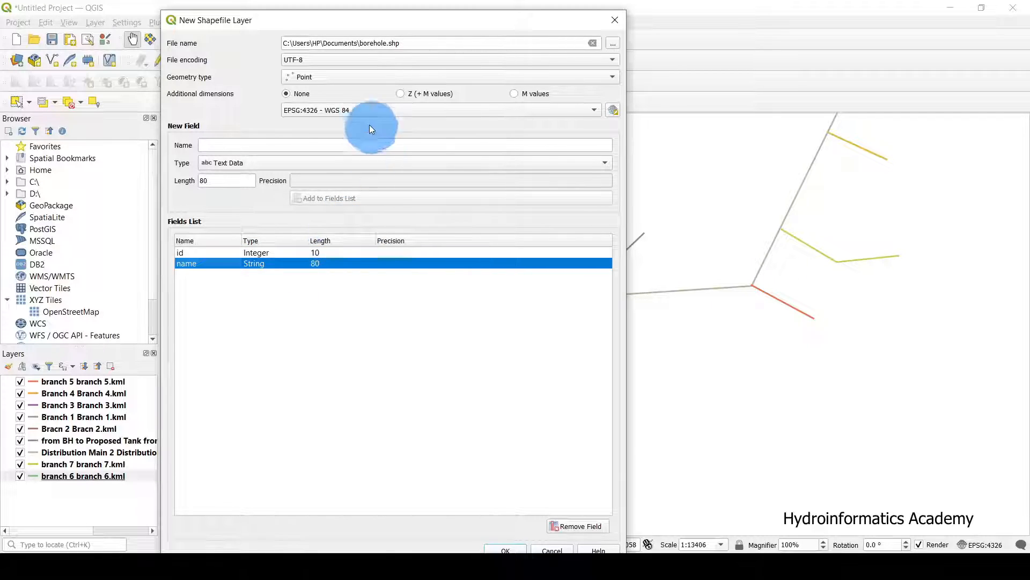
{"action": "left_click_drag", "start_coordinate": [394, 29], "coordinate": [418, 19]}
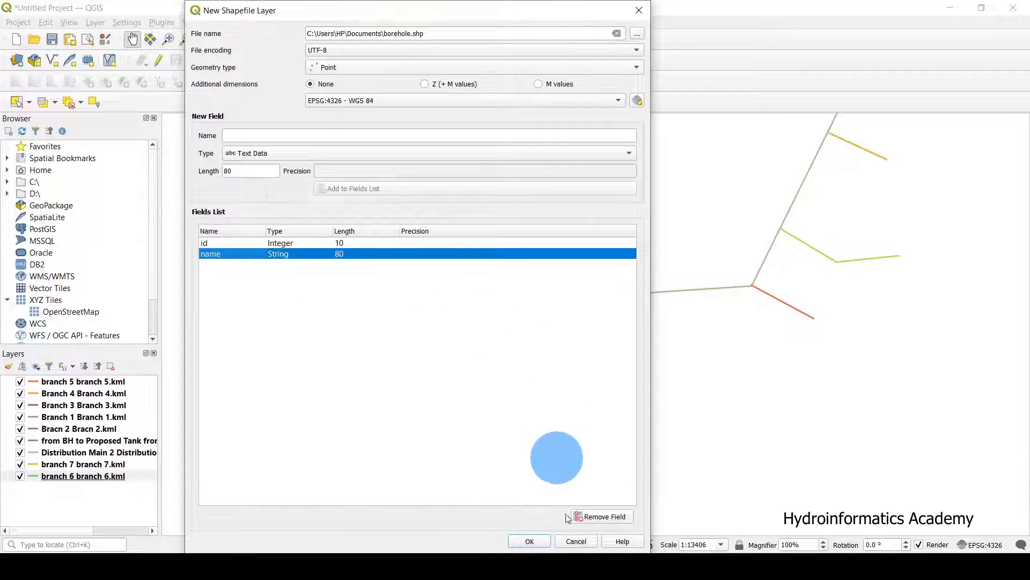
{"action": "left_click", "coordinate": [530, 540]}
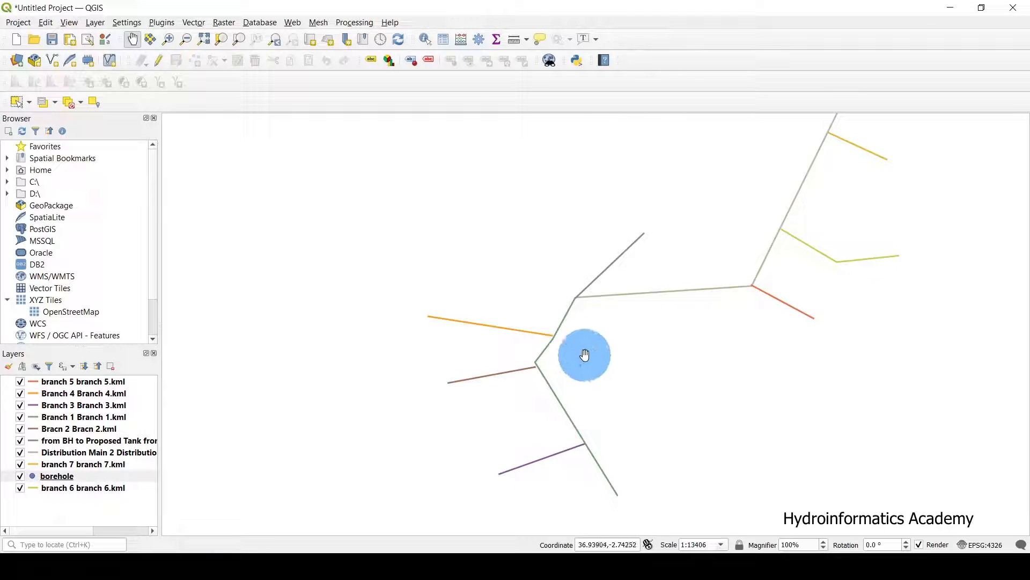
Make borehole the active layer, turn on editing, and choose Add Point Feature.
{"action": "left_click", "coordinate": [81, 477]}
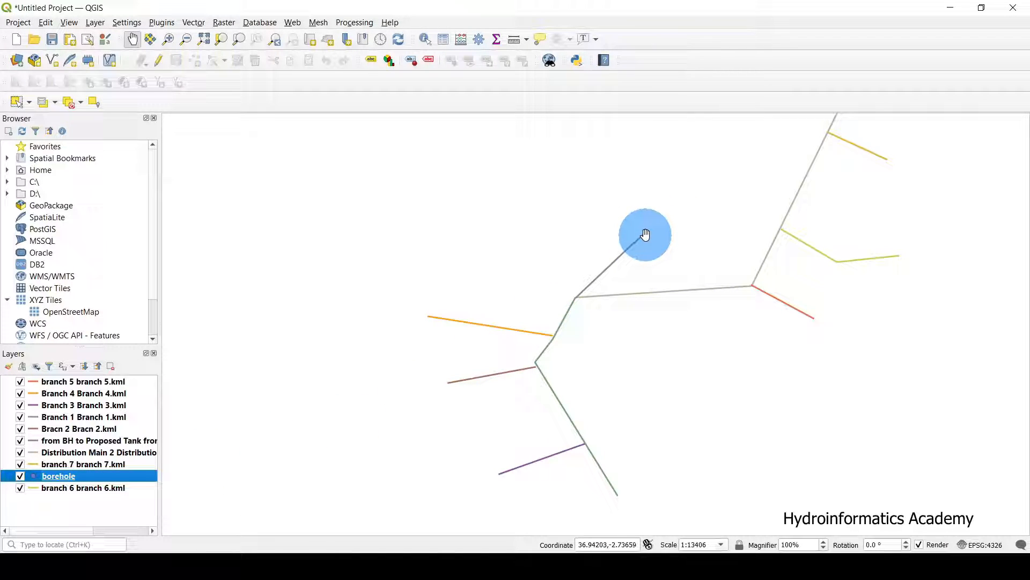
{"action": "left_click", "coordinate": [86, 477]}
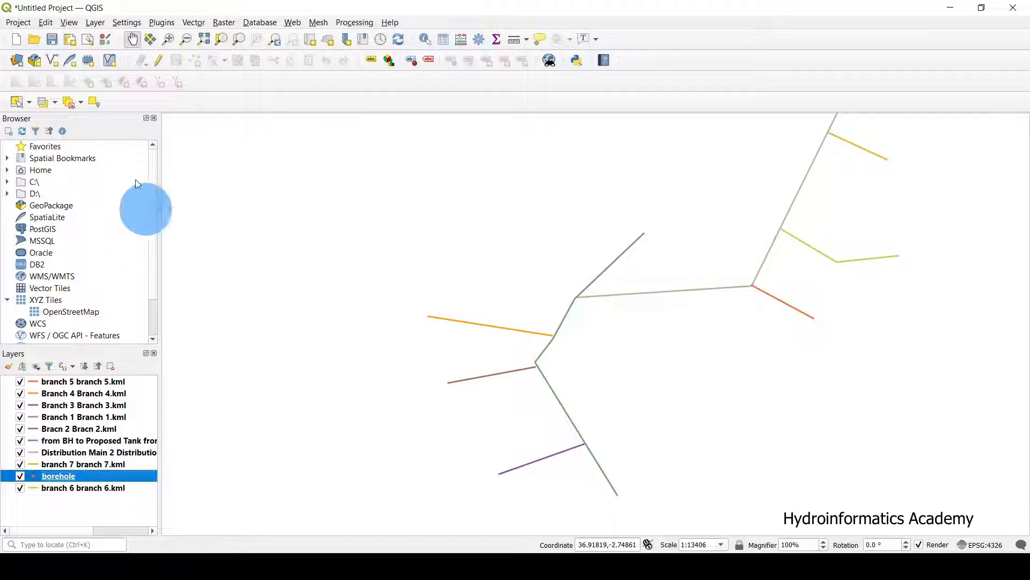
{"action": "left_click", "coordinate": [157, 60]}
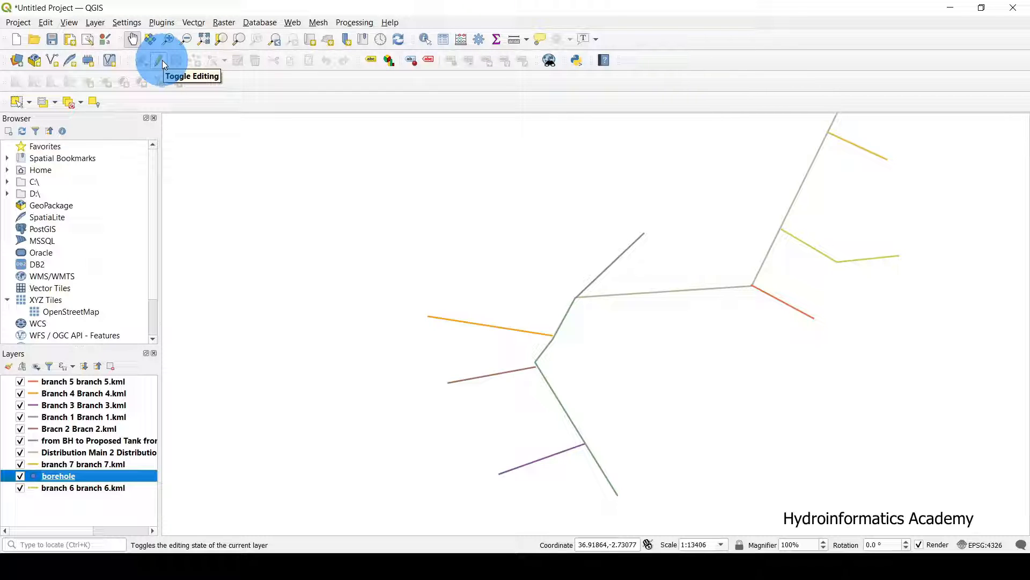
{"action": "left_click", "coordinate": [160, 60]}
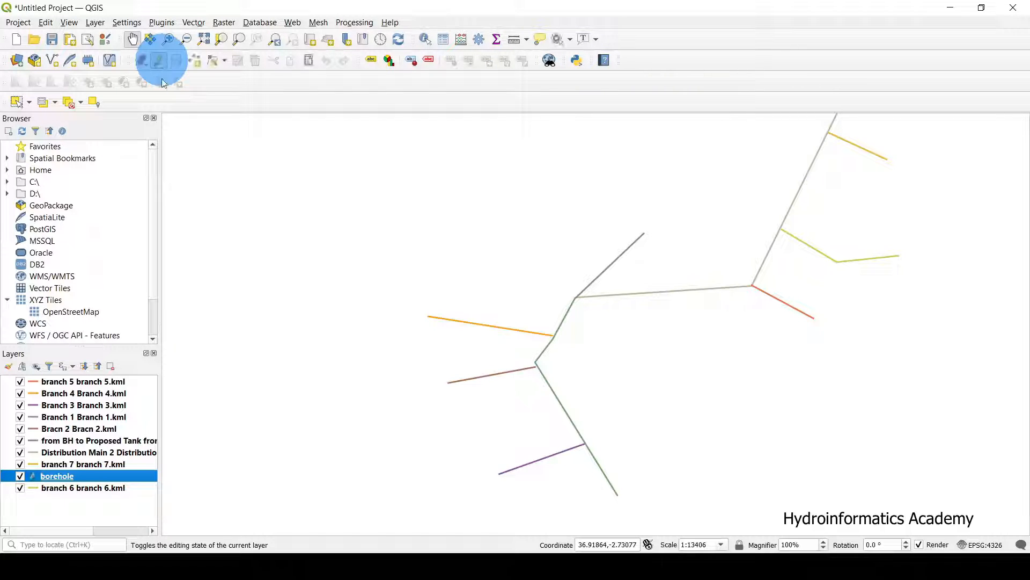
{"action": "left_click", "coordinate": [196, 63]}
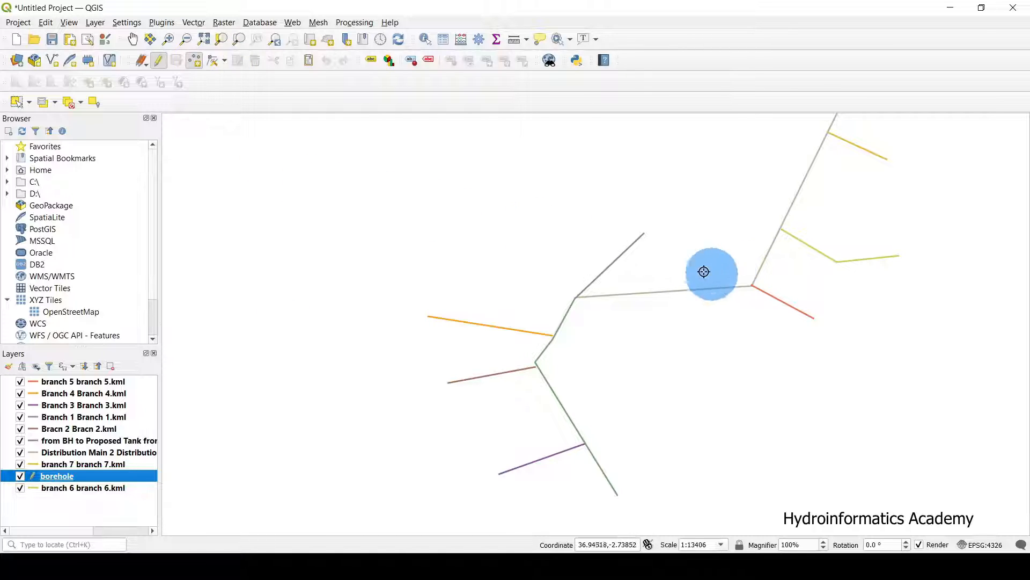
Place a point at the upper branch line's end with id 1 and name borehole.
{"action": "scroll", "coordinate": [671, 228], "scroll_direction": "up", "scroll_amount": 1}
{"action": "scroll", "coordinate": [616, 249], "scroll_direction": "up", "scroll_amount": 6}
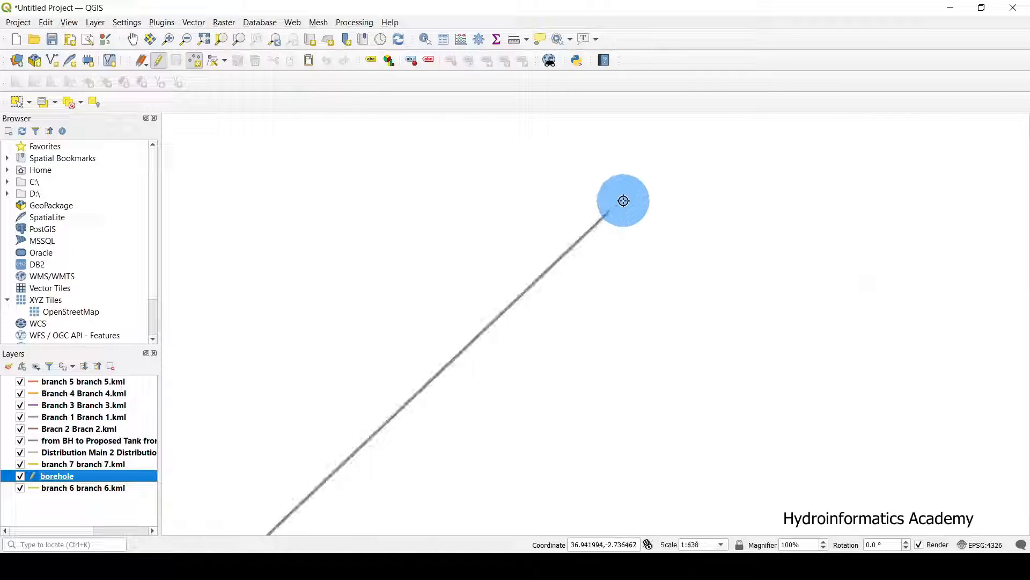
{"action": "left_click", "coordinate": [508, 290]}
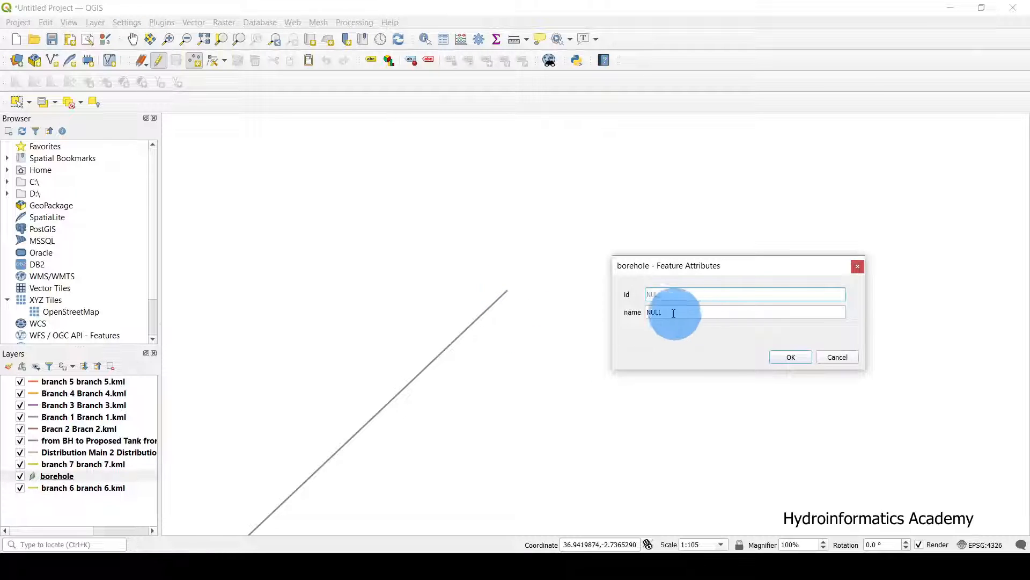
{"action": "left_click", "coordinate": [666, 293]}
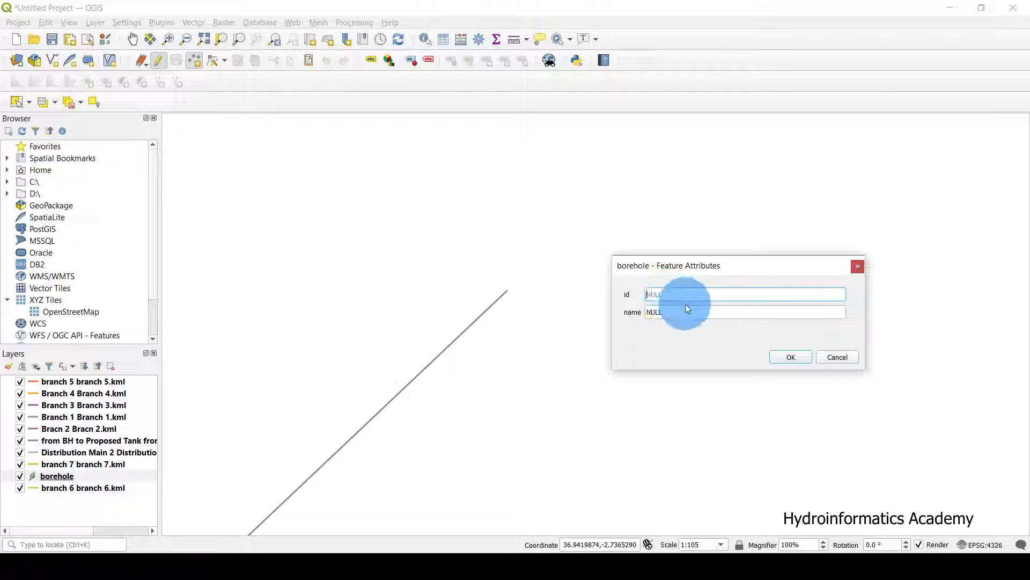
{"action": "type", "text": "1"}
{"action": "key", "text": "Tab"}
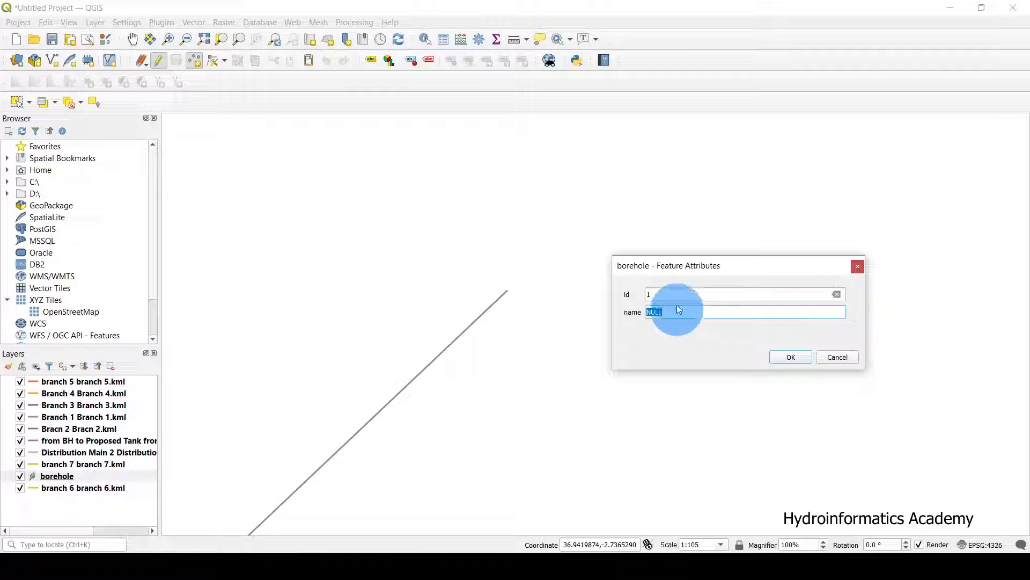
{"action": "left_click_drag", "start_coordinate": [704, 265], "coordinate": [711, 173]}
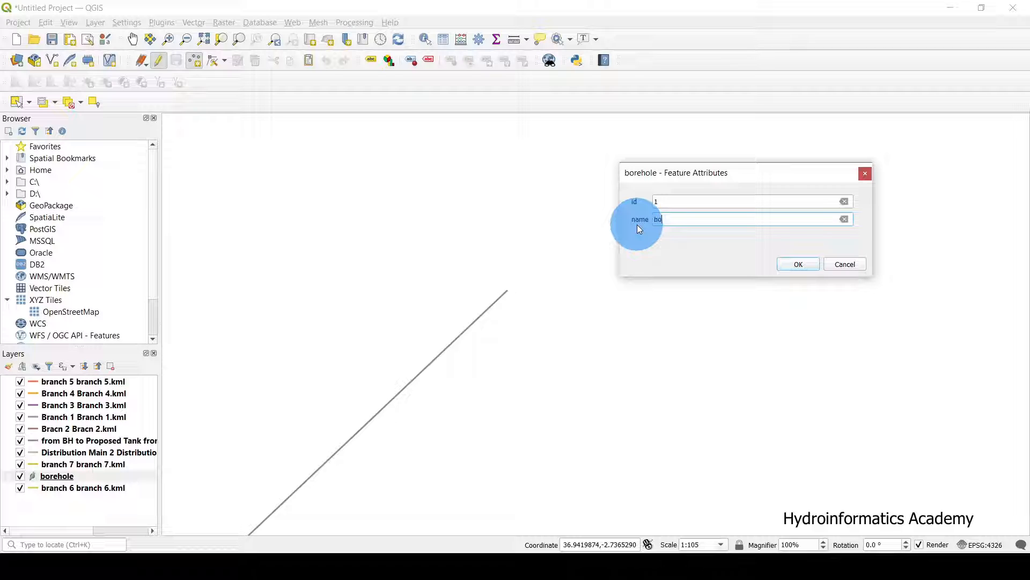
{"action": "type", "text": "rehole"}
{"action": "left_click", "coordinate": [797, 264]}
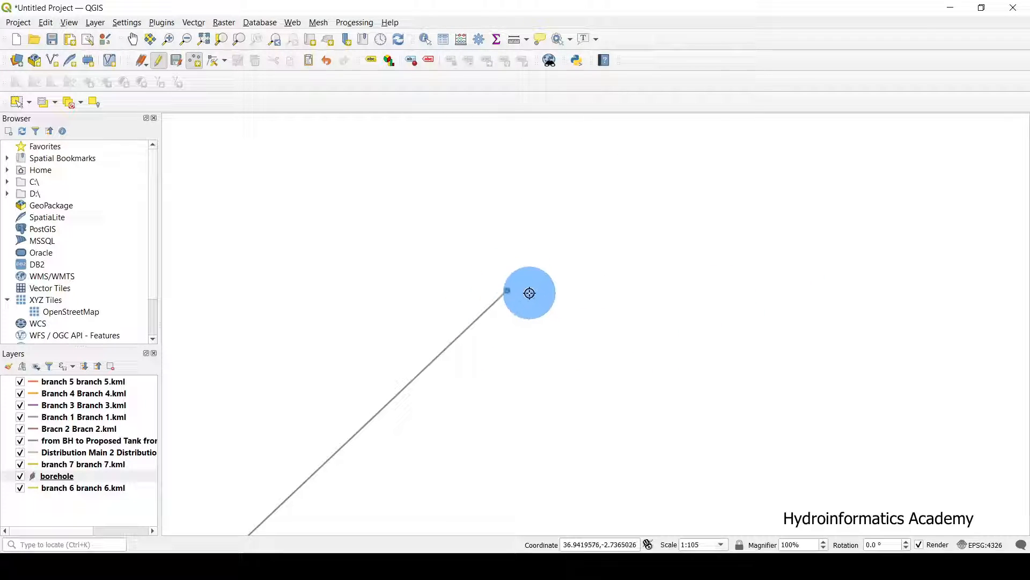
{"action": "scroll", "coordinate": [665, 225], "scroll_direction": "down", "scroll_amount": 6}
{"action": "scroll", "coordinate": [681, 215], "scroll_direction": "up", "scroll_amount": 1}
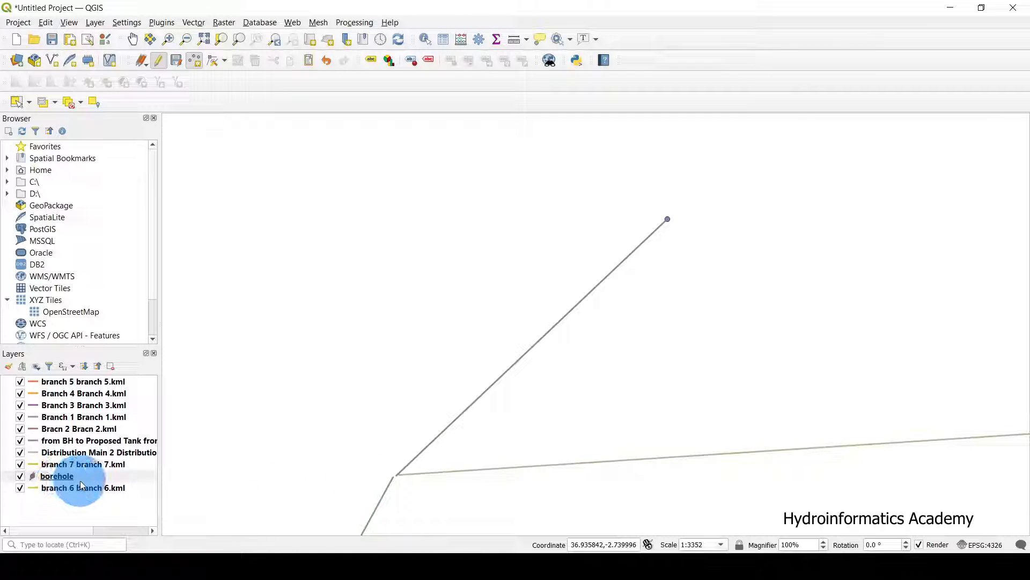
{"action": "scroll", "coordinate": [638, 225], "scroll_direction": "down", "scroll_amount": 2}
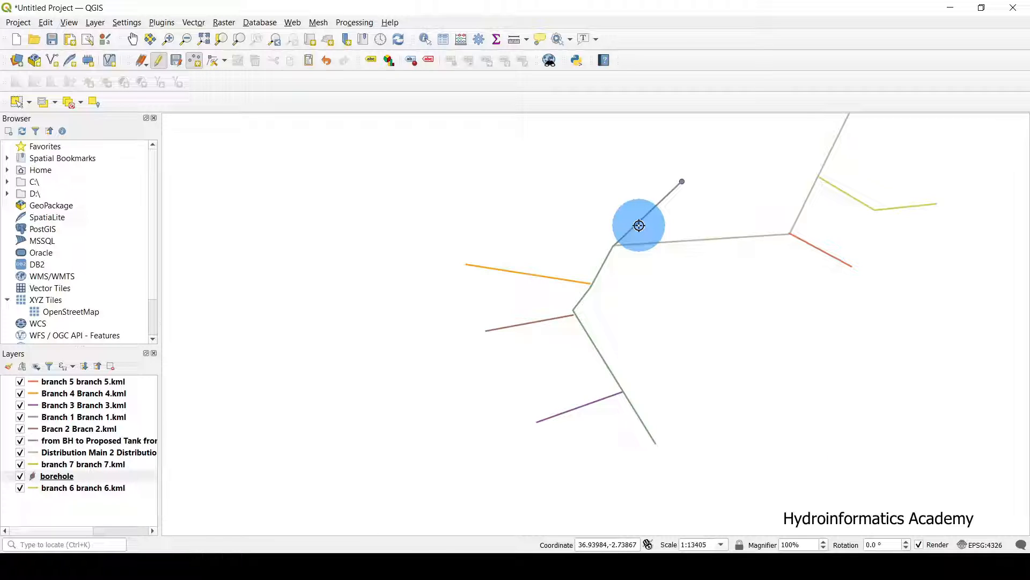
{"action": "scroll", "coordinate": [636, 235], "scroll_direction": "up", "scroll_amount": 2}
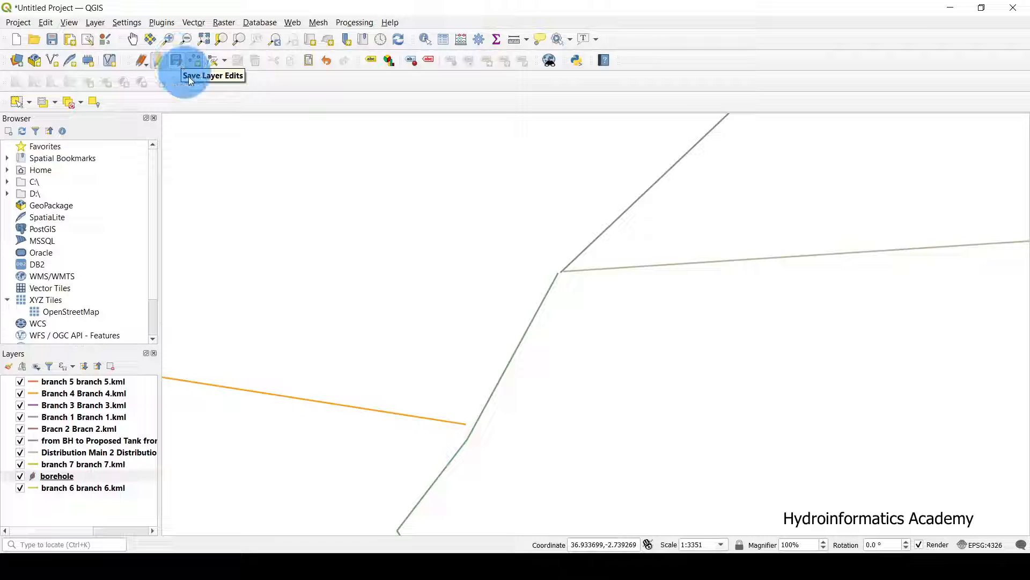
Save the borehole layer edits so the new point is stored.
{"action": "left_click", "coordinate": [178, 64]}
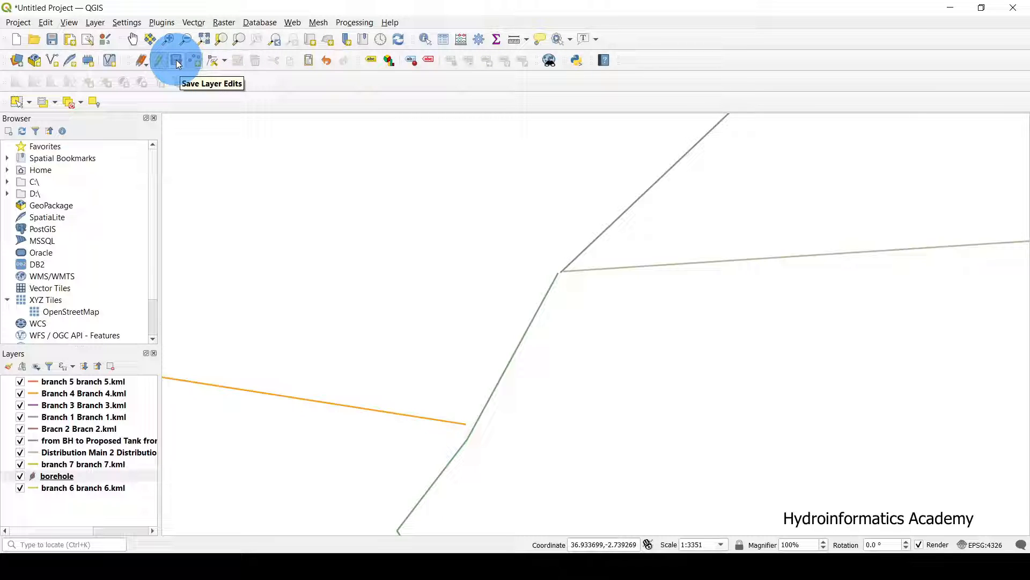
{"action": "scroll", "coordinate": [762, 168], "scroll_direction": "down", "scroll_amount": 1}
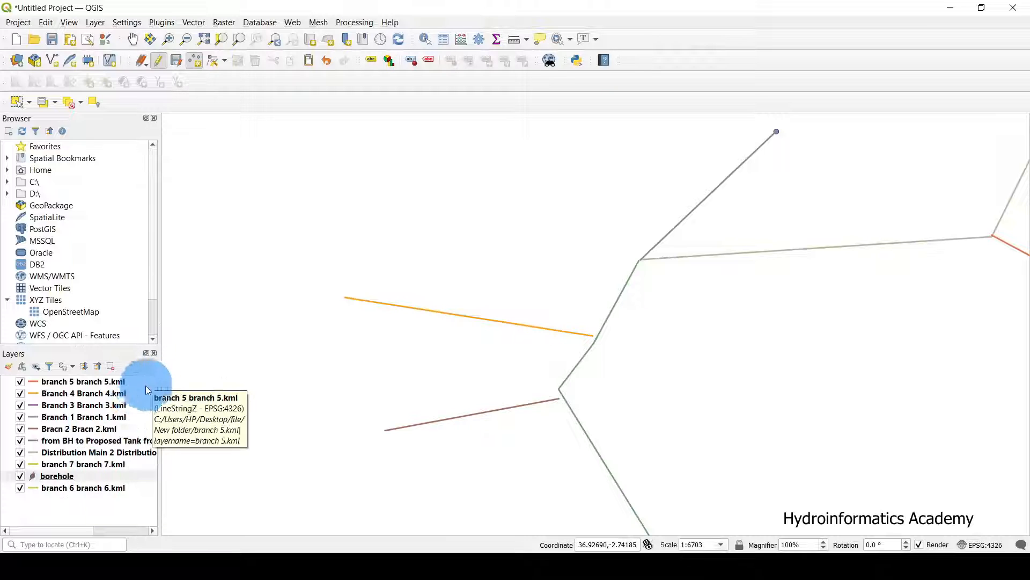
{"action": "left_click", "coordinate": [179, 61]}
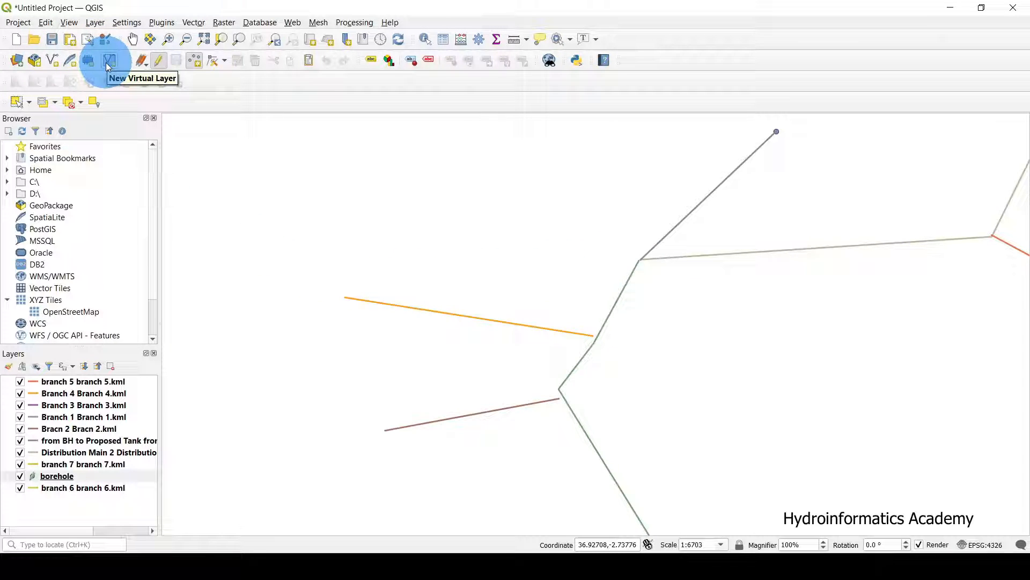
Start a new Point shapefile layer with the file name storagetank.
{"action": "left_click", "coordinate": [53, 61]}
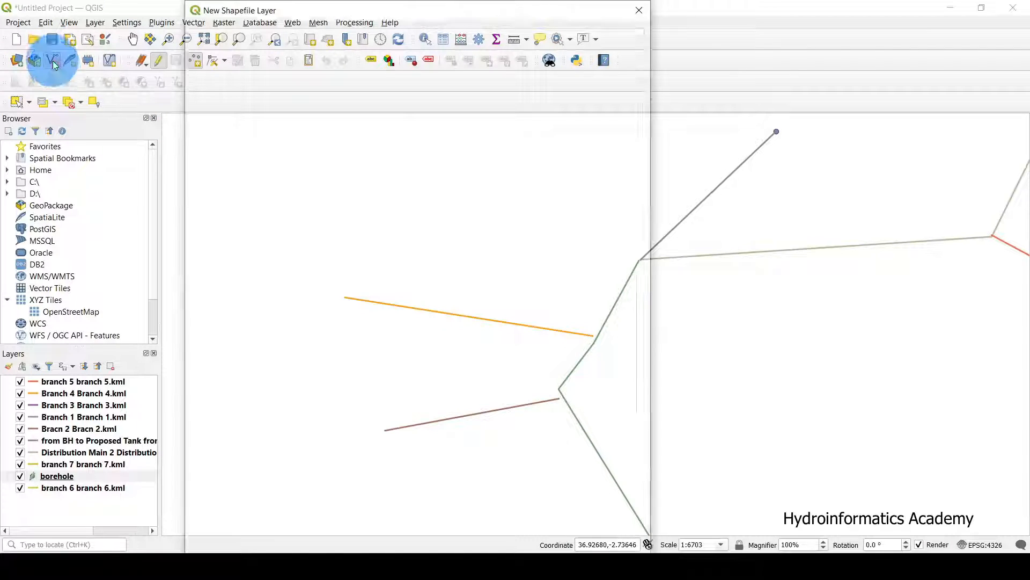
{"action": "left_click", "coordinate": [334, 33]}
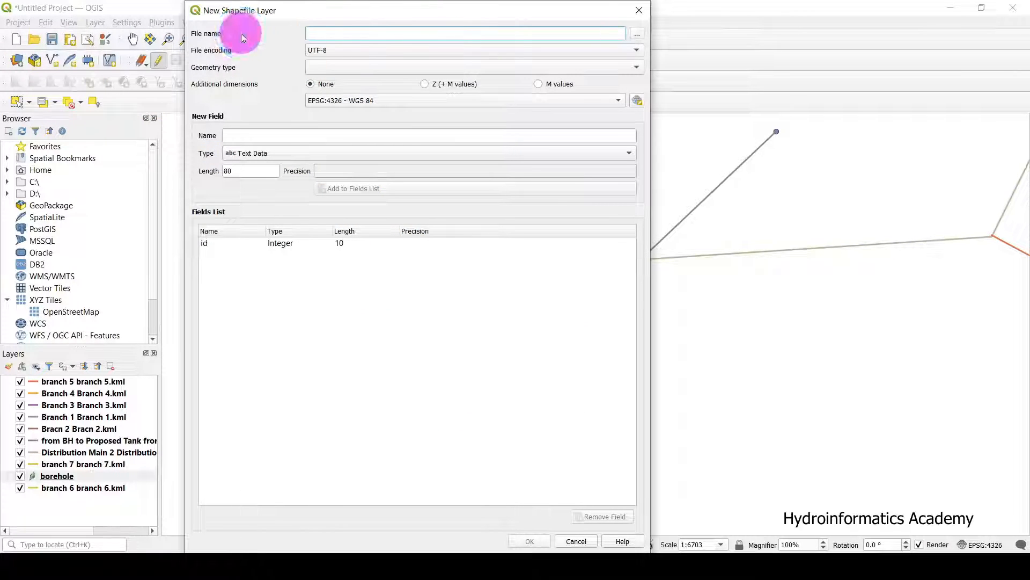
{"action": "left_click", "coordinate": [637, 34]}
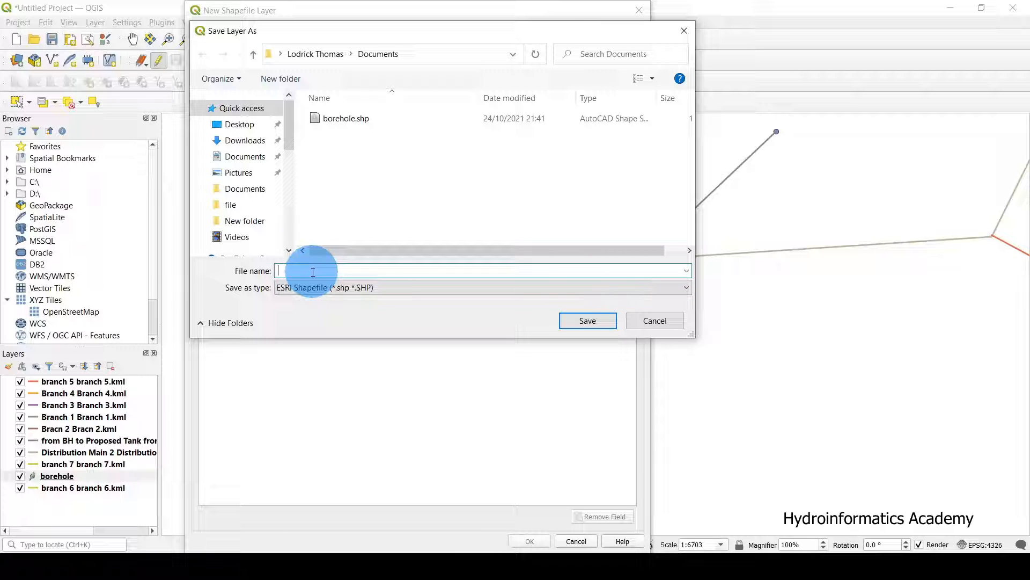
{"action": "type", "text": "s"}
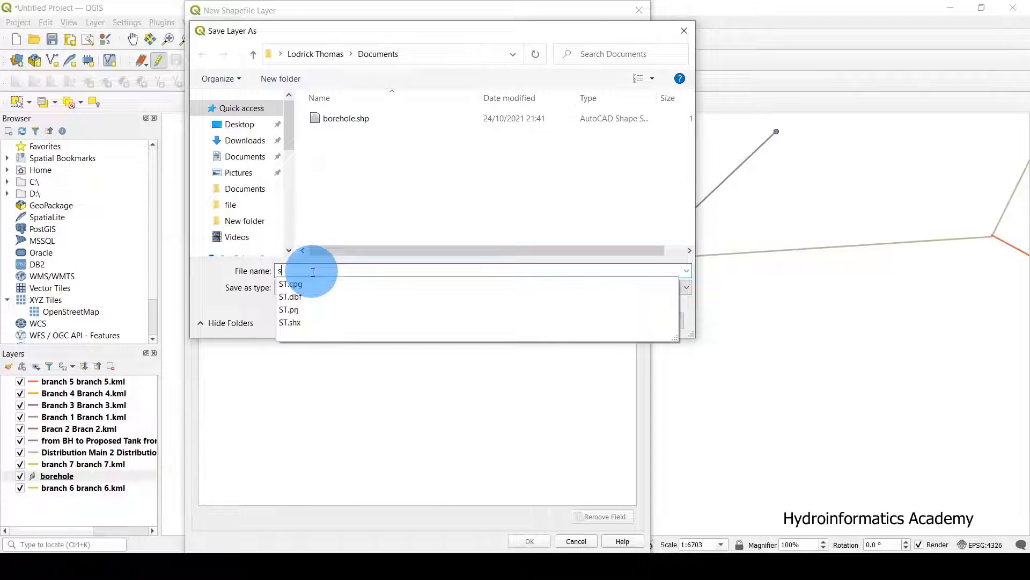
{"action": "type", "text": "toragetank"}
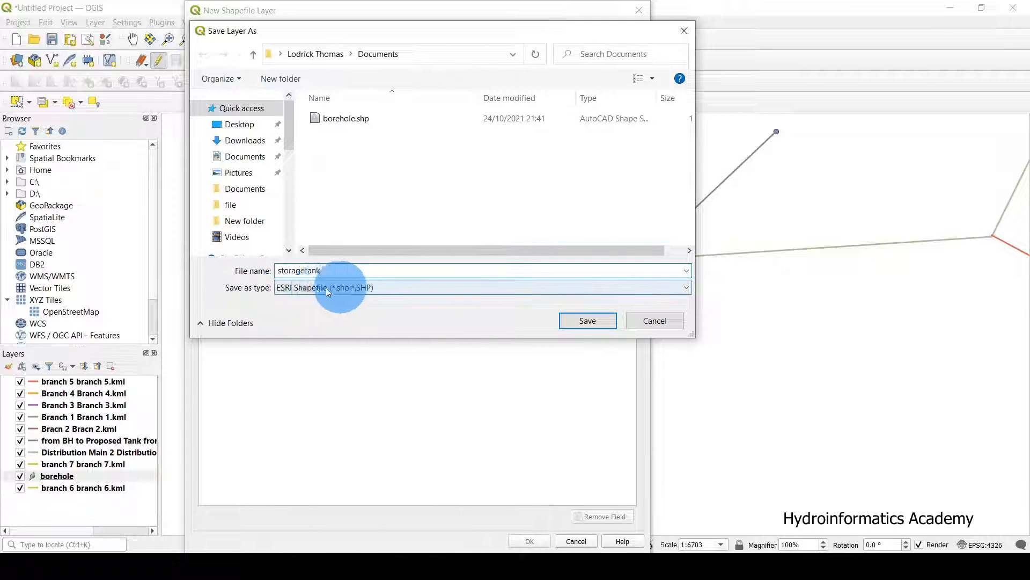
{"action": "left_click", "coordinate": [598, 322]}
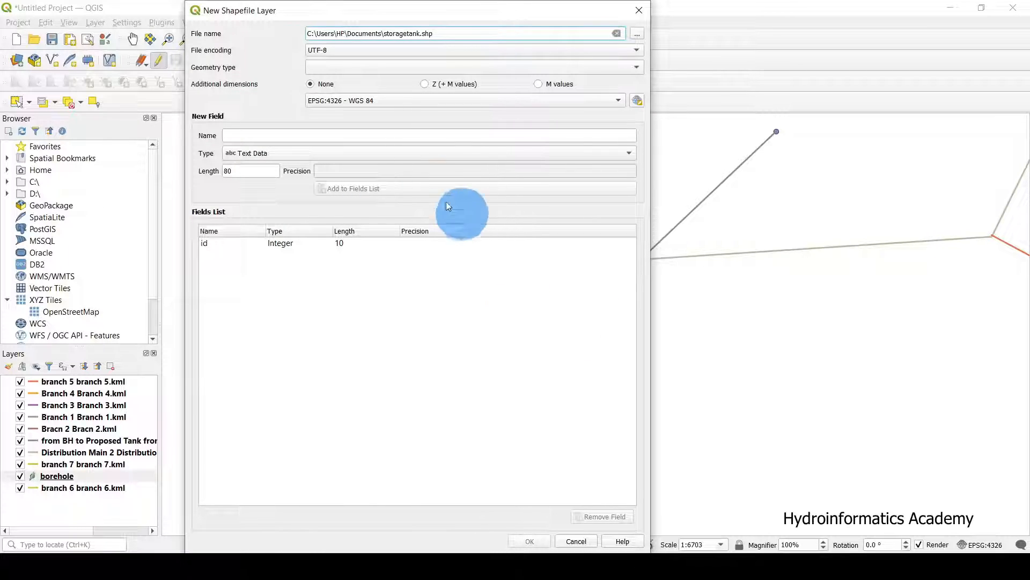
{"action": "left_click", "coordinate": [322, 67]}
{"action": "left_click", "coordinate": [333, 83]}
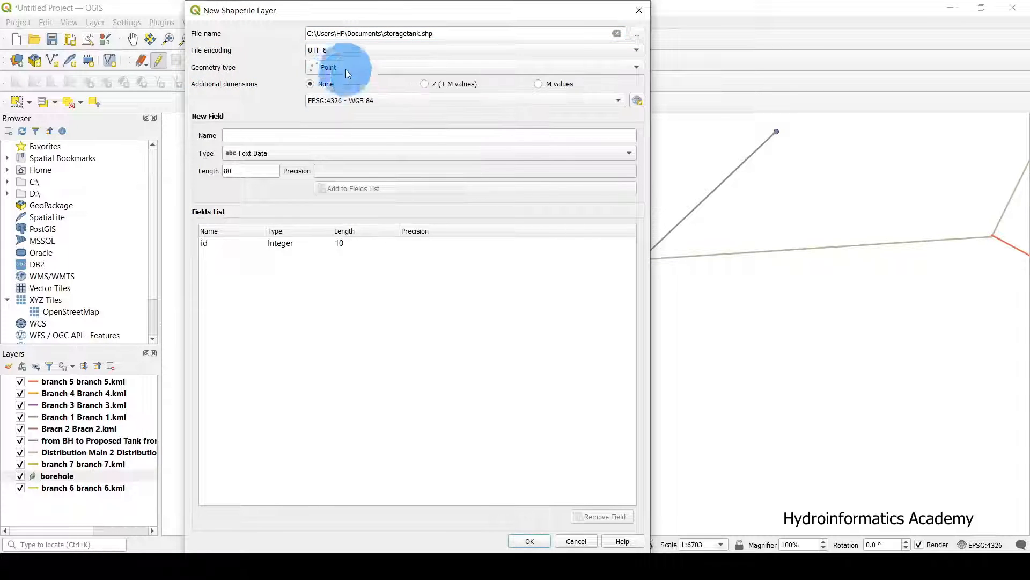
{"action": "left_click", "coordinate": [240, 132]}
Add a 'name' text field of length 120 and create the storagetank layer.
{"action": "left_click", "coordinate": [242, 243]}
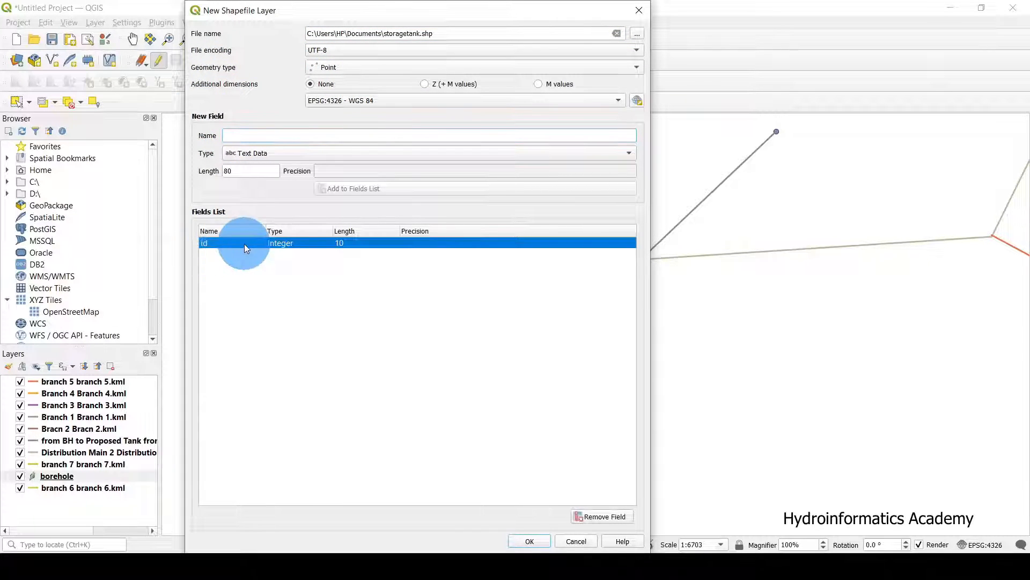
{"action": "left_click", "coordinate": [236, 133]}
{"action": "type", "text": "name"}
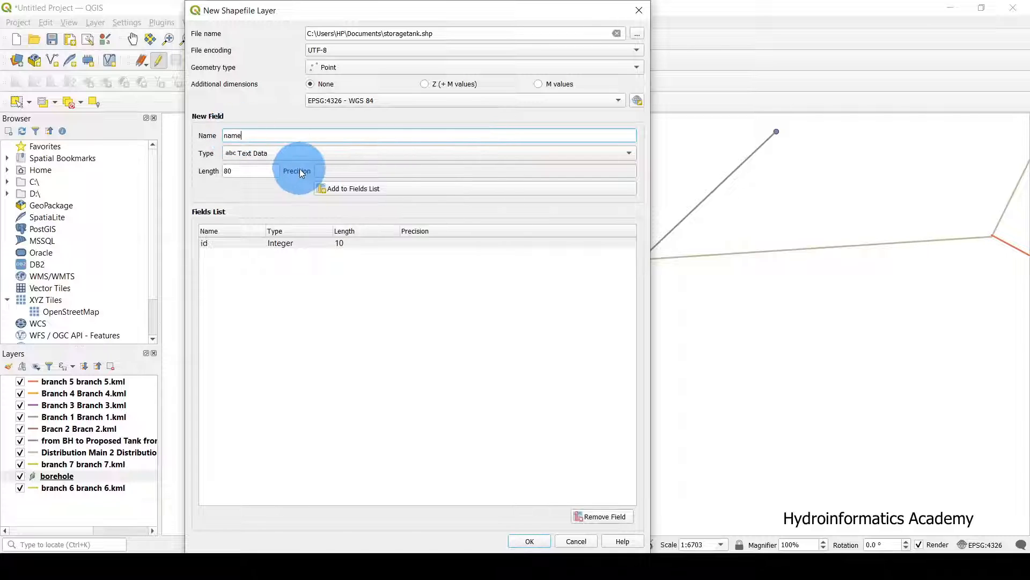
{"action": "double_click", "coordinate": [231, 135]}
{"action": "left_click_drag", "start_coordinate": [237, 170], "coordinate": [154, 161]}
{"action": "type", "text": "120"}
{"action": "left_click_drag", "start_coordinate": [244, 135], "coordinate": [156, 134]}
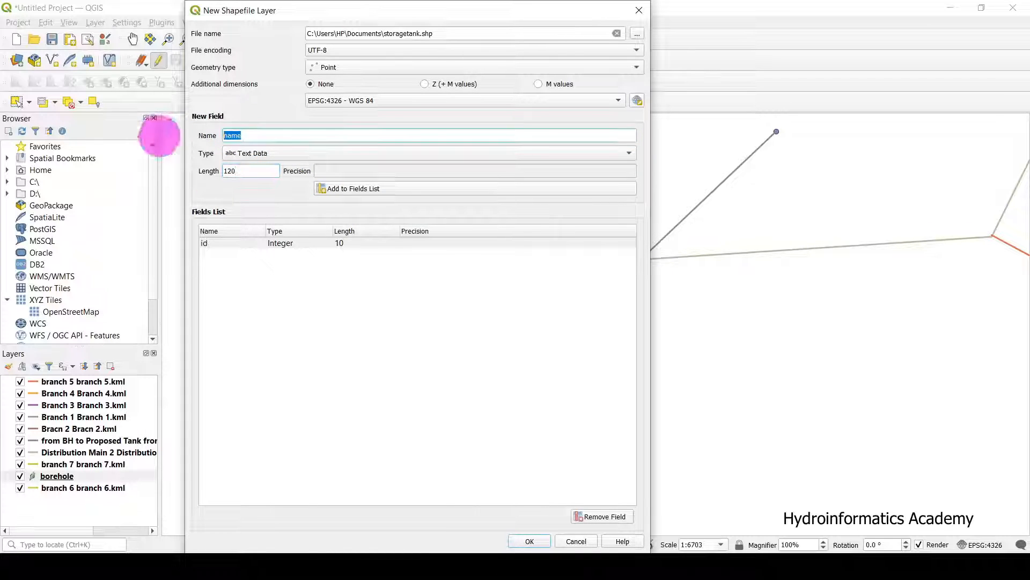
{"action": "left_click", "coordinate": [354, 188]}
{"action": "left_click", "coordinate": [322, 253]}
{"action": "left_click_drag", "start_coordinate": [484, 11], "coordinate": [485, 19]}
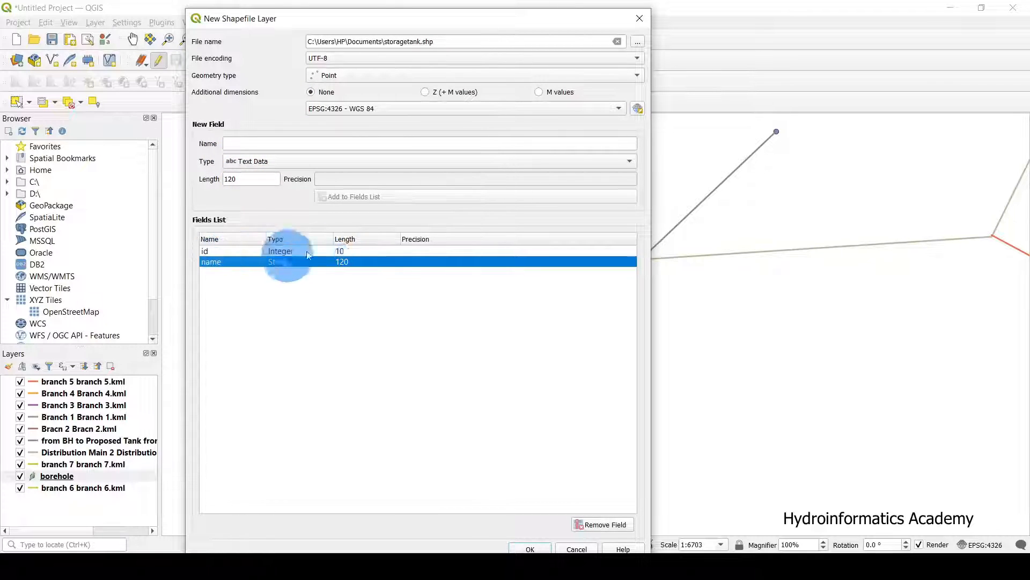
{"action": "left_click_drag", "start_coordinate": [413, 19], "coordinate": [409, 11]}
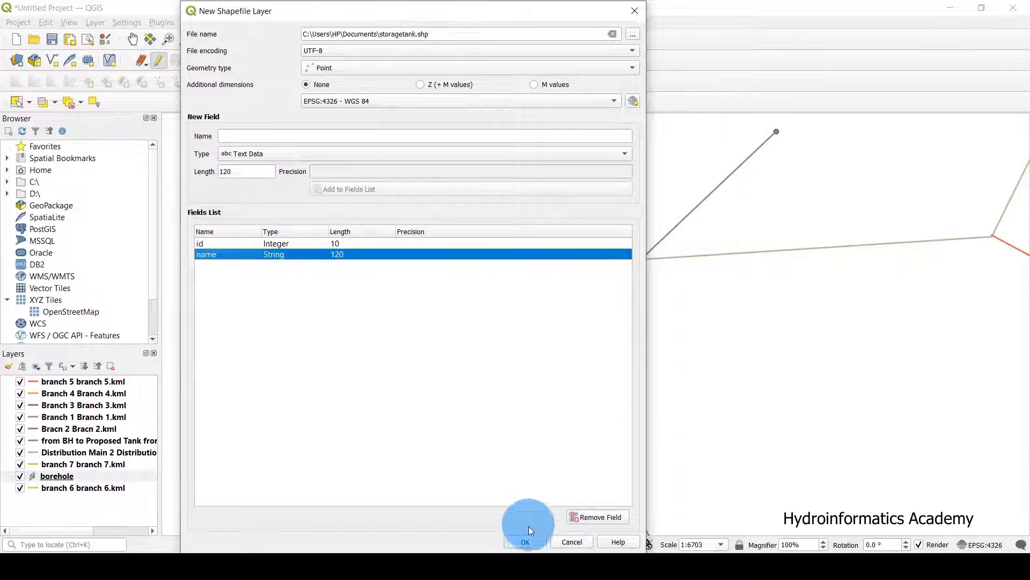
{"action": "left_click", "coordinate": [525, 543]}
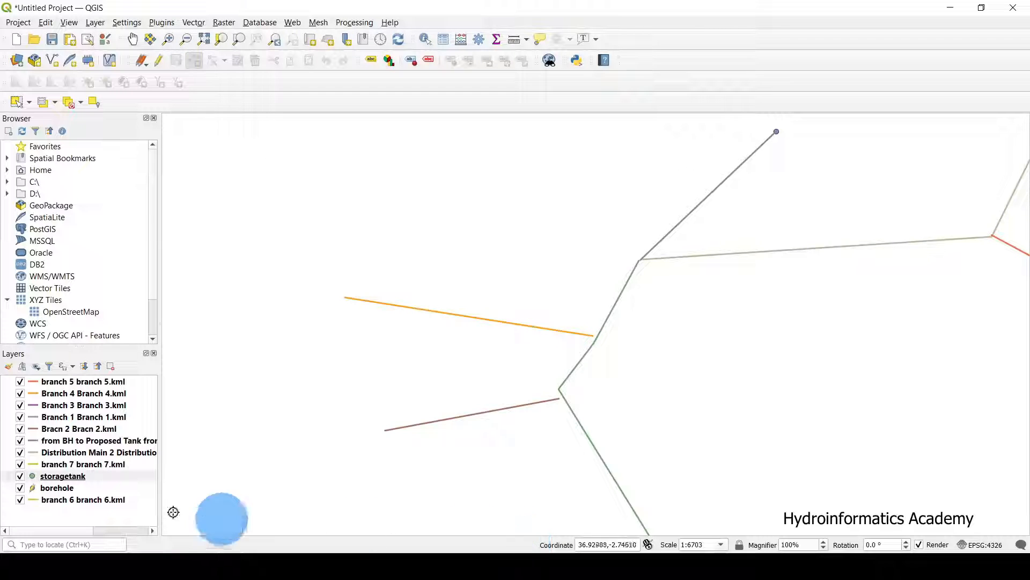
Select the storagetank layer and switch it into editing mode.
{"action": "left_click", "coordinate": [86, 480]}
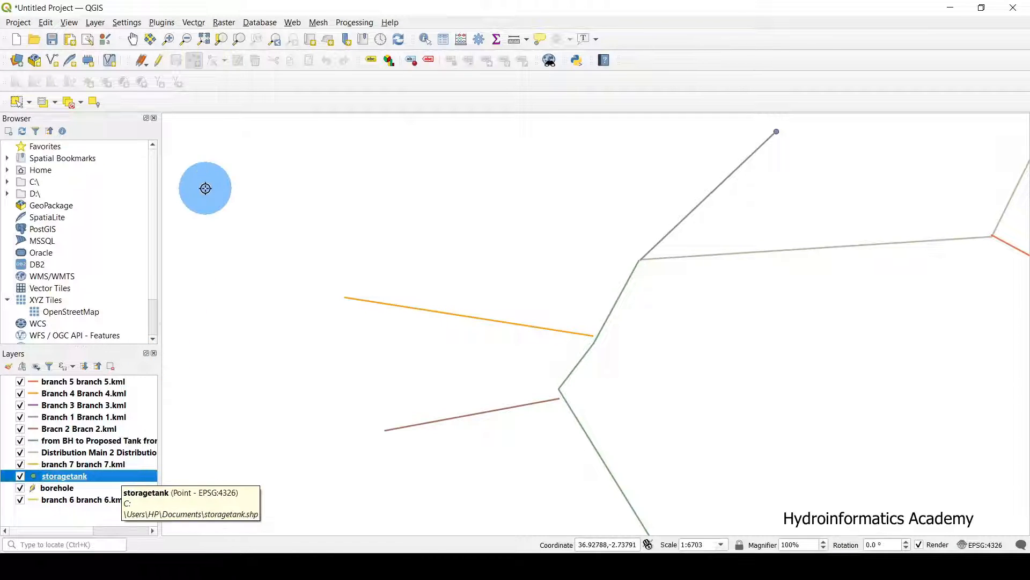
{"action": "left_click", "coordinate": [159, 60]}
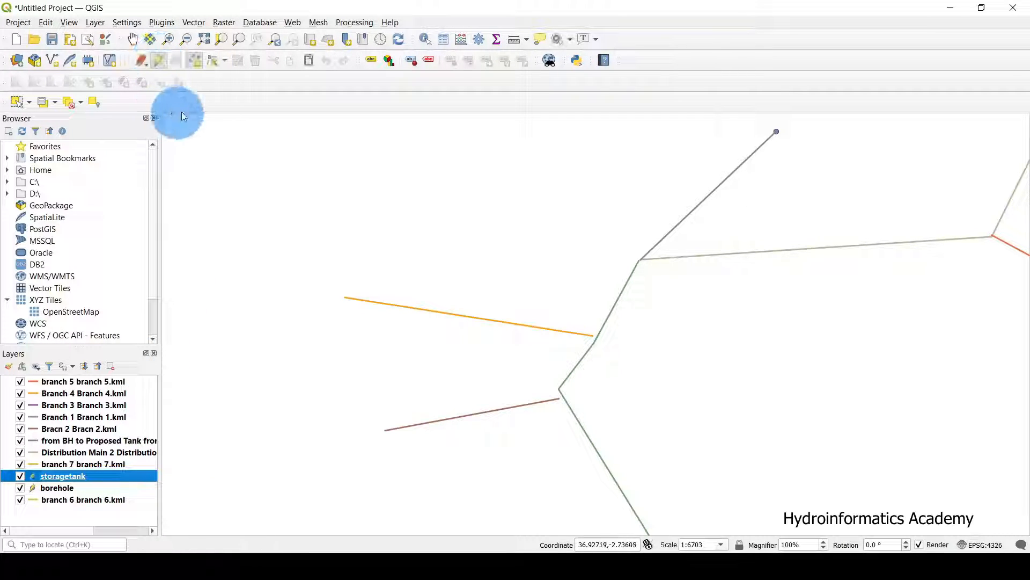
Place the tank point at the pipeline junction with id 1 and name Storagetank.
{"action": "left_click", "coordinate": [195, 61]}
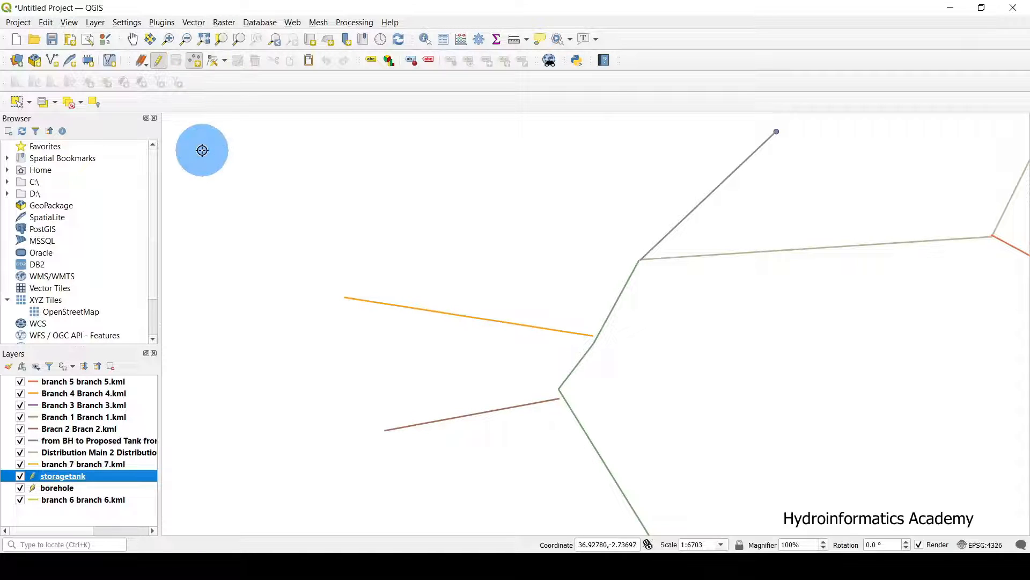
{"action": "scroll", "coordinate": [651, 264], "scroll_direction": "up", "scroll_amount": 4}
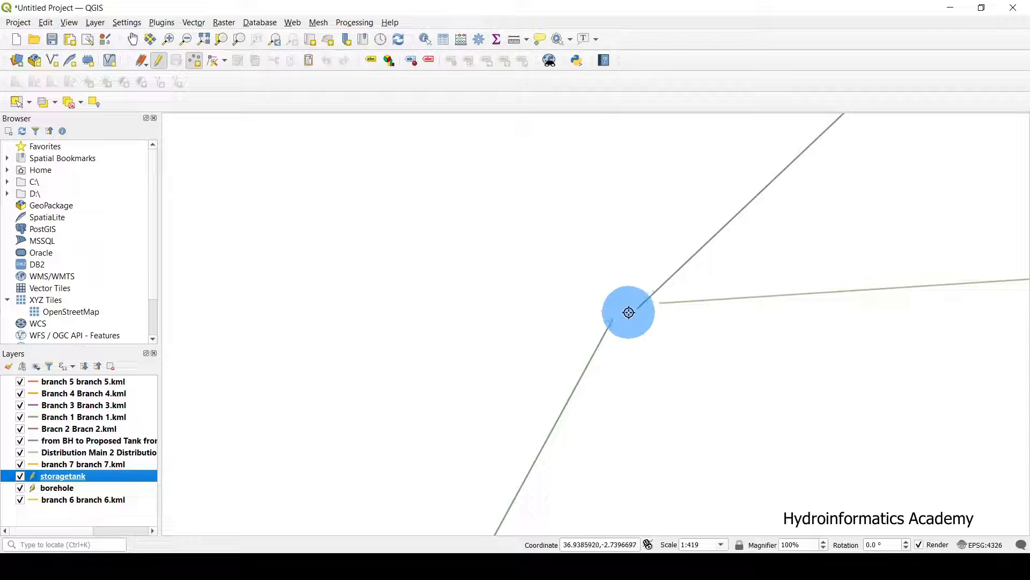
{"action": "left_click", "coordinate": [631, 310]}
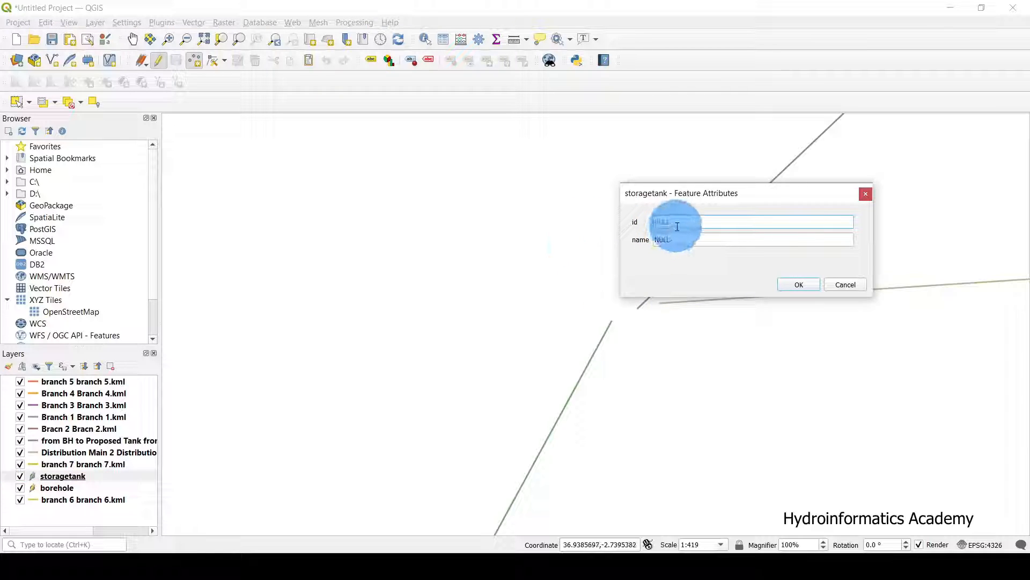
{"action": "type", "text": "1"}
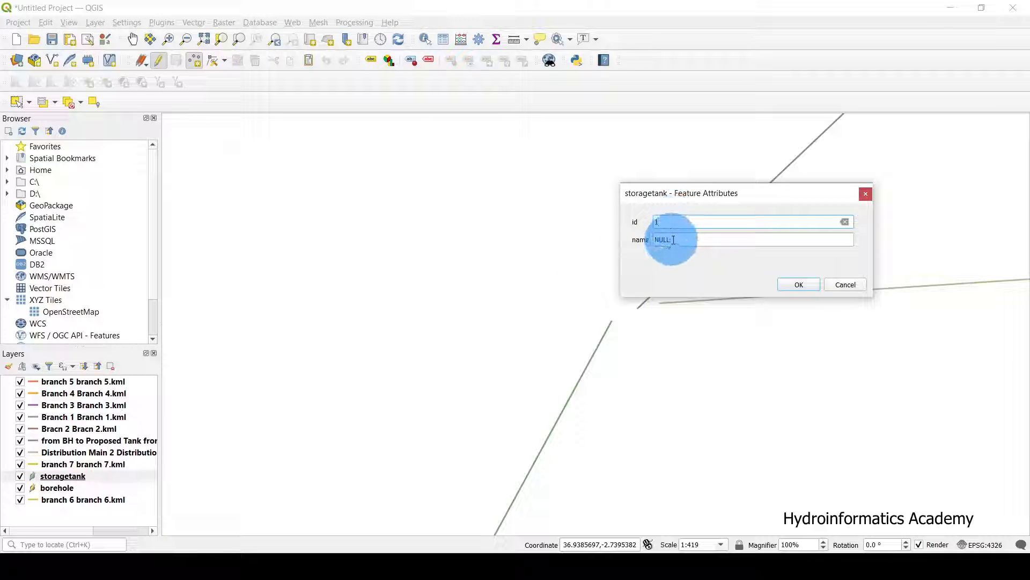
{"action": "key", "text": "Tab"}
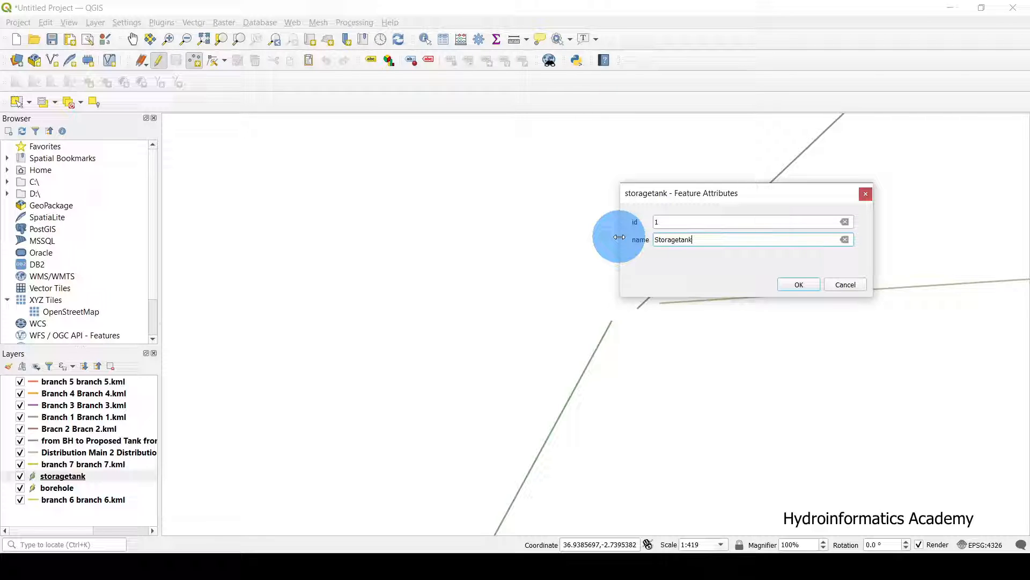
{"action": "left_click_drag", "start_coordinate": [750, 197], "coordinate": [540, 157]}
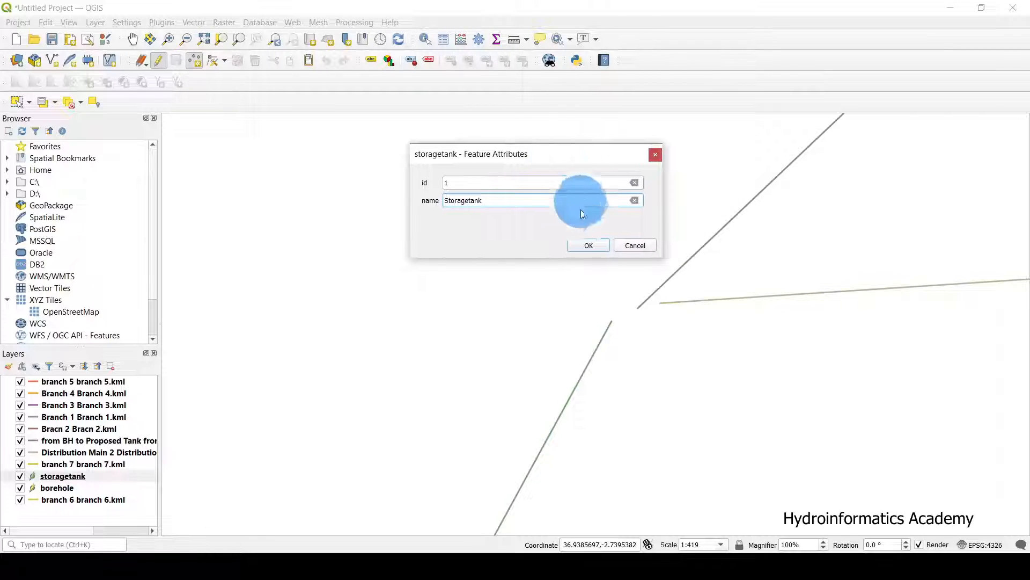
{"action": "left_click", "coordinate": [588, 247]}
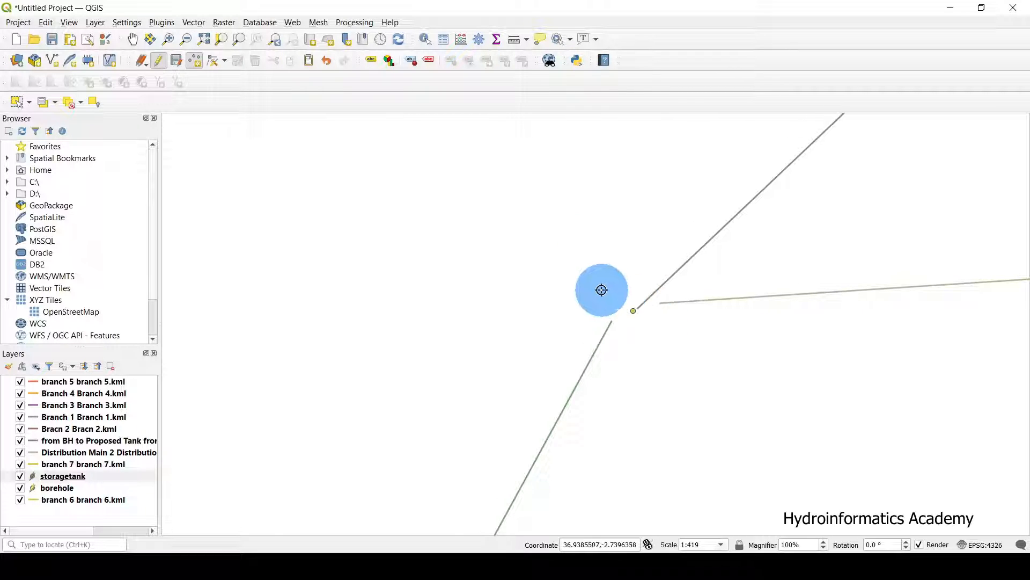
{"action": "scroll", "coordinate": [599, 290], "scroll_direction": "down", "scroll_amount": 3}
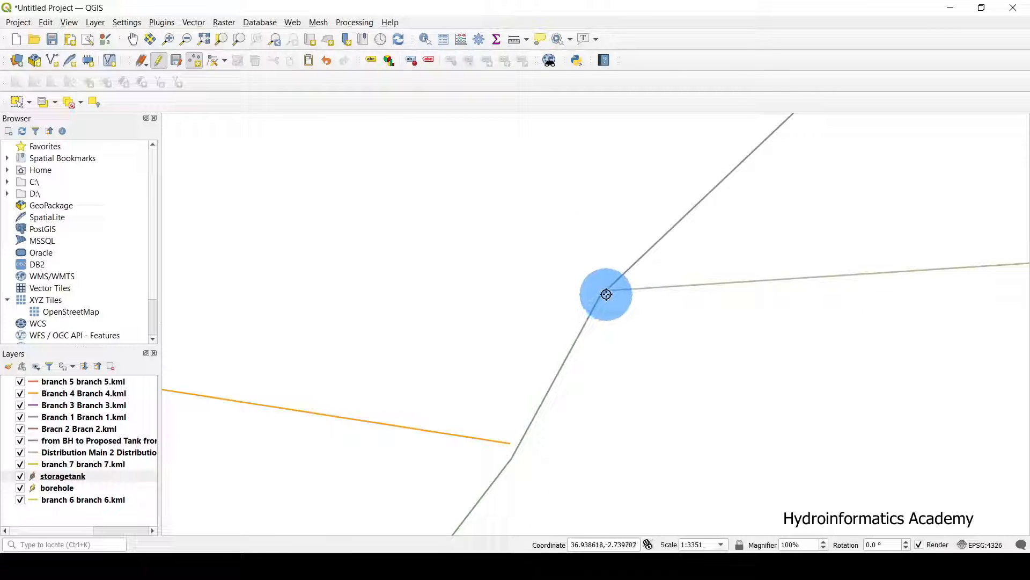
Save the storagetank layer edits and zoom out to show the whole network.
{"action": "left_click", "coordinate": [107, 479]}
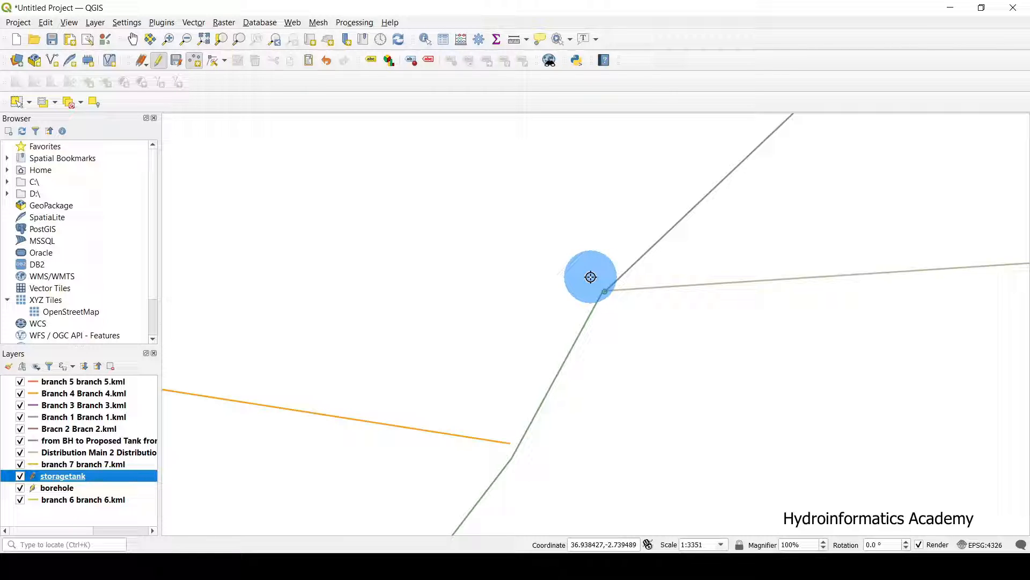
{"action": "scroll", "coordinate": [784, 246], "scroll_direction": "down", "scroll_amount": 1}
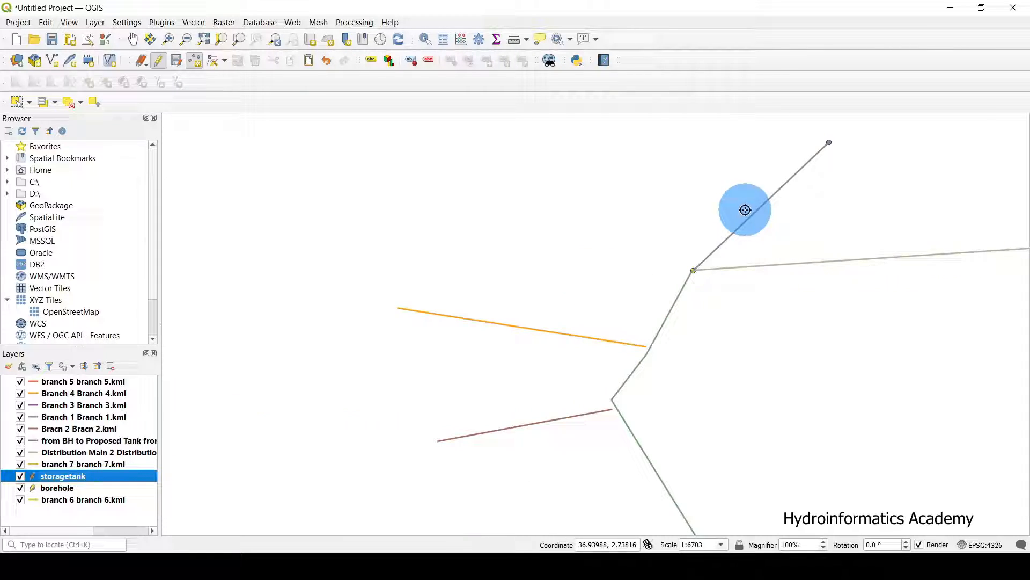
{"action": "left_click", "coordinate": [691, 269]}
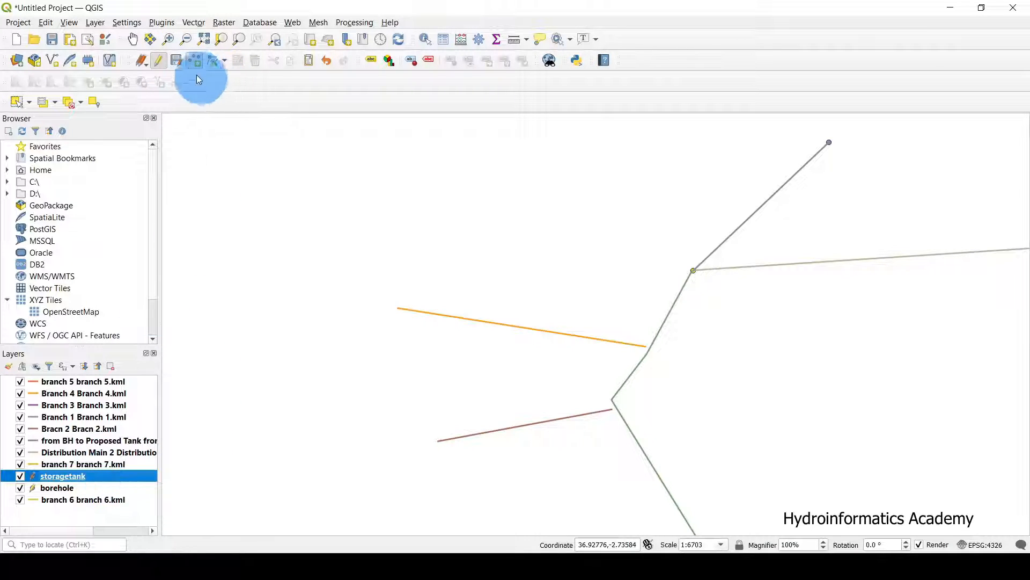
{"action": "left_click", "coordinate": [177, 62]}
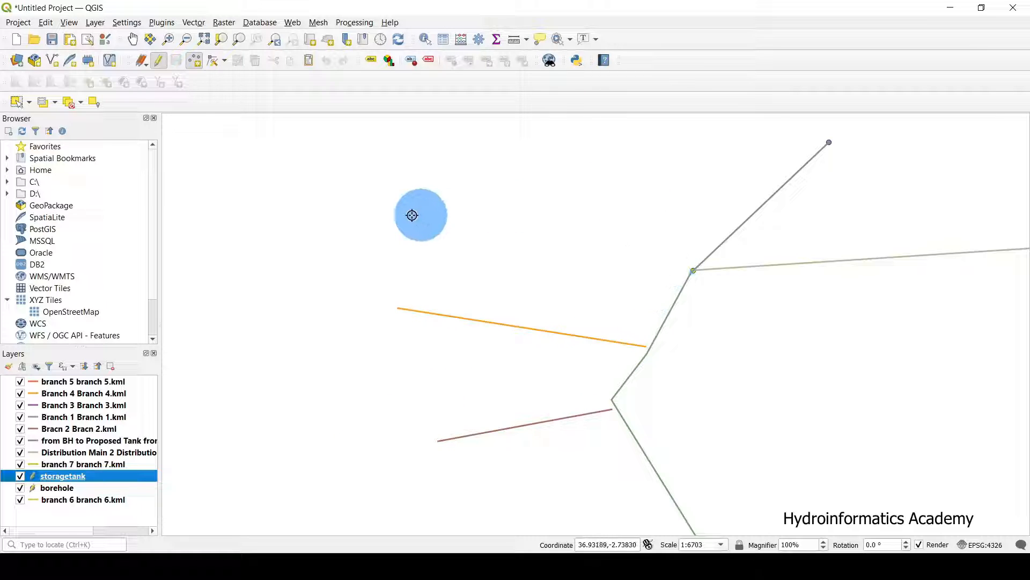
{"action": "scroll", "coordinate": [413, 215], "scroll_direction": "down", "scroll_amount": 1}
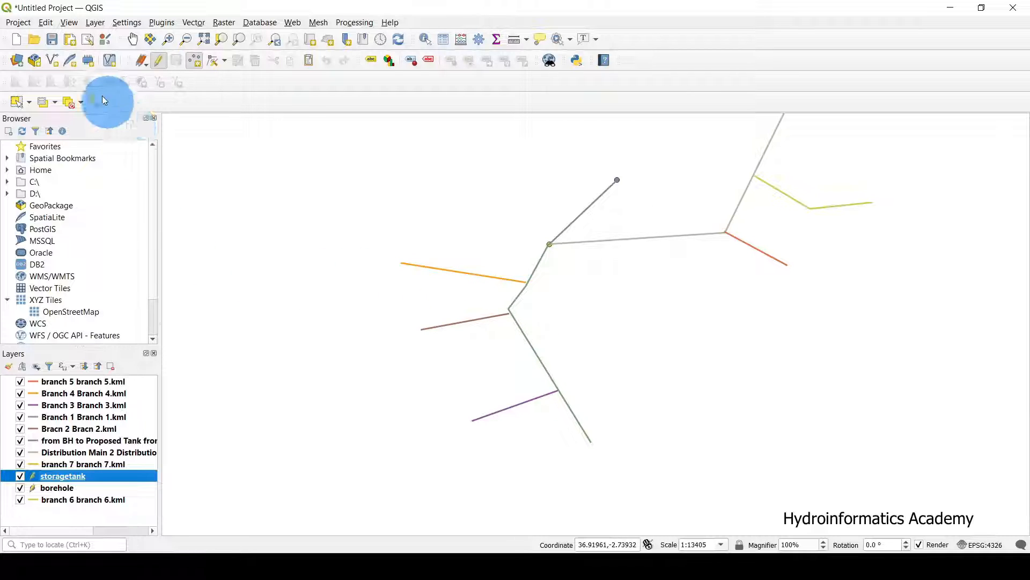
Create waterpoint.shp as a Point shapefile with id and a Text 'name' field.
{"action": "left_click", "coordinate": [53, 62]}
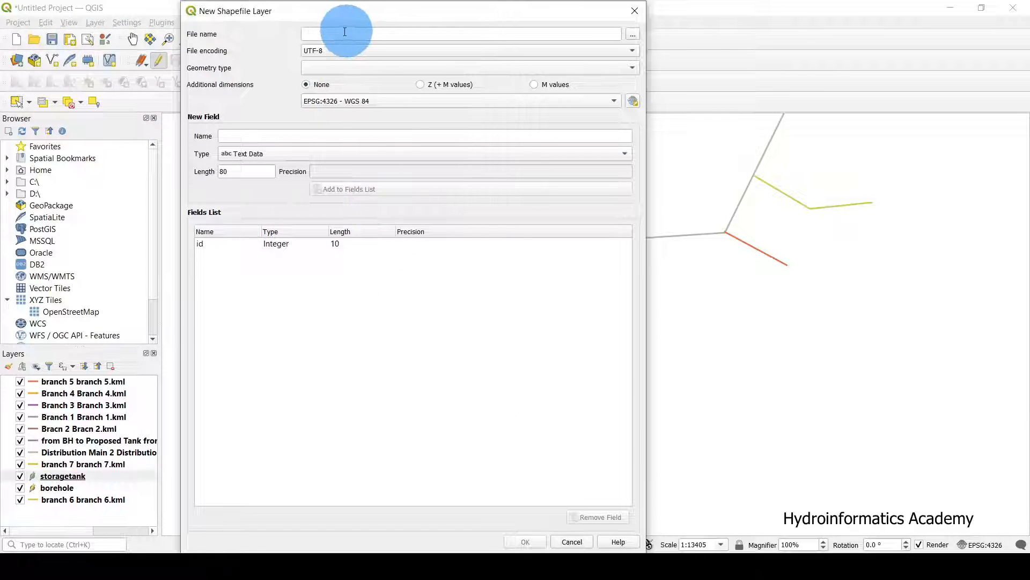
{"action": "left_click", "coordinate": [632, 34]}
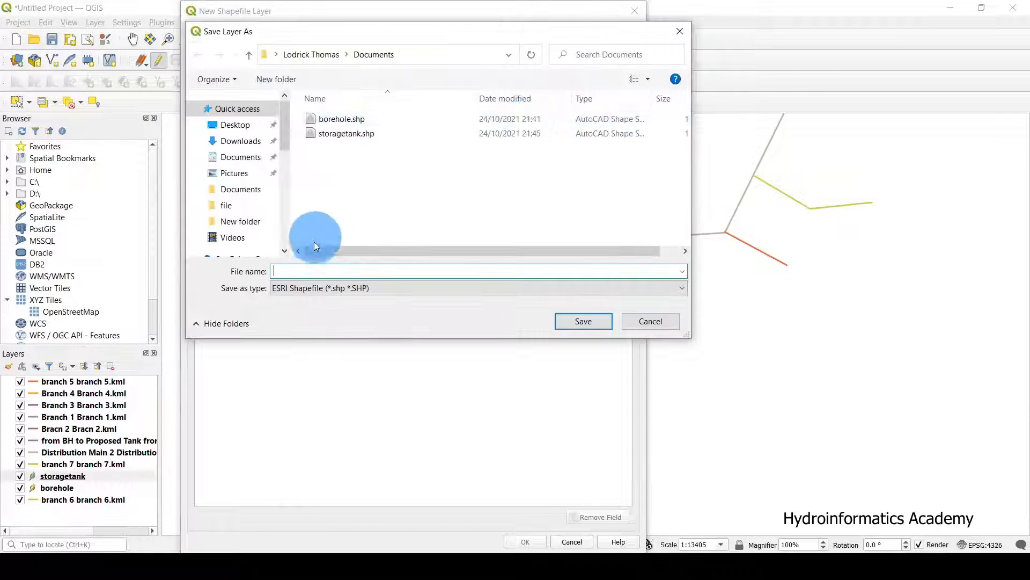
{"action": "type", "text": "water"}
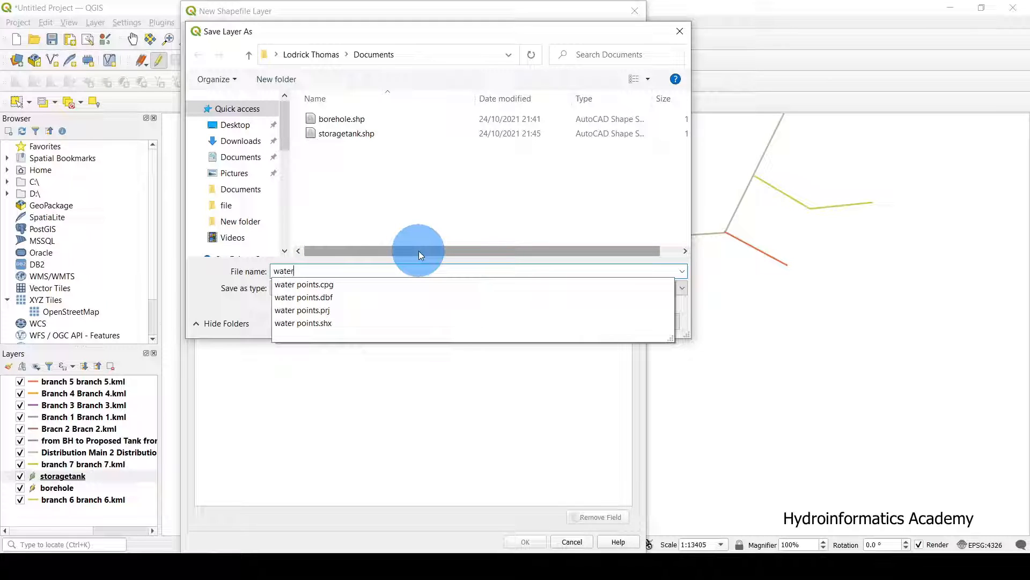
{"action": "type", "text": "point"}
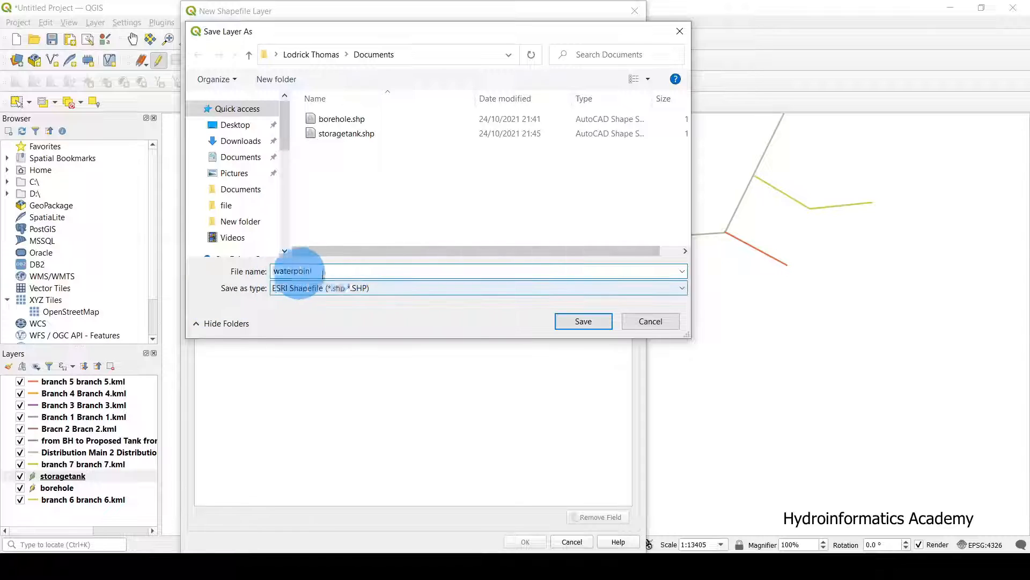
{"action": "left_click", "coordinate": [558, 322]}
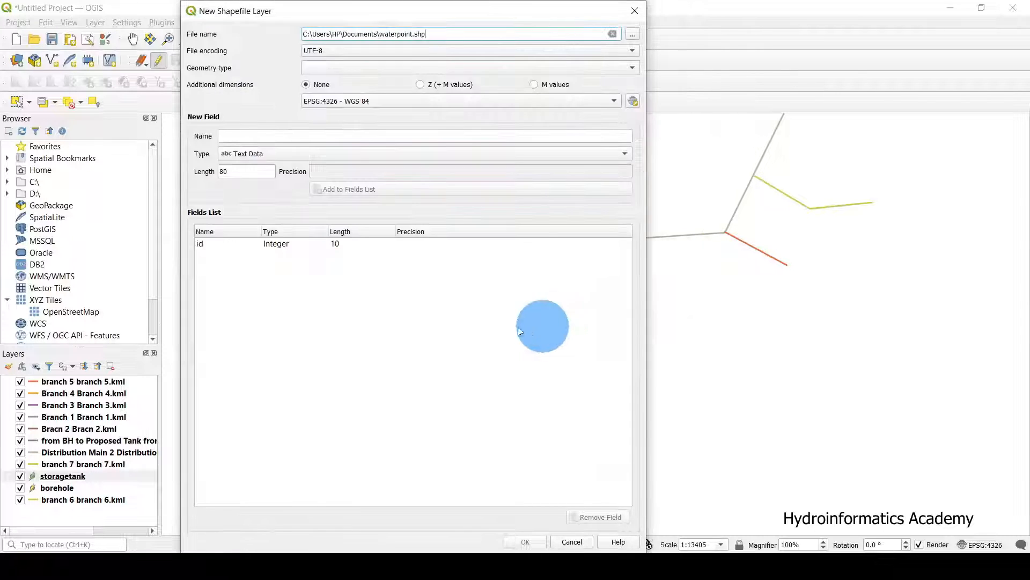
{"action": "left_click", "coordinate": [317, 68]}
{"action": "left_click", "coordinate": [347, 80]}
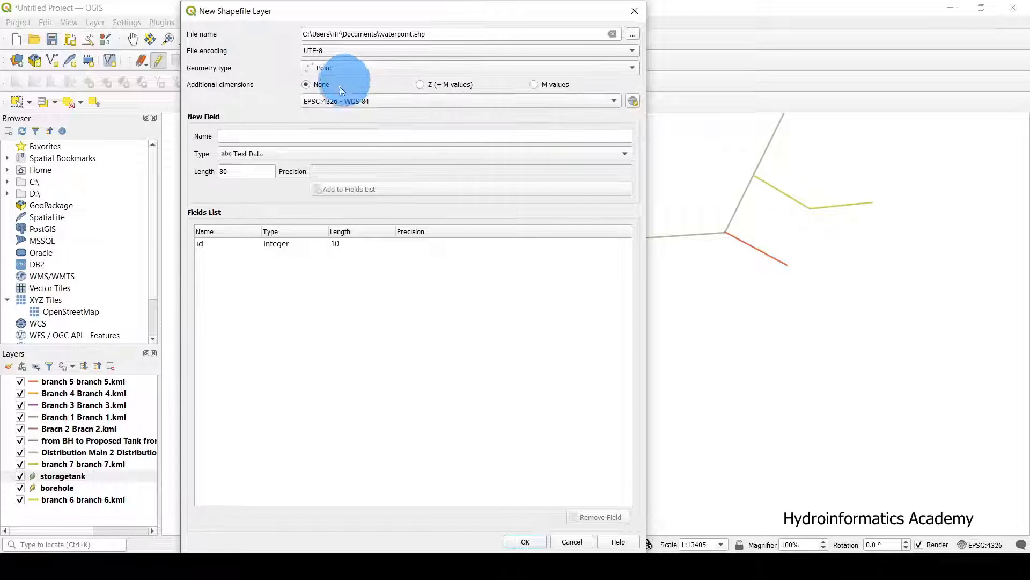
{"action": "left_click", "coordinate": [234, 134]}
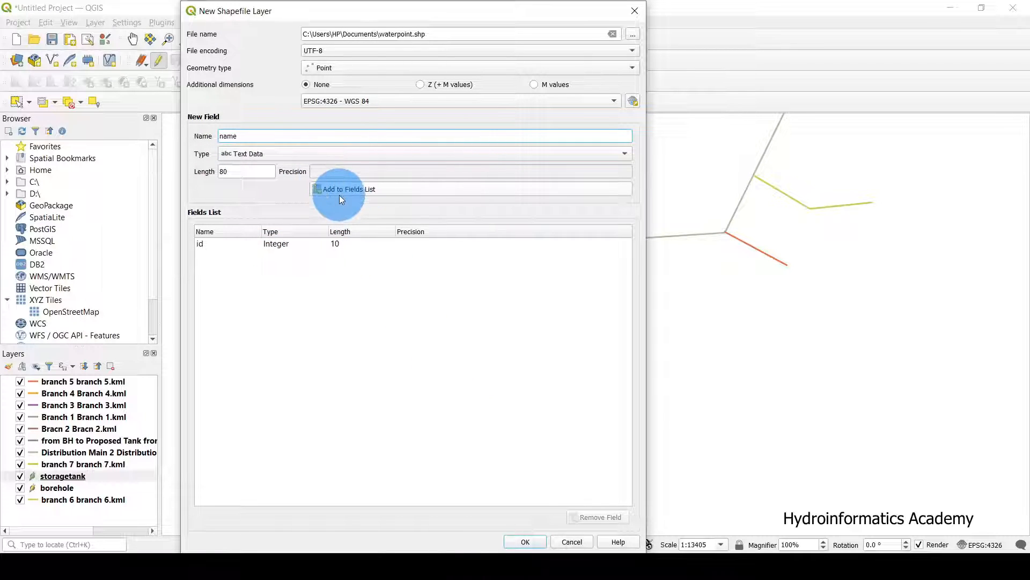
{"action": "left_click", "coordinate": [365, 189]}
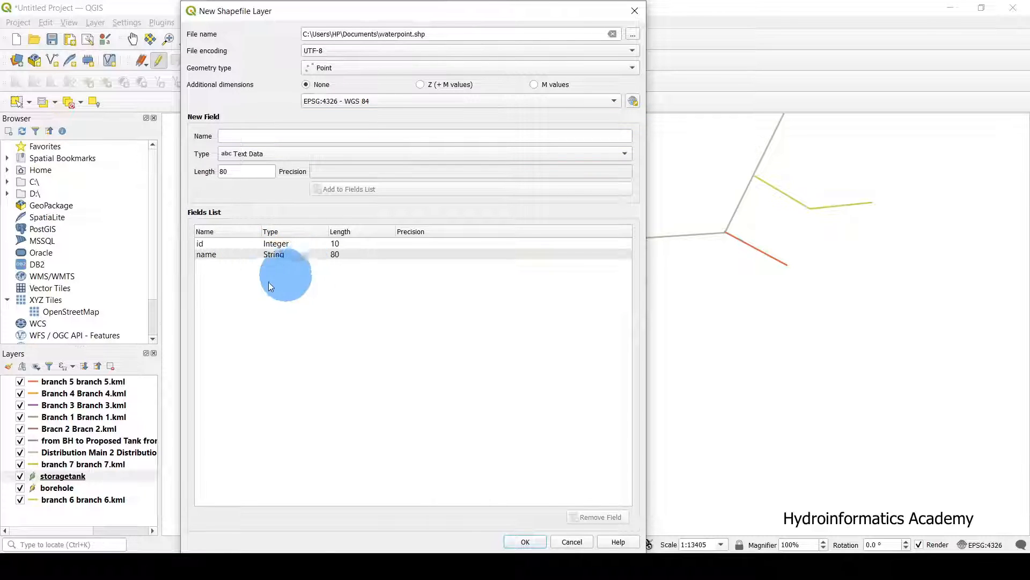
{"action": "left_click", "coordinate": [207, 241]}
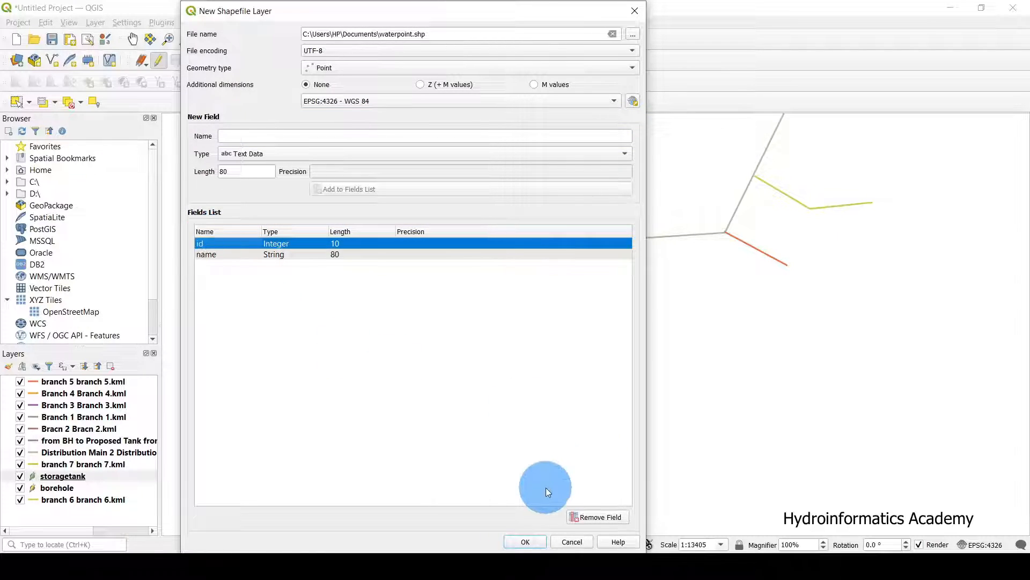
{"action": "left_click", "coordinate": [525, 541]}
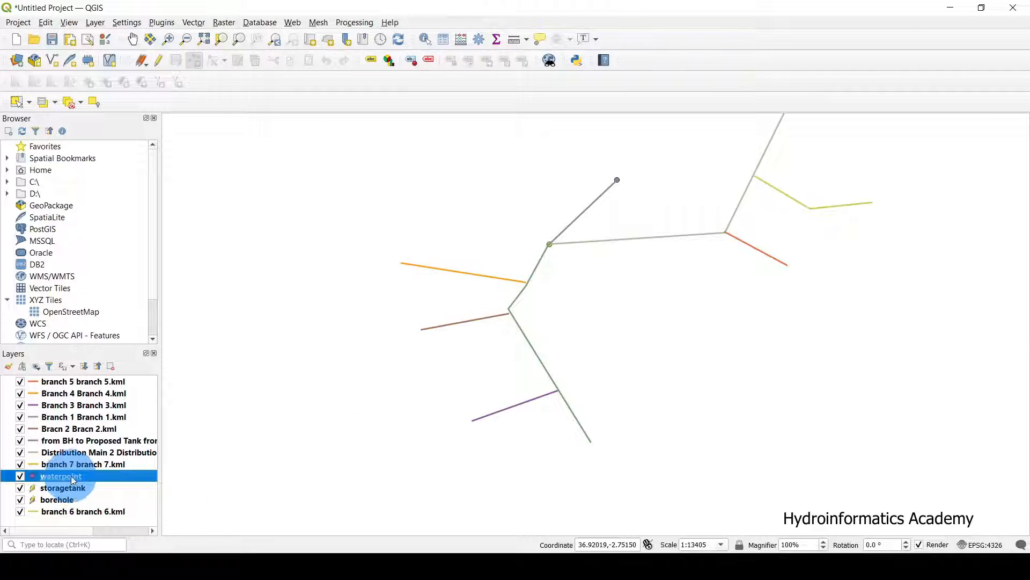
Make waterpoint the current layer, start editing it and switch to adding points.
{"action": "left_click", "coordinate": [104, 479]}
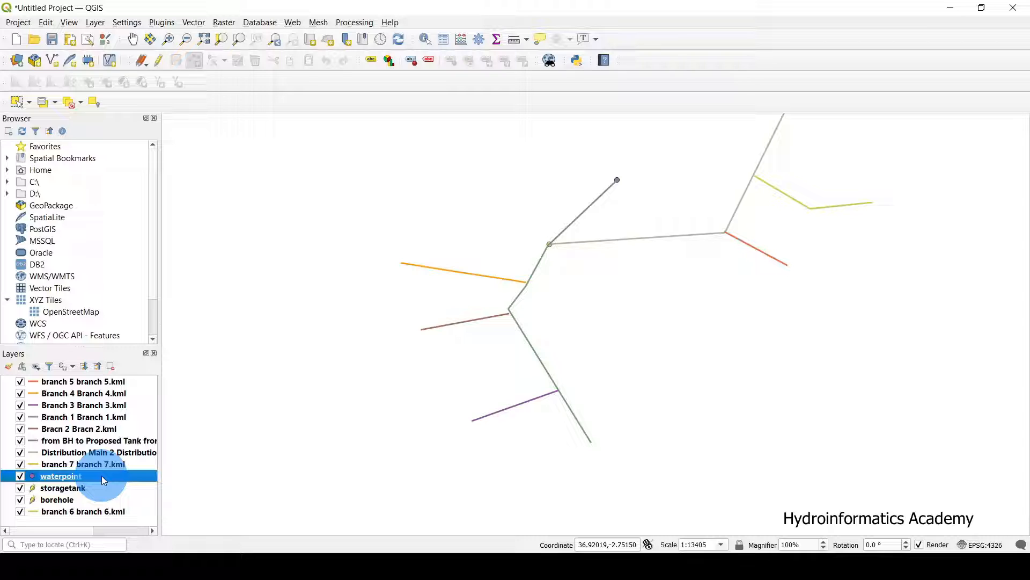
{"action": "left_click", "coordinate": [402, 263]}
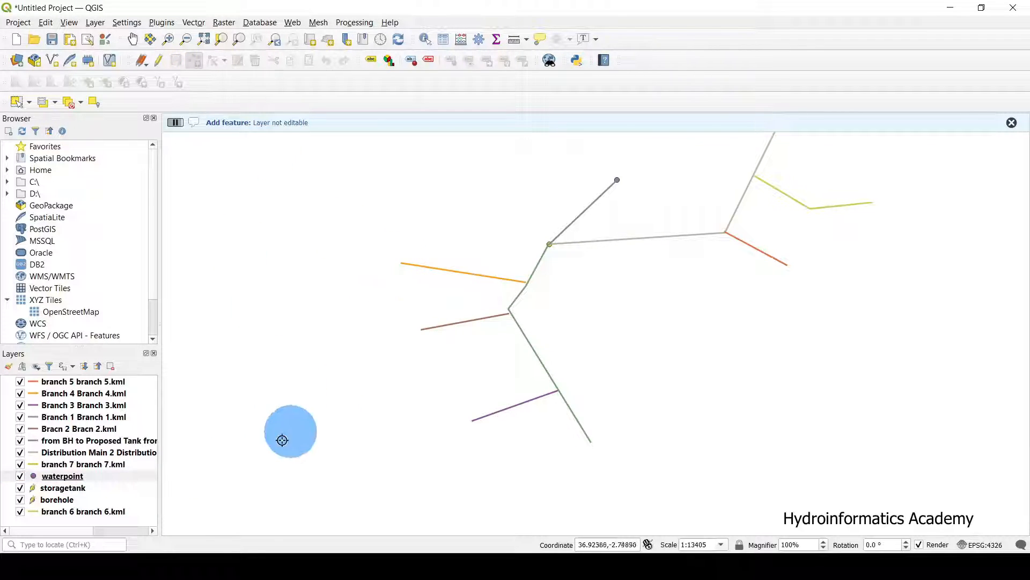
{"action": "left_click", "coordinate": [109, 480]}
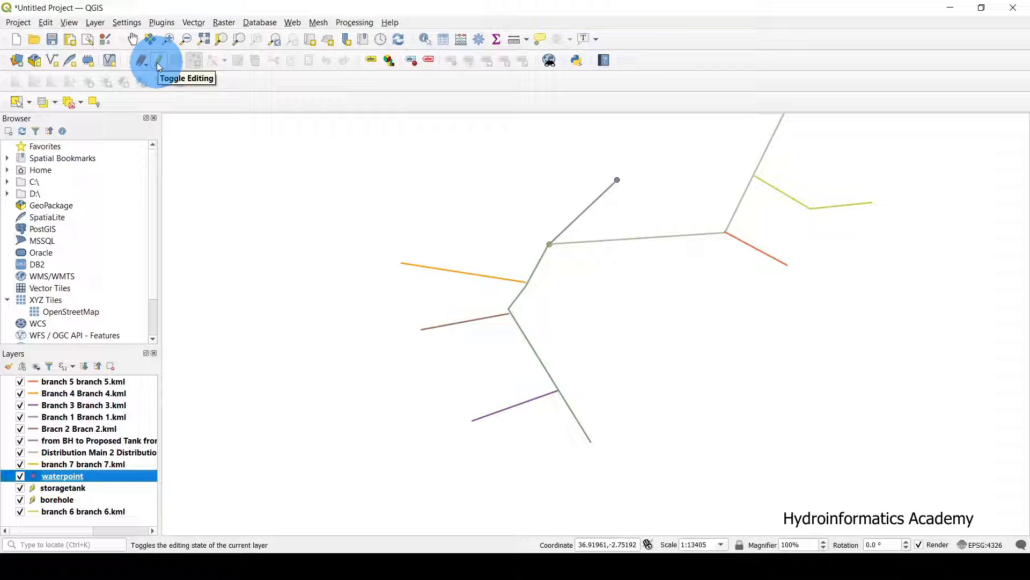
{"action": "left_click", "coordinate": [159, 64]}
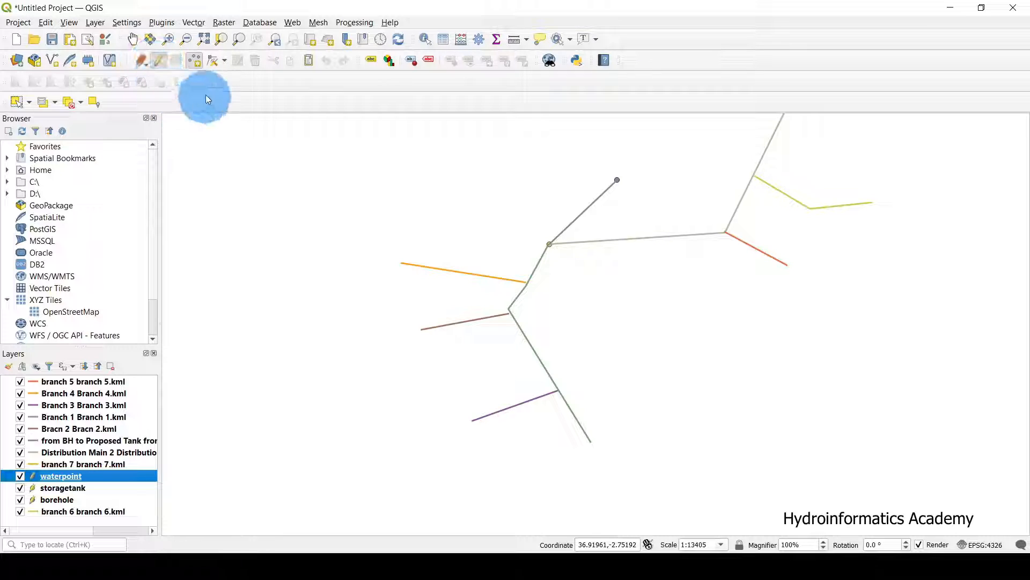
{"action": "left_click", "coordinate": [198, 62]}
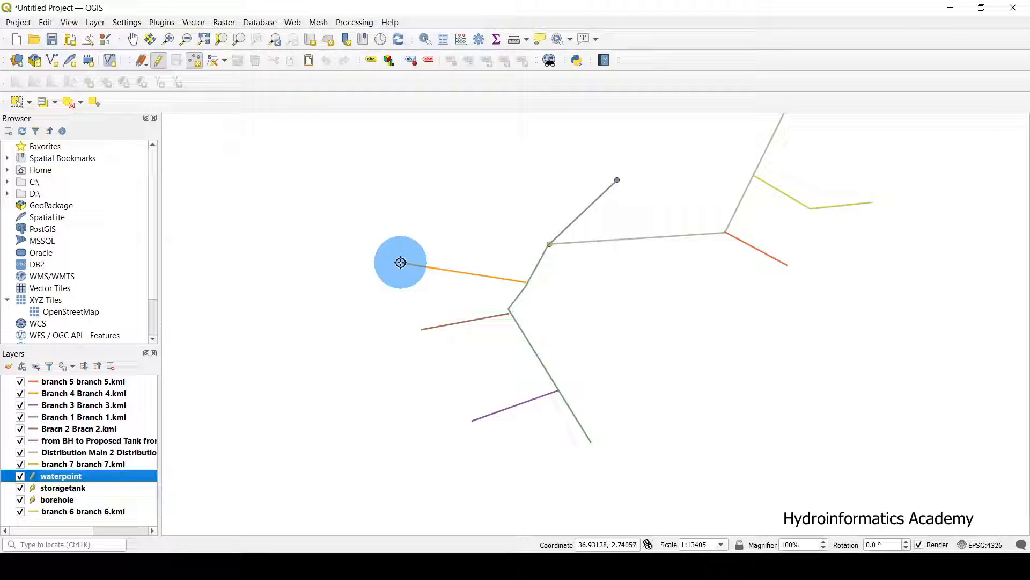
Add waterpoint id 1 named wp-1 at the orange branch's west end.
{"action": "left_click", "coordinate": [401, 262]}
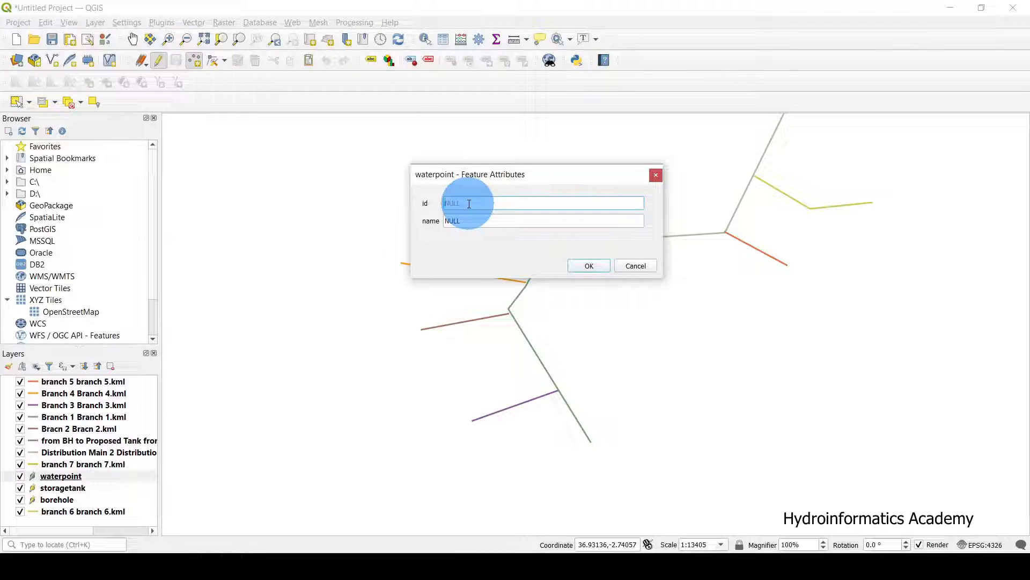
{"action": "type", "text": "1"}
{"action": "key", "text": "Tab"}
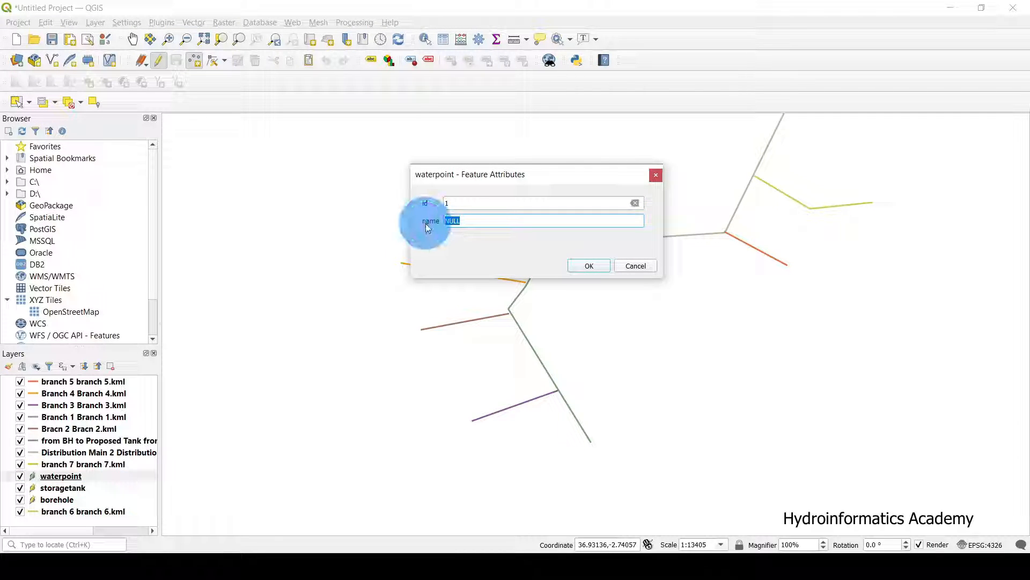
{"action": "type", "text": "wp-a"}
{"action": "key", "text": "BackSpace"}
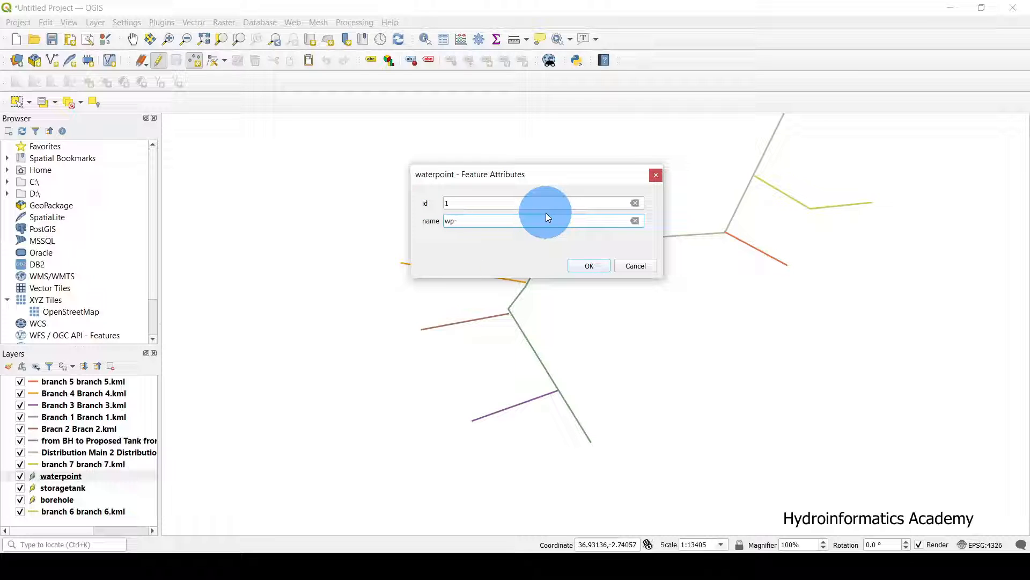
{"action": "type", "text": "1"}
{"action": "left_click_drag", "start_coordinate": [483, 218], "coordinate": [383, 221]}
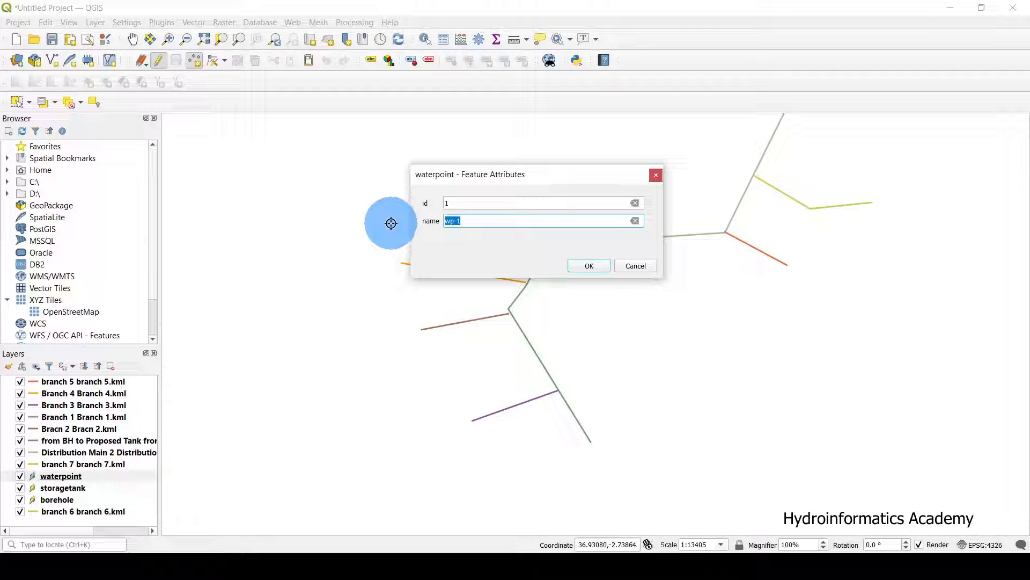
{"action": "left_click", "coordinate": [590, 266]}
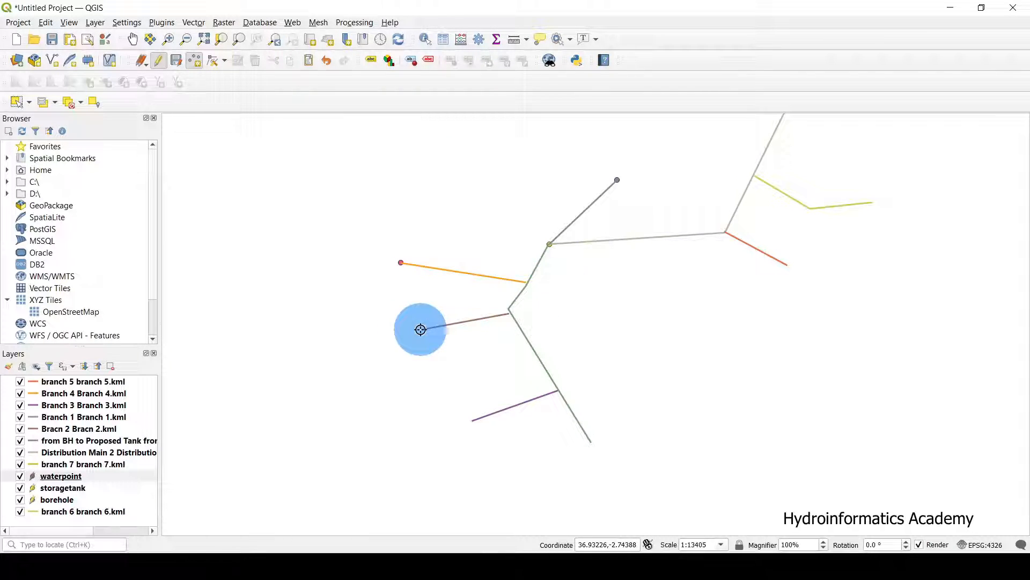
Add waterpoint id 2 named wp-2 at the brown branch's west end.
{"action": "left_click", "coordinate": [420, 329]}
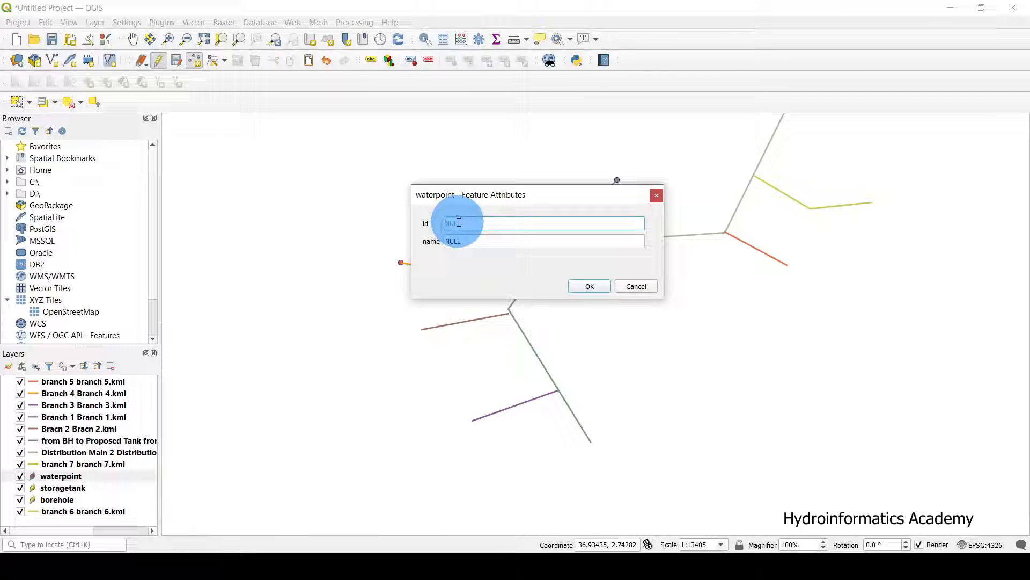
{"action": "type", "text": "2"}
{"action": "left_click", "coordinate": [459, 241]}
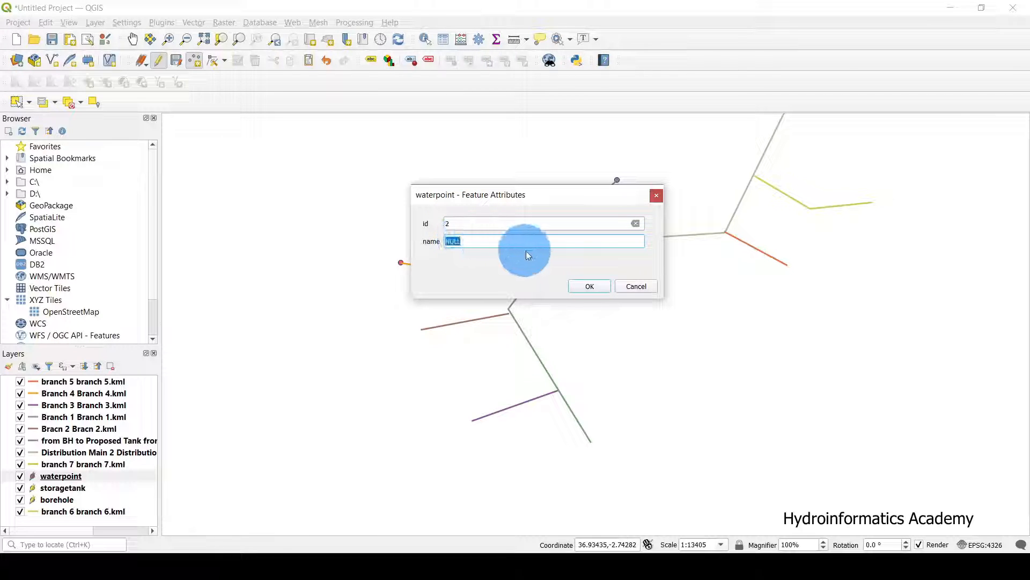
{"action": "type", "text": "wp-1"}
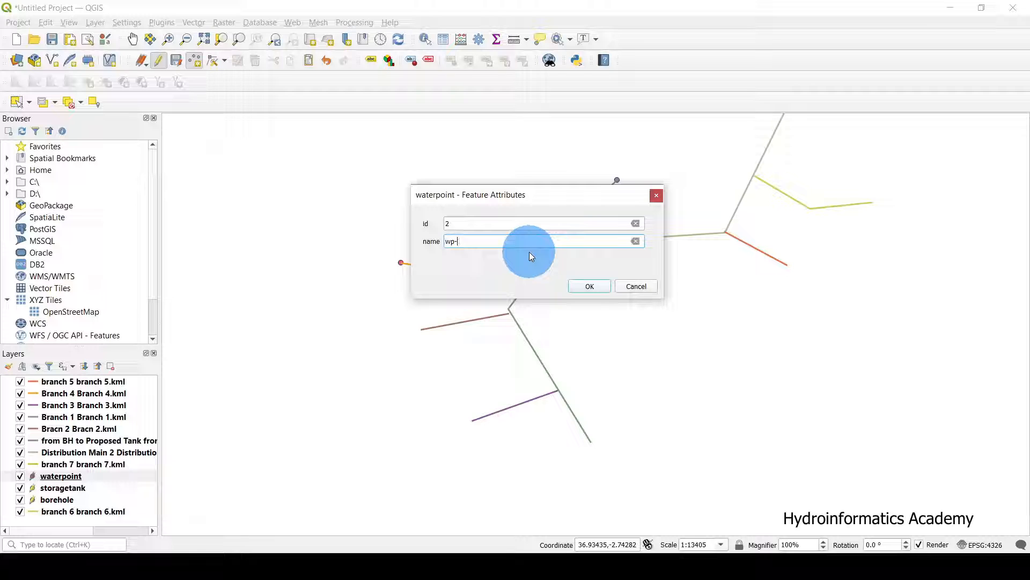
{"action": "key", "text": "BackSpace"}
{"action": "type", "text": "2"}
{"action": "left_click_drag", "start_coordinate": [488, 241], "coordinate": [393, 245]}
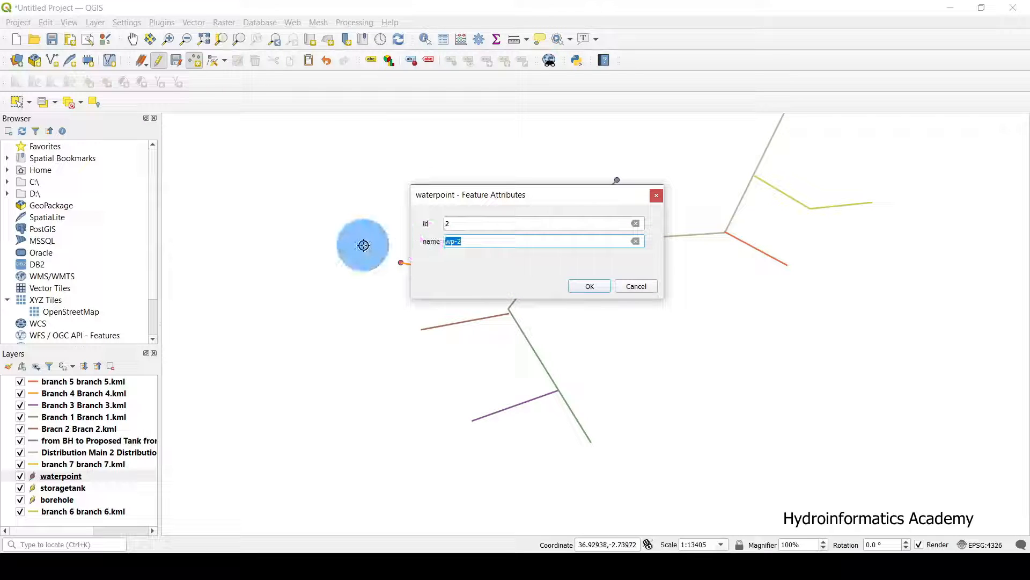
{"action": "left_click", "coordinate": [590, 286]}
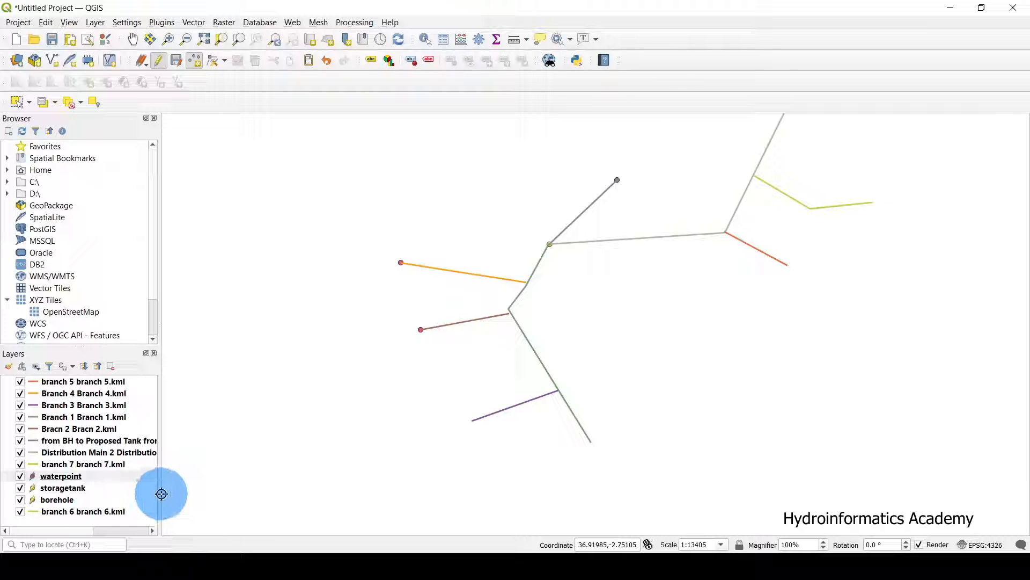
Add a waterpoint at the purple branch's end and accept its attributes.
{"action": "left_click", "coordinate": [122, 480]}
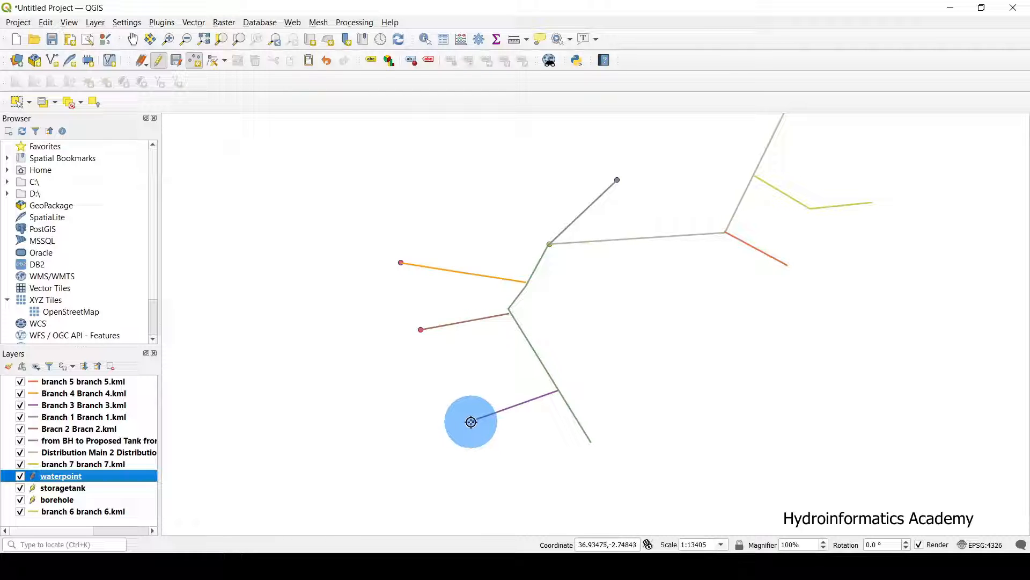
{"action": "left_click", "coordinate": [471, 422]}
{"action": "key", "text": "Return"}
{"action": "scroll", "coordinate": [517, 409], "scroll_direction": "down", "scroll_amount": 1}
{"action": "scroll", "coordinate": [648, 339], "scroll_direction": "up", "scroll_amount": 1}
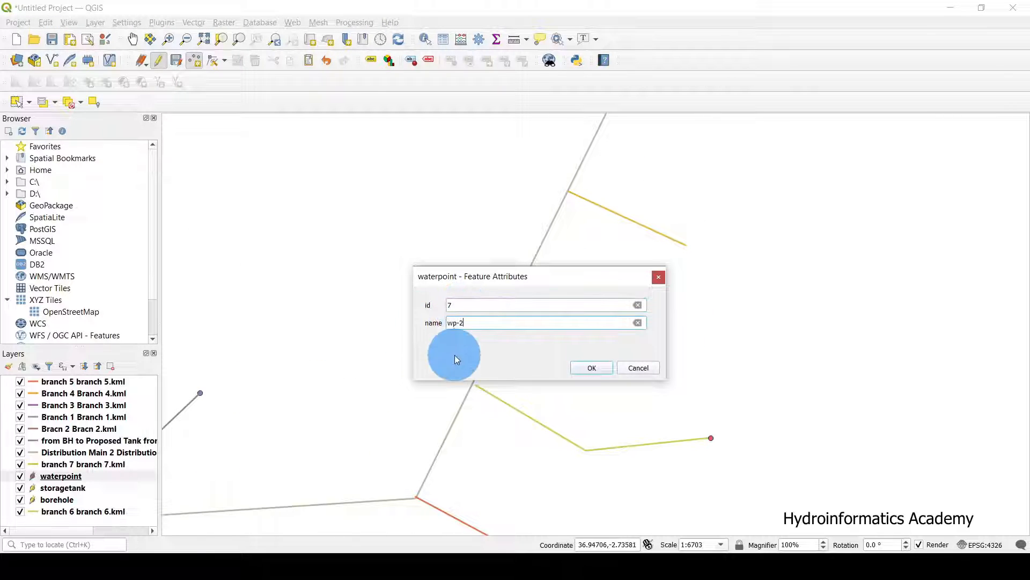
{"action": "key", "text": "Return"}
{"action": "scroll", "coordinate": [594, 482], "scroll_direction": "down", "scroll_amount": 1}
{"action": "scroll", "coordinate": [606, 302], "scroll_direction": "up", "scroll_amount": 1}
{"action": "scroll", "coordinate": [582, 333], "scroll_direction": "up", "scroll_amount": 1}
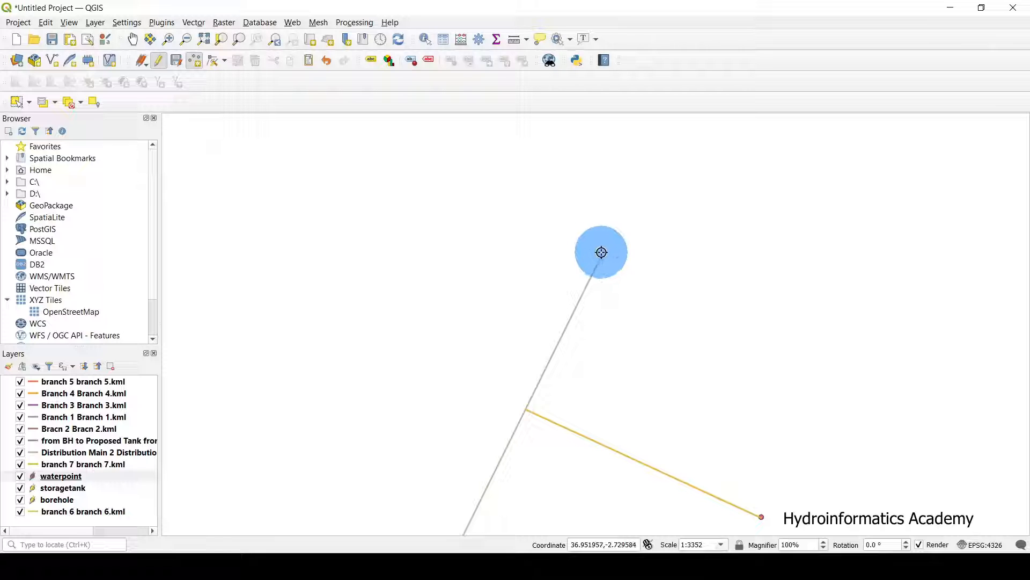
Add a waterpoint at the grey line's top end and save it.
{"action": "left_click", "coordinate": [595, 256]}
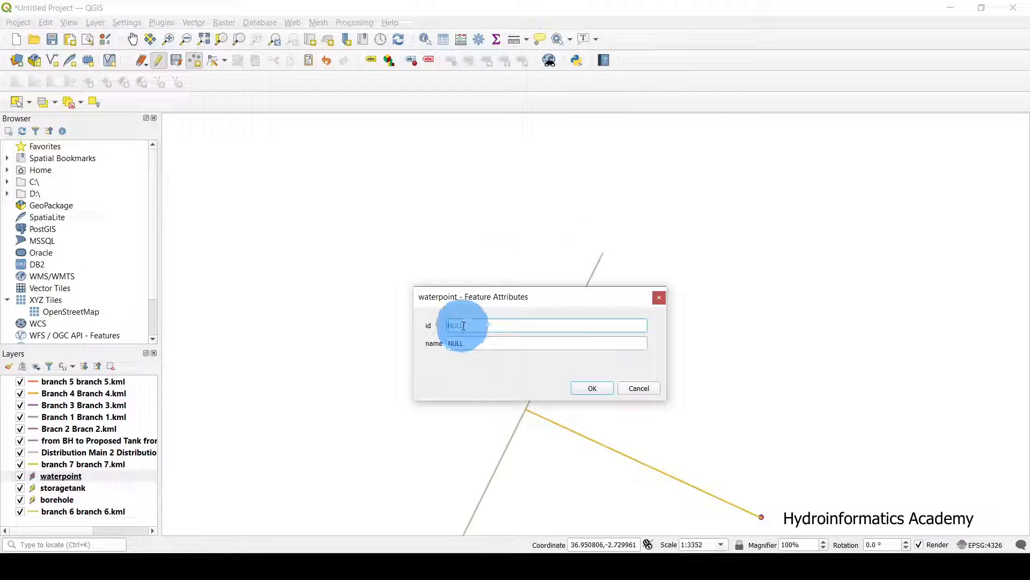
{"action": "left_click", "coordinate": [460, 342]}
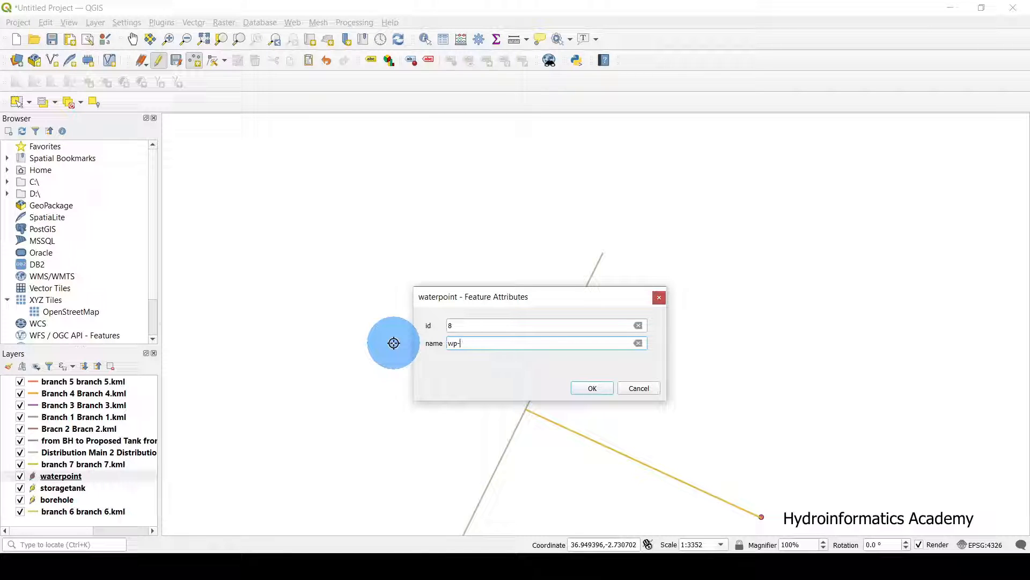
{"action": "left_click", "coordinate": [590, 388]}
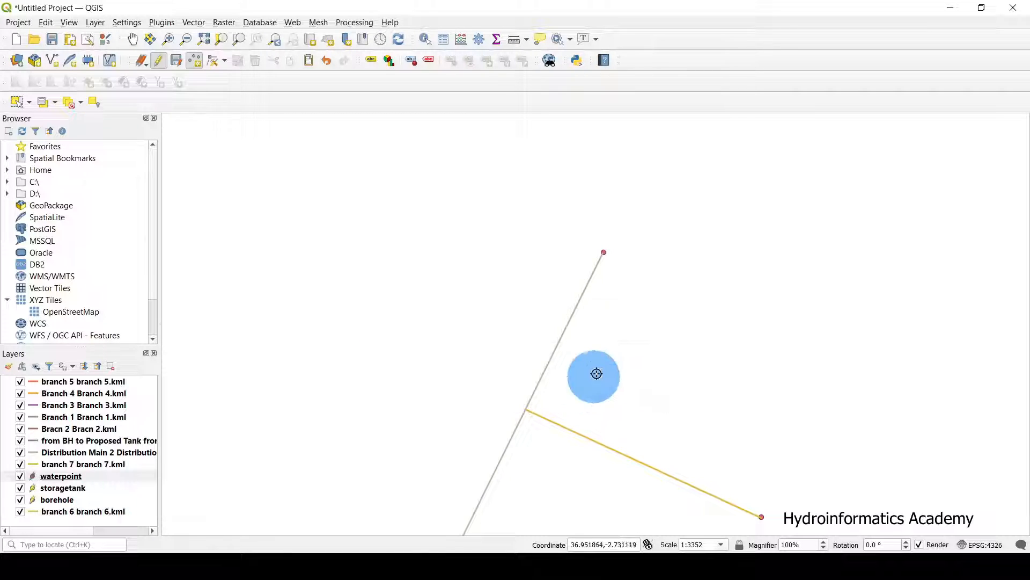
{"action": "scroll", "coordinate": [606, 155], "scroll_direction": "down", "scroll_amount": 1}
{"action": "scroll", "coordinate": [605, 156], "scroll_direction": "down", "scroll_amount": 1}
{"action": "scroll", "coordinate": [419, 256], "scroll_direction": "down", "scroll_amount": 1}
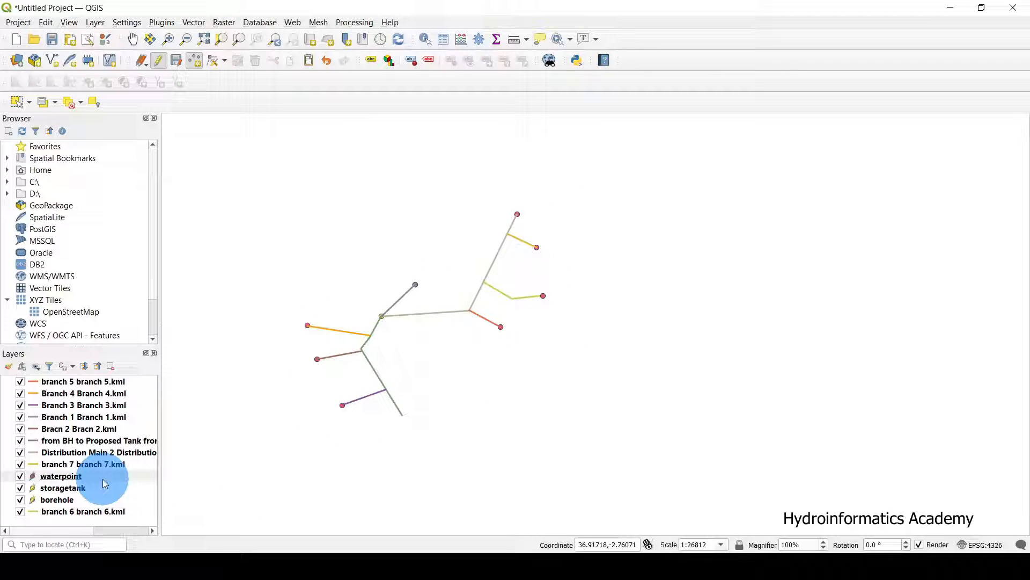
Hide and reshow the waterpoint layer to check every branch end, then switch to Google Earth Pro.
{"action": "left_click", "coordinate": [27, 477]}
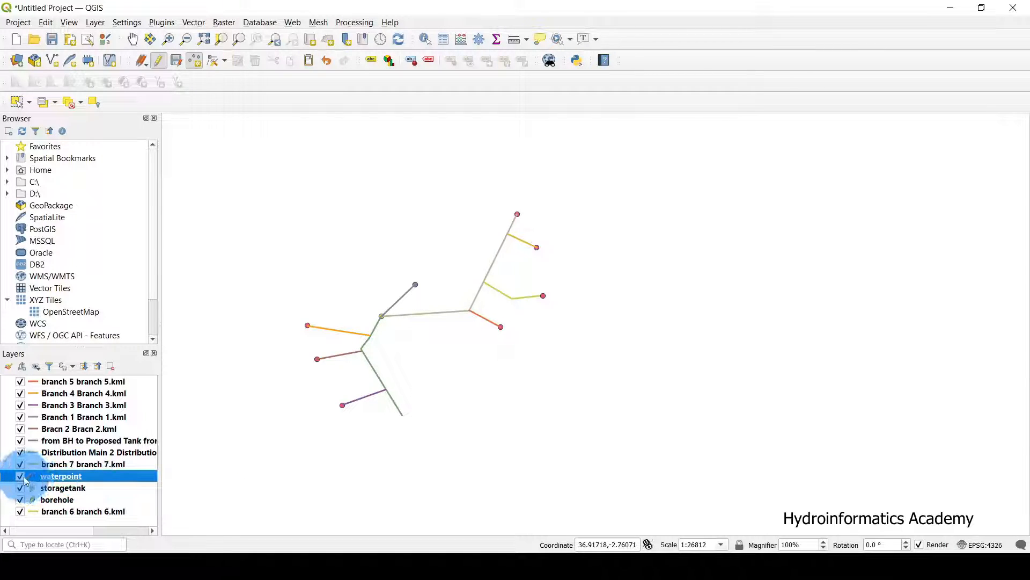
{"action": "left_click", "coordinate": [19, 476]}
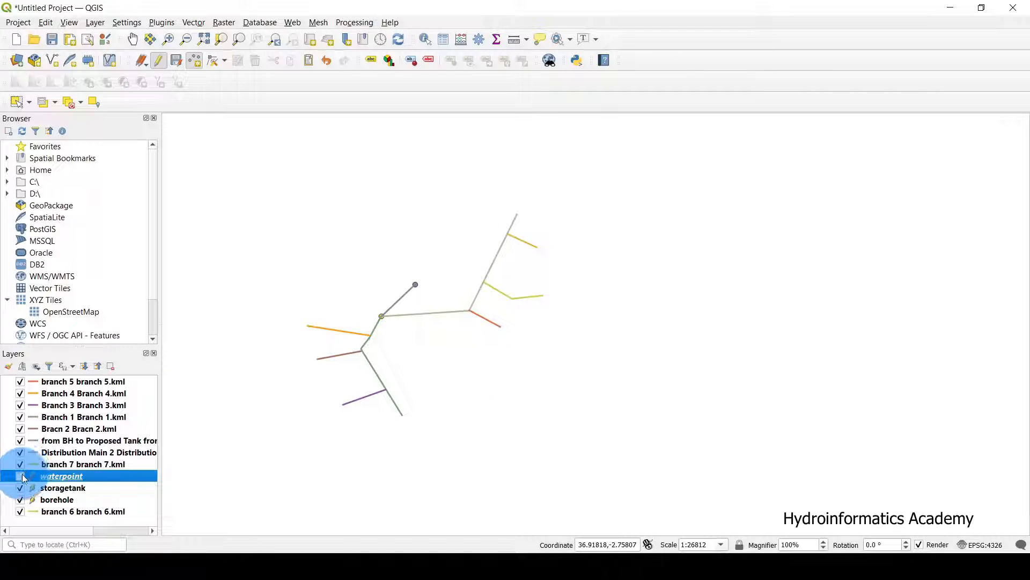
{"action": "left_click", "coordinate": [21, 476]}
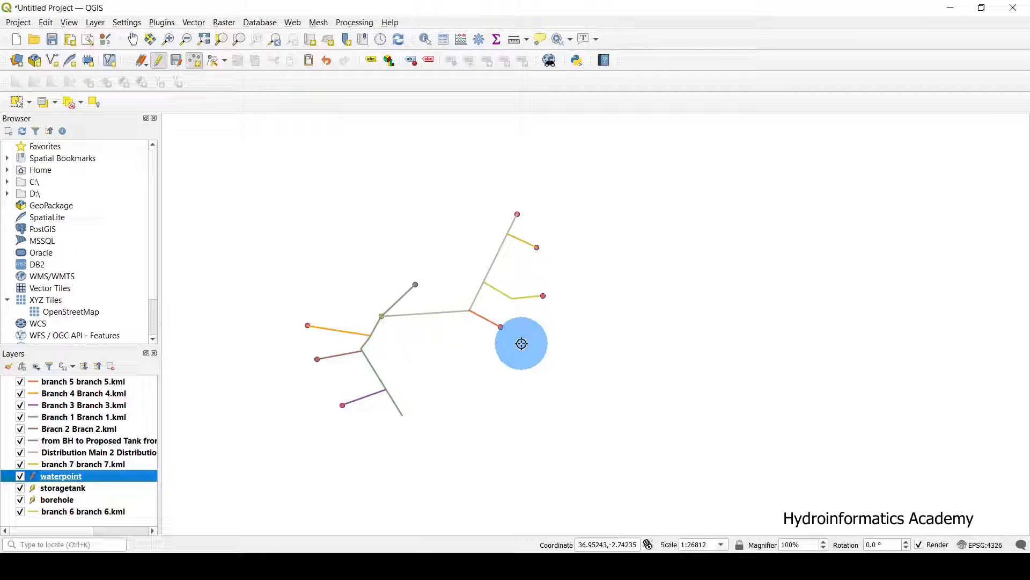
{"action": "scroll", "coordinate": [337, 352], "scroll_direction": "up", "scroll_amount": 1}
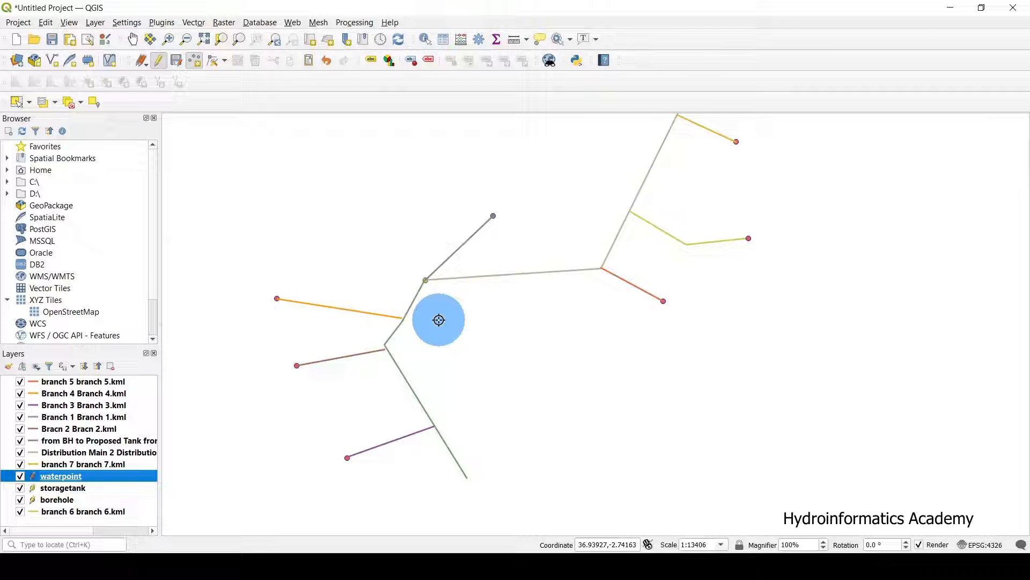
{"action": "scroll", "coordinate": [403, 358], "scroll_direction": "down", "scroll_amount": 1}
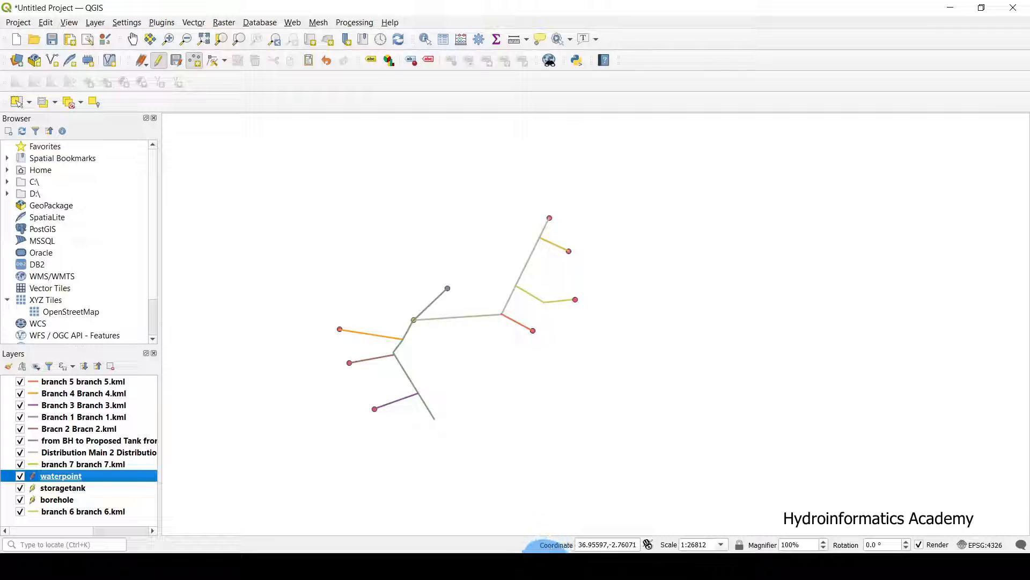
{"action": "left_click", "coordinate": [545, 548]}
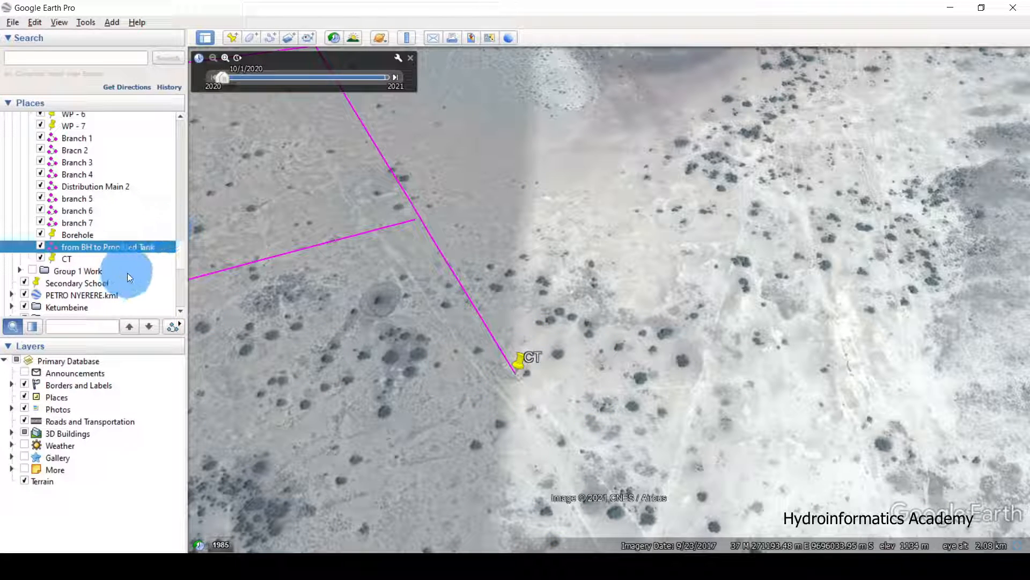
Delete the existing CT placemark.
{"action": "left_click", "coordinate": [41, 258]}
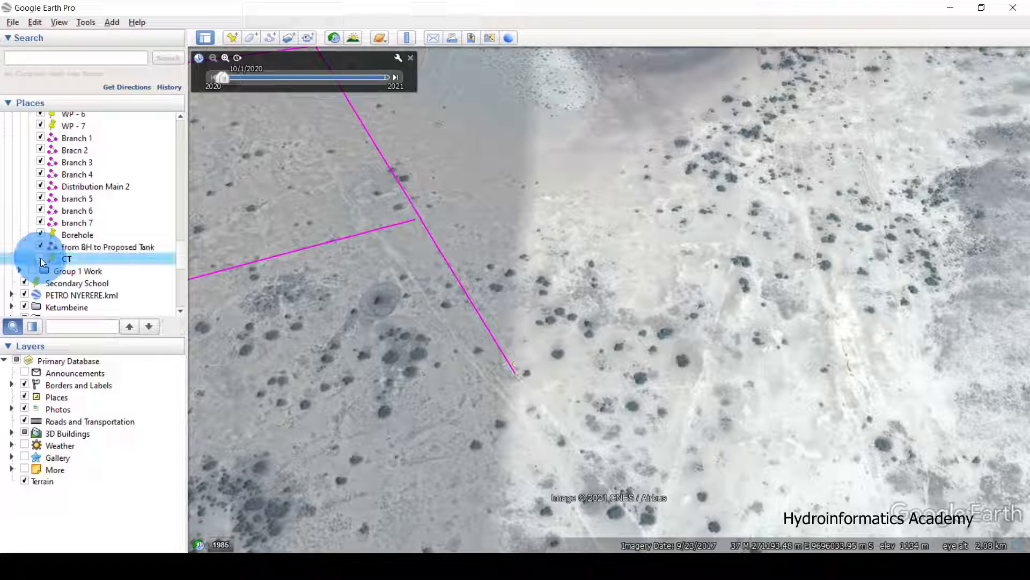
{"action": "key", "text": "Delete"}
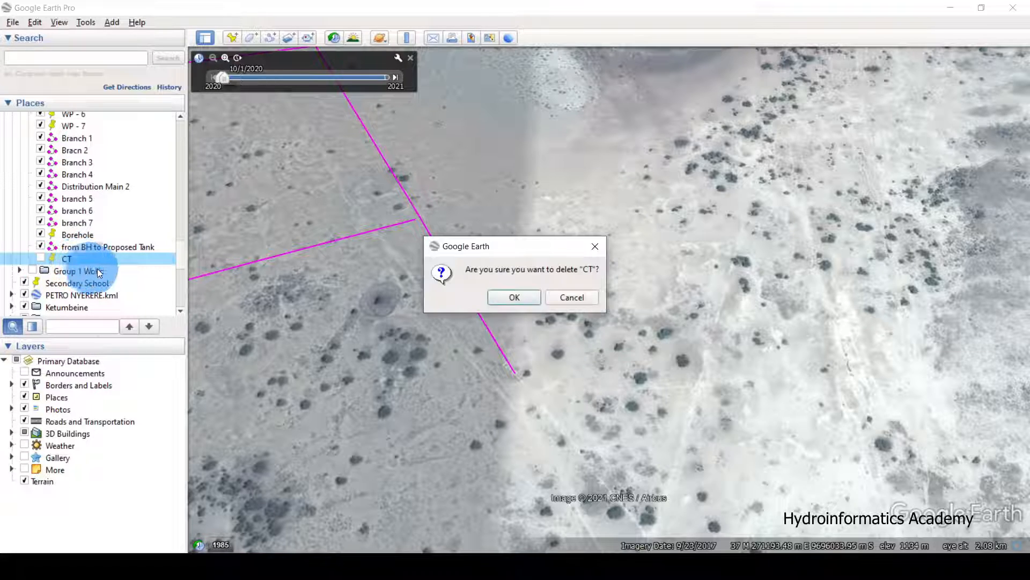
{"action": "left_click", "coordinate": [533, 303]}
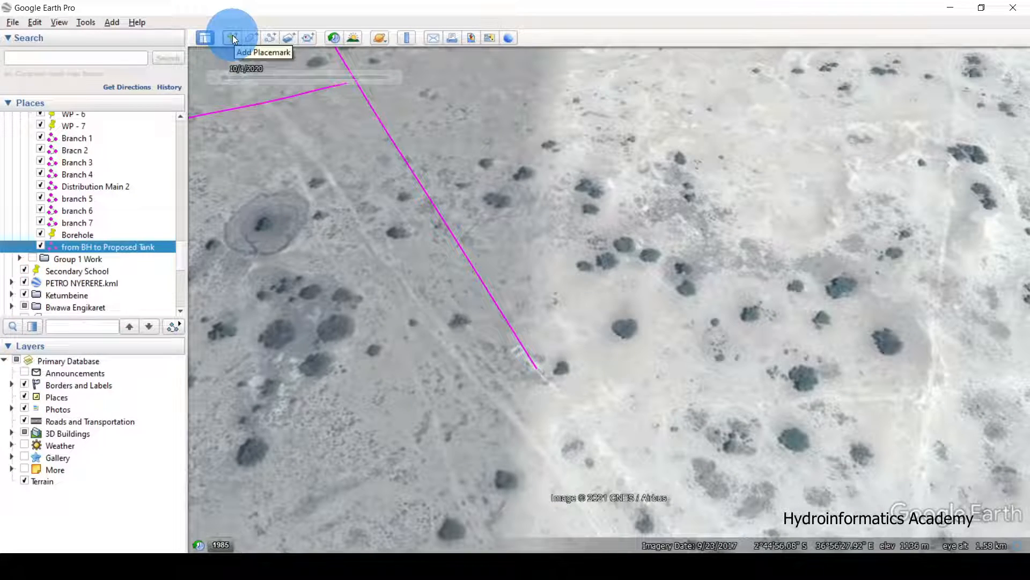
Add a new placemark named CT at the magenta line's lower end.
{"action": "left_click", "coordinate": [233, 37]}
{"action": "left_click_drag", "start_coordinate": [612, 289], "coordinate": [543, 378]}
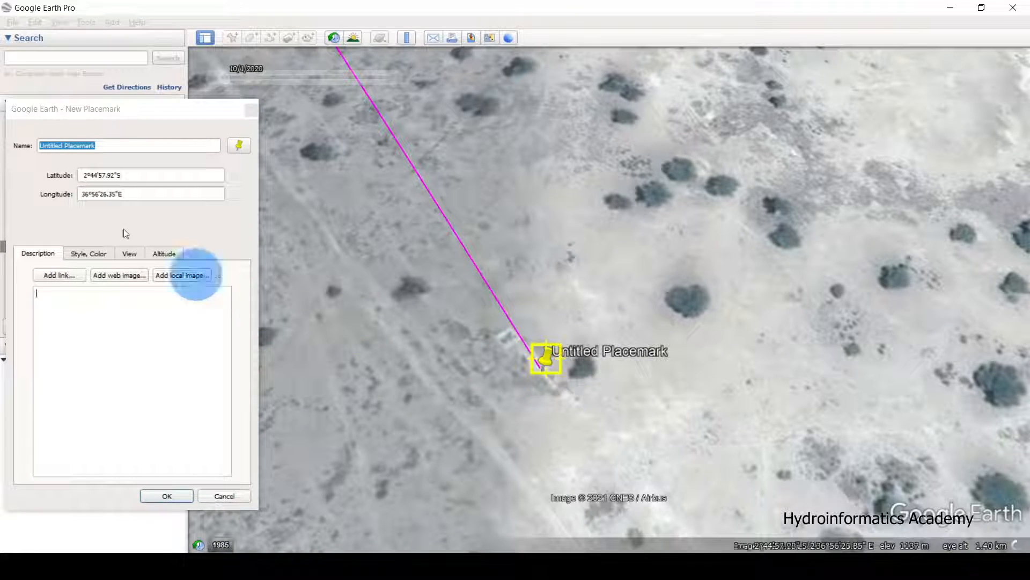
{"action": "left_click_drag", "start_coordinate": [111, 111], "coordinate": [198, 150]}
{"action": "left_click", "coordinate": [322, 148]}
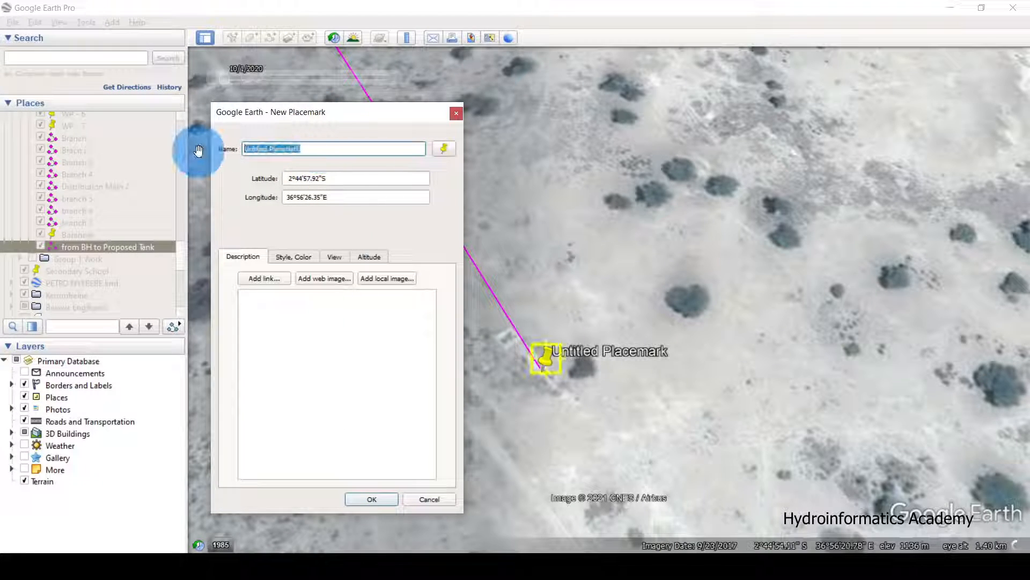
{"action": "type", "text": "CT"}
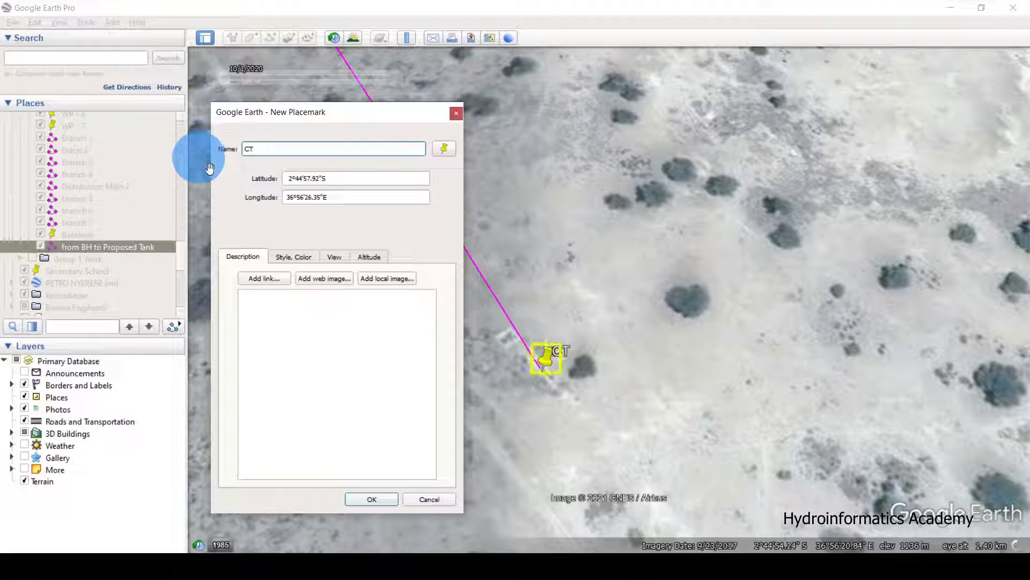
{"action": "left_click", "coordinate": [372, 498]}
{"action": "scroll", "coordinate": [536, 369], "scroll_direction": "up", "scroll_amount": 2}
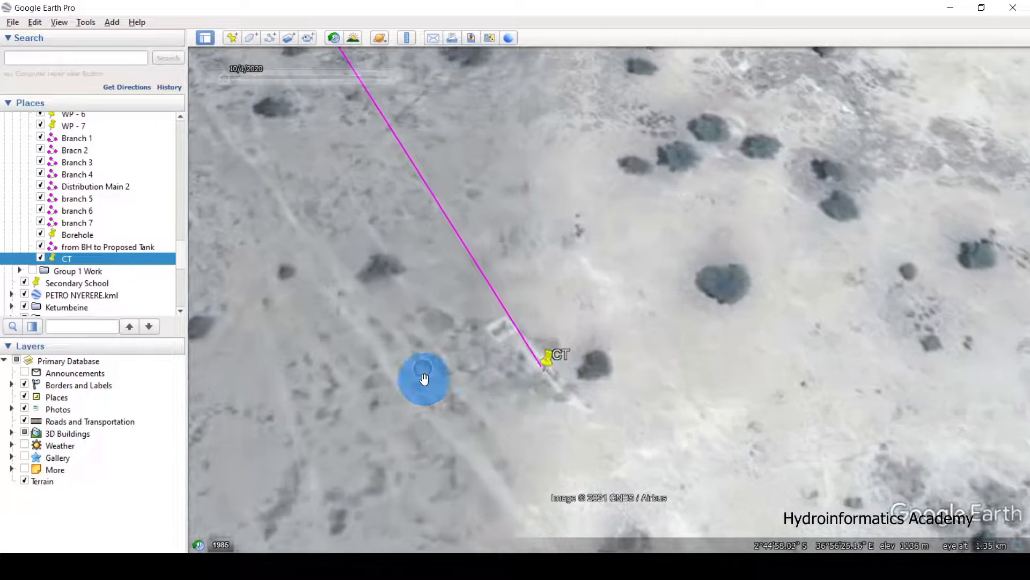
{"action": "scroll", "coordinate": [424, 379], "scroll_direction": "up", "scroll_amount": 3}
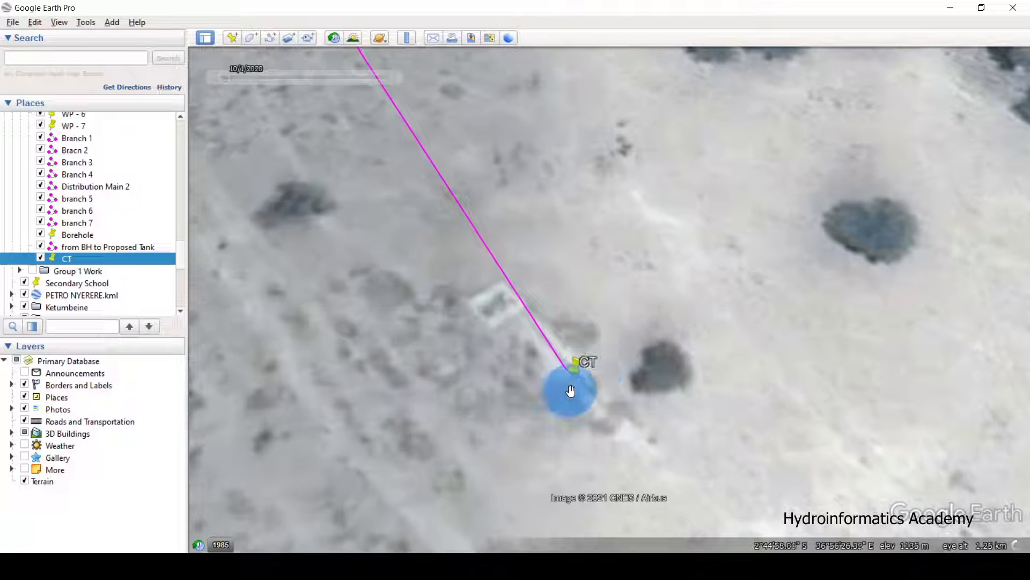
Zoom in and nudge the CT pin onto the magenta line's end through its Properties.
{"action": "scroll", "coordinate": [550, 378], "scroll_direction": "up", "scroll_amount": 1}
{"action": "scroll", "coordinate": [567, 380], "scroll_direction": "up", "scroll_amount": 1}
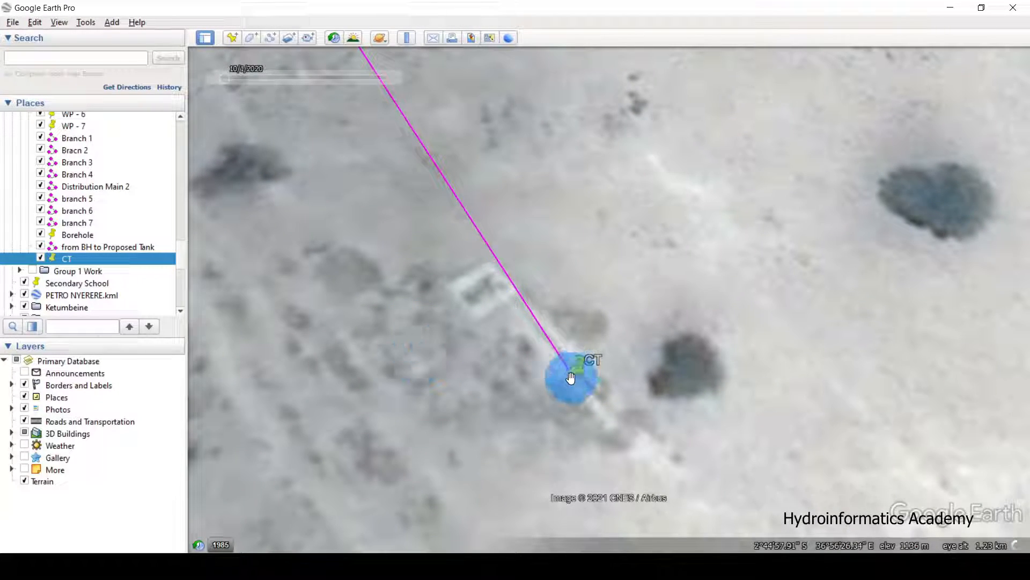
{"action": "right_click", "coordinate": [88, 262]}
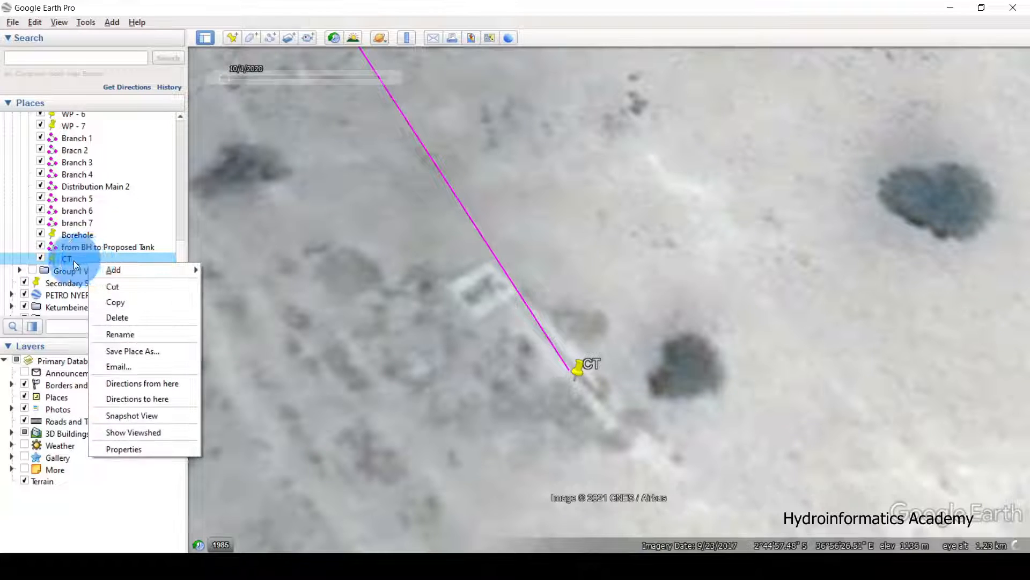
{"action": "left_click", "coordinate": [151, 446]}
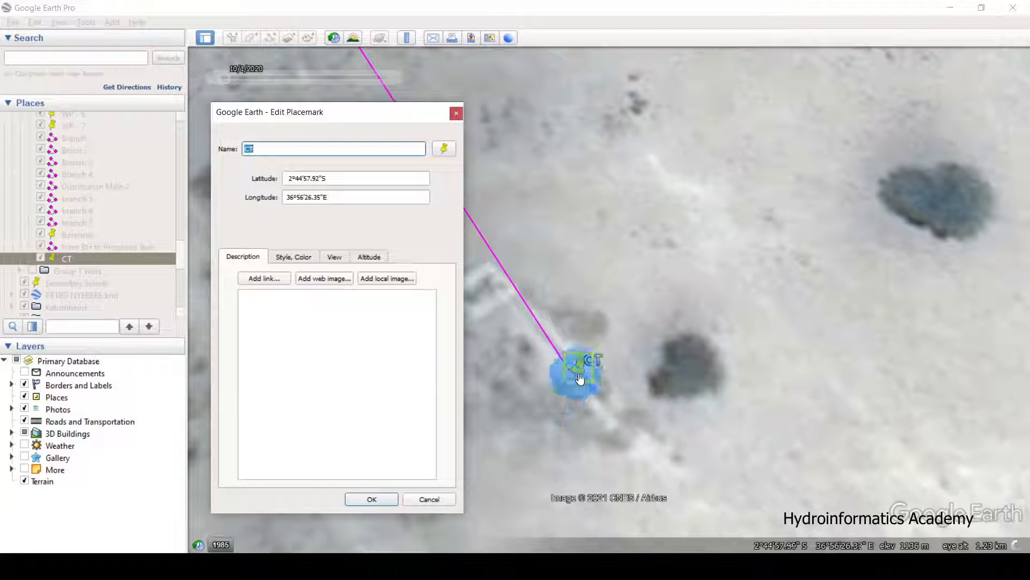
{"action": "left_click_drag", "start_coordinate": [574, 375], "coordinate": [571, 370]}
{"action": "left_click", "coordinate": [258, 146]}
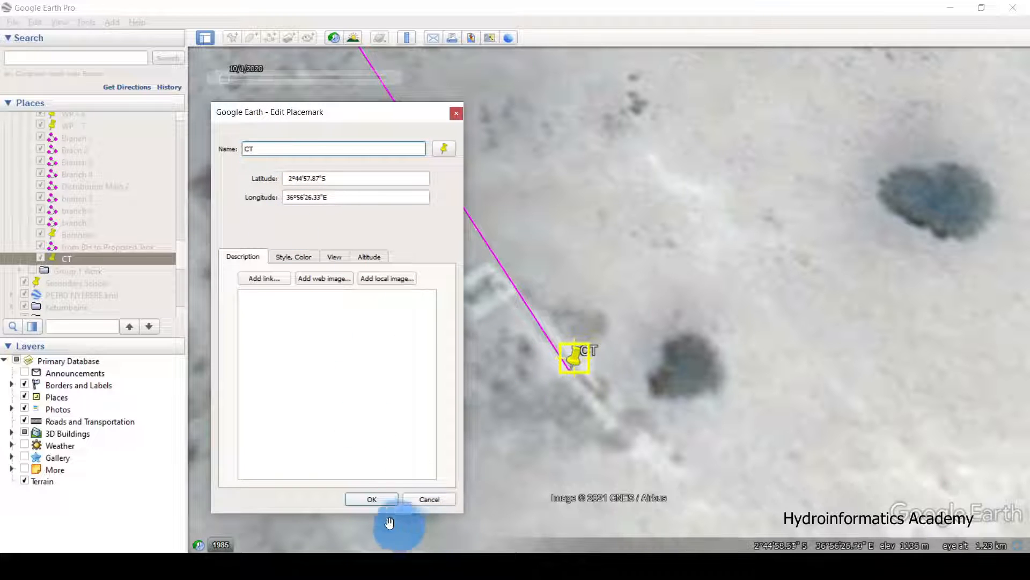
{"action": "left_click", "coordinate": [371, 499]}
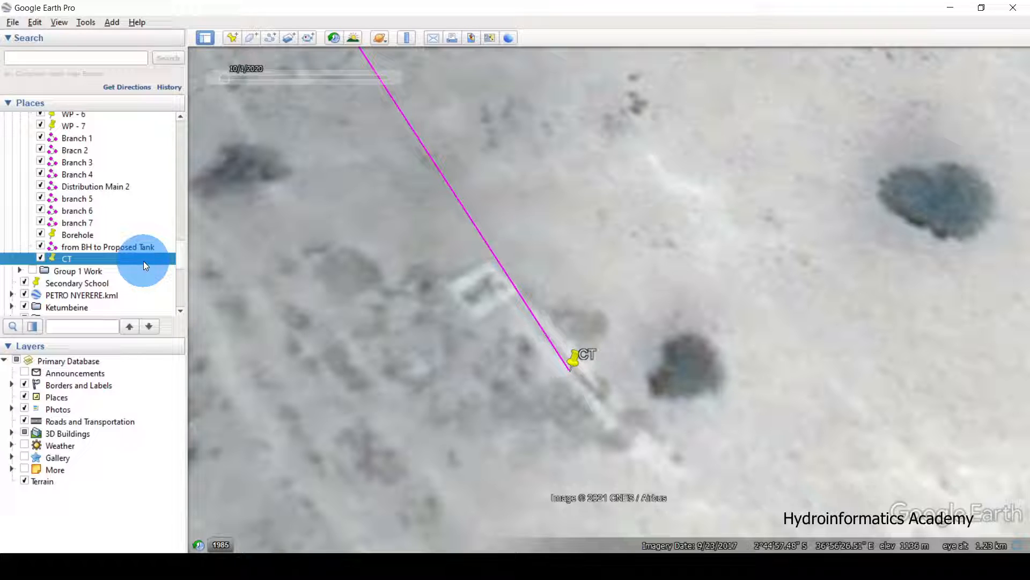
Save the CT placemark as CTPOINT.kml in the New folder.
{"action": "right_click", "coordinate": [110, 260]}
{"action": "left_click", "coordinate": [161, 347]}
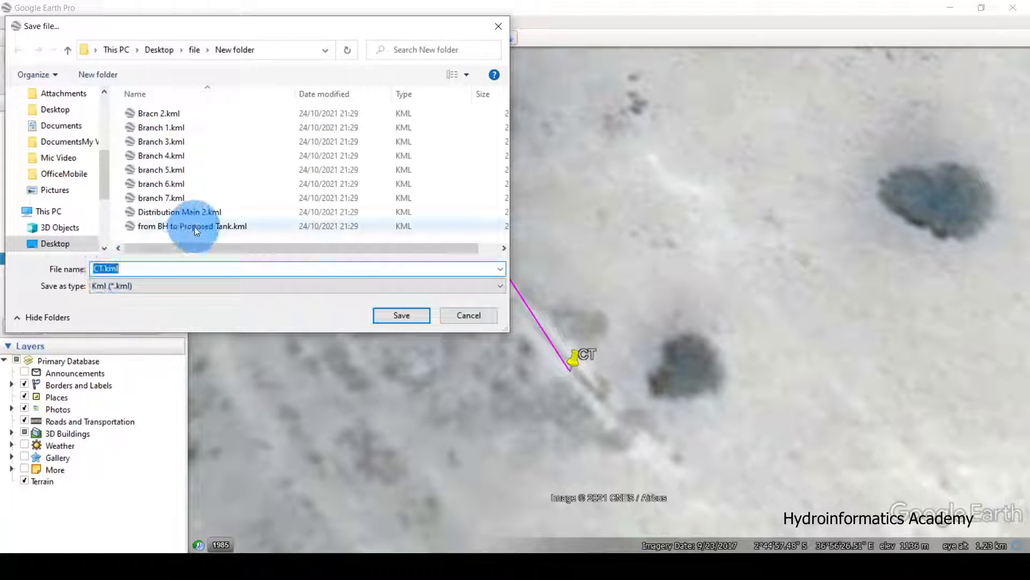
{"action": "type", "text": "CTPOINT"}
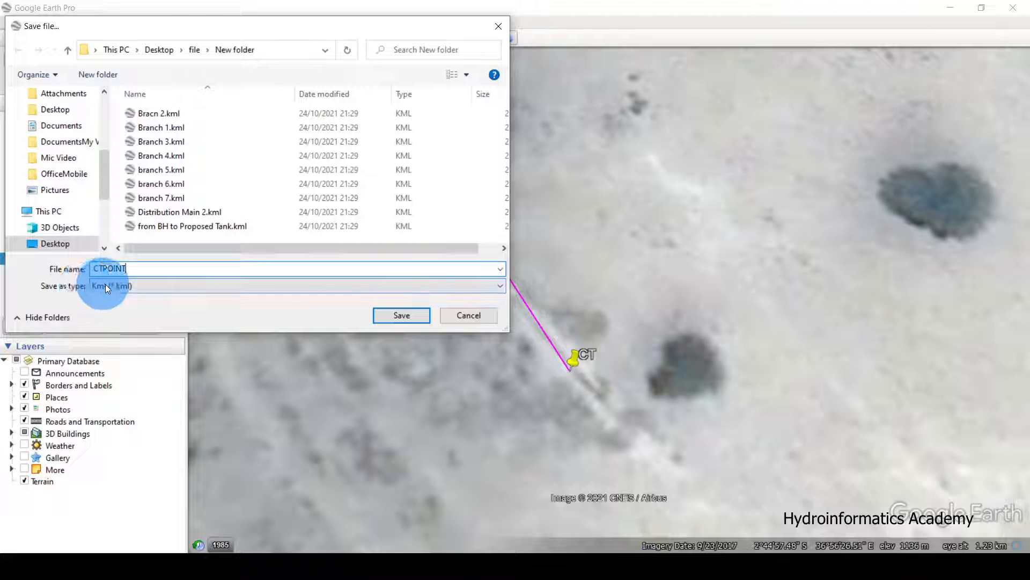
{"action": "left_click", "coordinate": [407, 318]}
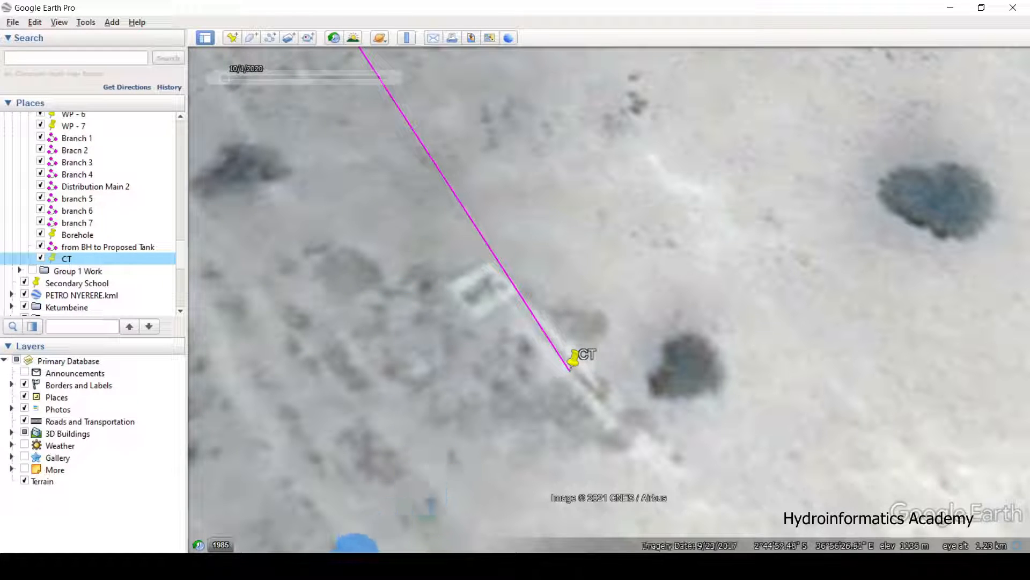
Bring the New folder window over QGIS, select CTPOINT.kml, and move the window aside.
{"action": "left_click", "coordinate": [949, 8]}
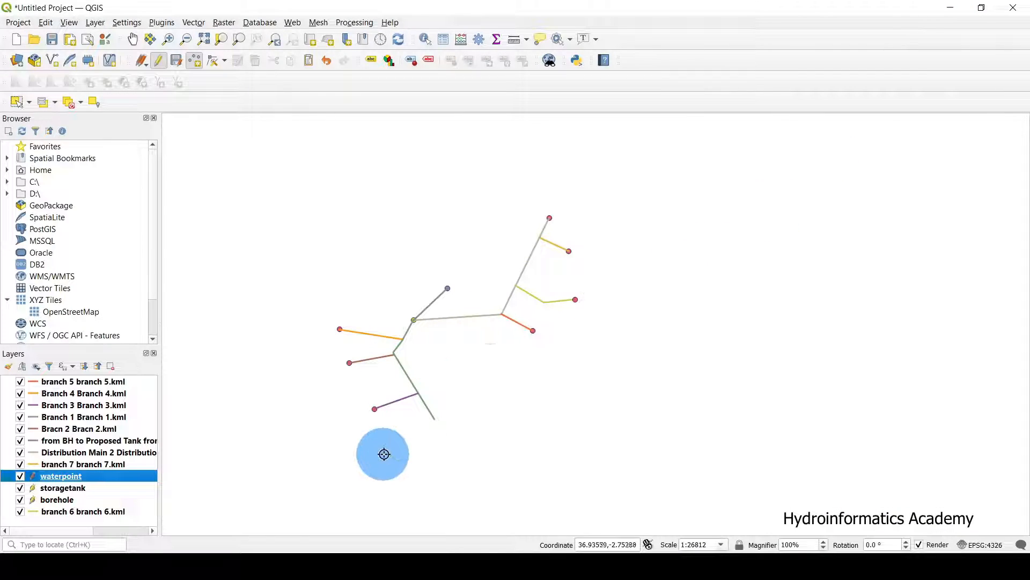
{"action": "left_click", "coordinate": [354, 563]}
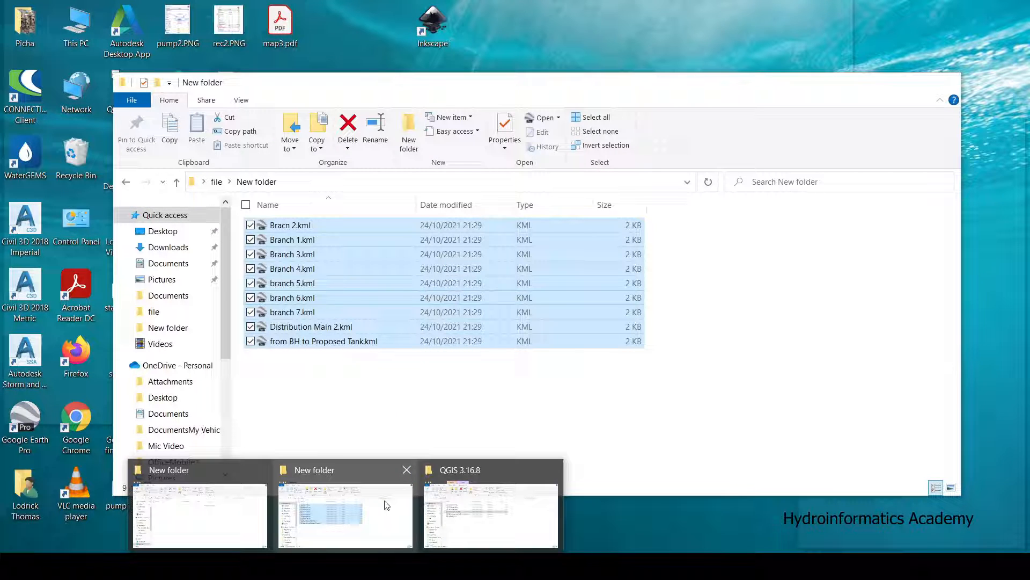
{"action": "left_click", "coordinate": [385, 504]}
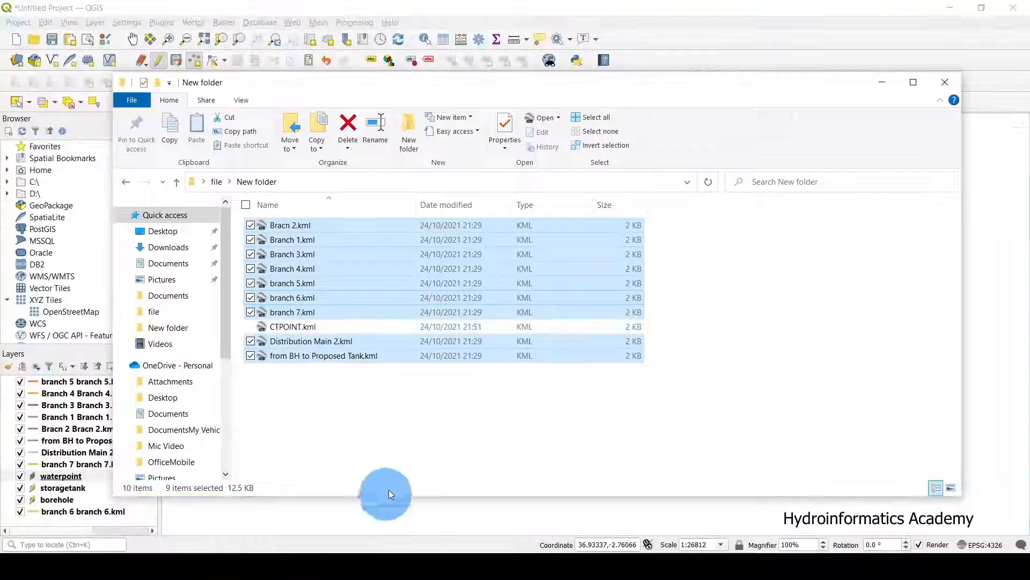
{"action": "left_click", "coordinate": [310, 329]}
{"action": "left_click_drag", "start_coordinate": [466, 92], "coordinate": [917, 94]}
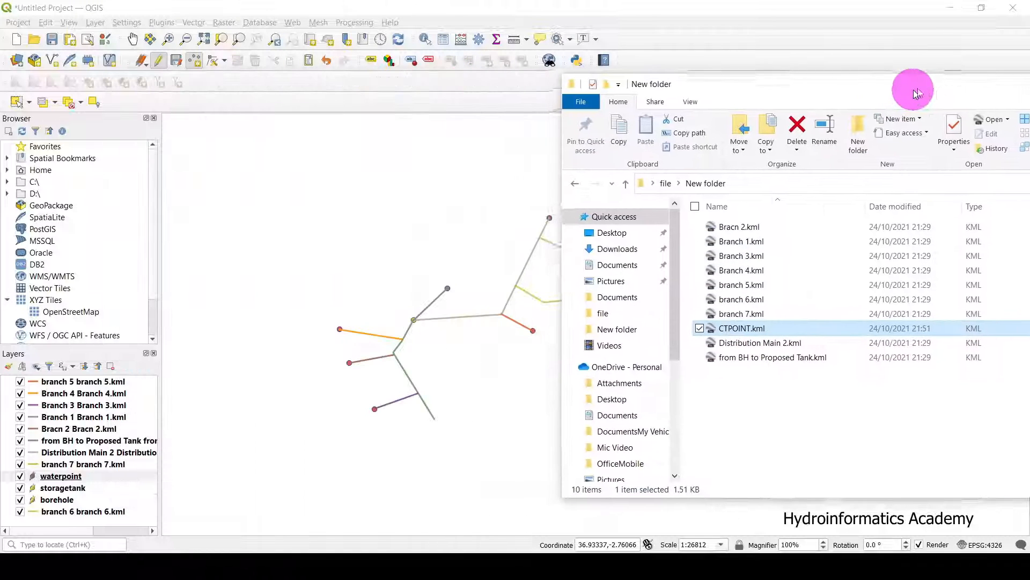
{"action": "left_click_drag", "start_coordinate": [803, 75], "coordinate": [907, 26]}
Drop CTPOINT.kml onto the QGIS map canvas as a point layer, then tuck the file window away.
{"action": "left_click", "coordinate": [882, 274]}
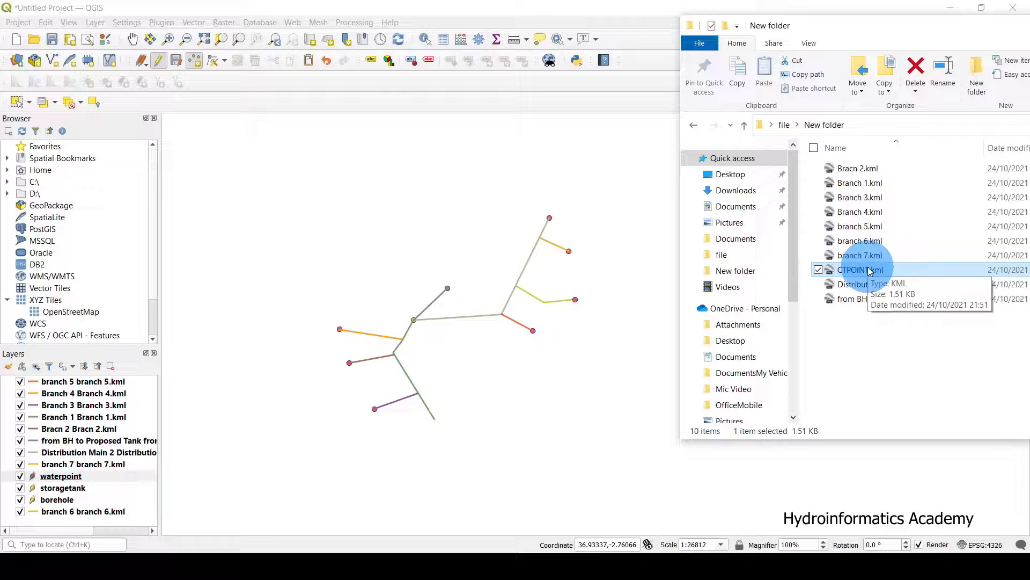
{"action": "left_click_drag", "start_coordinate": [886, 271], "coordinate": [465, 249]}
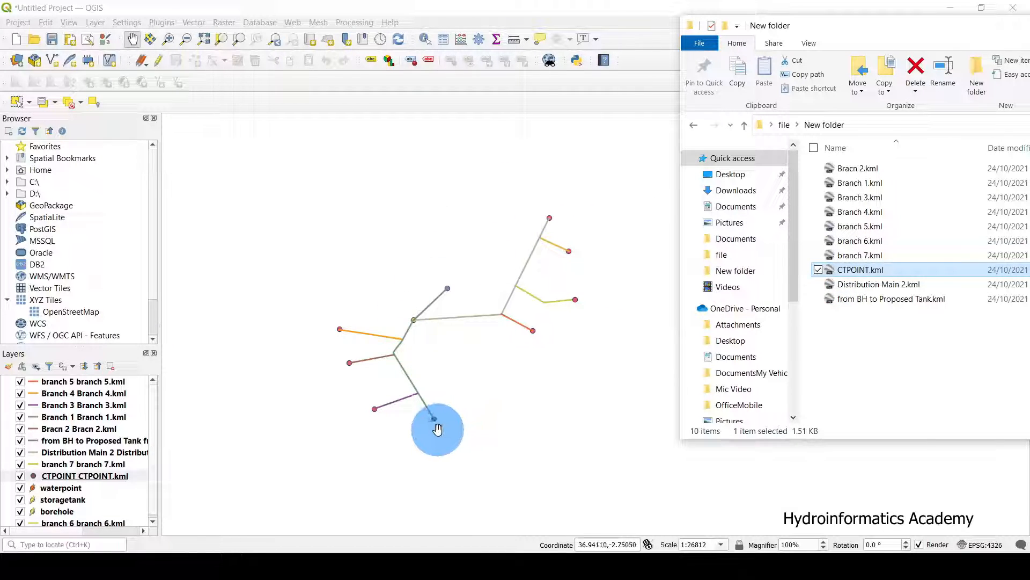
{"action": "scroll", "coordinate": [436, 426], "scroll_direction": "up", "scroll_amount": 2}
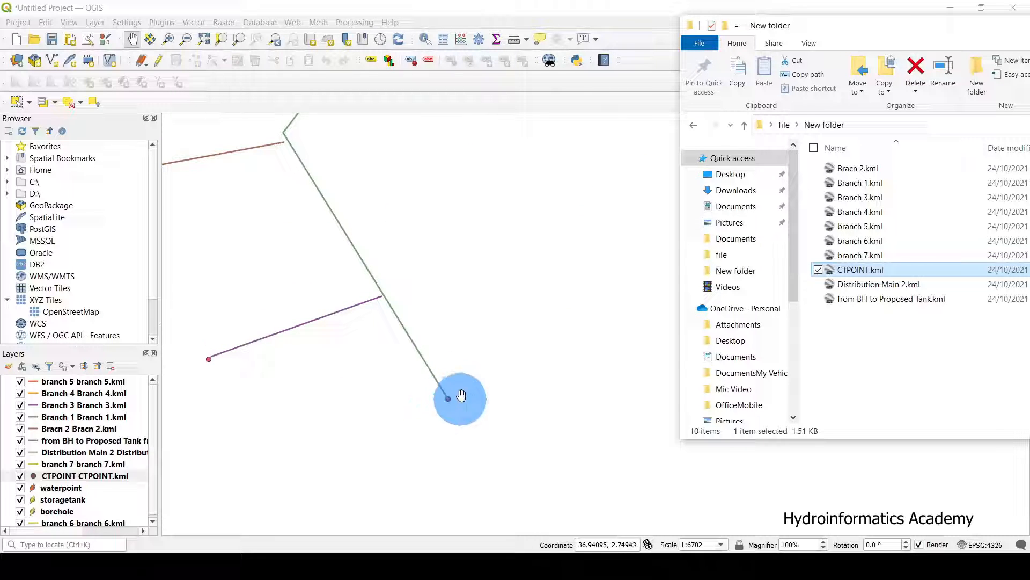
{"action": "left_click_drag", "start_coordinate": [880, 36], "coordinate": [509, 133]}
{"action": "left_click_drag", "start_coordinate": [972, 128], "coordinate": [664, 137]}
{"action": "left_click", "coordinate": [799, 138]}
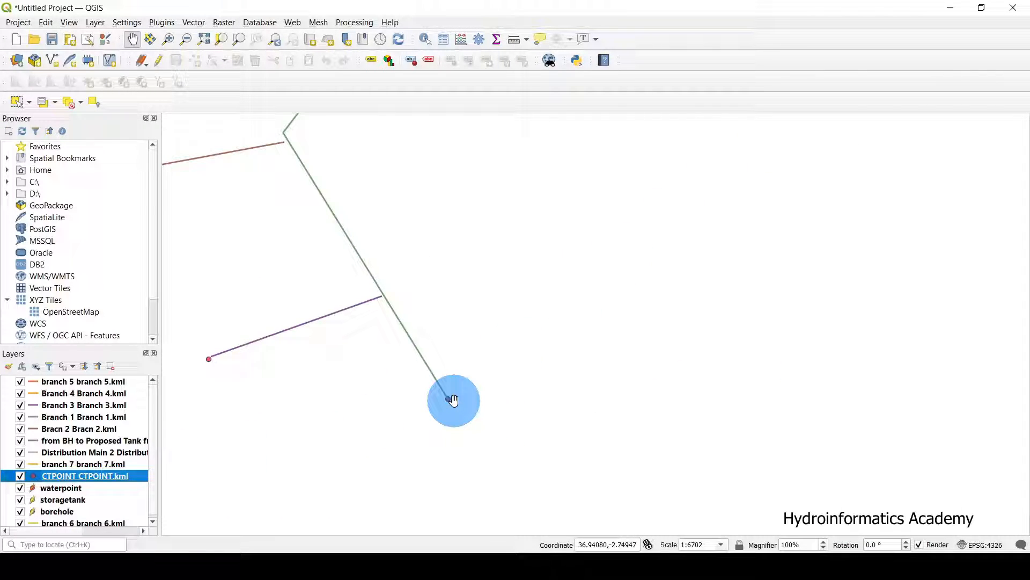
Pan and zoom across the map to inspect the branched pipeline and its waterpoints.
{"action": "scroll", "coordinate": [453, 400], "scroll_direction": "down", "scroll_amount": 3}
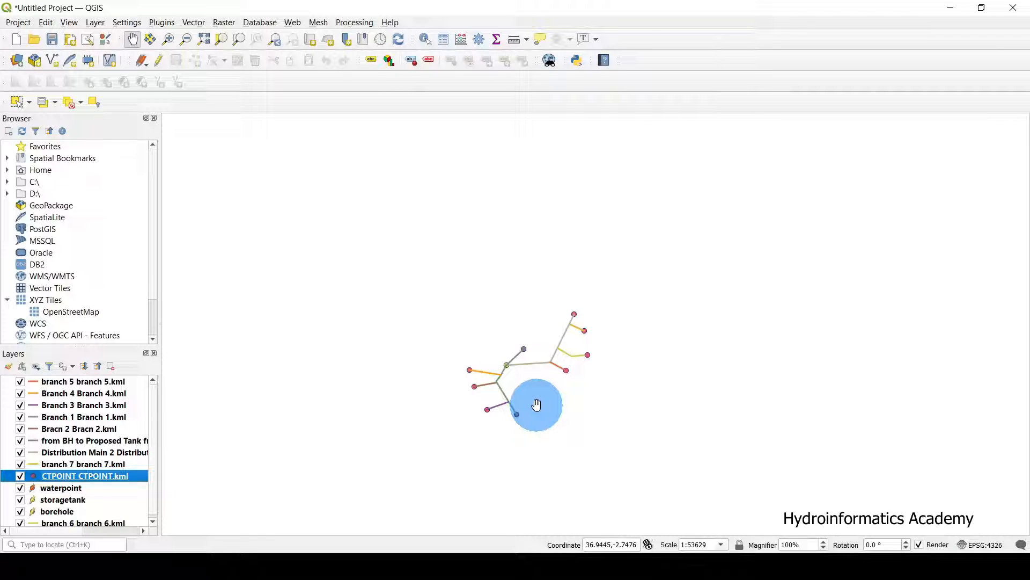
{"action": "scroll", "coordinate": [537, 405], "scroll_direction": "up", "scroll_amount": 1}
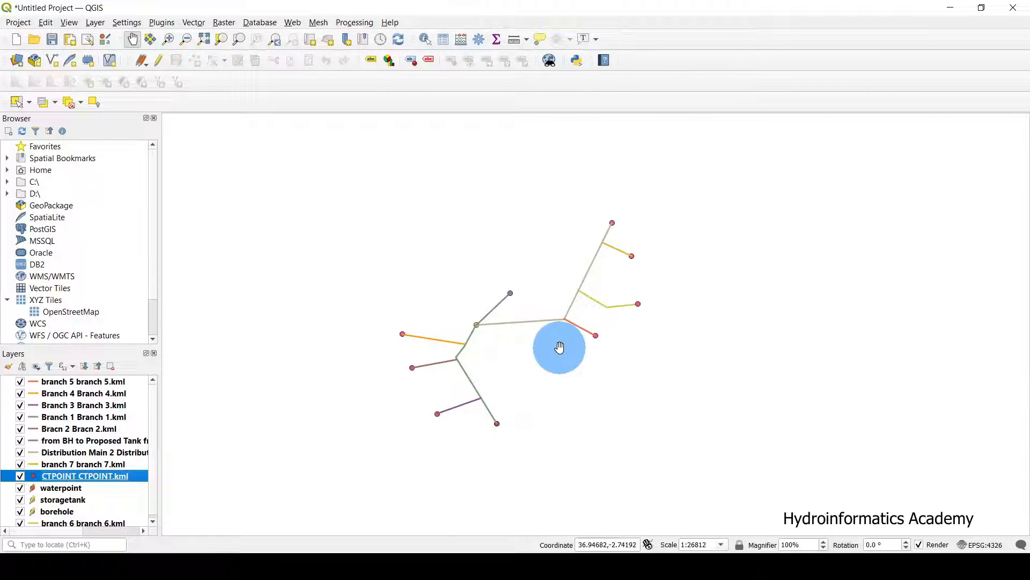
{"action": "scroll", "coordinate": [536, 356], "scroll_direction": "up", "scroll_amount": 1}
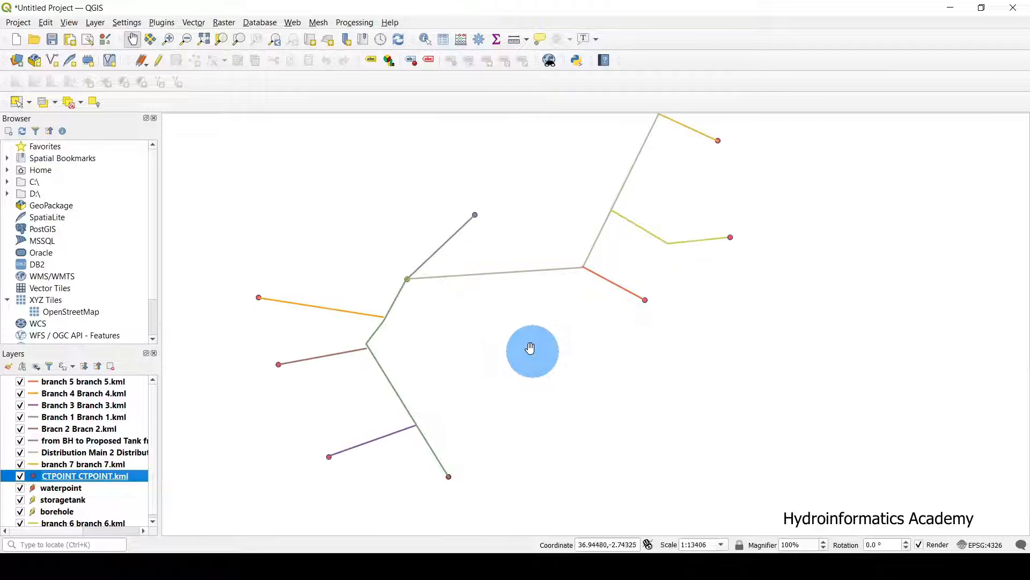
{"action": "left_click_drag", "start_coordinate": [515, 328], "coordinate": [549, 300]}
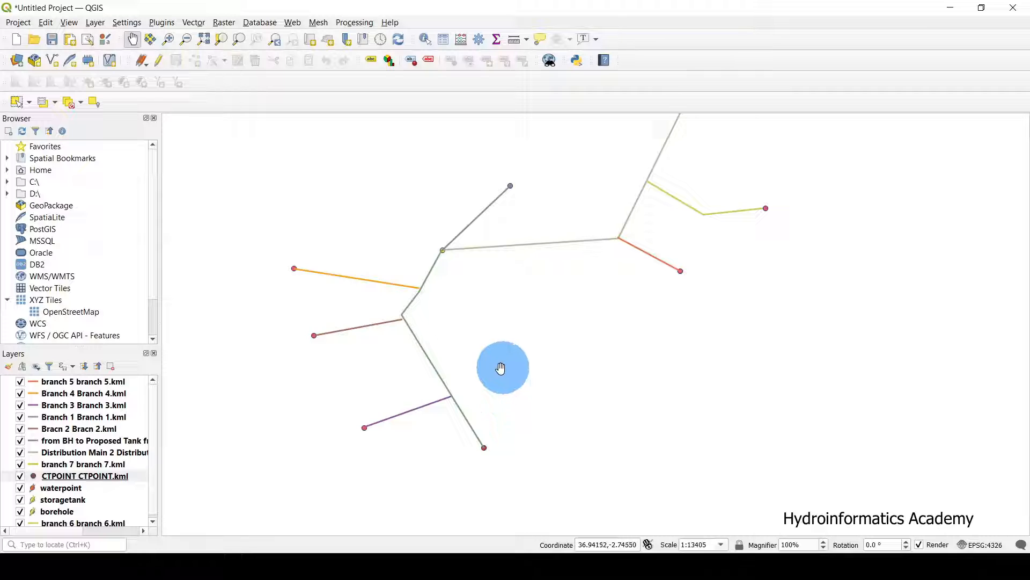
{"action": "scroll", "coordinate": [498, 366], "scroll_direction": "down", "scroll_amount": 1}
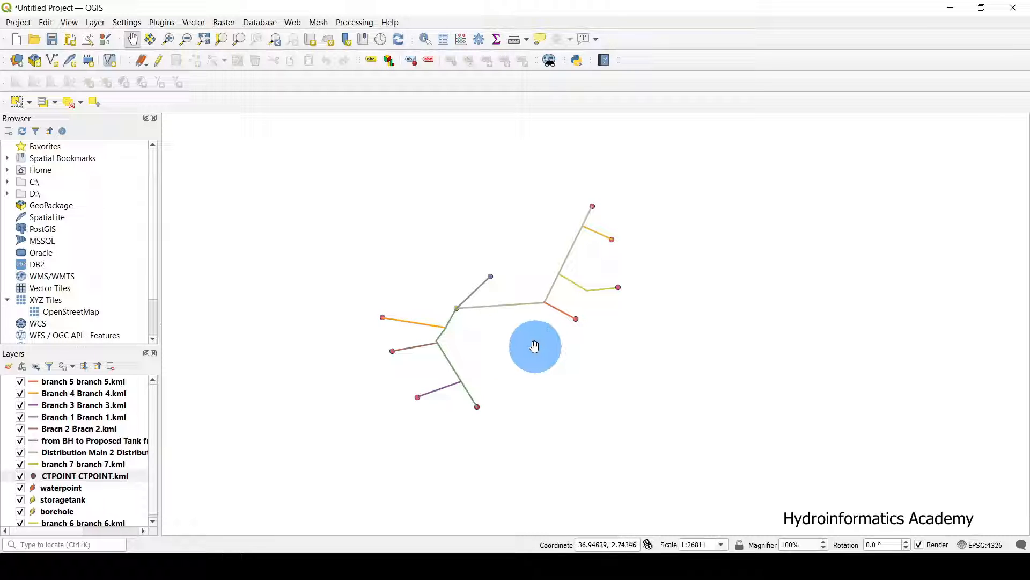
{"action": "left_click_drag", "start_coordinate": [530, 341], "coordinate": [553, 352]}
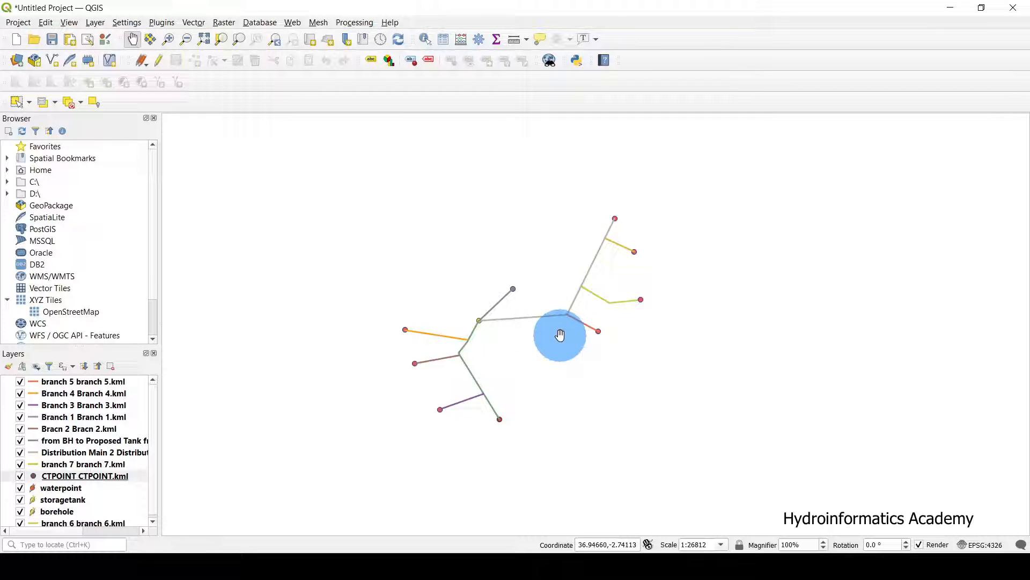
{"action": "left_click_drag", "start_coordinate": [531, 349], "coordinate": [553, 385]}
{"action": "scroll", "coordinate": [556, 413], "scroll_direction": "up", "scroll_amount": 1}
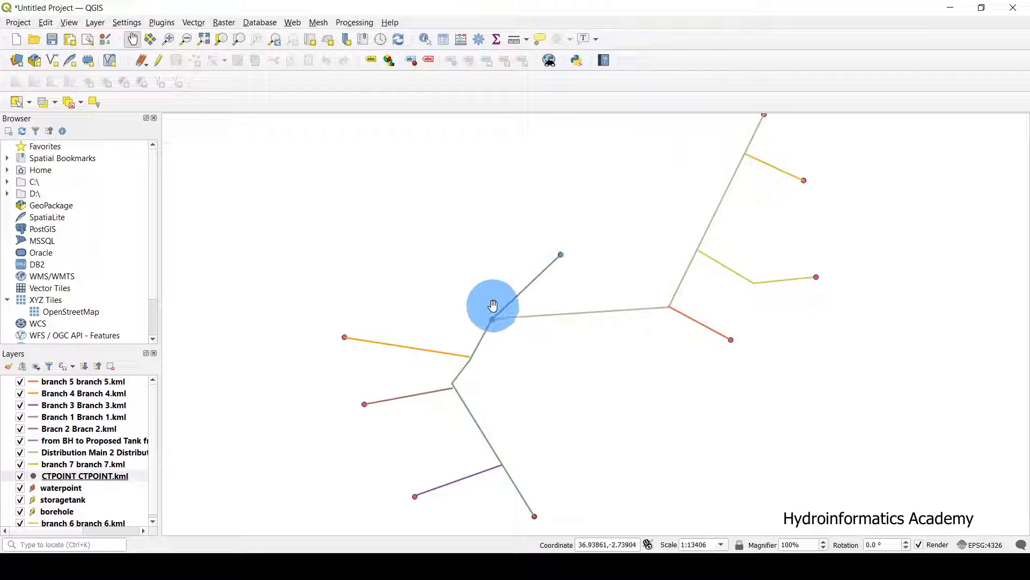
{"action": "left_click_drag", "start_coordinate": [524, 352], "coordinate": [571, 306]}
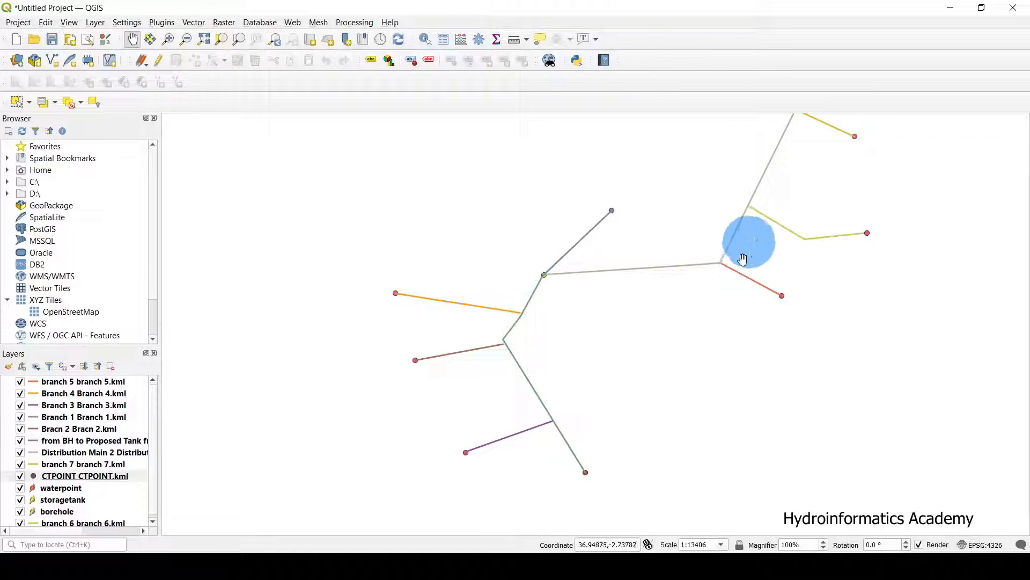
{"action": "left_click_drag", "start_coordinate": [742, 259], "coordinate": [682, 337]}
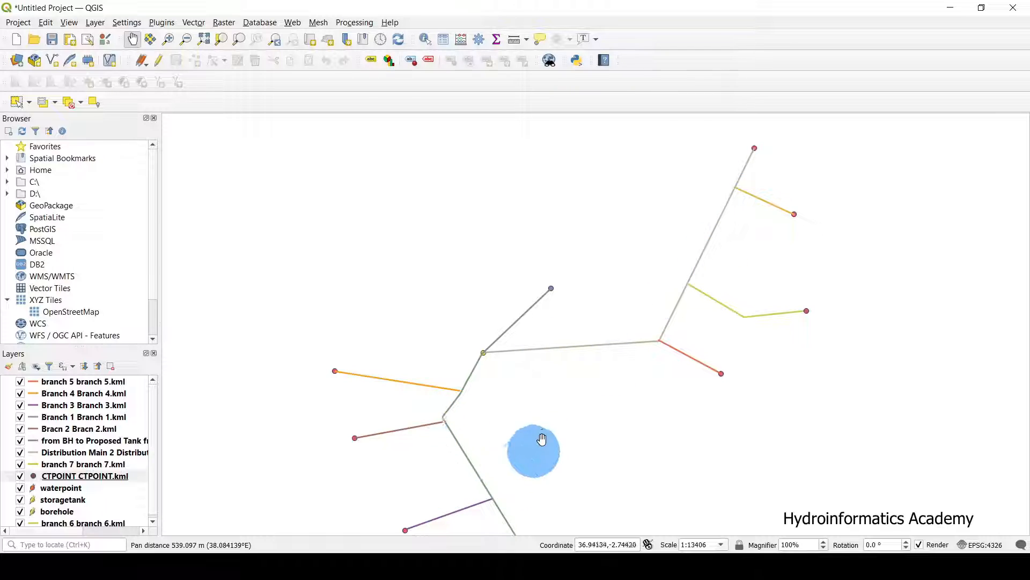
{"action": "left_click_drag", "start_coordinate": [542, 439], "coordinate": [665, 318]}
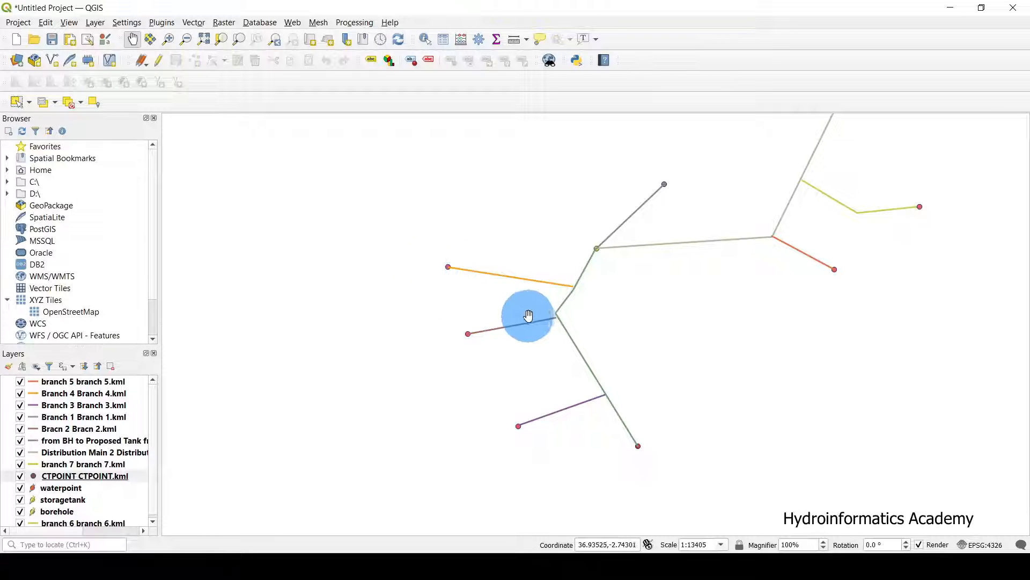
{"action": "left_click_drag", "start_coordinate": [753, 307], "coordinate": [638, 406]}
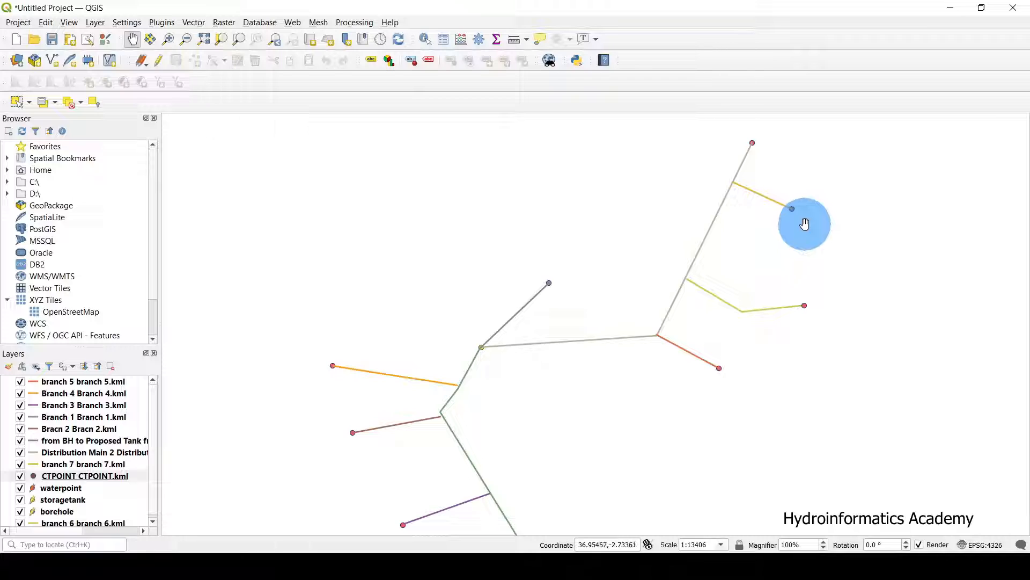
Recentre the network and select the 'from BH to Proposed Tank' layer.
{"action": "left_click", "coordinate": [525, 309]}
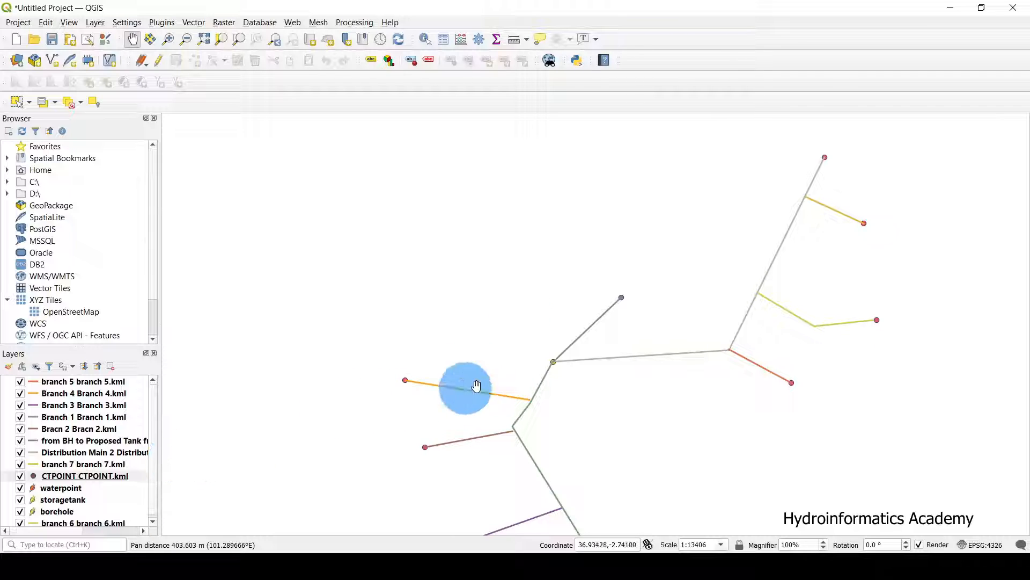
{"action": "scroll", "coordinate": [77, 459], "scroll_direction": "down", "scroll_amount": 1}
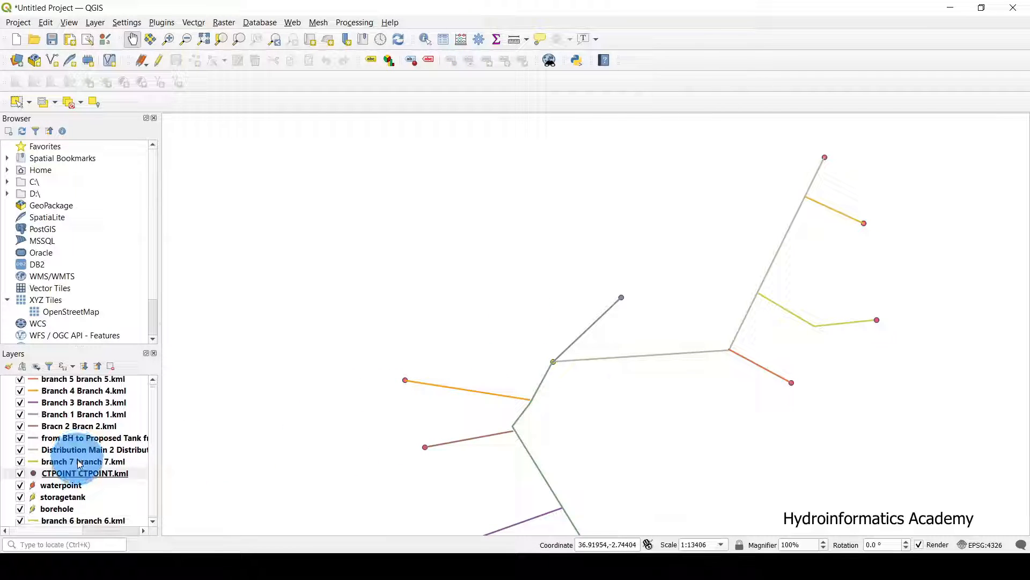
{"action": "left_click", "coordinate": [108, 437]}
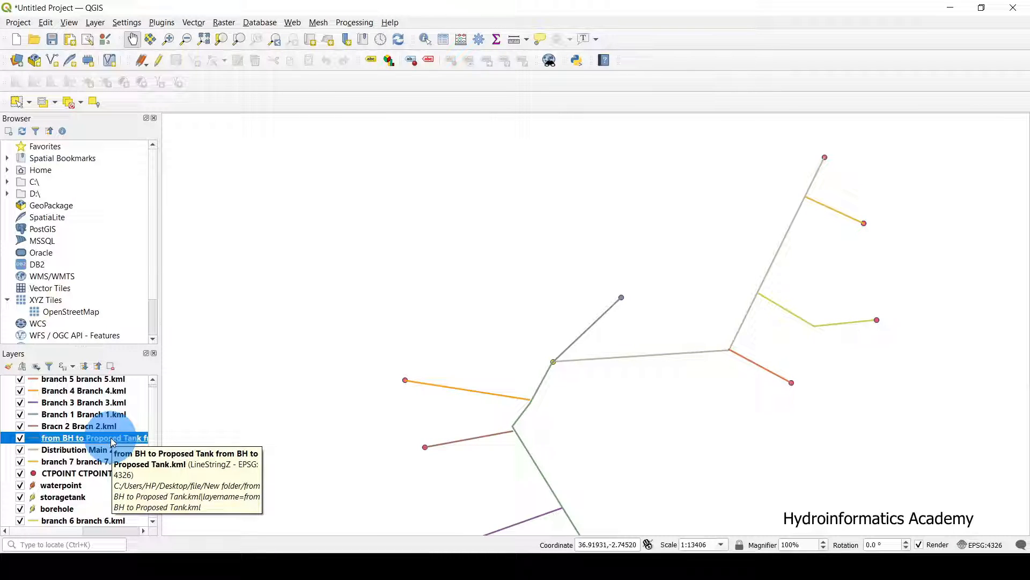
Give 'from BH to Proposed Tank' the topo road symbol instead of topo railway.
{"action": "right_click", "coordinate": [112, 442]}
{"action": "double_click", "coordinate": [112, 442]}
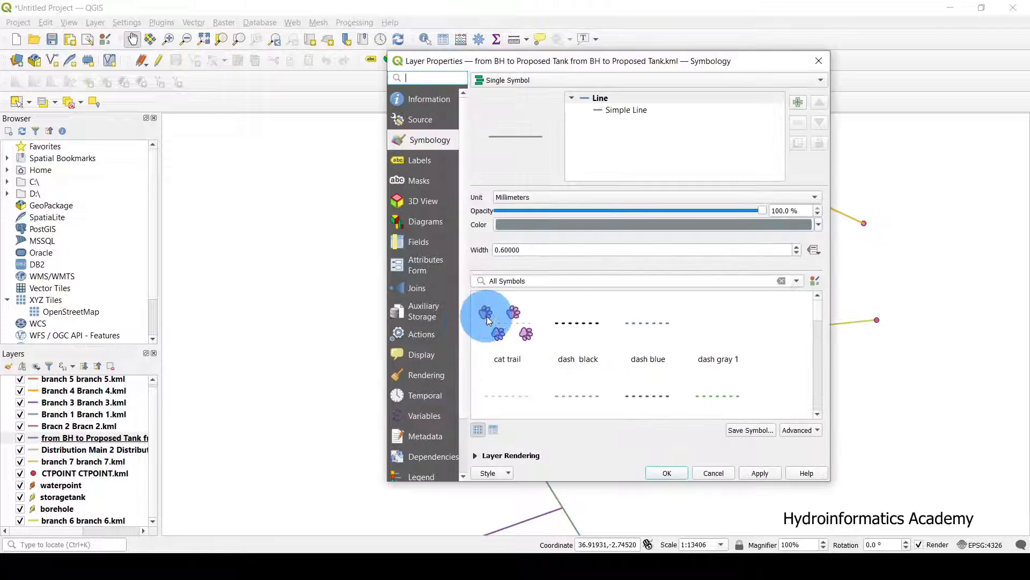
{"action": "left_click_drag", "start_coordinate": [681, 66], "coordinate": [325, 46]}
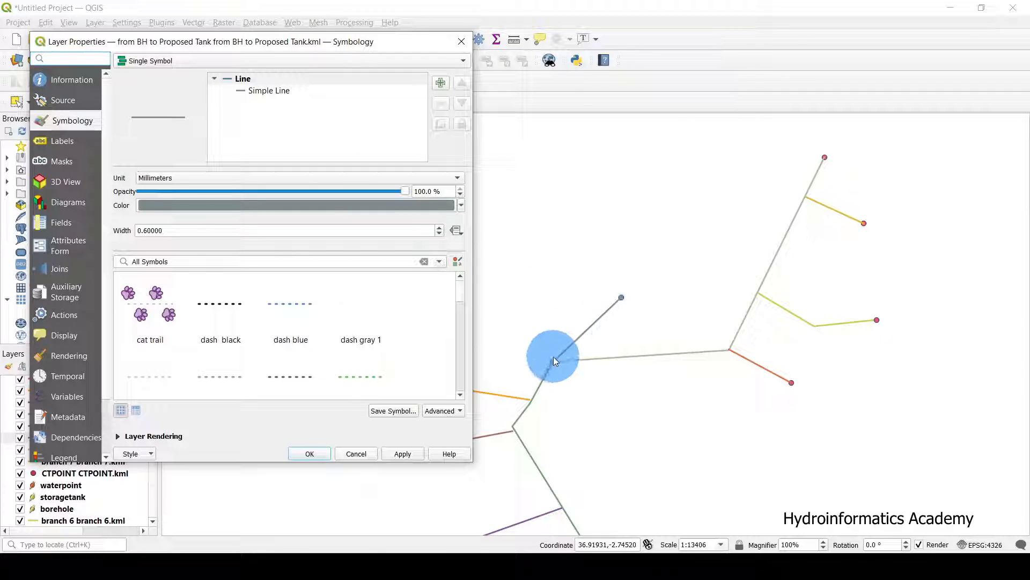
{"action": "scroll", "coordinate": [301, 341], "scroll_direction": "down", "scroll_amount": 2}
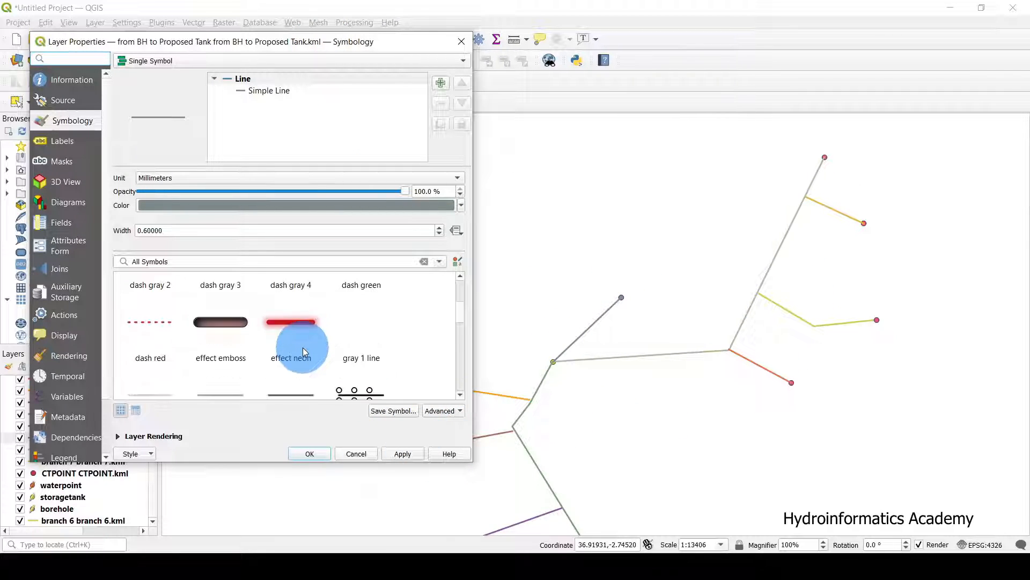
{"action": "scroll", "coordinate": [303, 349], "scroll_direction": "down", "scroll_amount": 8}
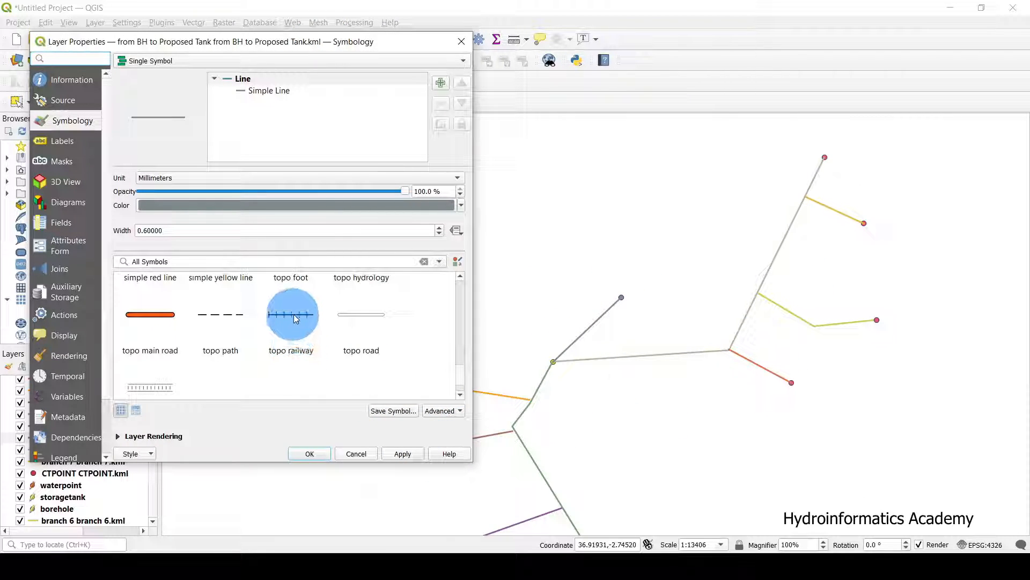
{"action": "left_click", "coordinate": [295, 319]}
{"action": "left_click", "coordinate": [403, 453]}
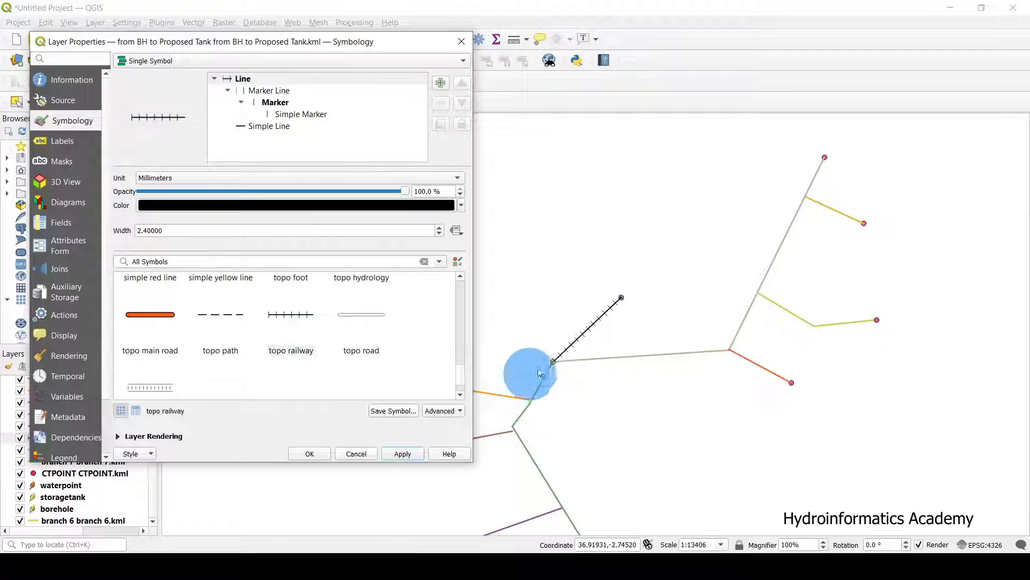
{"action": "left_click", "coordinate": [361, 313]}
{"action": "left_click", "coordinate": [399, 453]}
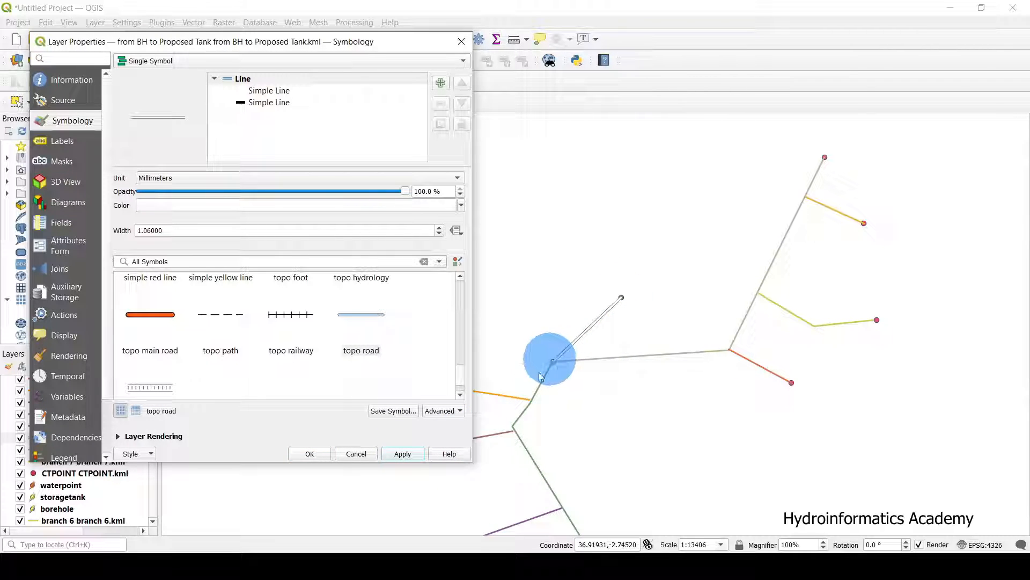
{"action": "left_click", "coordinate": [309, 454]}
Pan the map, hide the Branch 1 layer, and briefly reopen the pipe's properties.
{"action": "left_click_drag", "start_coordinate": [660, 322], "coordinate": [691, 260]}
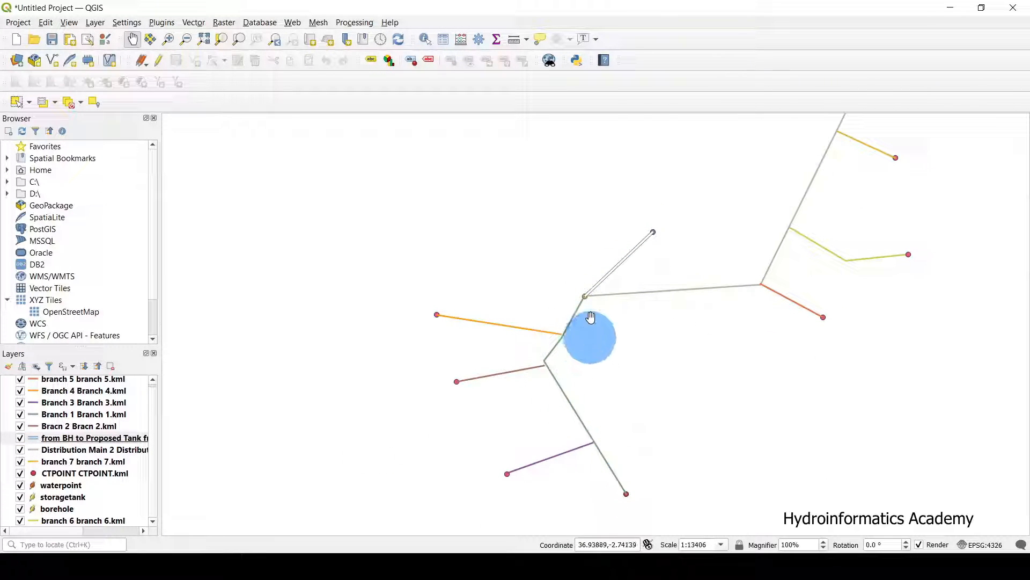
{"action": "left_click_drag", "start_coordinate": [753, 215], "coordinate": [700, 288]}
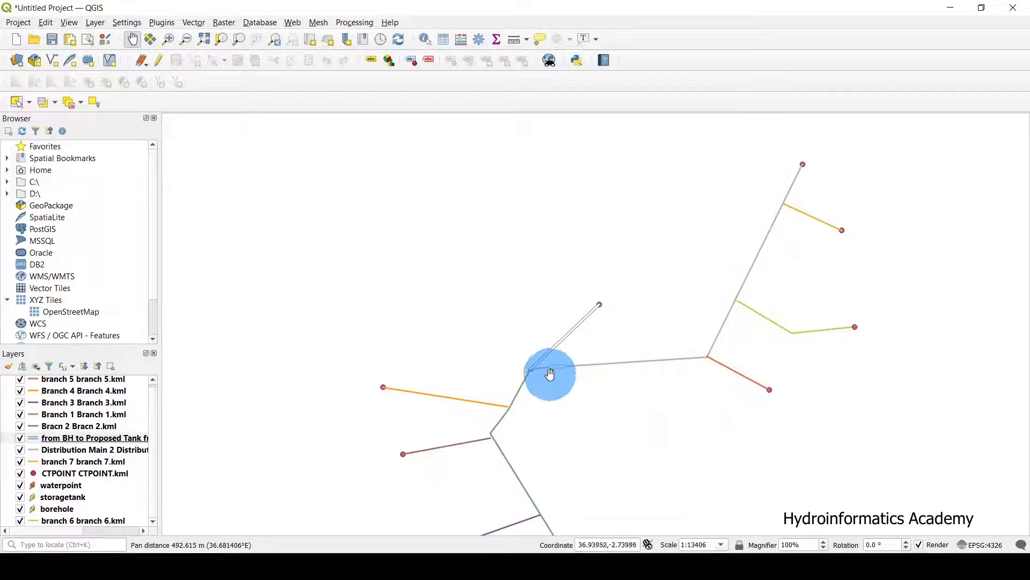
{"action": "left_click_drag", "start_coordinate": [609, 418], "coordinate": [623, 361]}
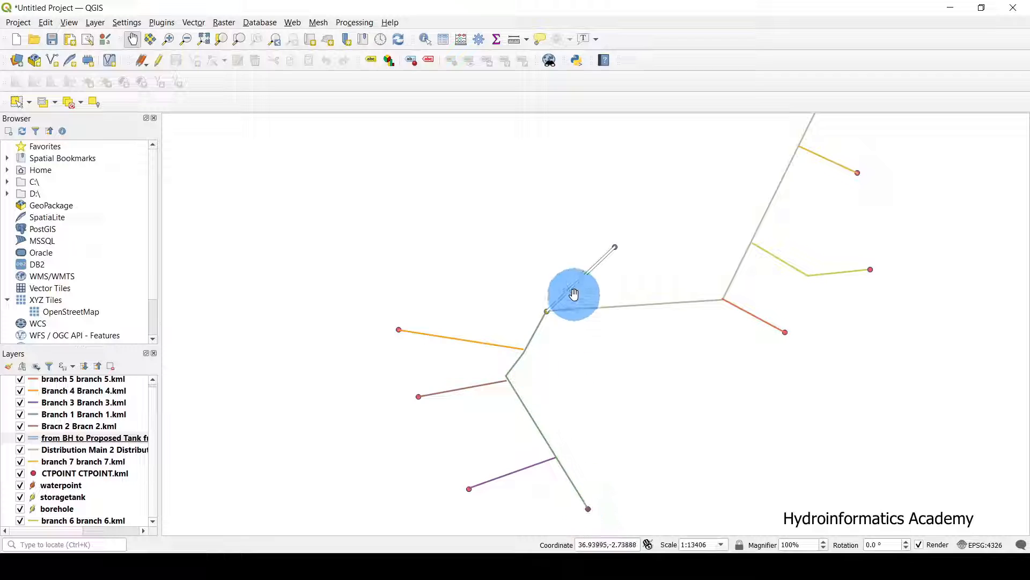
{"action": "left_click_drag", "start_coordinate": [701, 227], "coordinate": [670, 269]}
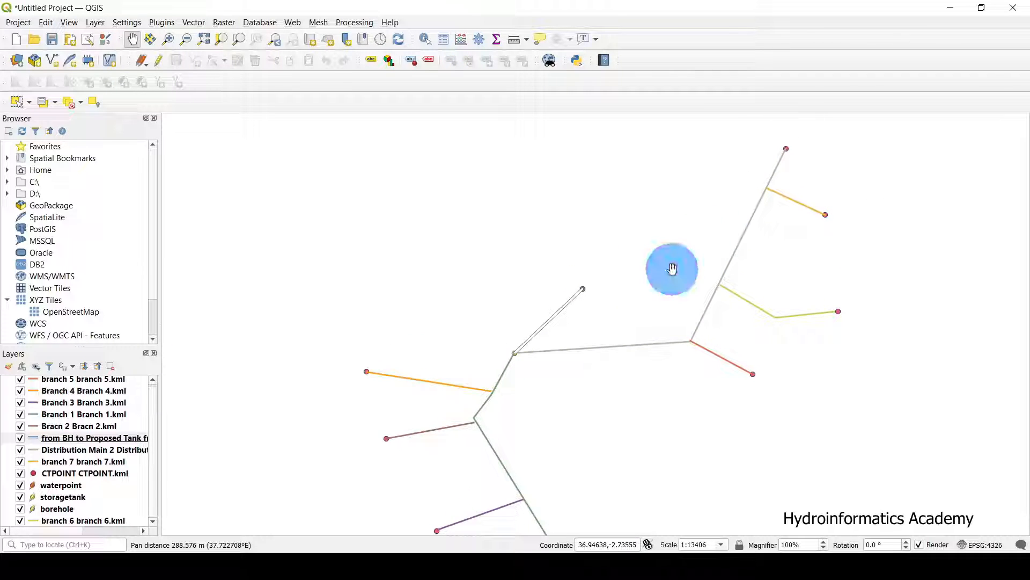
{"action": "left_click", "coordinate": [54, 438]}
{"action": "left_click", "coordinate": [20, 415]}
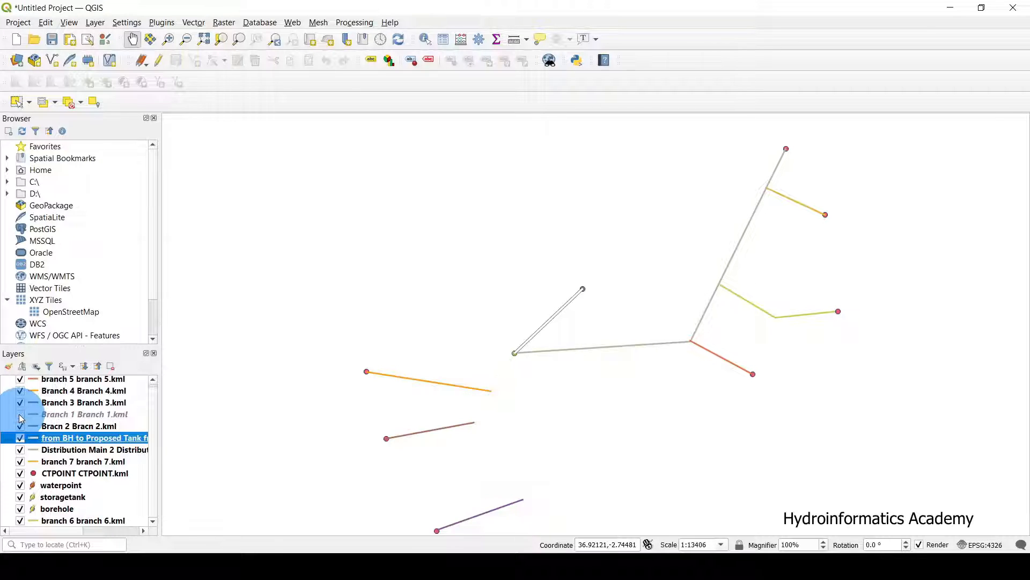
{"action": "double_click", "coordinate": [70, 438]}
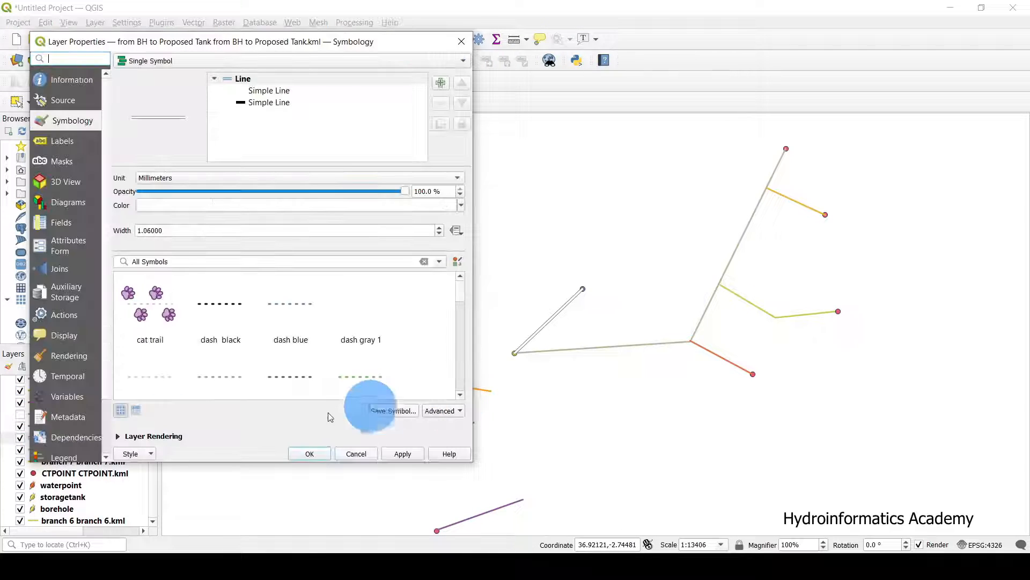
{"action": "left_click", "coordinate": [362, 451]}
Turn Branch 1 back on, toggle Bracn 2 to compare, and select the Branch 1 layer.
{"action": "left_click", "coordinate": [21, 415]}
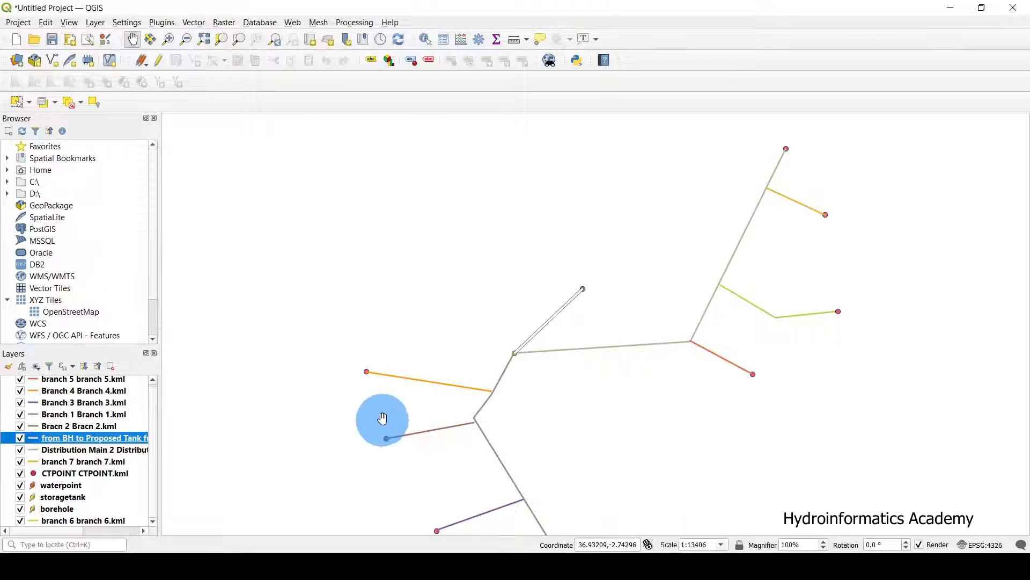
{"action": "left_click_drag", "start_coordinate": [380, 419], "coordinate": [379, 341]}
{"action": "left_click", "coordinate": [20, 426]}
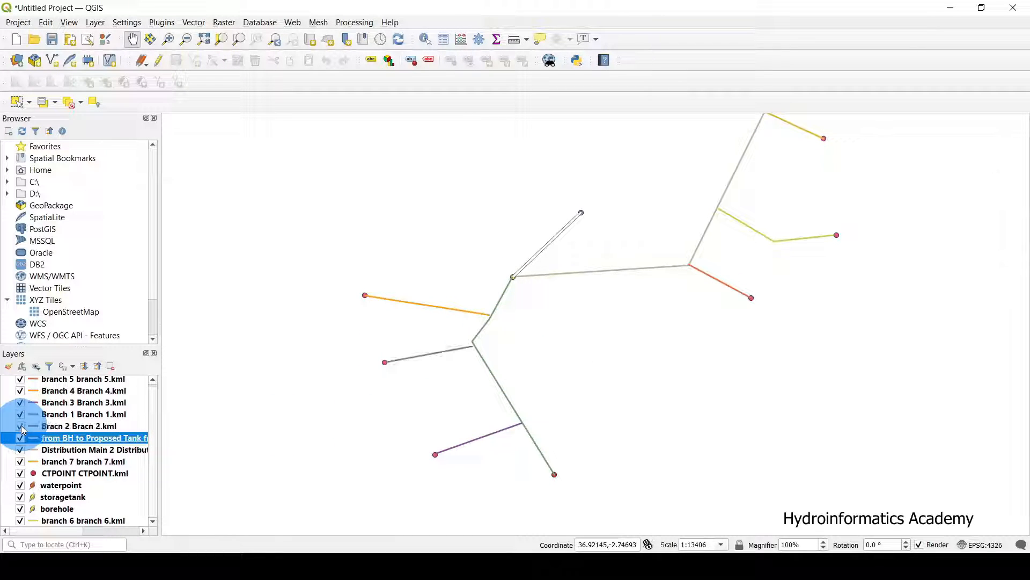
{"action": "left_click", "coordinate": [21, 415]}
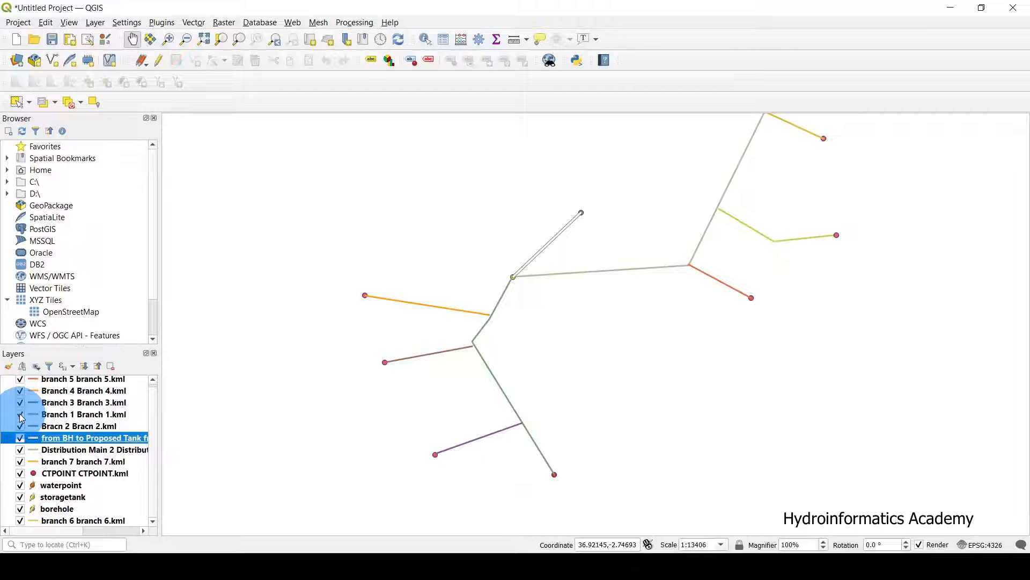
{"action": "left_click", "coordinate": [129, 417]}
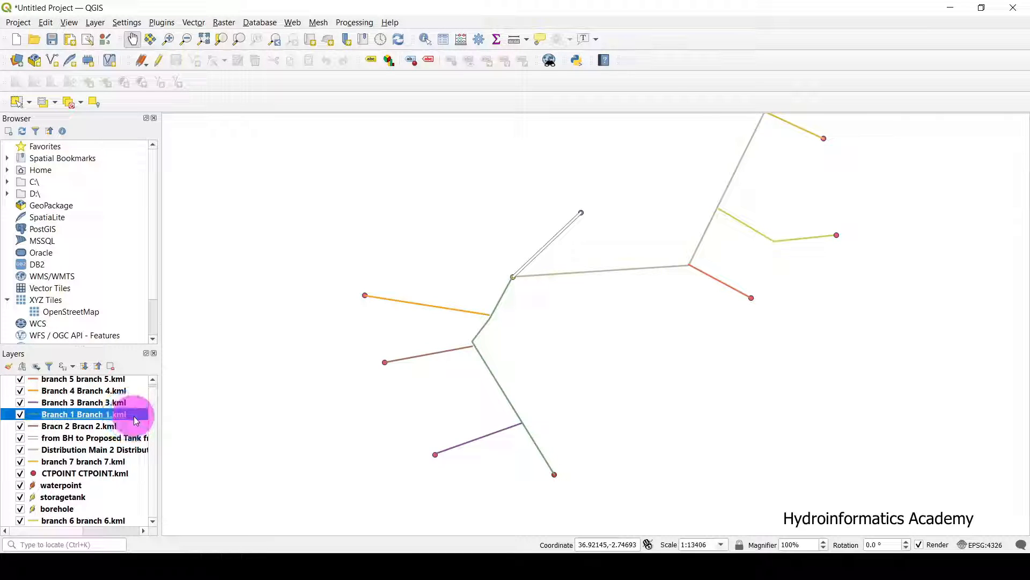
Apply the 'gray 4 line' symbol, width 0.66, to Branch 1.
{"action": "double_click", "coordinate": [134, 418]}
{"action": "left_click_drag", "start_coordinate": [370, 50], "coordinate": [363, 44]}
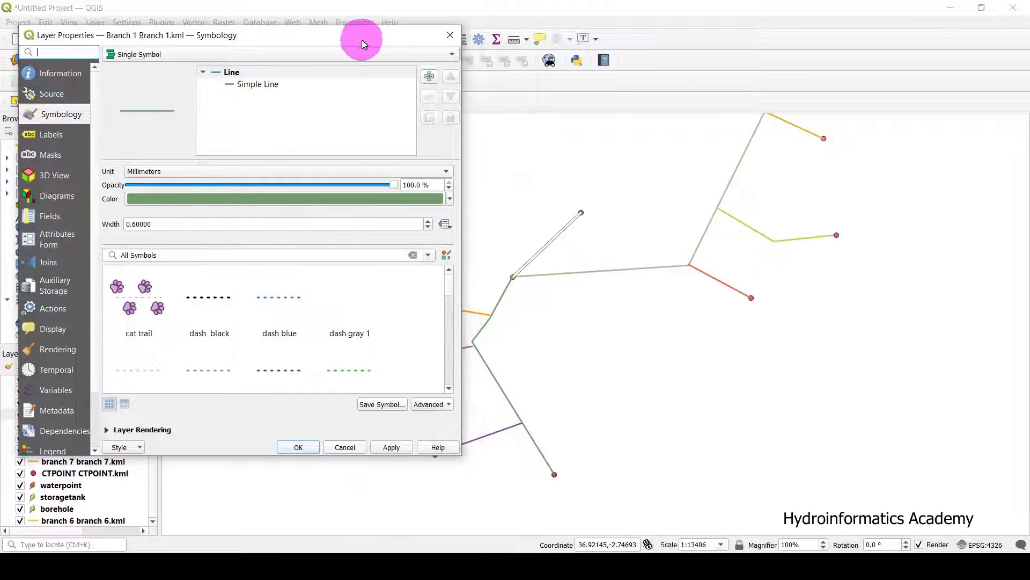
{"action": "left_click", "coordinate": [334, 321]}
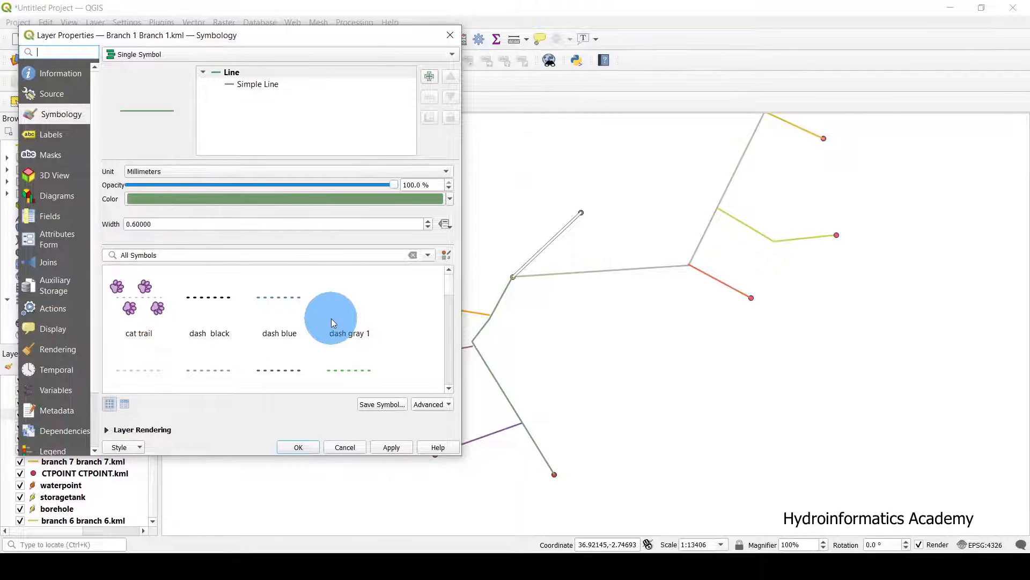
{"action": "left_click_drag", "start_coordinate": [455, 292], "coordinate": [430, 319]}
{"action": "left_click", "coordinate": [271, 324]}
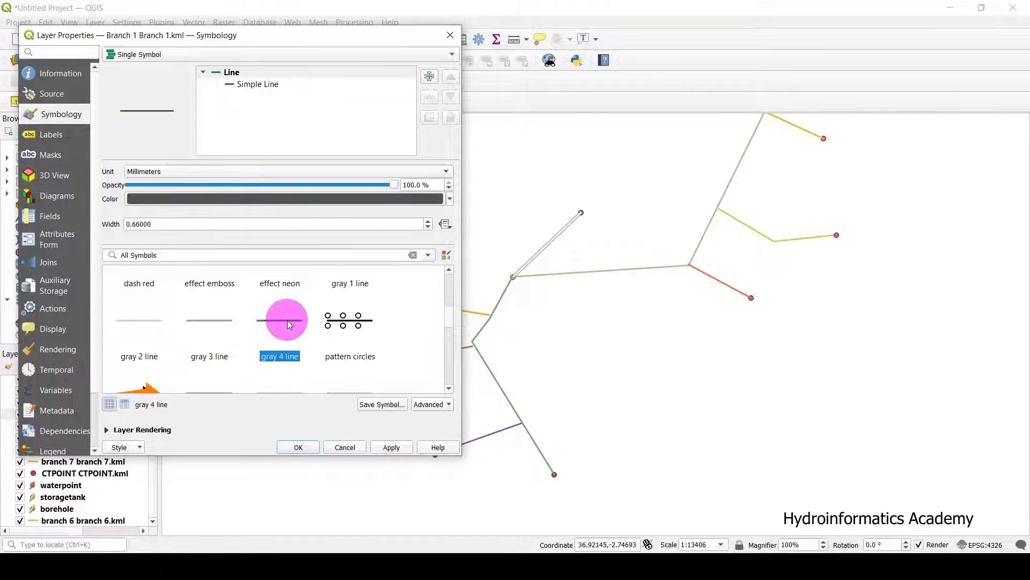
{"action": "left_click", "coordinate": [382, 446]}
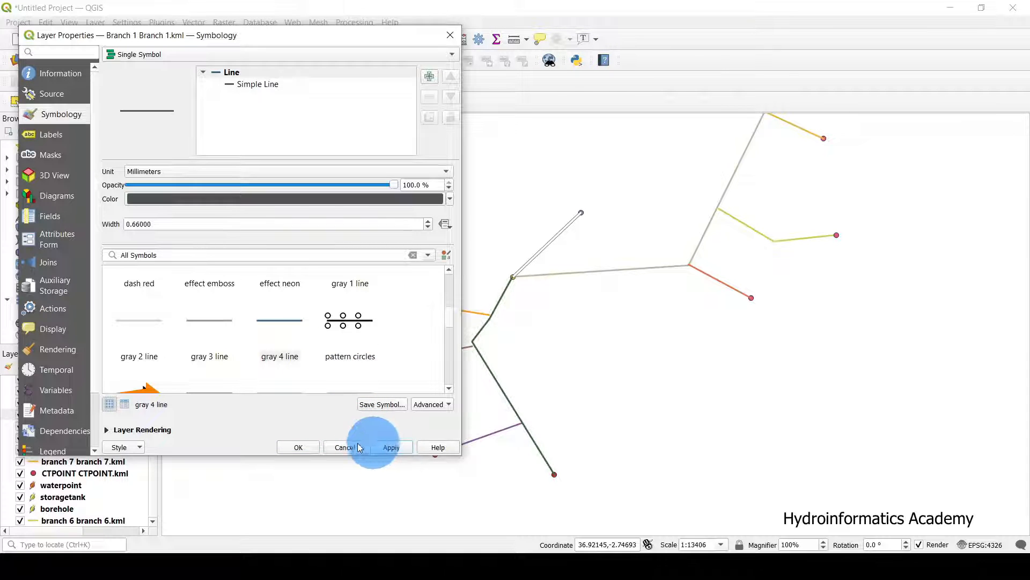
{"action": "left_click", "coordinate": [299, 447]}
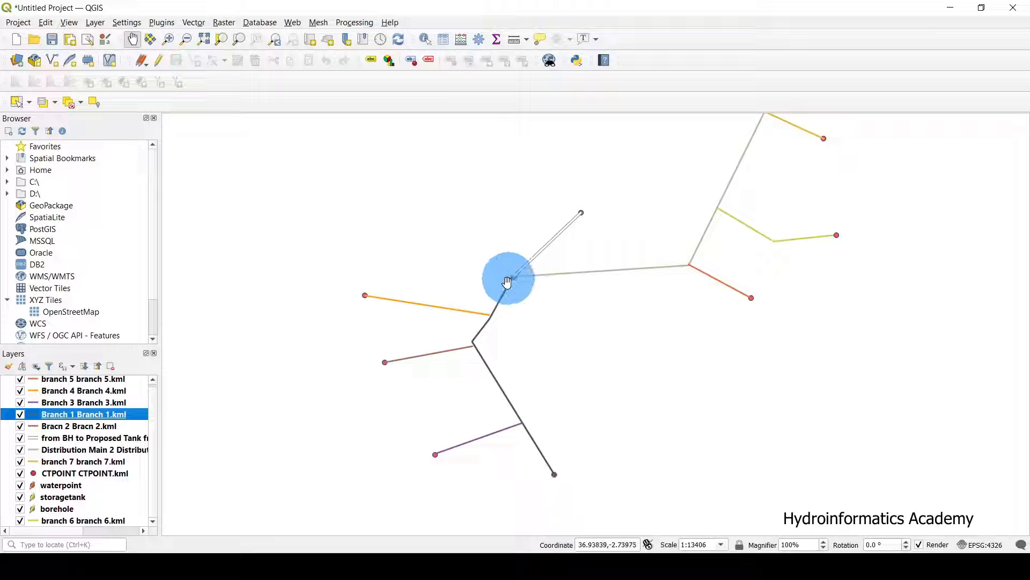
{"action": "left_click_drag", "start_coordinate": [558, 330], "coordinate": [538, 358]}
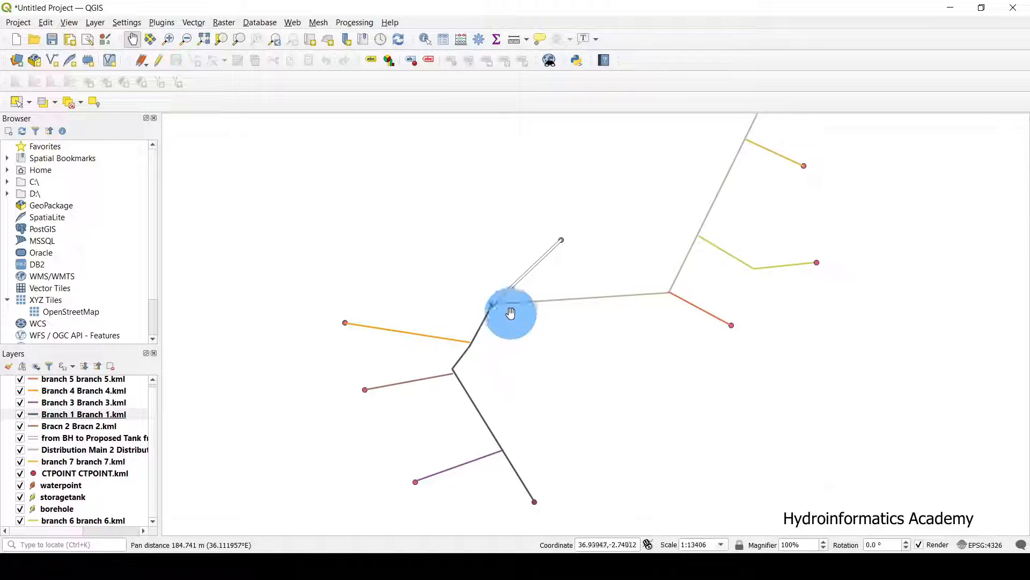
{"action": "scroll", "coordinate": [95, 450], "scroll_direction": "up", "scroll_amount": 1}
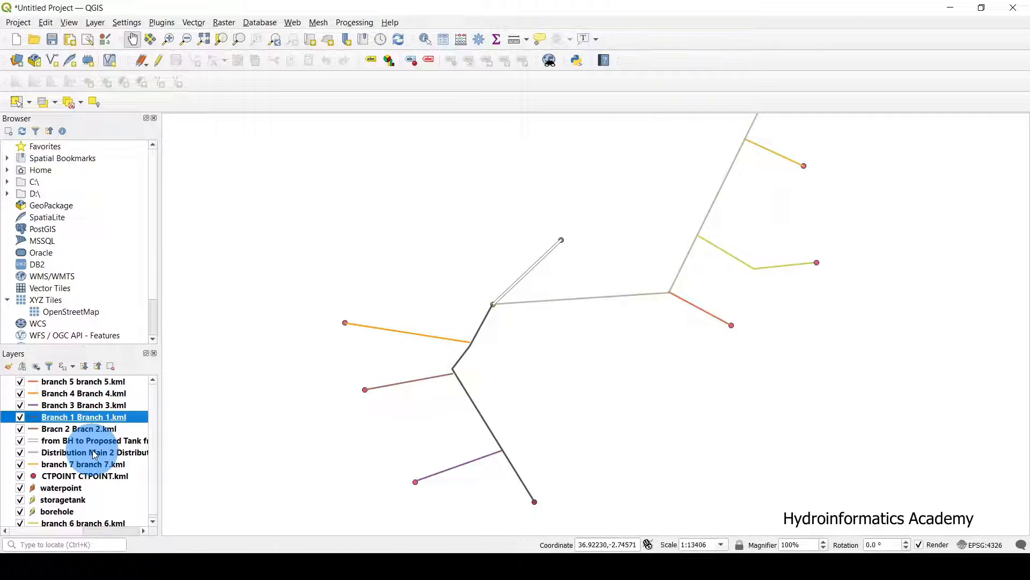
{"action": "left_click", "coordinate": [94, 454]}
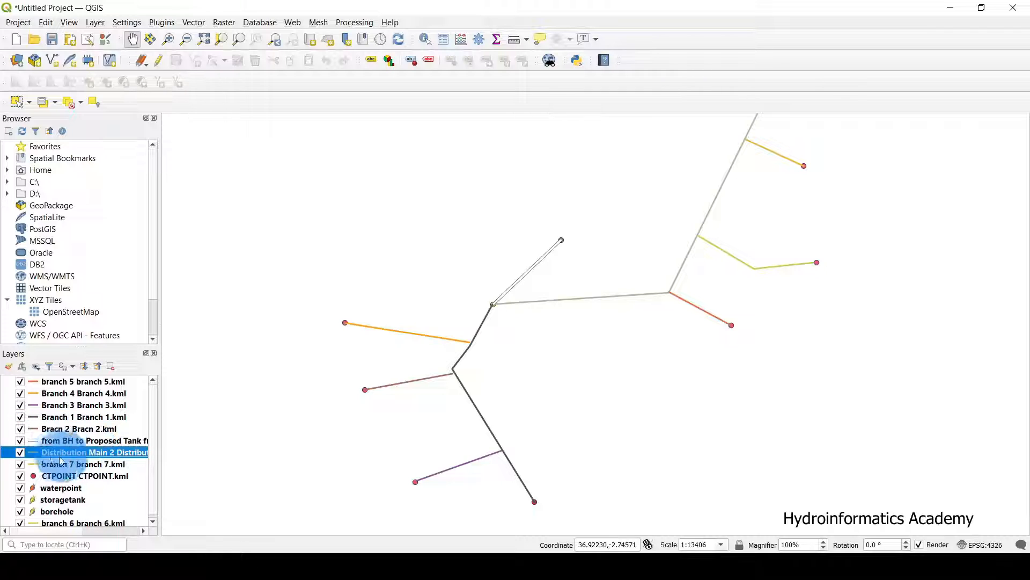
{"action": "left_click", "coordinate": [20, 452]}
{"action": "right_click", "coordinate": [103, 455]}
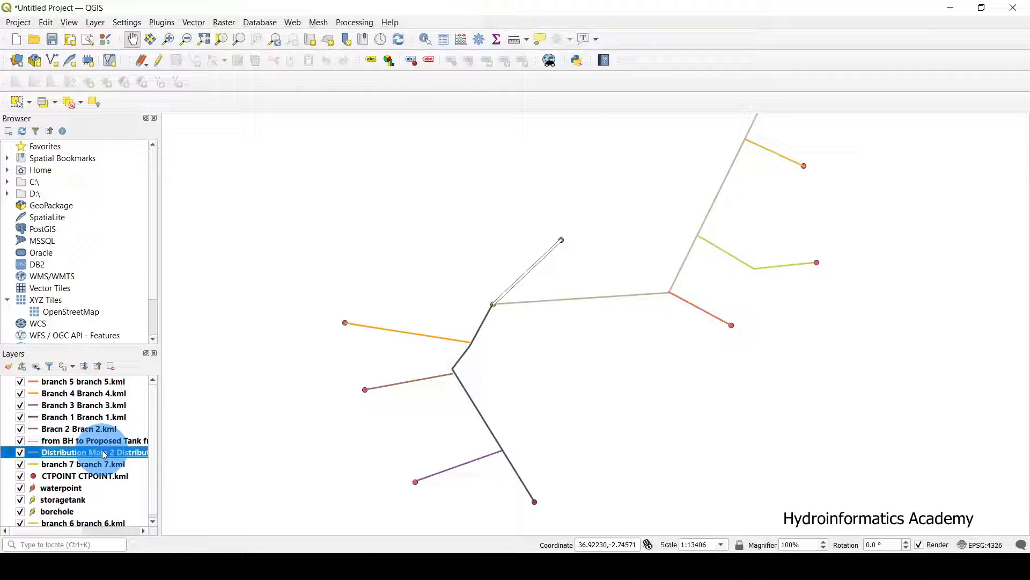
Apply the 'simple black line' symbol, width 0.66, to Distribution Main 2.
{"action": "double_click", "coordinate": [111, 455]}
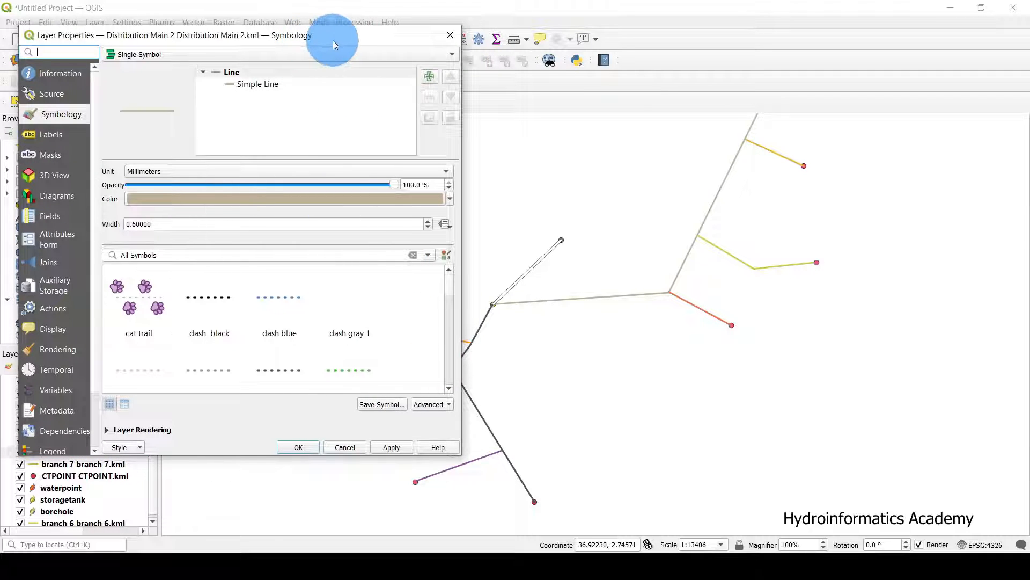
{"action": "left_click_drag", "start_coordinate": [330, 40], "coordinate": [347, 53]}
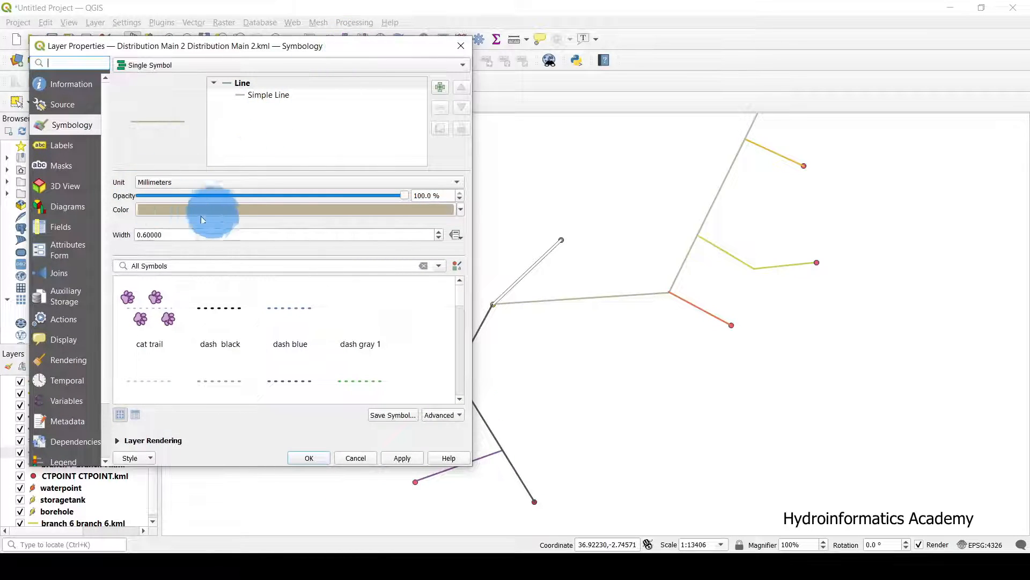
{"action": "double_click", "coordinate": [166, 234]}
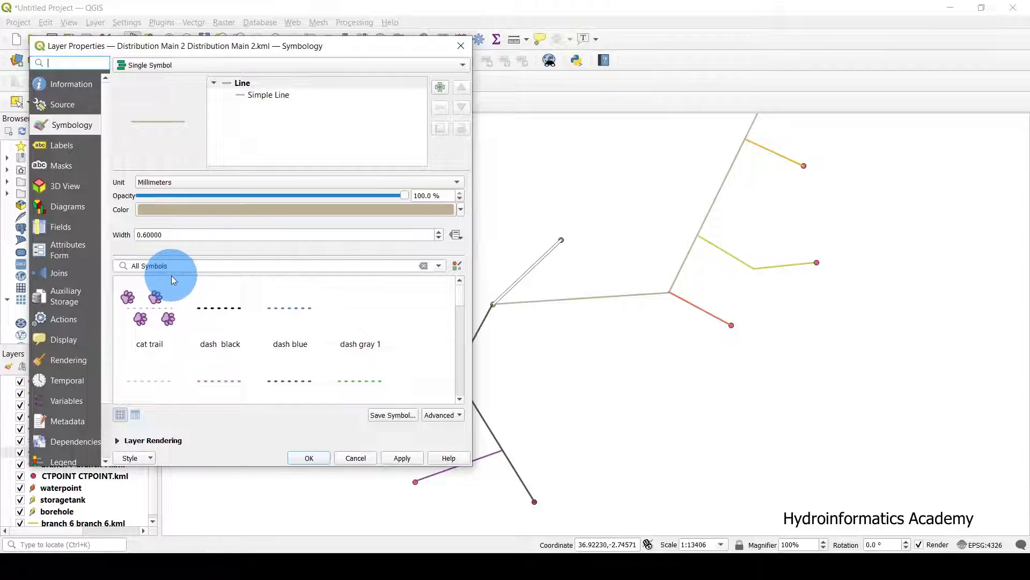
{"action": "left_click_drag", "start_coordinate": [350, 49], "coordinate": [259, 50]}
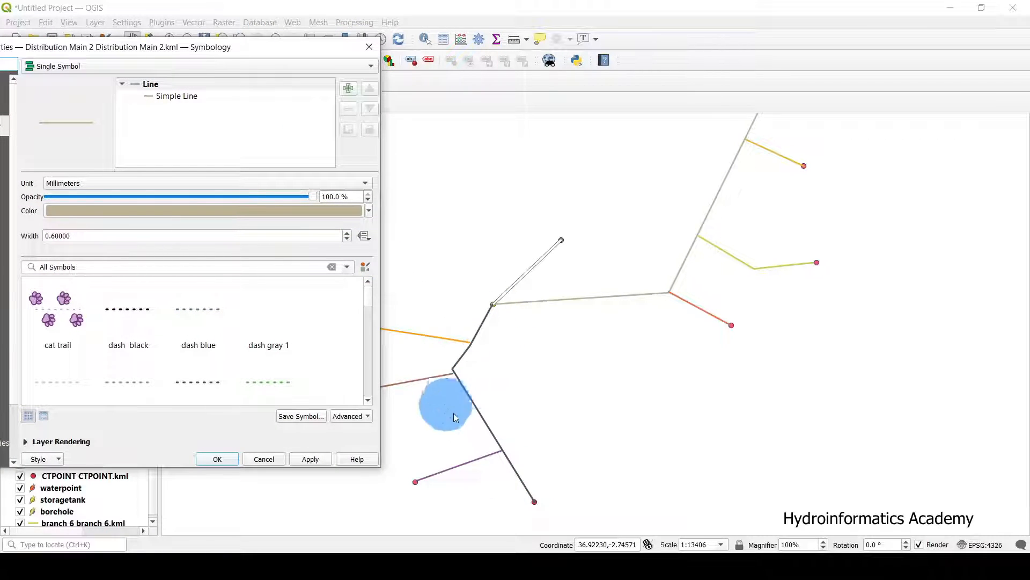
{"action": "left_click_drag", "start_coordinate": [213, 46], "coordinate": [308, 51]}
{"action": "scroll", "coordinate": [304, 338], "scroll_direction": "down", "scroll_amount": 5}
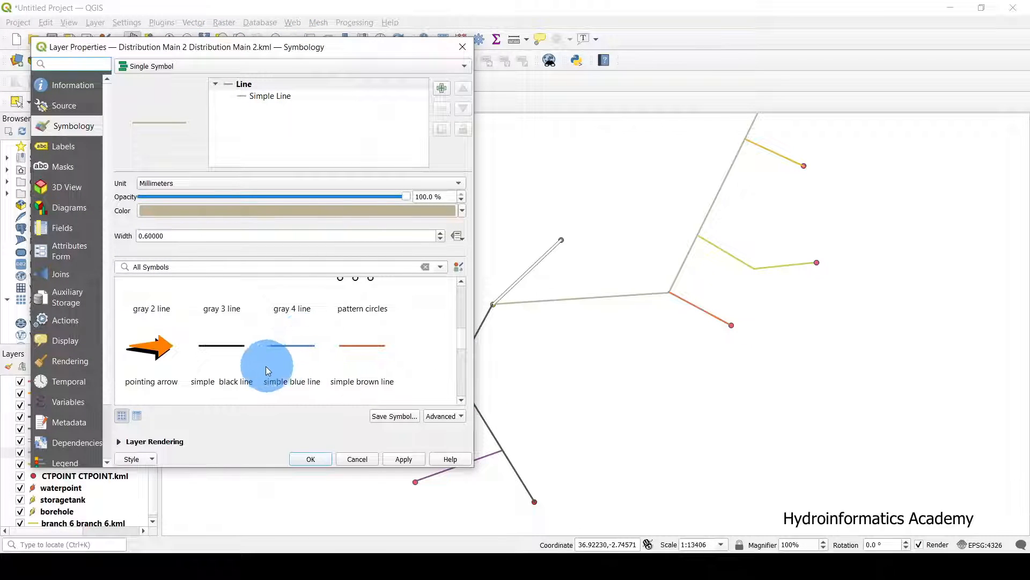
{"action": "left_click", "coordinate": [218, 349]}
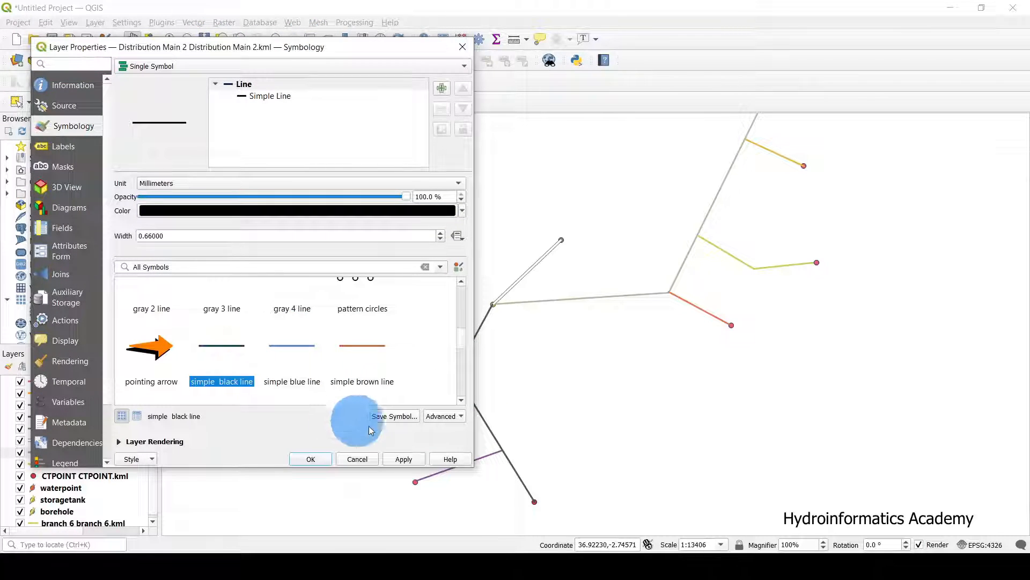
{"action": "left_click", "coordinate": [404, 459]}
{"action": "left_click", "coordinate": [312, 459]}
{"action": "left_click_drag", "start_coordinate": [524, 311], "coordinate": [482, 353]}
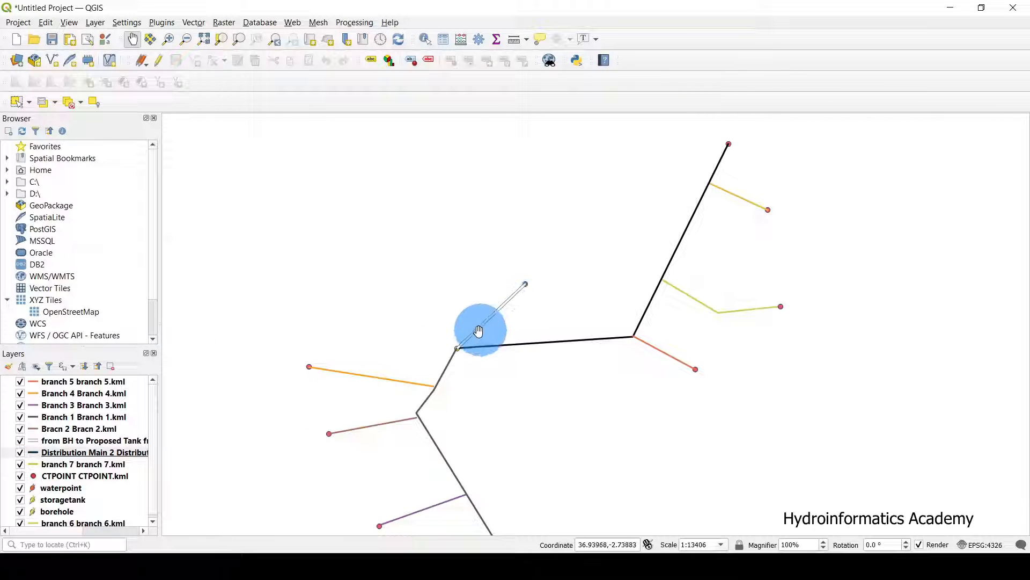
{"action": "left_click_drag", "start_coordinate": [507, 389], "coordinate": [504, 340]}
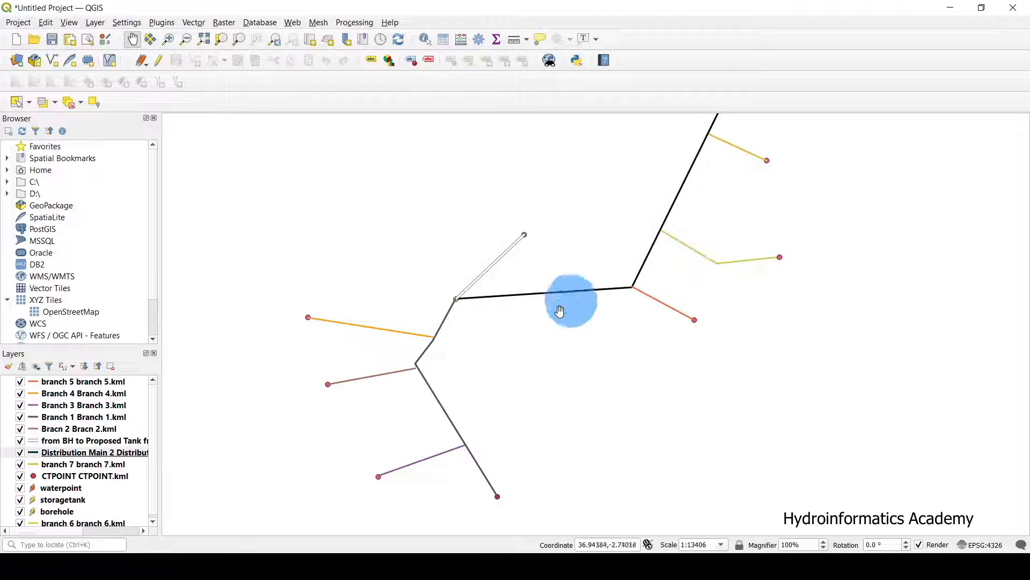
{"action": "left_click_drag", "start_coordinate": [502, 358], "coordinate": [526, 372]}
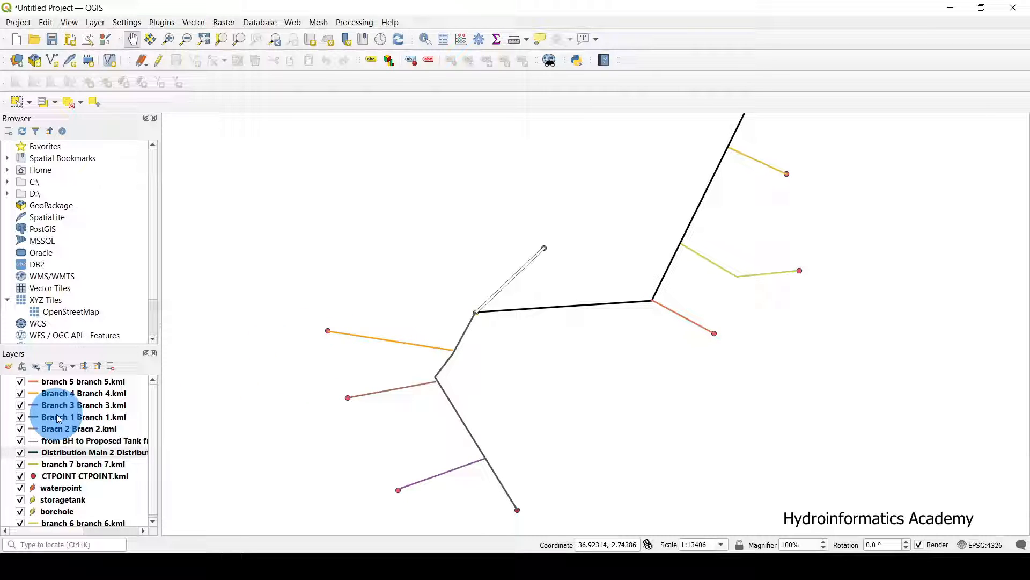
{"action": "left_click", "coordinate": [20, 382]}
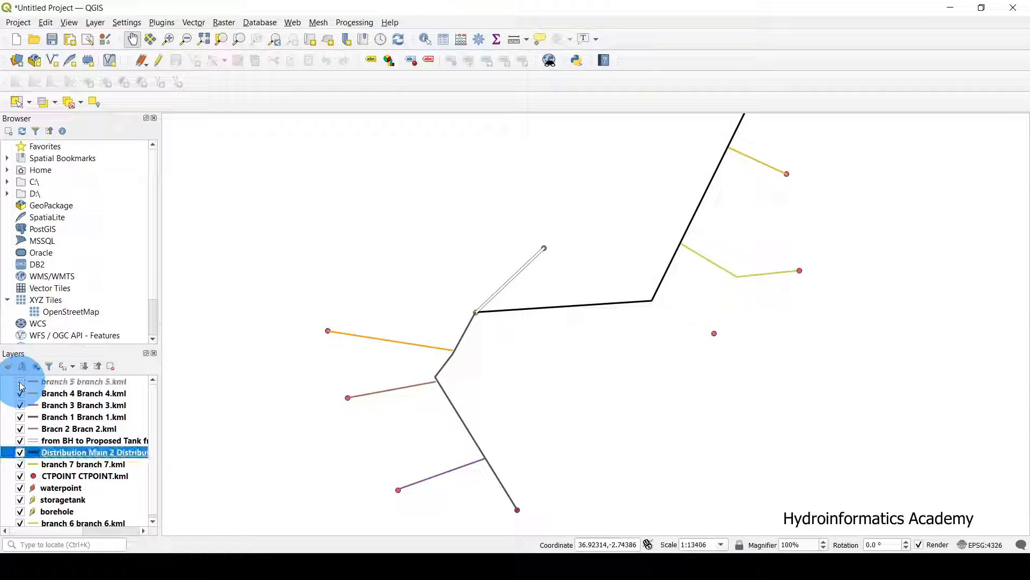
{"action": "left_click", "coordinate": [65, 382]}
Give branch 5 the black dashed 'topo path' symbol.
{"action": "right_click", "coordinate": [87, 383]}
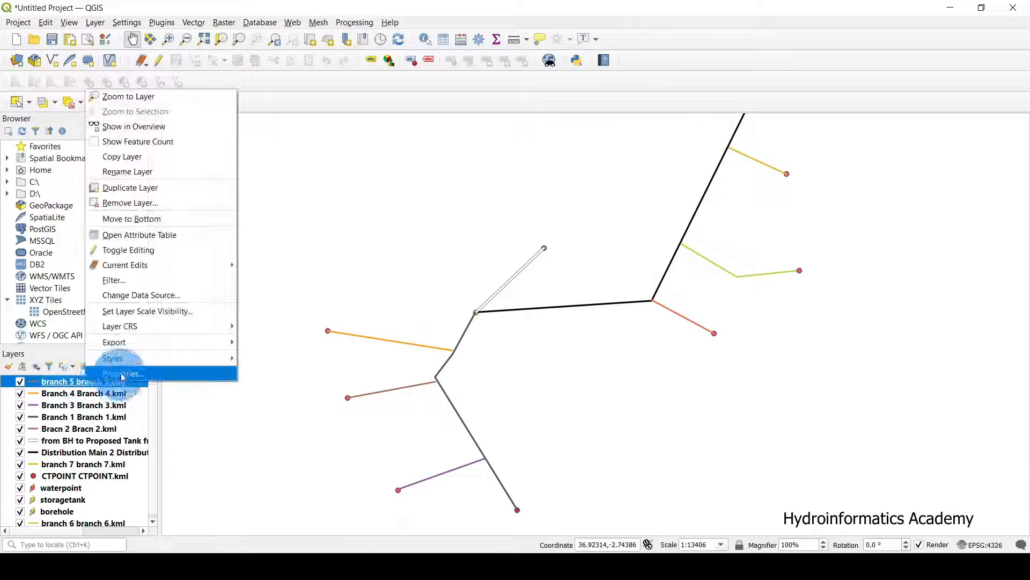
{"action": "left_click", "coordinate": [122, 373]}
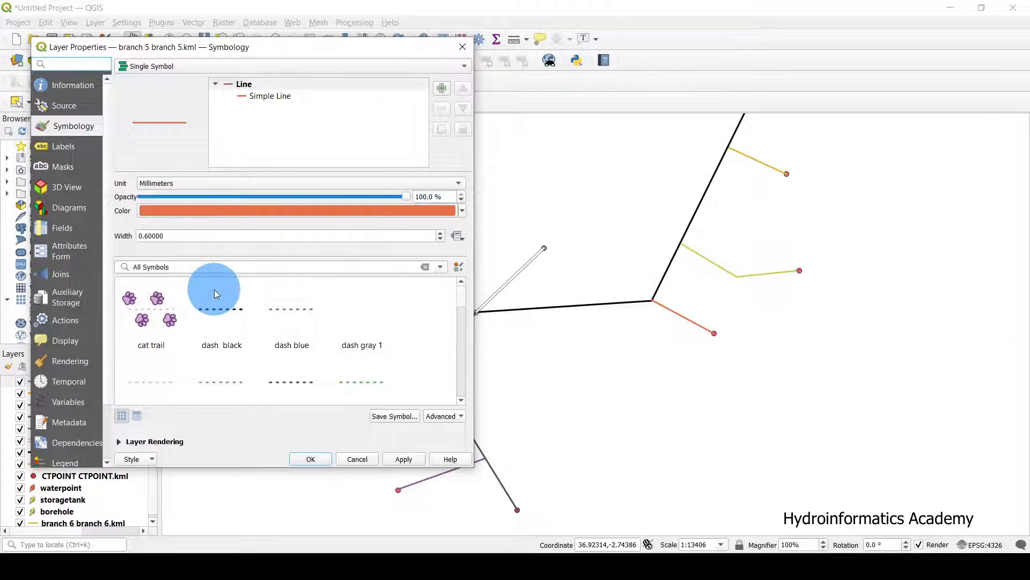
{"action": "scroll", "coordinate": [247, 336], "scroll_direction": "down", "scroll_amount": 6}
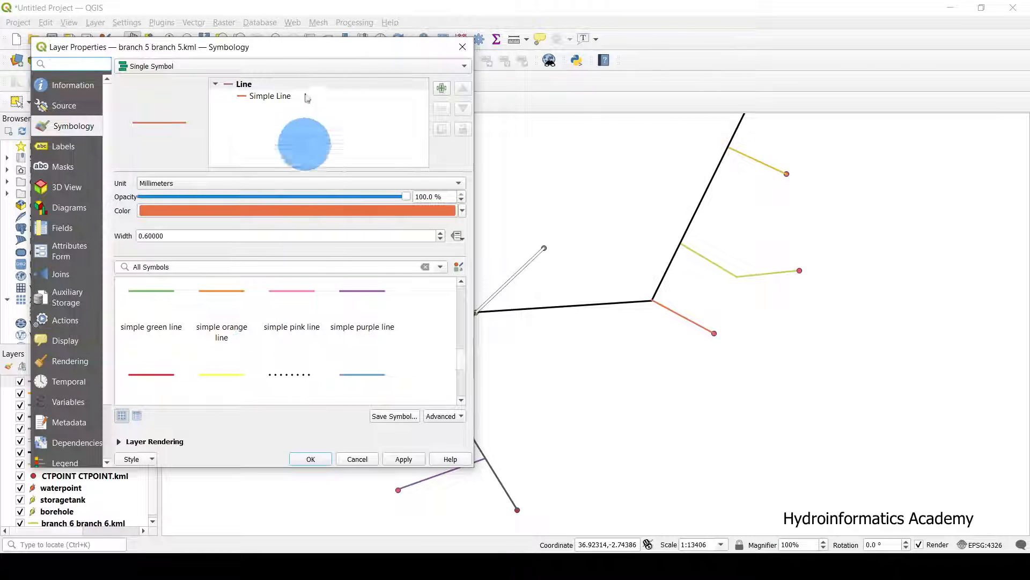
{"action": "left_click_drag", "start_coordinate": [333, 57], "coordinate": [308, 69]}
{"action": "scroll", "coordinate": [256, 363], "scroll_direction": "down", "scroll_amount": 3}
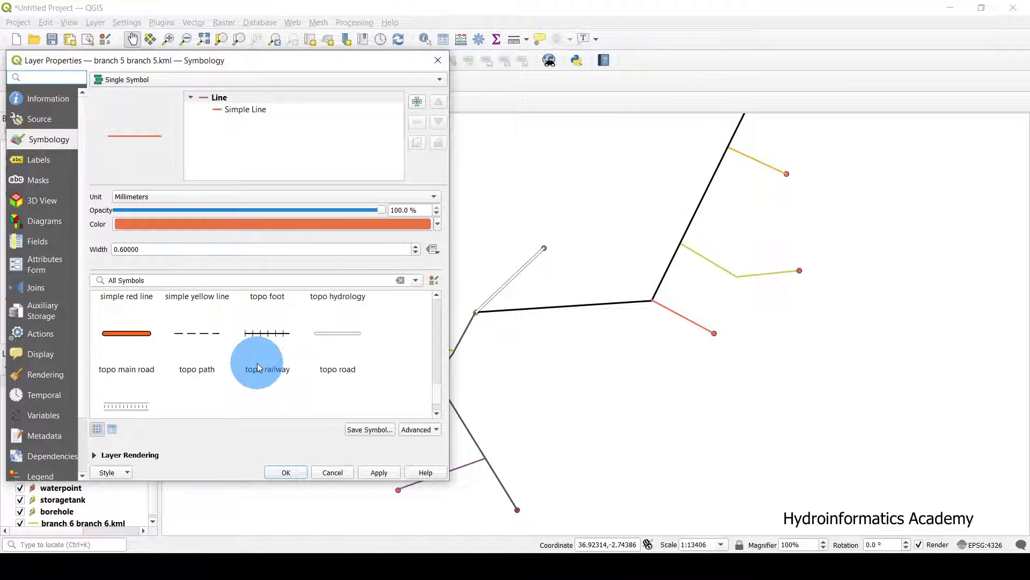
{"action": "left_click", "coordinate": [201, 333]}
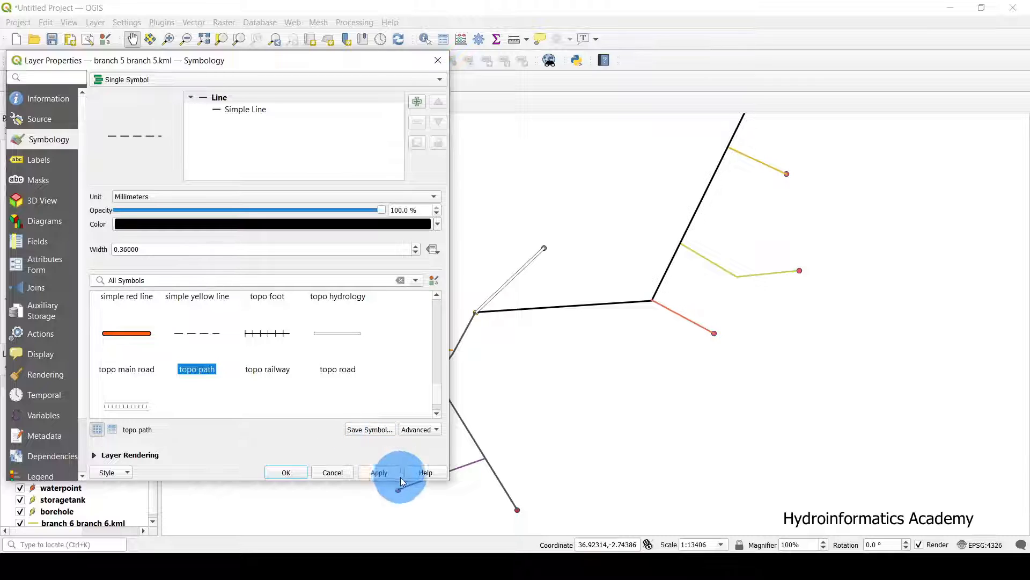
{"action": "left_click", "coordinate": [384, 473]}
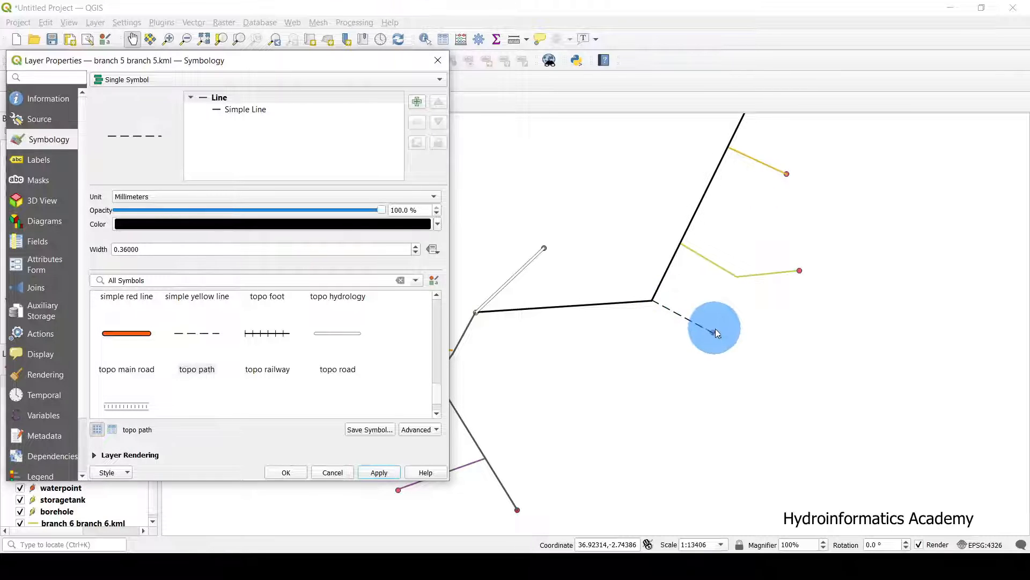
{"action": "left_click", "coordinate": [290, 473]}
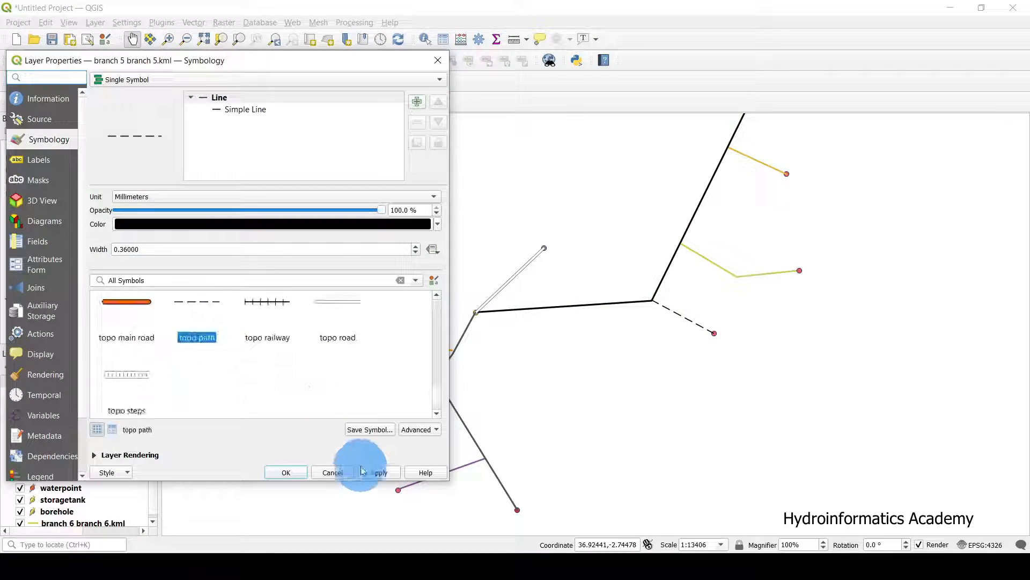
Apply the same 'topo path' dashed symbol to Branch 4 and Branch 1.
{"action": "left_click", "coordinate": [335, 472]}
{"action": "left_click", "coordinate": [200, 327]}
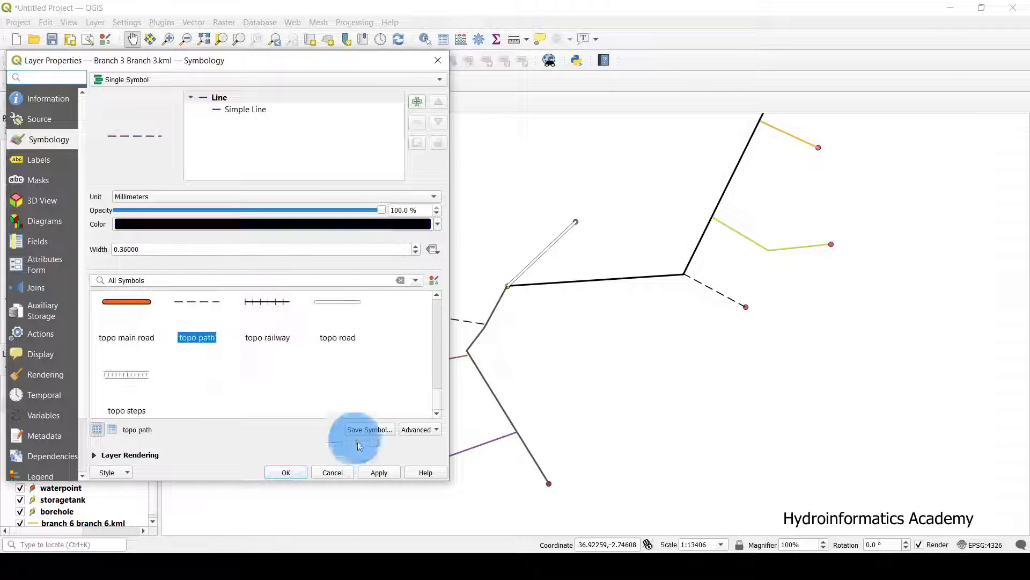
{"action": "scroll", "coordinate": [339, 389], "scroll_direction": "up", "scroll_amount": 5}
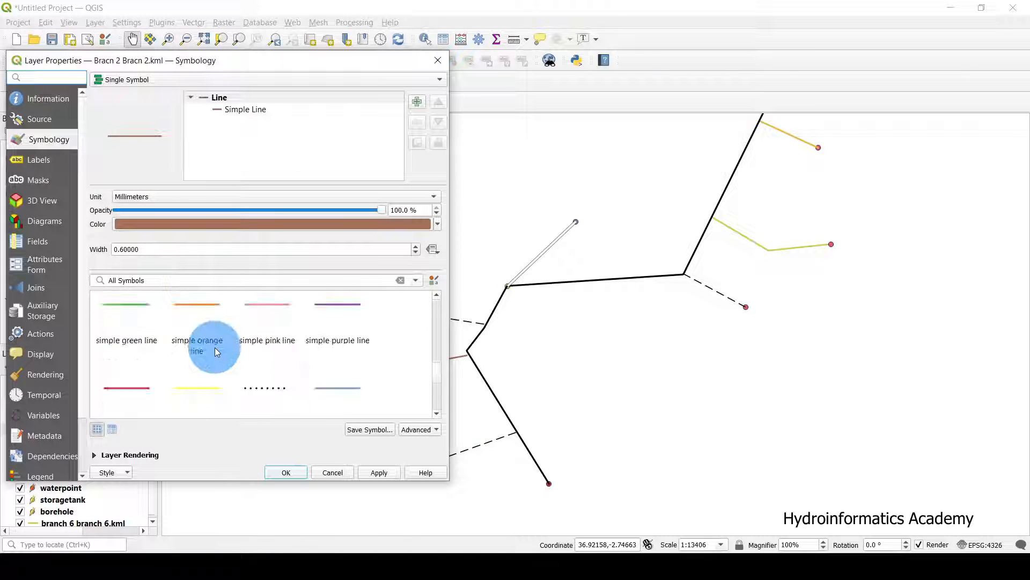
{"action": "scroll", "coordinate": [215, 347], "scroll_direction": "down", "scroll_amount": 3}
{"action": "left_click", "coordinate": [189, 316]}
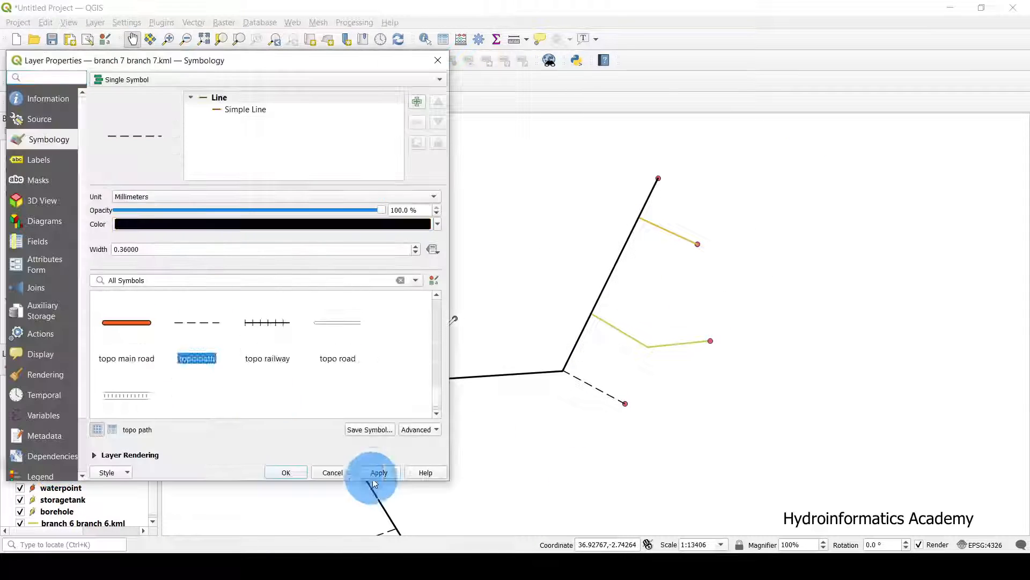
{"action": "left_click", "coordinate": [379, 471]}
Pan around the map to check the dashed branches against the solid black main.
{"action": "left_click_drag", "start_coordinate": [513, 430], "coordinate": [554, 384]}
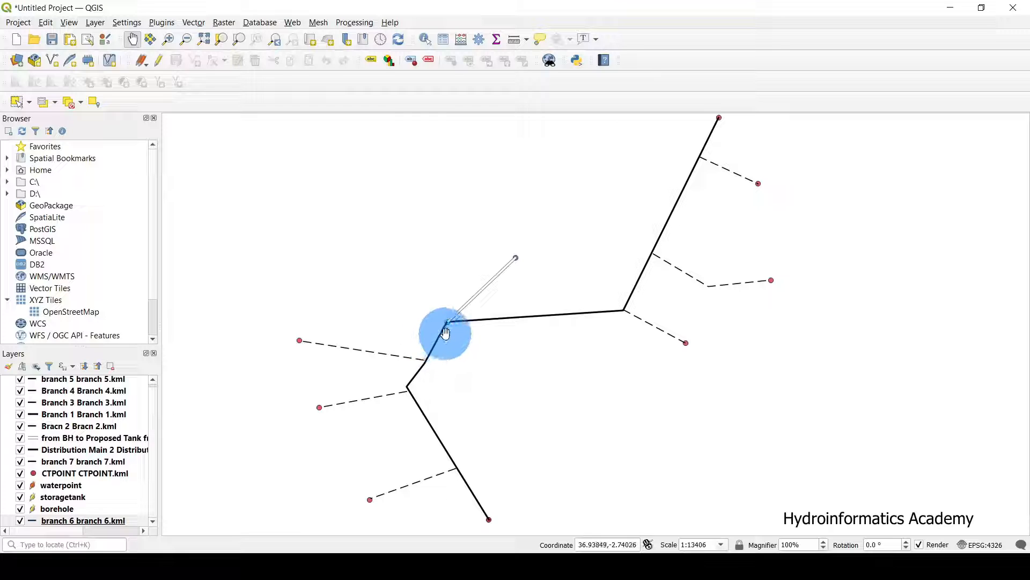
{"action": "mouse_move", "coordinate": [445, 333]}
{"action": "left_mouse_down"}
{"action": "mouse_move", "coordinate": [520, 352]}
{"action": "mouse_move", "coordinate": [504, 361]}
{"action": "mouse_move", "coordinate": [425, 336]}
{"action": "left_mouse_up"}
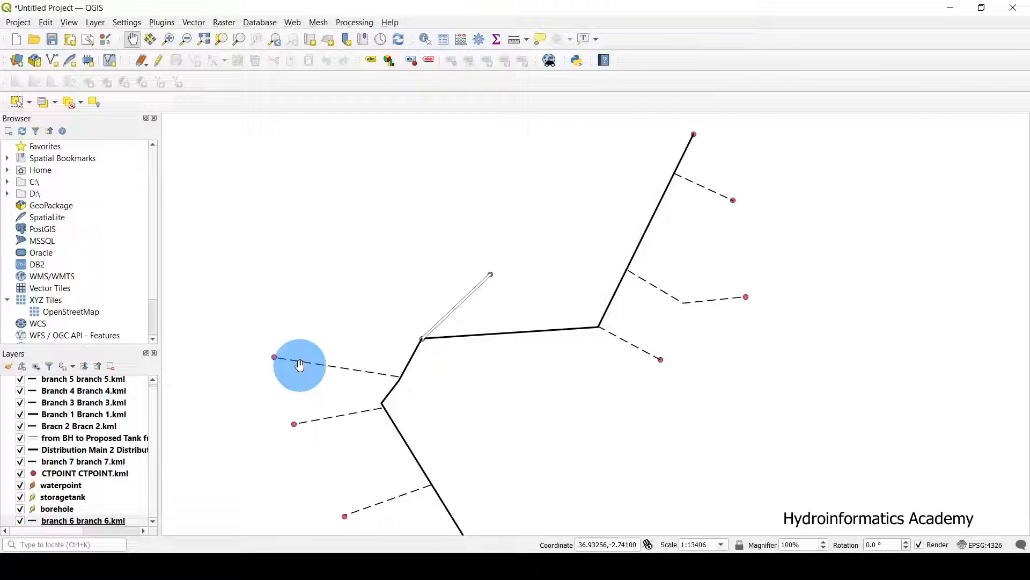
{"action": "left_click_drag", "start_coordinate": [472, 386], "coordinate": [542, 368]}
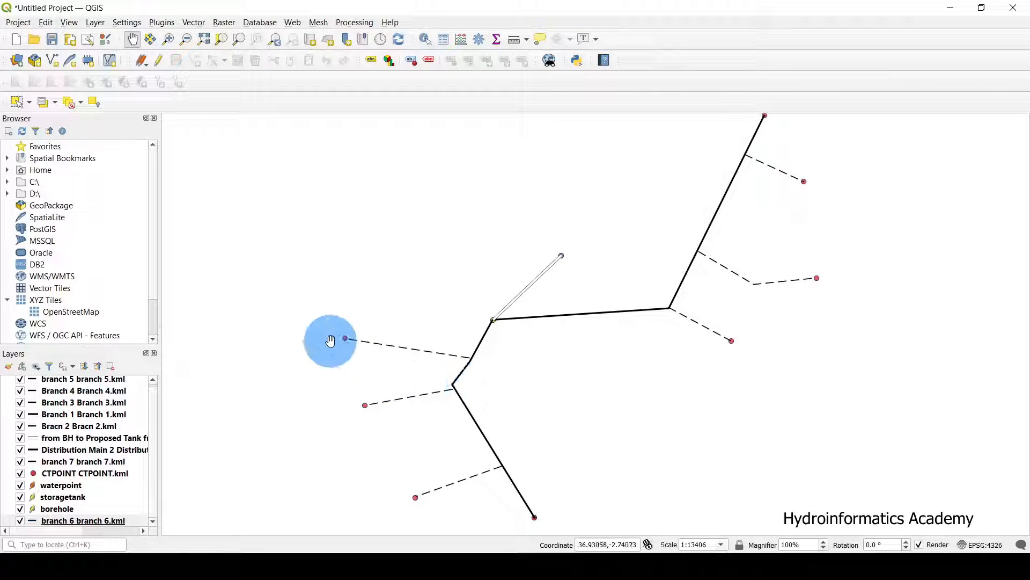
{"action": "left_click_drag", "start_coordinate": [397, 297], "coordinate": [368, 291]}
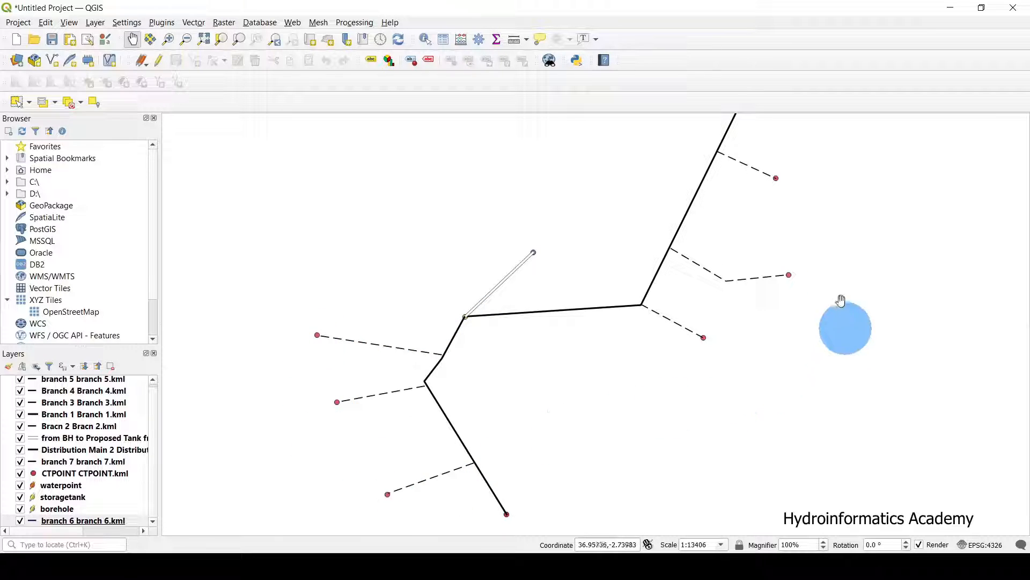
{"action": "left_click_drag", "start_coordinate": [797, 371], "coordinate": [795, 390]}
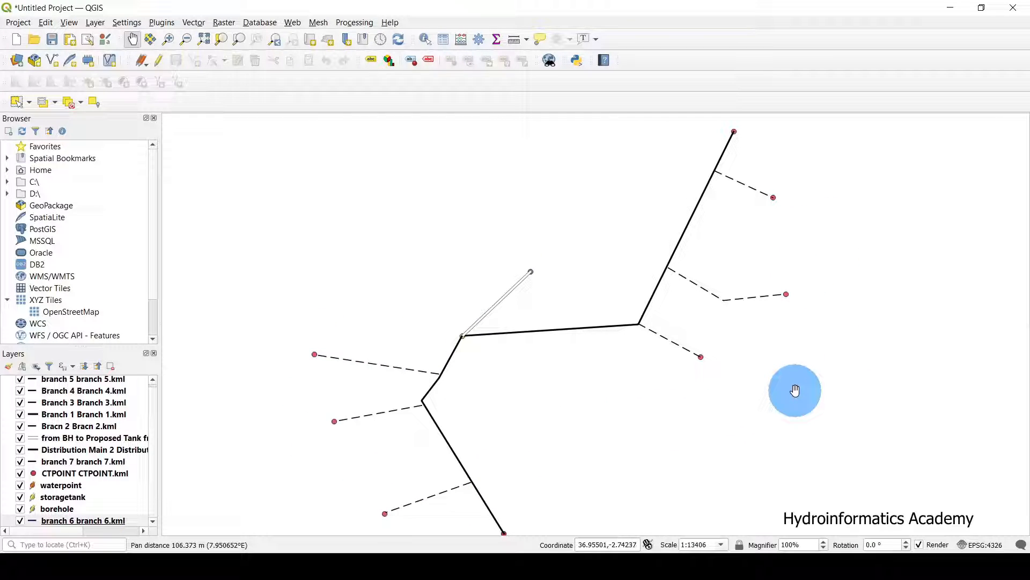
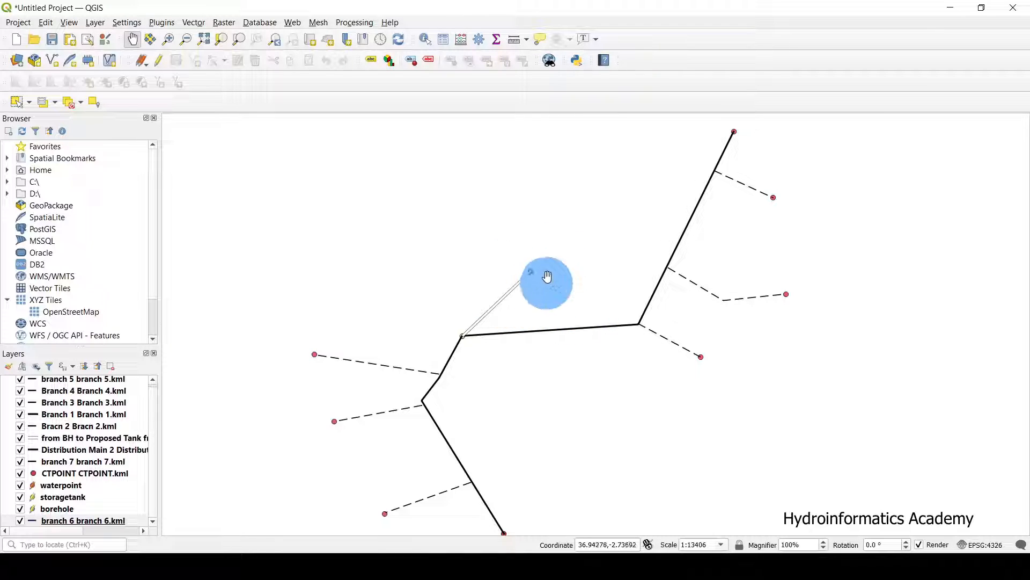
Give the borehole layer the 'dot white' circle symbol.
{"action": "double_click", "coordinate": [61, 510]}
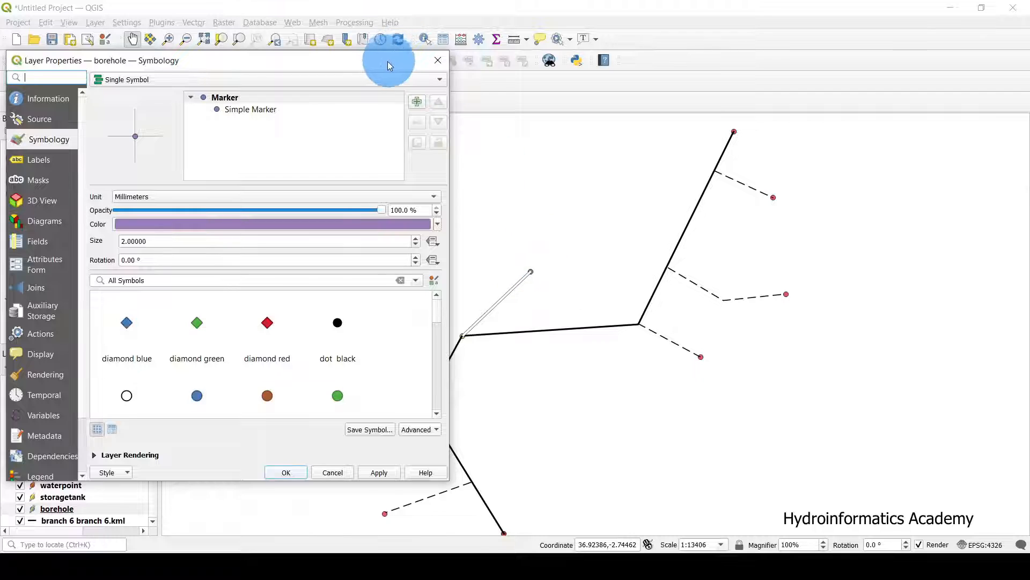
{"action": "left_click_drag", "start_coordinate": [387, 61], "coordinate": [337, 49]}
{"action": "scroll", "coordinate": [94, 382], "scroll_direction": "down", "scroll_amount": 4}
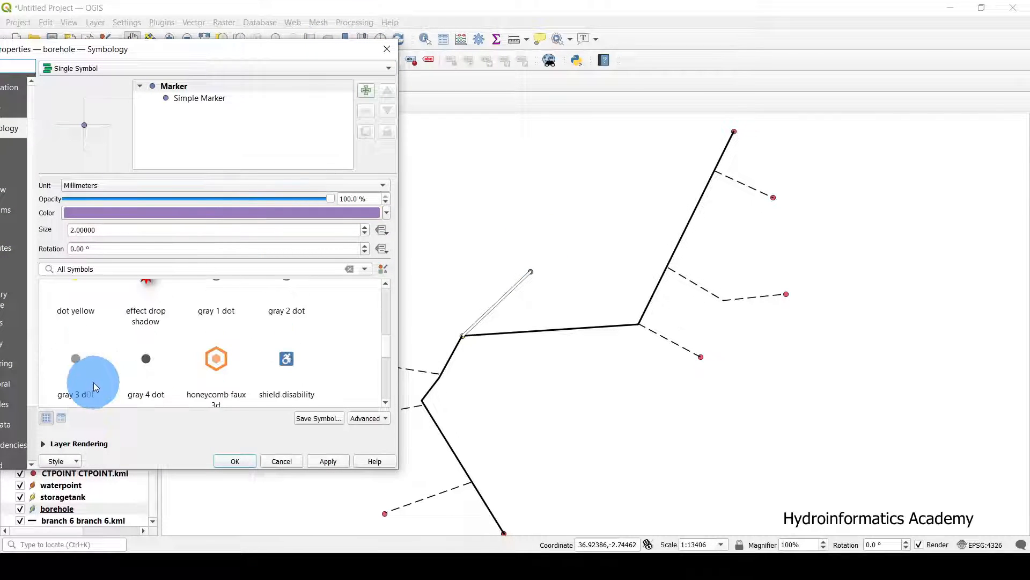
{"action": "scroll", "coordinate": [99, 383], "scroll_direction": "up", "scroll_amount": 3}
{"action": "scroll", "coordinate": [98, 381], "scroll_direction": "down", "scroll_amount": 3}
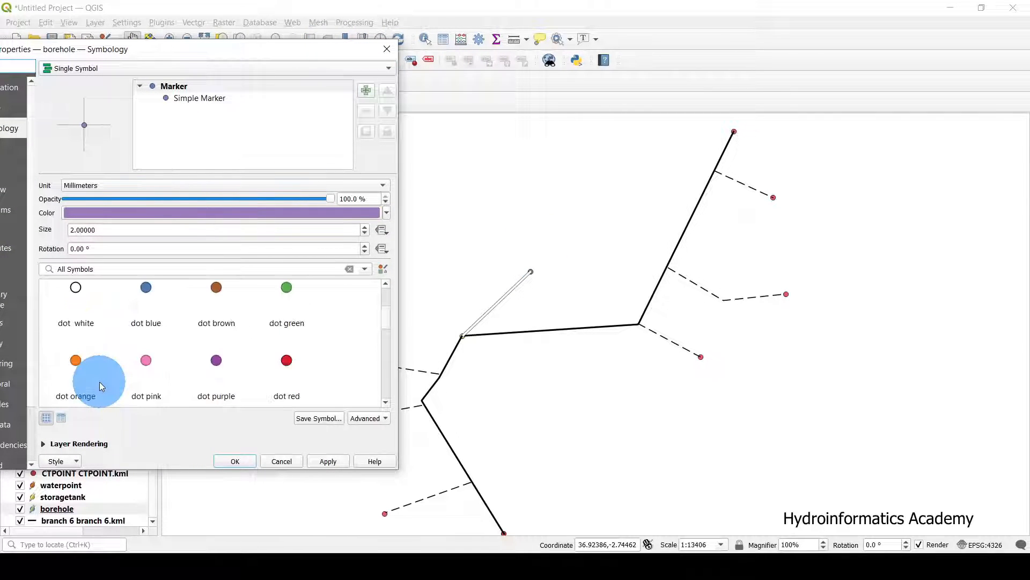
{"action": "left_click", "coordinate": [78, 287]}
{"action": "left_click", "coordinate": [341, 465]}
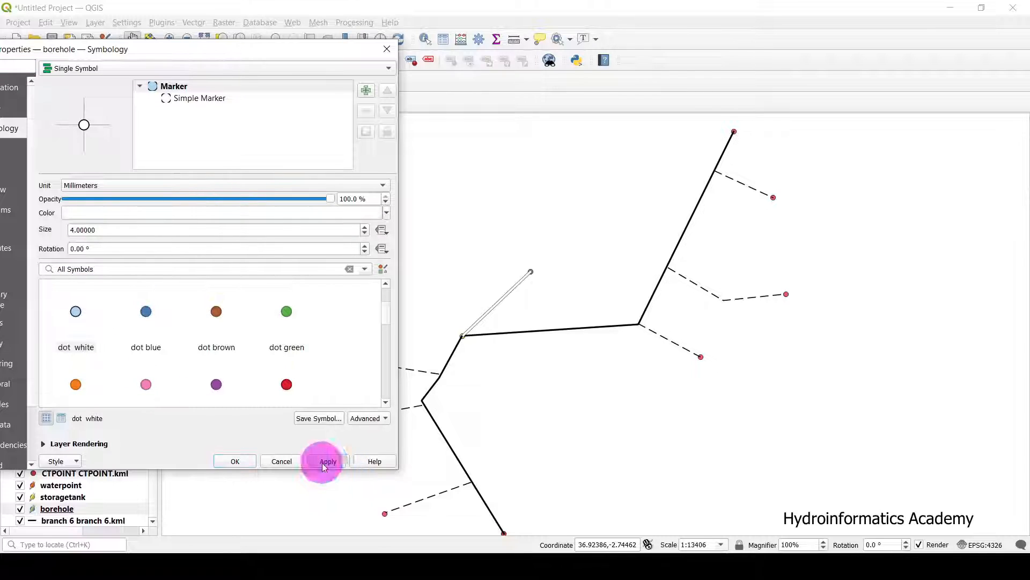
{"action": "left_click", "coordinate": [572, 324]}
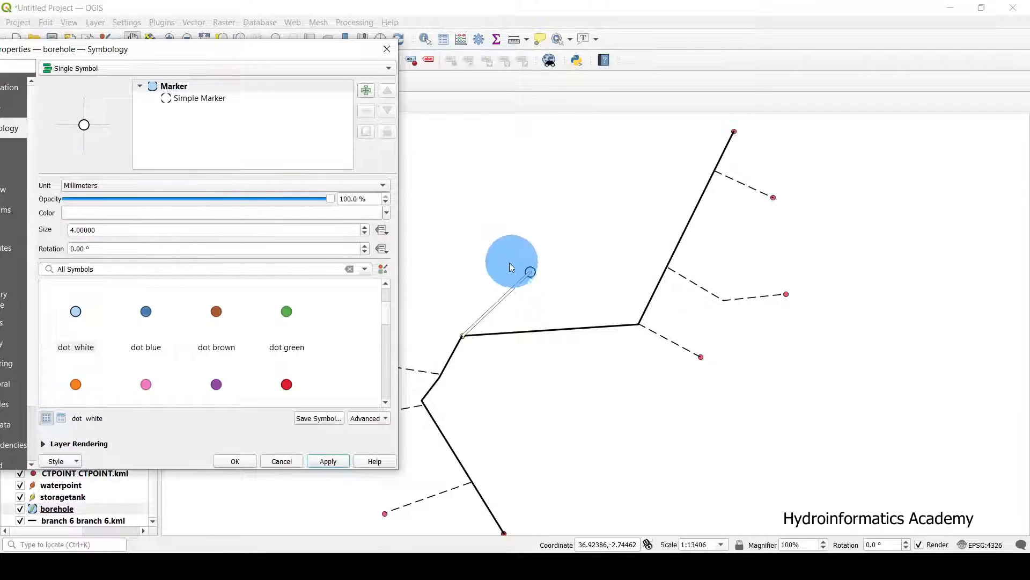
Set the borehole marker size to 4 and close its properties.
{"action": "left_click", "coordinate": [84, 240]}
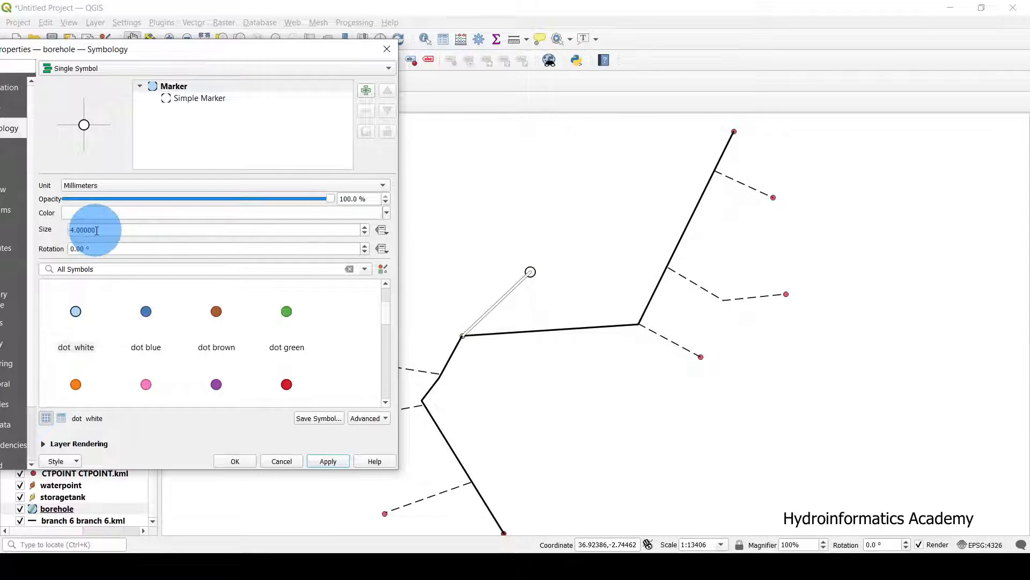
{"action": "left_click_drag", "start_coordinate": [97, 230], "coordinate": [47, 235]}
{"action": "type", "text": "3.5"}
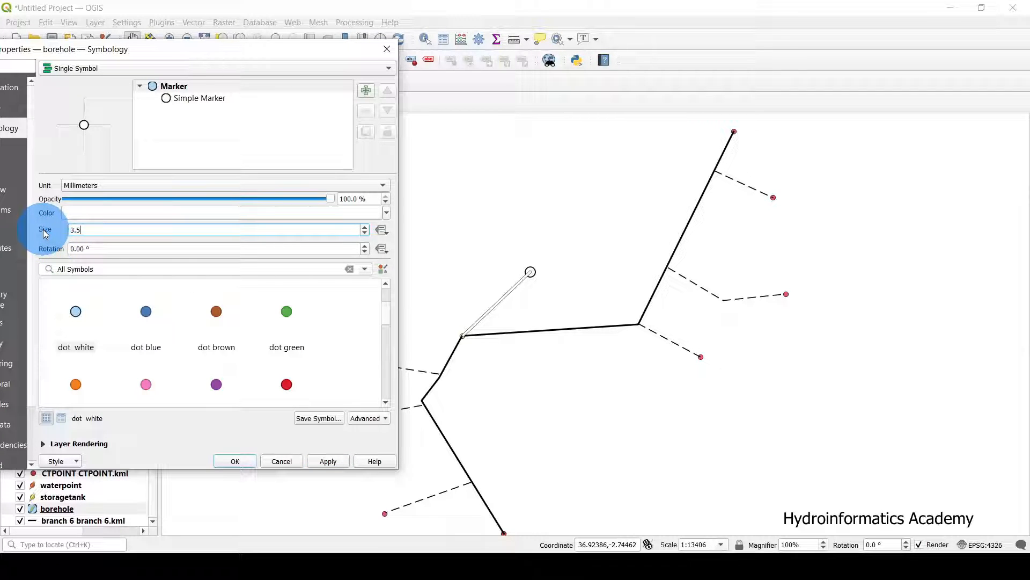
{"action": "left_click", "coordinate": [338, 464]}
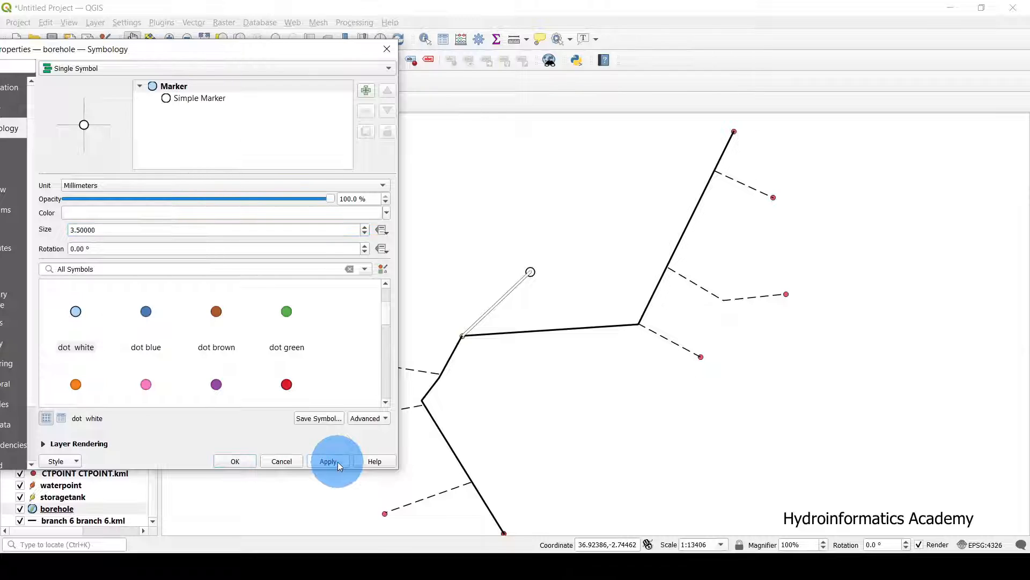
{"action": "left_click_drag", "start_coordinate": [95, 230], "coordinate": [27, 230]}
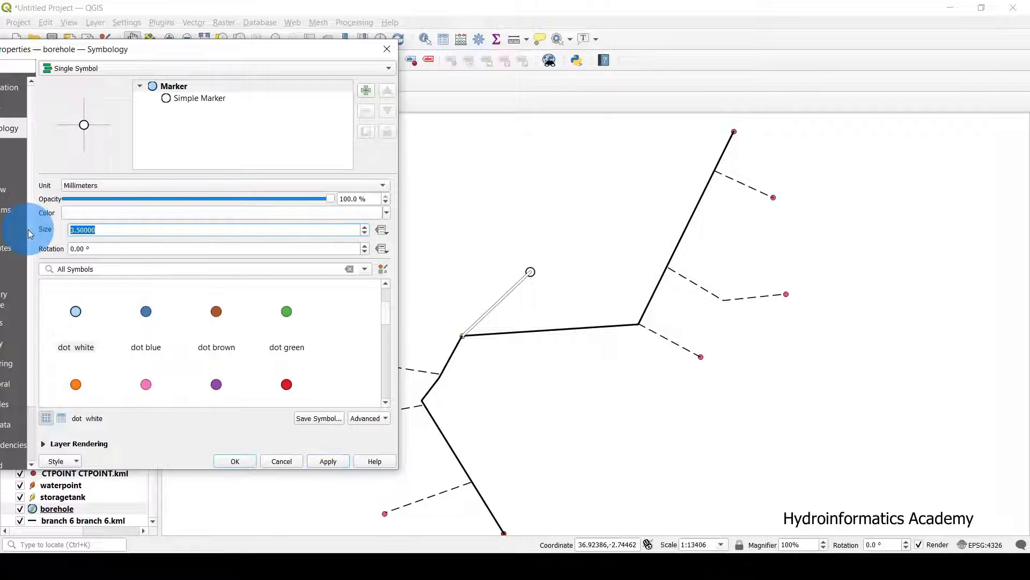
{"action": "type", "text": "4"}
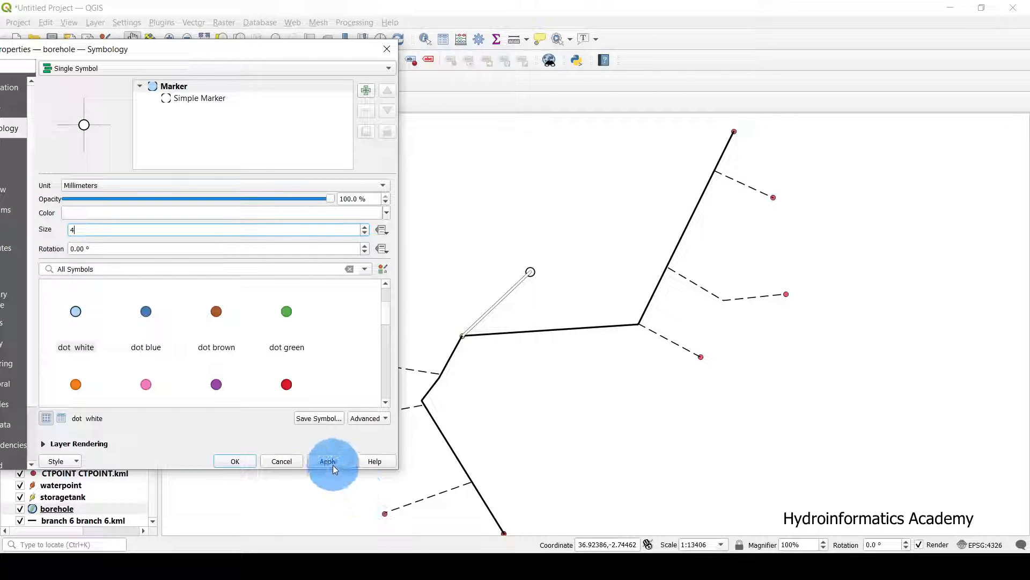
{"action": "left_click", "coordinate": [254, 461]}
{"action": "left_click_drag", "start_coordinate": [594, 397], "coordinate": [642, 396]}
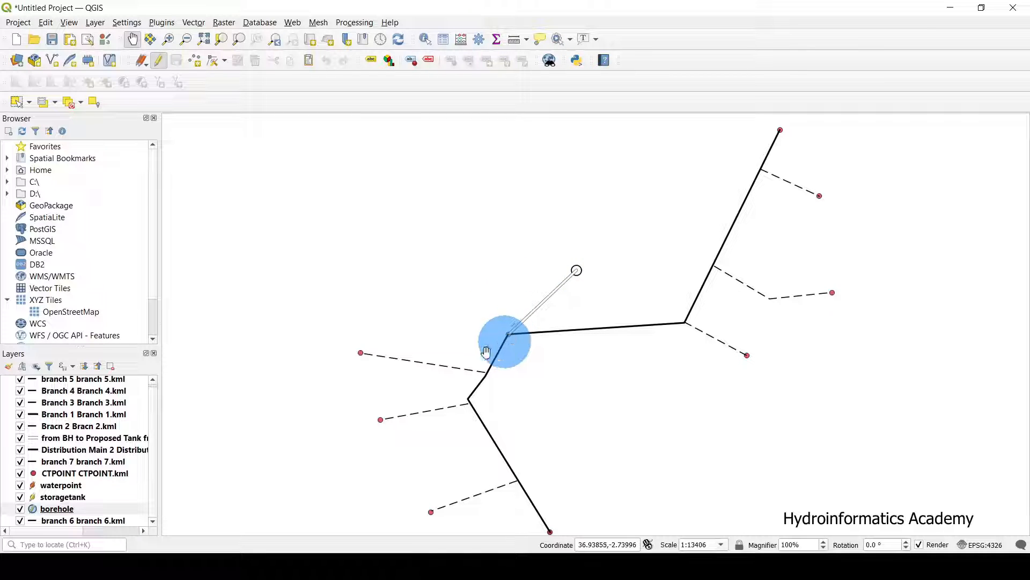
Apply the 'dot black' symbol to the storagetank layer.
{"action": "left_click", "coordinate": [20, 498]}
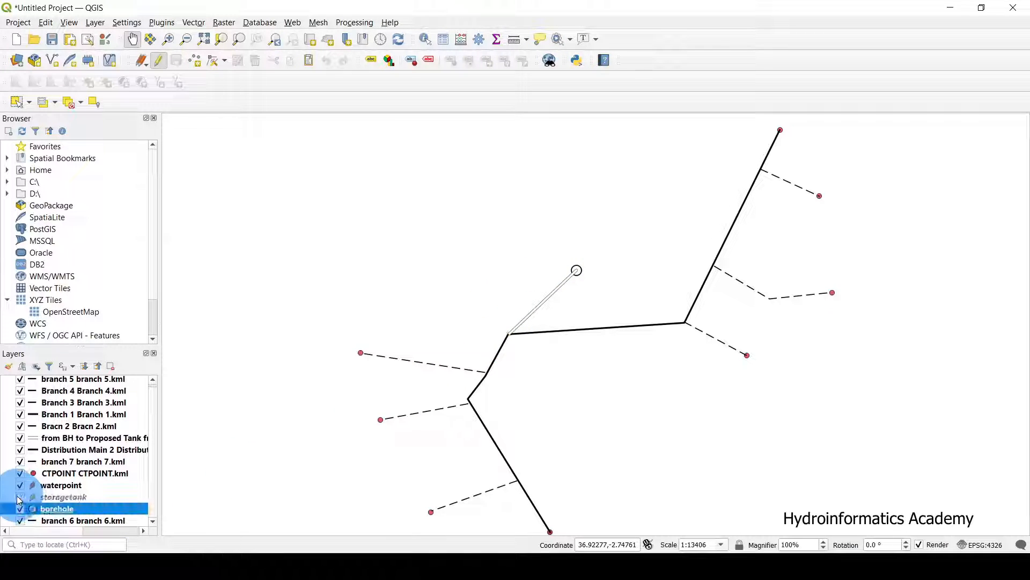
{"action": "left_click", "coordinate": [19, 497]}
{"action": "double_click", "coordinate": [43, 496]}
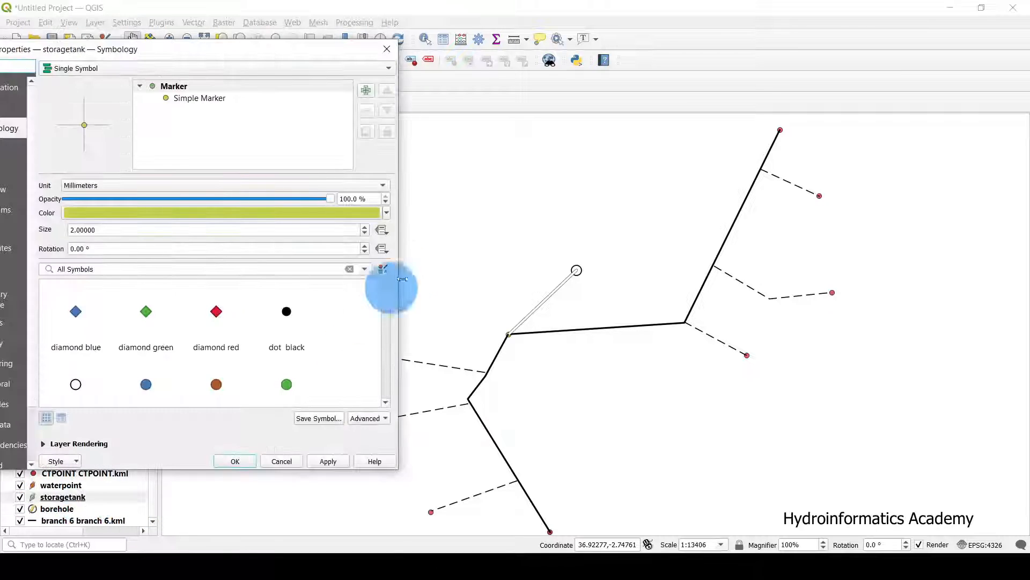
{"action": "left_click_drag", "start_coordinate": [286, 53], "coordinate": [347, 47]}
{"action": "left_click", "coordinate": [282, 317]}
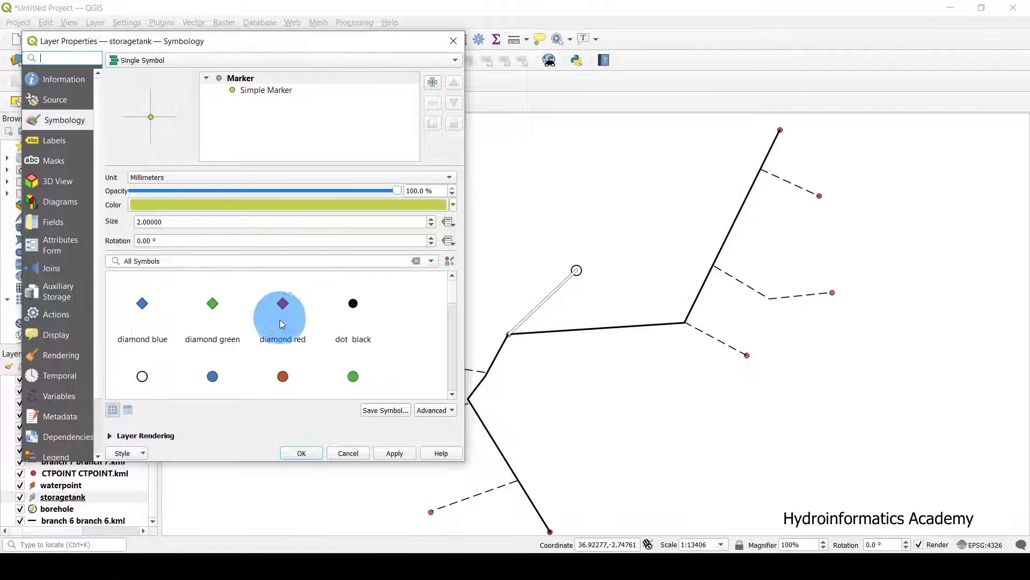
{"action": "scroll", "coordinate": [343, 347], "scroll_direction": "down", "scroll_amount": 10}
{"action": "left_click_drag", "start_coordinate": [452, 375], "coordinate": [454, 277]}
{"action": "left_click", "coordinate": [359, 310]}
{"action": "left_click", "coordinate": [391, 453]}
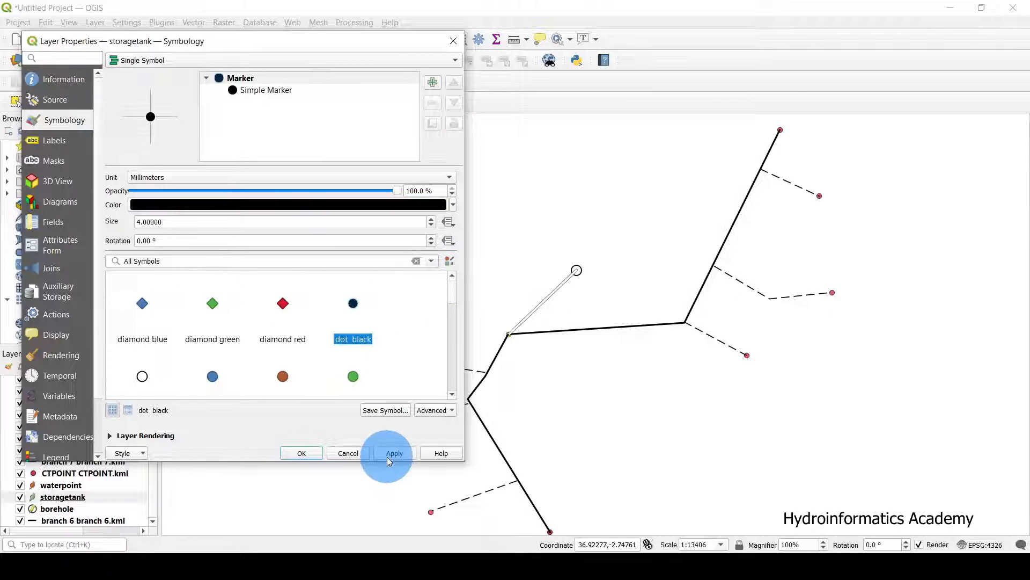
Try 'topo pop capital' on the tank, then settle on 'dot black' and close.
{"action": "scroll", "coordinate": [381, 327], "scroll_direction": "down", "scroll_amount": 10}
{"action": "left_click_drag", "start_coordinate": [451, 376], "coordinate": [426, 355]}
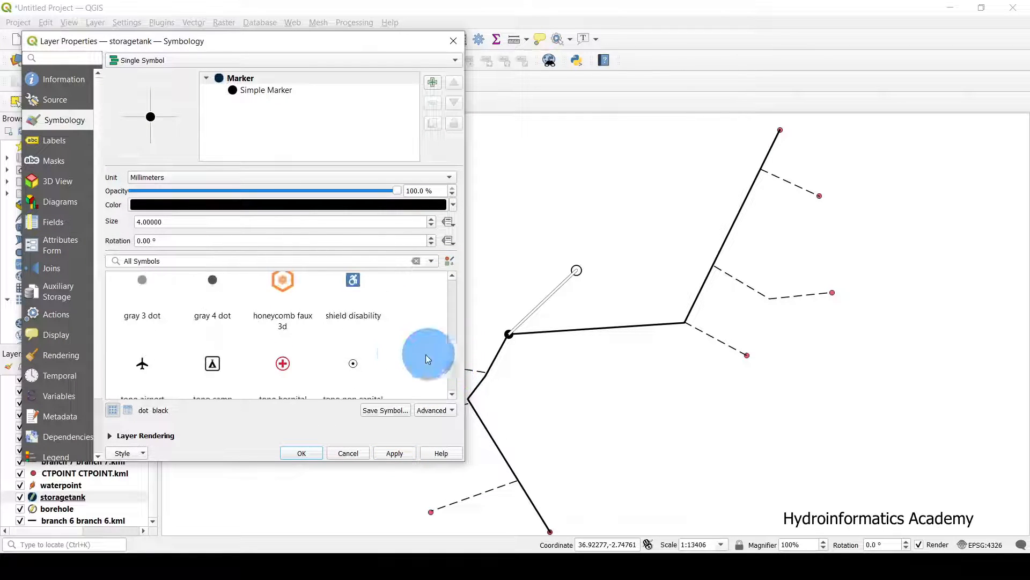
{"action": "left_click", "coordinate": [353, 382]}
{"action": "left_click", "coordinate": [394, 453]}
{"action": "scroll", "coordinate": [366, 351], "scroll_direction": "up", "scroll_amount": 5}
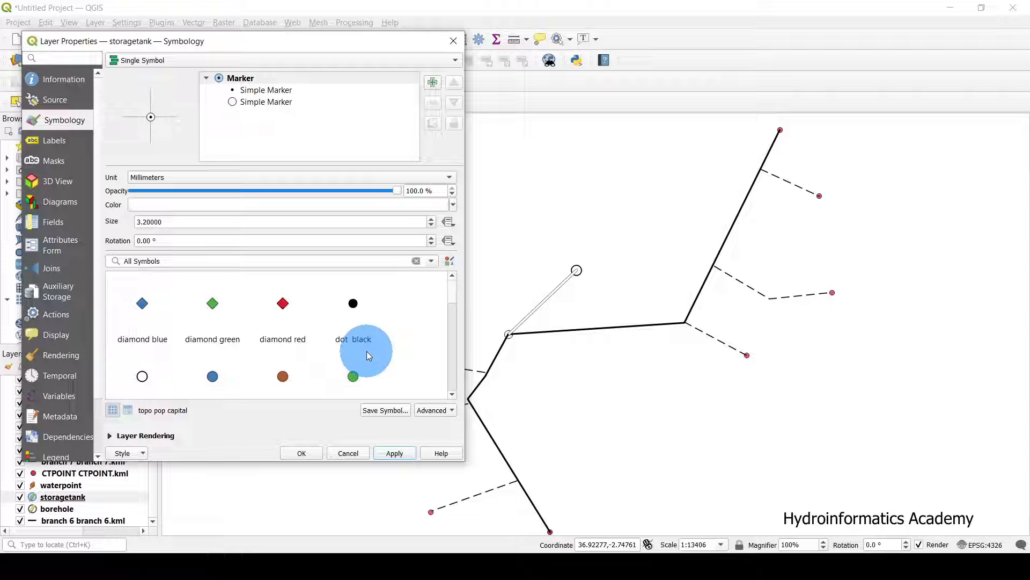
{"action": "left_click", "coordinate": [356, 321]}
{"action": "left_click", "coordinate": [395, 453]}
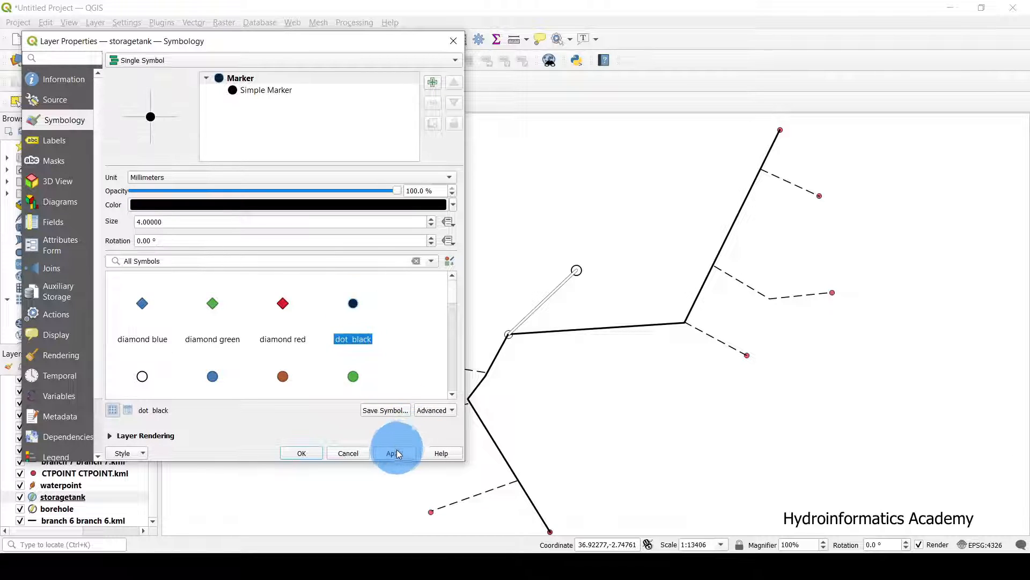
{"action": "left_click", "coordinate": [353, 455]}
{"action": "left_click", "coordinate": [302, 453]}
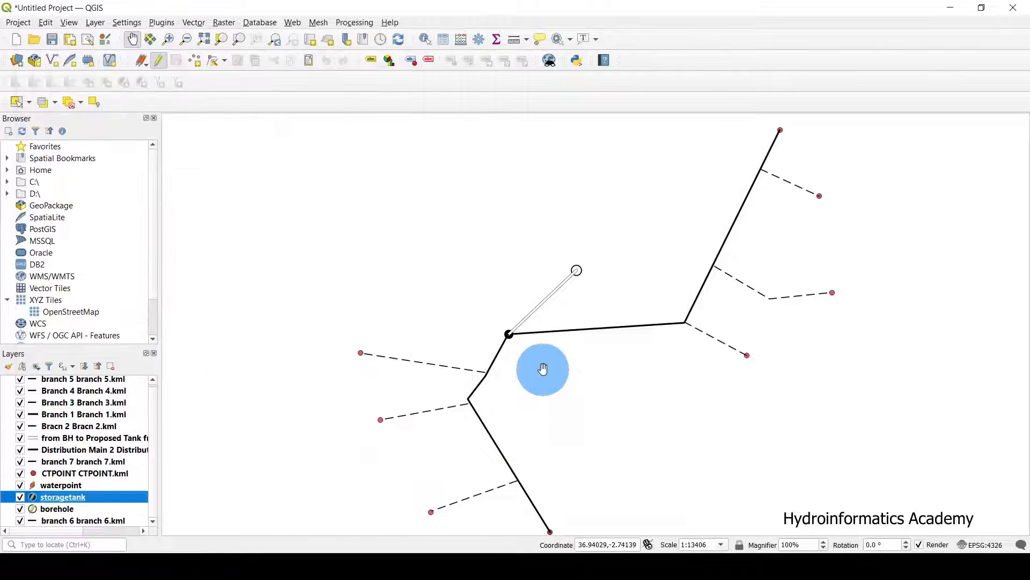
{"action": "left_click_drag", "start_coordinate": [542, 368], "coordinate": [541, 282]}
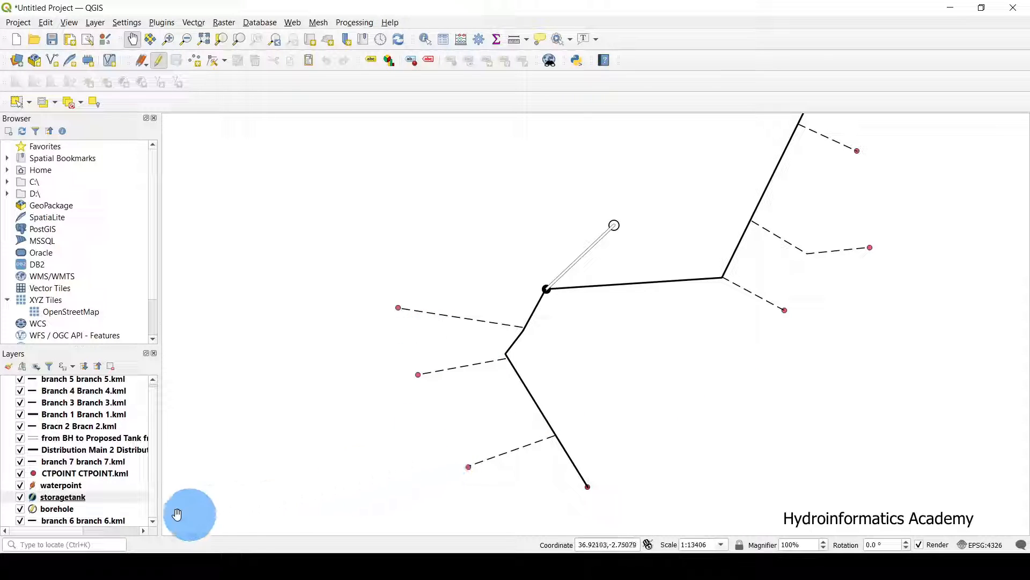
Give the waterpoint layer the 'diamond blue' symbol.
{"action": "left_click", "coordinate": [60, 485]}
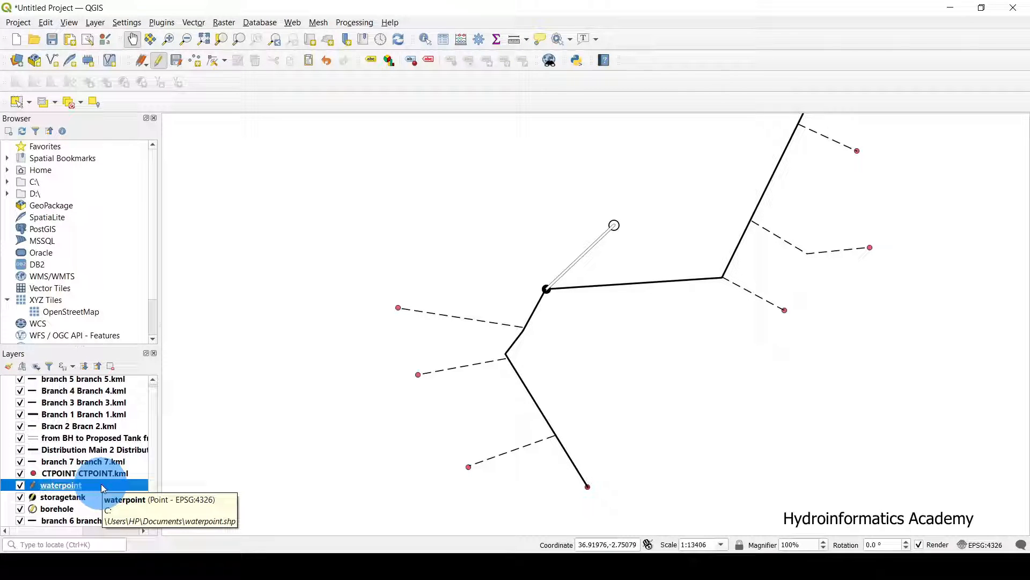
{"action": "left_click", "coordinate": [19, 485]}
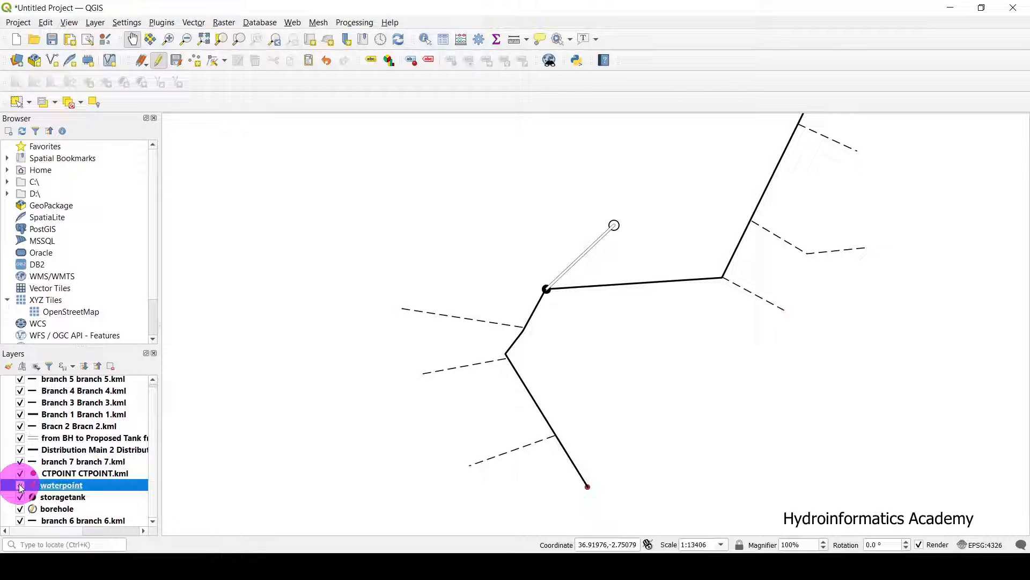
{"action": "left_click", "coordinate": [20, 485]}
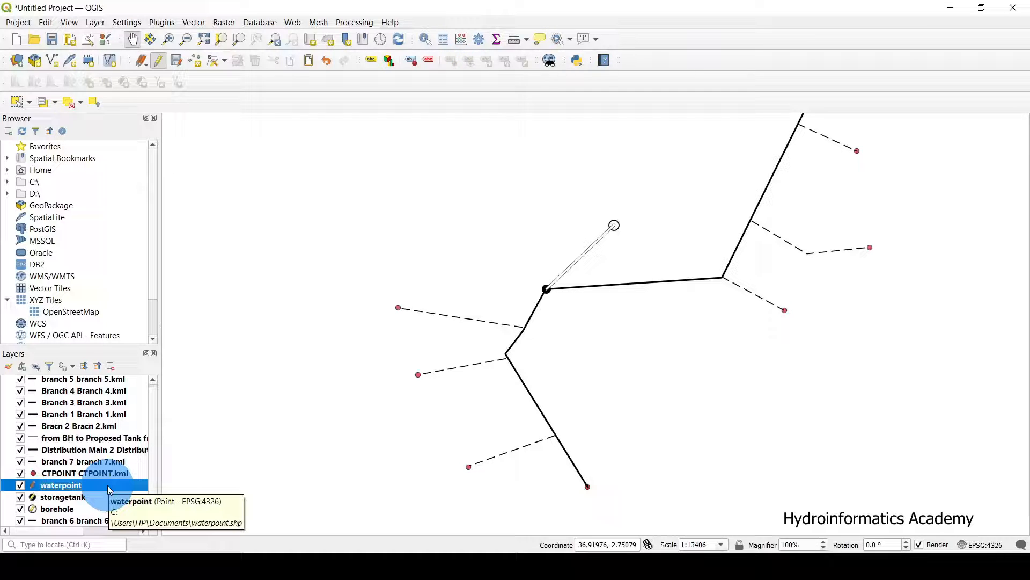
{"action": "double_click", "coordinate": [60, 485]}
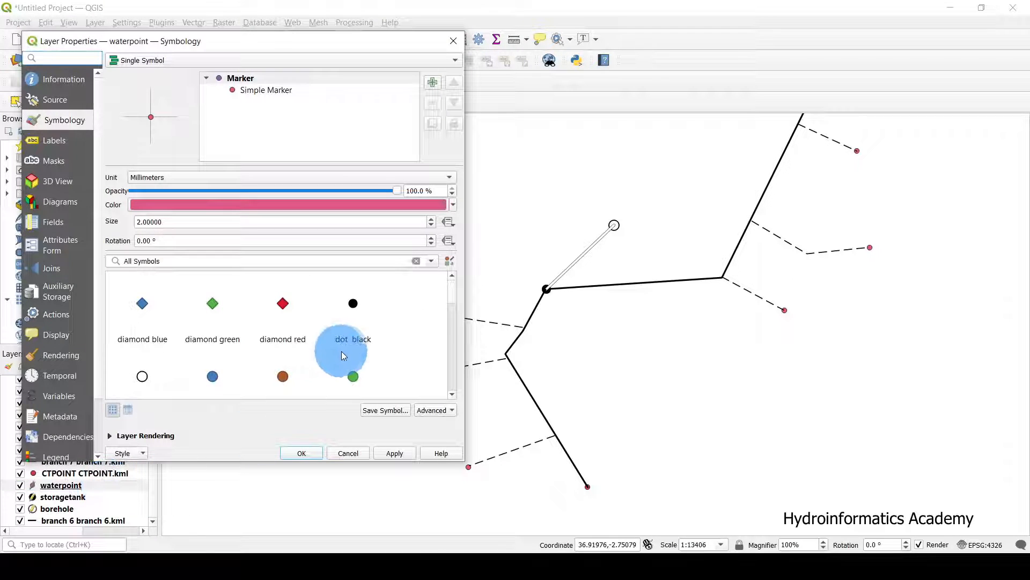
{"action": "scroll", "coordinate": [297, 342], "scroll_direction": "down", "scroll_amount": 2}
{"action": "scroll", "coordinate": [297, 337], "scroll_direction": "down", "scroll_amount": 8}
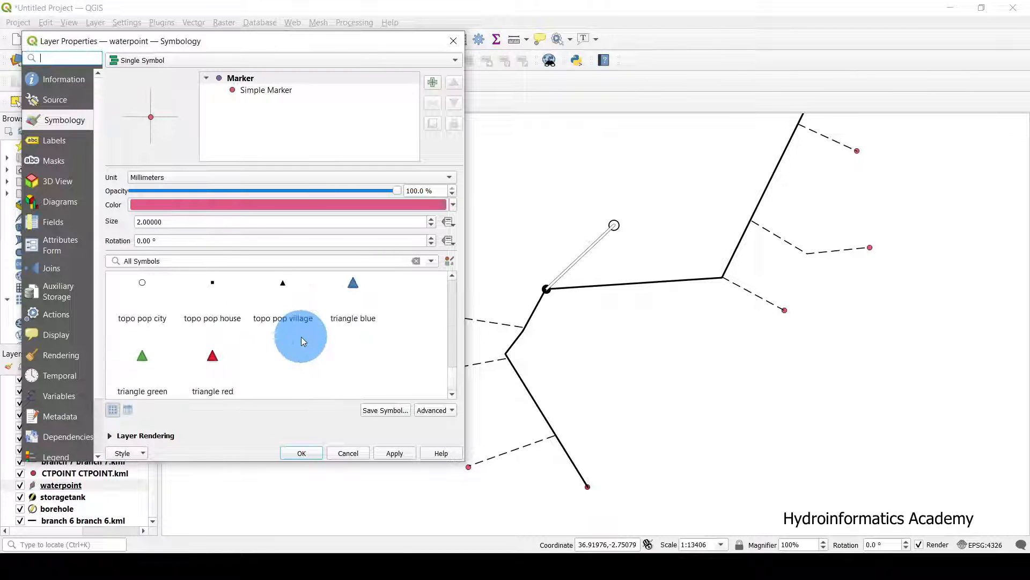
{"action": "scroll", "coordinate": [301, 337], "scroll_direction": "up", "scroll_amount": 2}
{"action": "scroll", "coordinate": [372, 346], "scroll_direction": "down", "scroll_amount": 2}
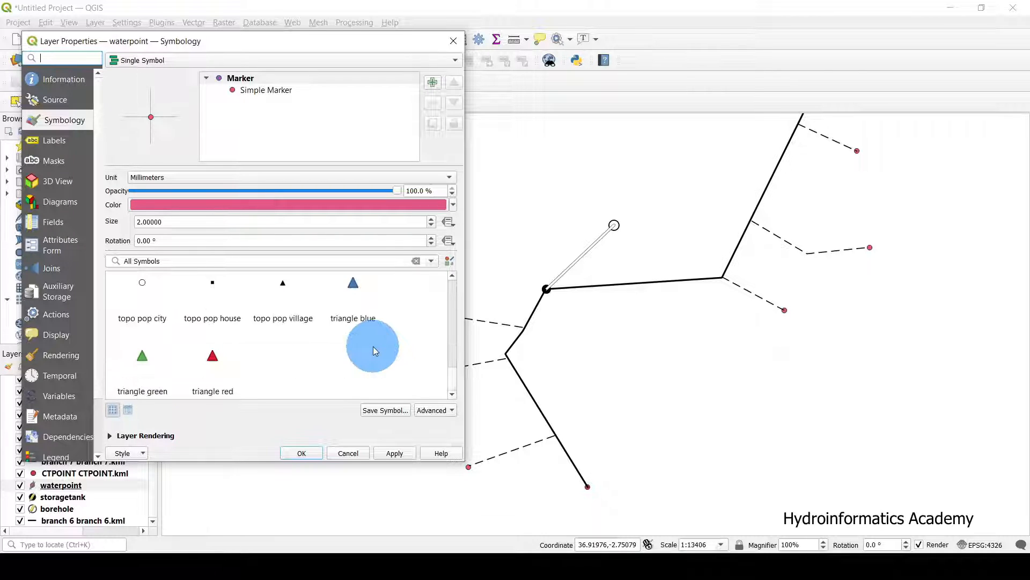
{"action": "left_click_drag", "start_coordinate": [452, 357], "coordinate": [457, 289]}
{"action": "left_click", "coordinate": [143, 304]}
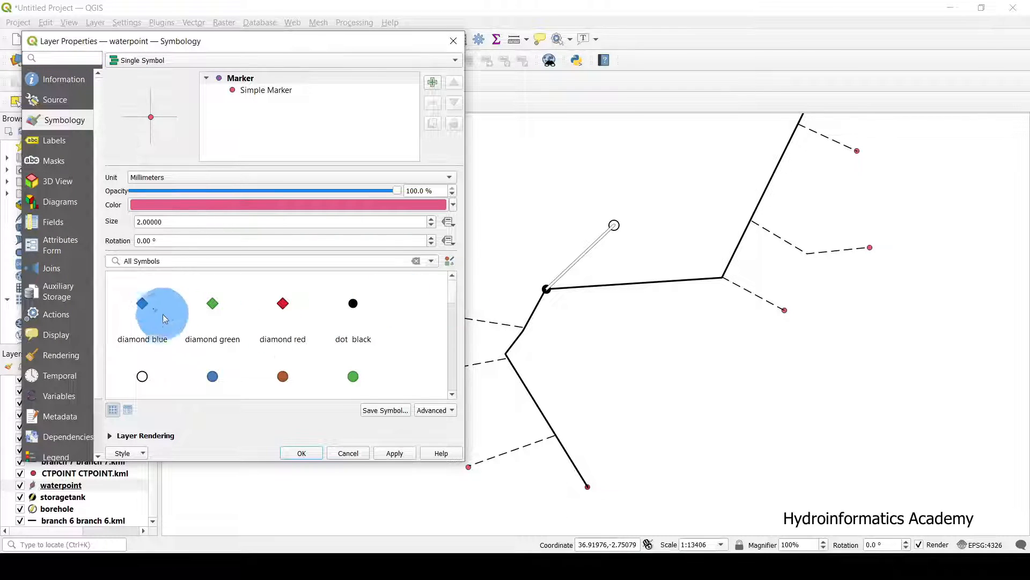
{"action": "left_click", "coordinate": [394, 453]}
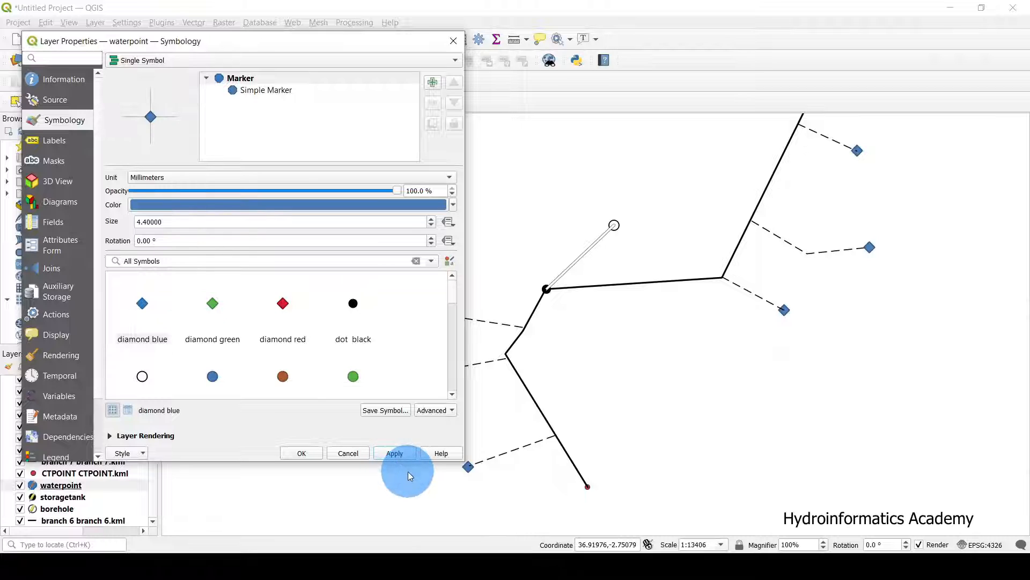
{"action": "left_click", "coordinate": [284, 453]}
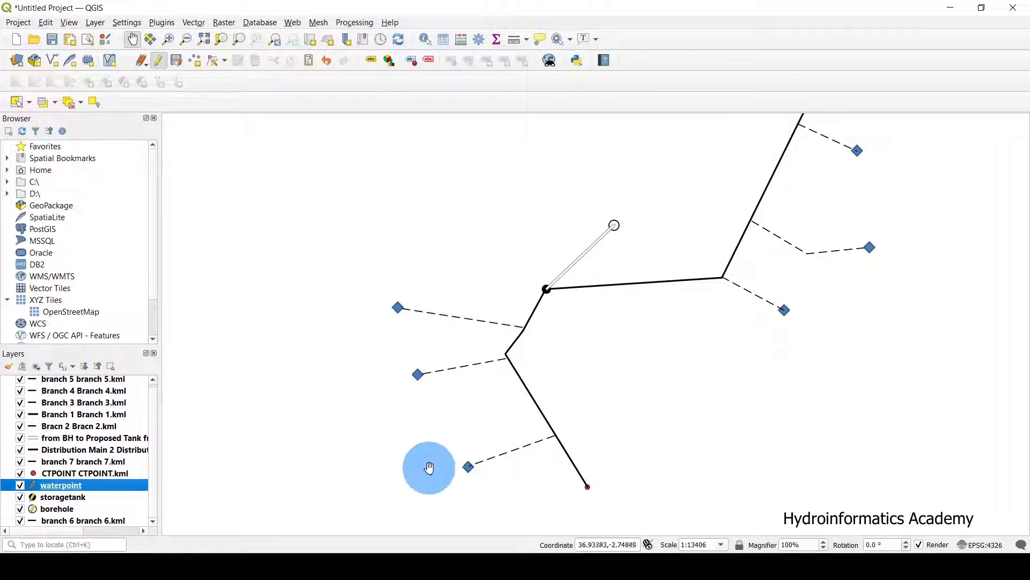
Set the waterpoint diamond size to 3.5.
{"action": "double_click", "coordinate": [115, 487]}
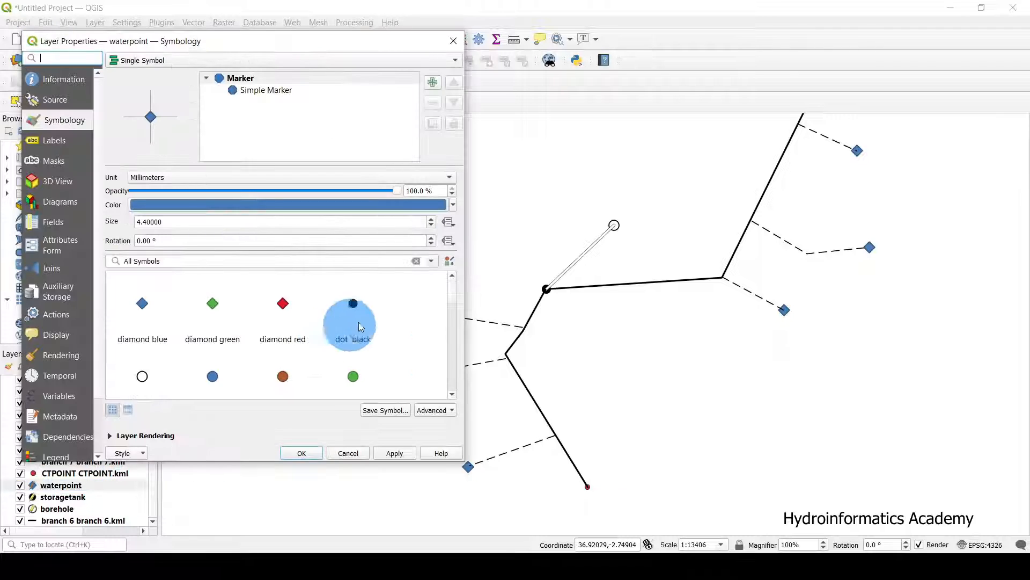
{"action": "left_click_drag", "start_coordinate": [163, 222], "coordinate": [114, 224]}
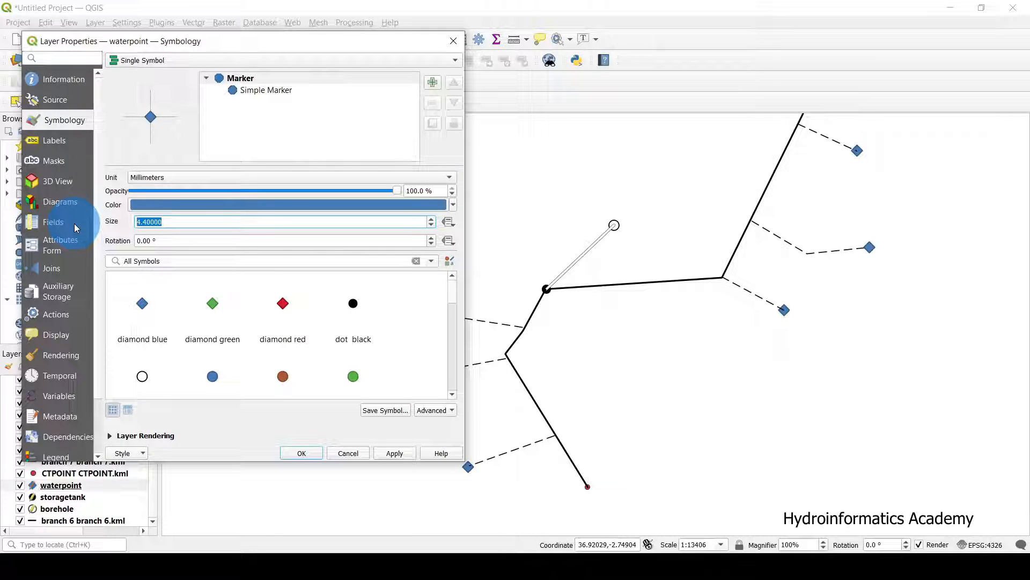
{"action": "type", "text": "3.5"}
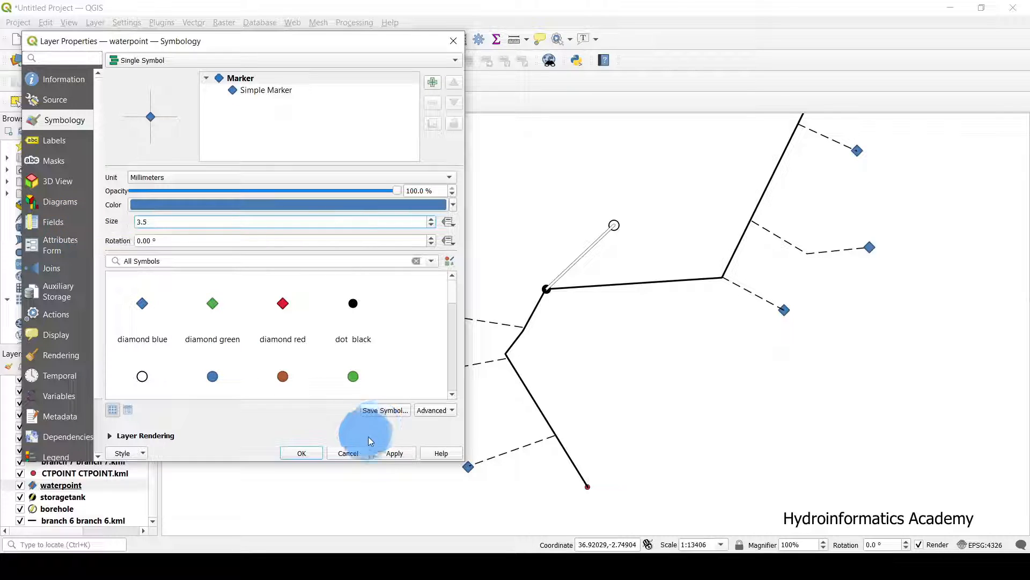
{"action": "left_click", "coordinate": [396, 453]}
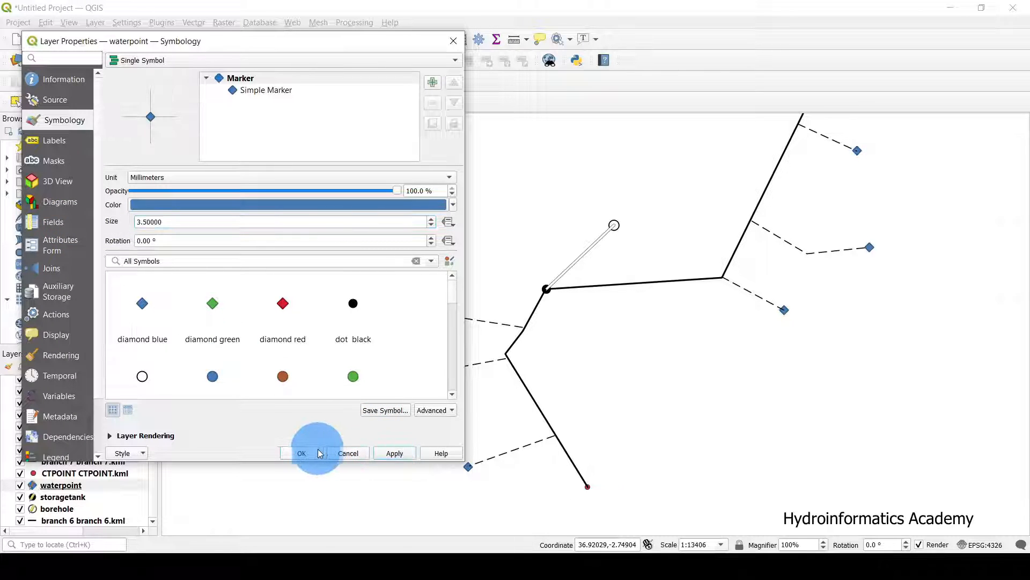
{"action": "left_click", "coordinate": [314, 453]}
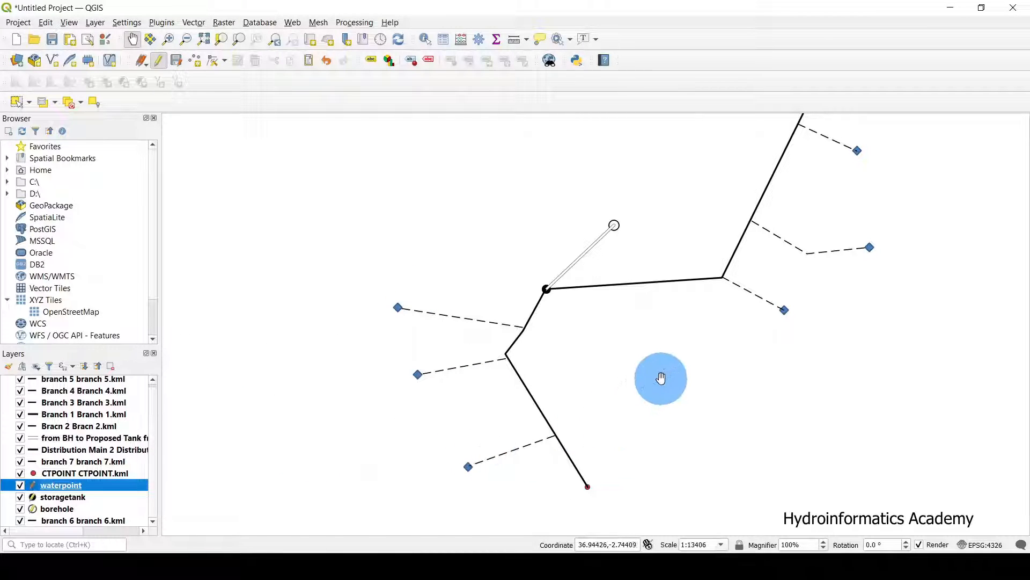
{"action": "left_click_drag", "start_coordinate": [662, 379], "coordinate": [601, 323]}
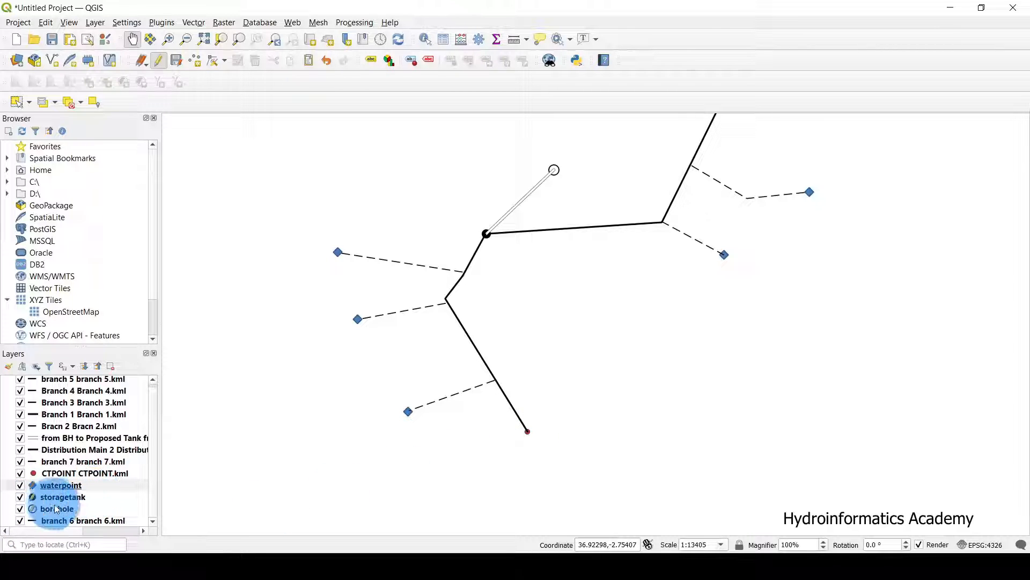
Give the CTPOINT endpoint the 'triangle blue' marker at size 3.5.
{"action": "left_click", "coordinate": [22, 484]}
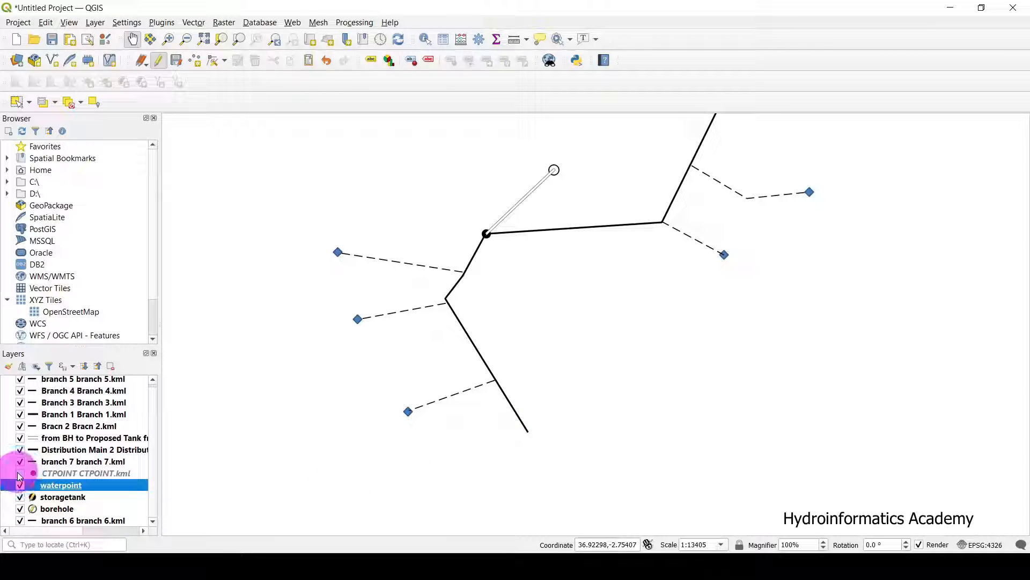
{"action": "left_click", "coordinate": [85, 473]}
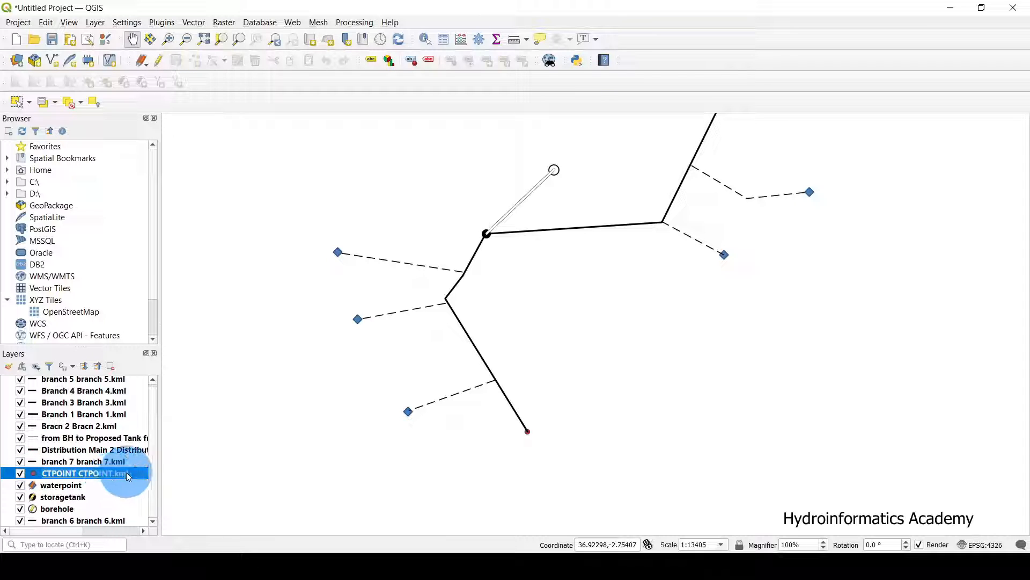
{"action": "double_click", "coordinate": [131, 472]}
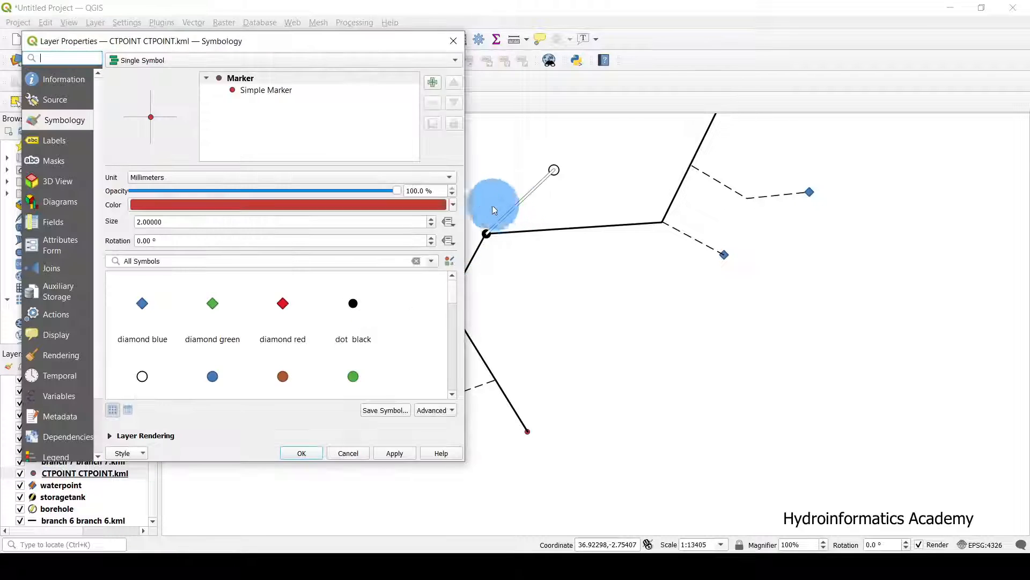
{"action": "left_click", "coordinate": [353, 302]}
{"action": "left_click", "coordinate": [395, 454]}
{"action": "left_click", "coordinate": [321, 455]}
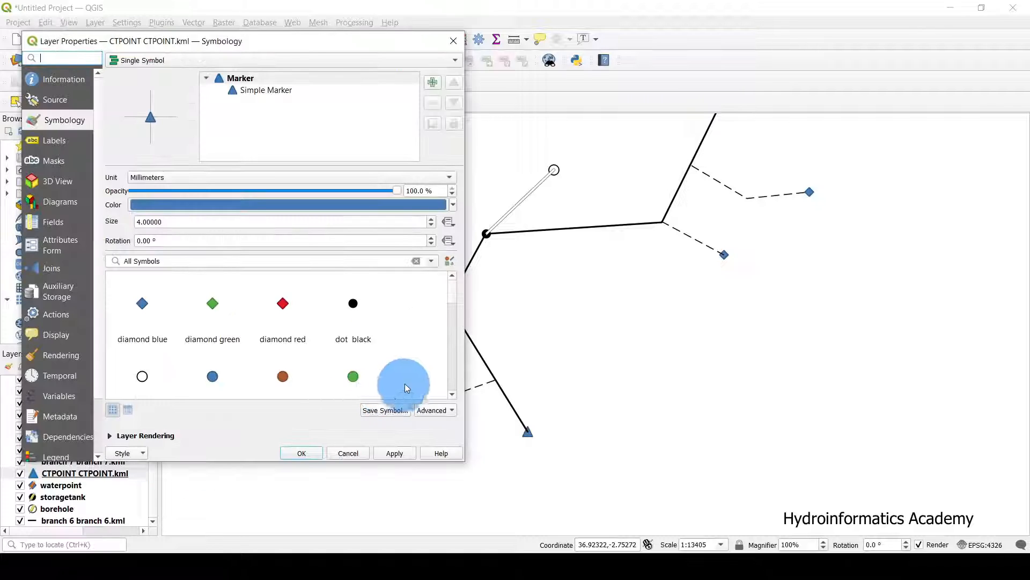
{"action": "left_click_drag", "start_coordinate": [170, 222], "coordinate": [123, 206]}
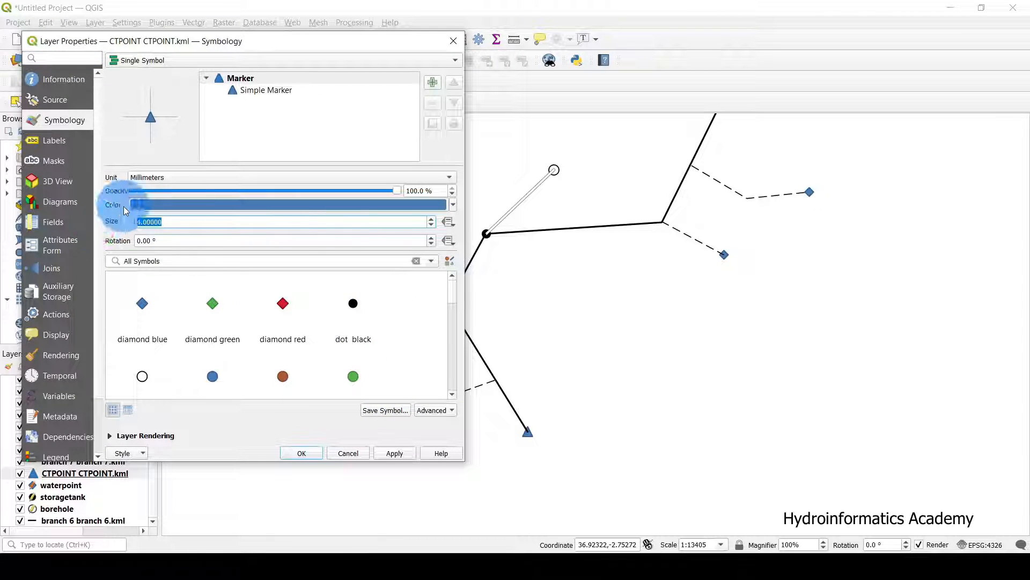
{"action": "type", "text": "3.5"}
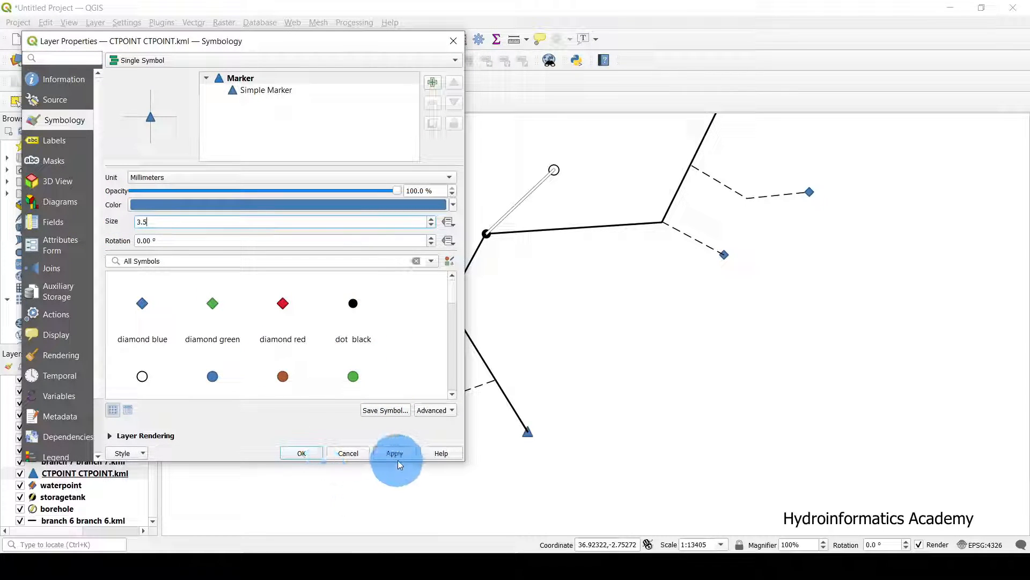
{"action": "left_click", "coordinate": [301, 452]}
{"action": "left_click_drag", "start_coordinate": [639, 339], "coordinate": [563, 404]}
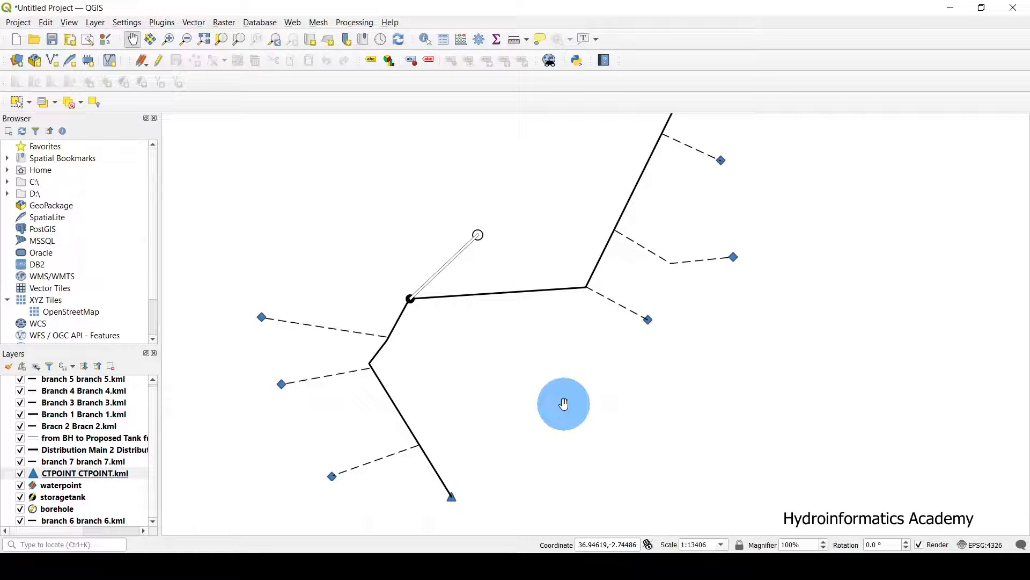
{"action": "left_click_drag", "start_coordinate": [455, 236], "coordinate": [524, 230]}
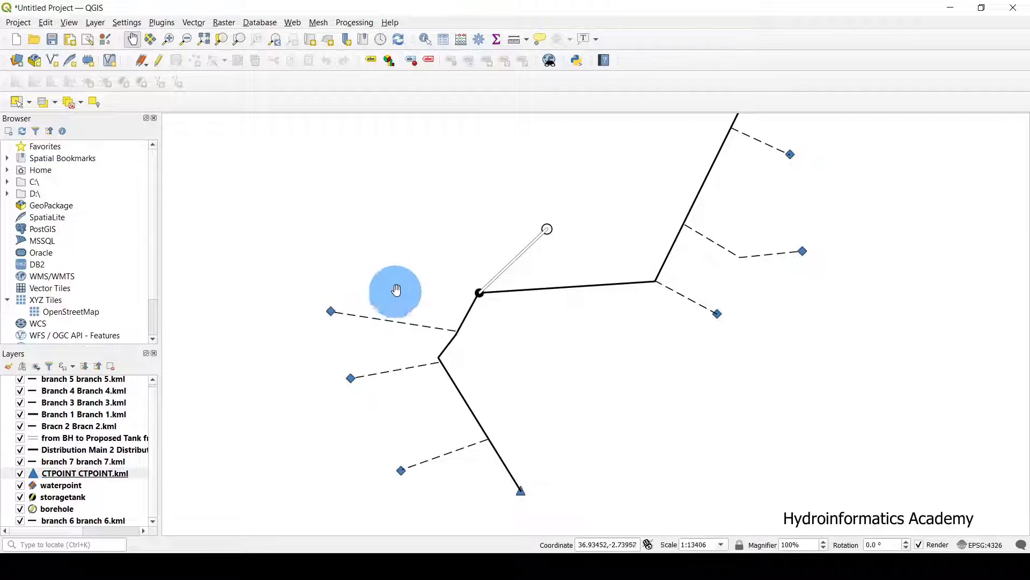
{"action": "left_click_drag", "start_coordinate": [395, 290], "coordinate": [410, 208]}
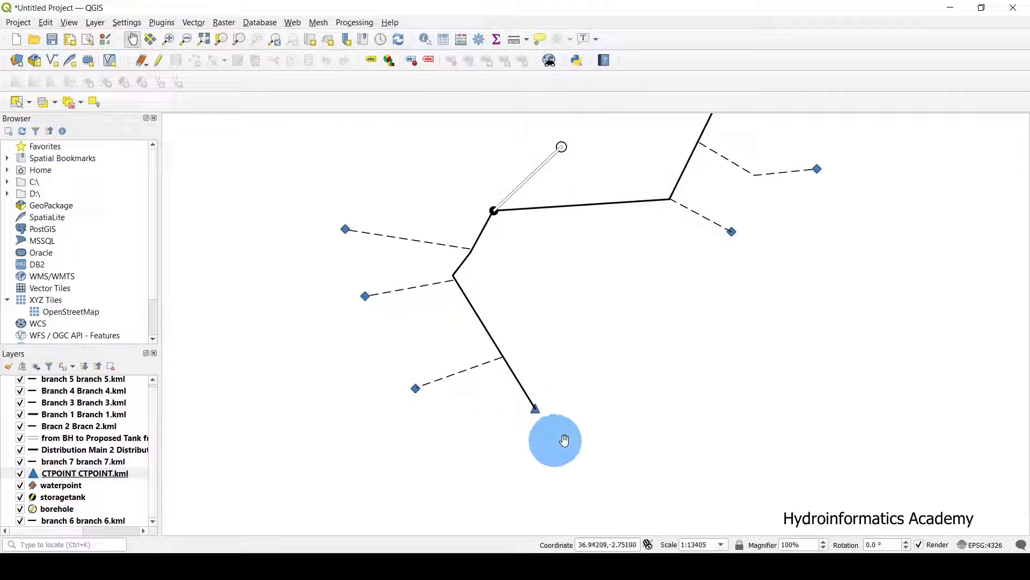
{"action": "left_click_drag", "start_coordinate": [581, 337], "coordinate": [568, 411]}
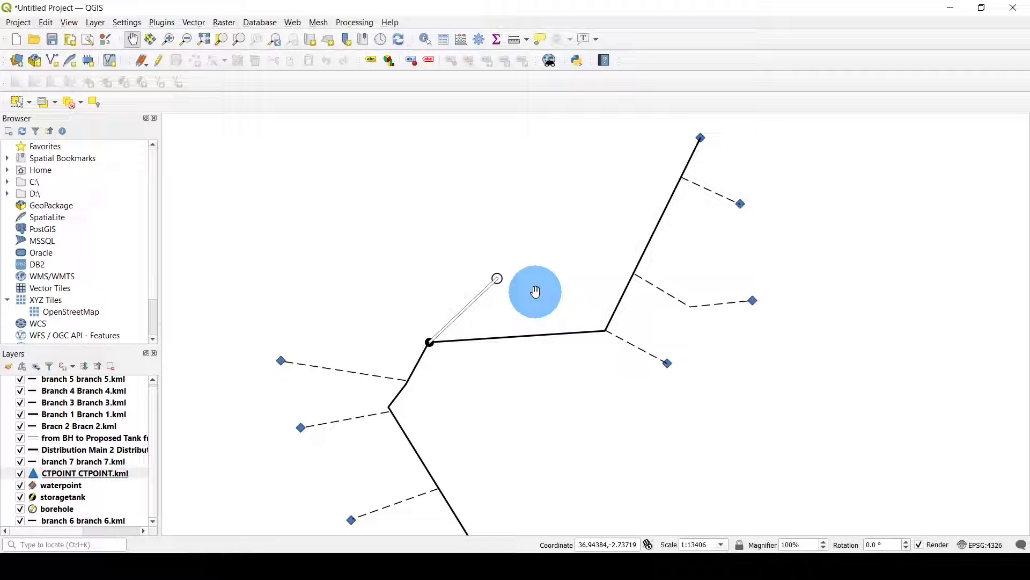
{"action": "scroll", "coordinate": [535, 291], "scroll_direction": "down", "scroll_amount": 1}
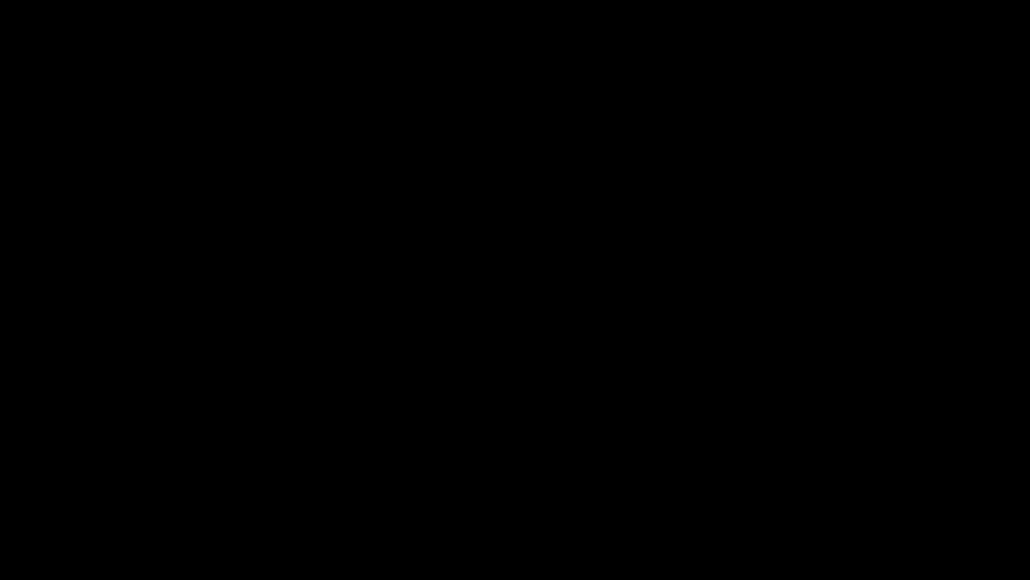